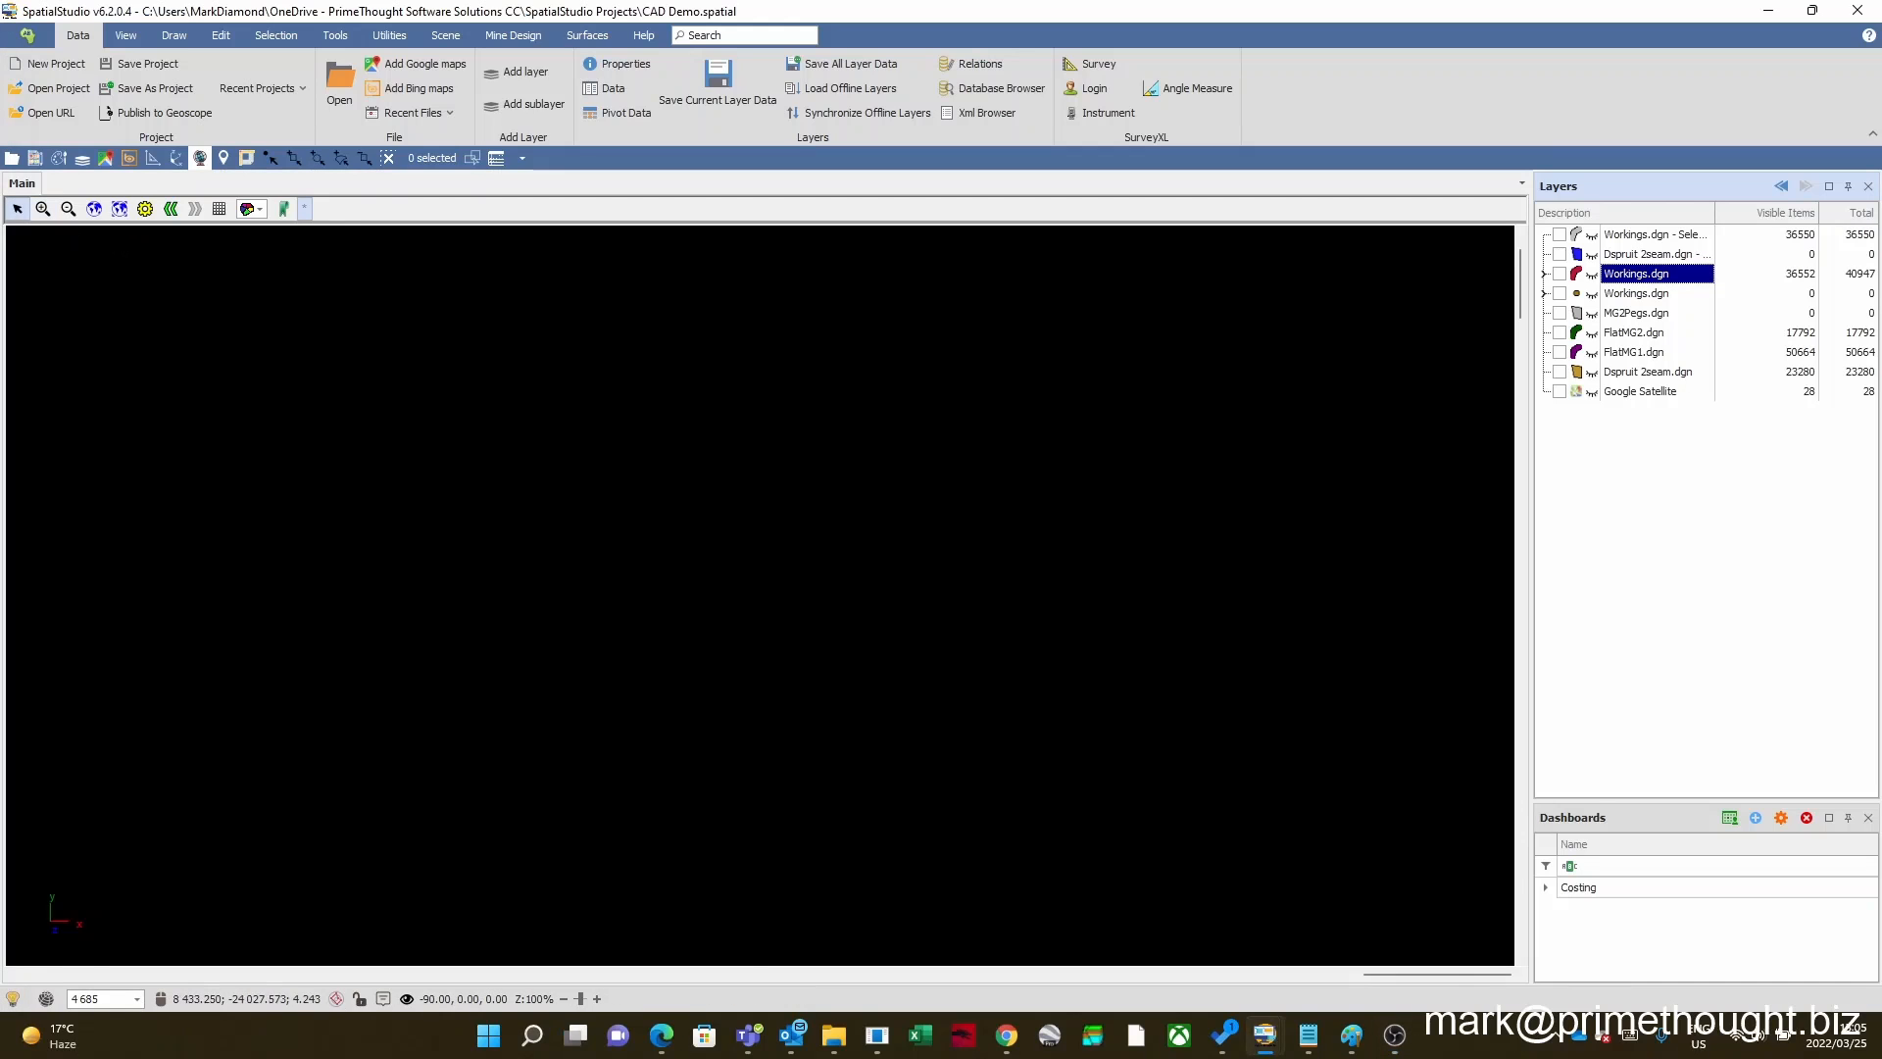
Step: Load Workings.dgn from the CADDemo folder into the project's layers as Microstation design Files (By Level)
click(834, 1034)
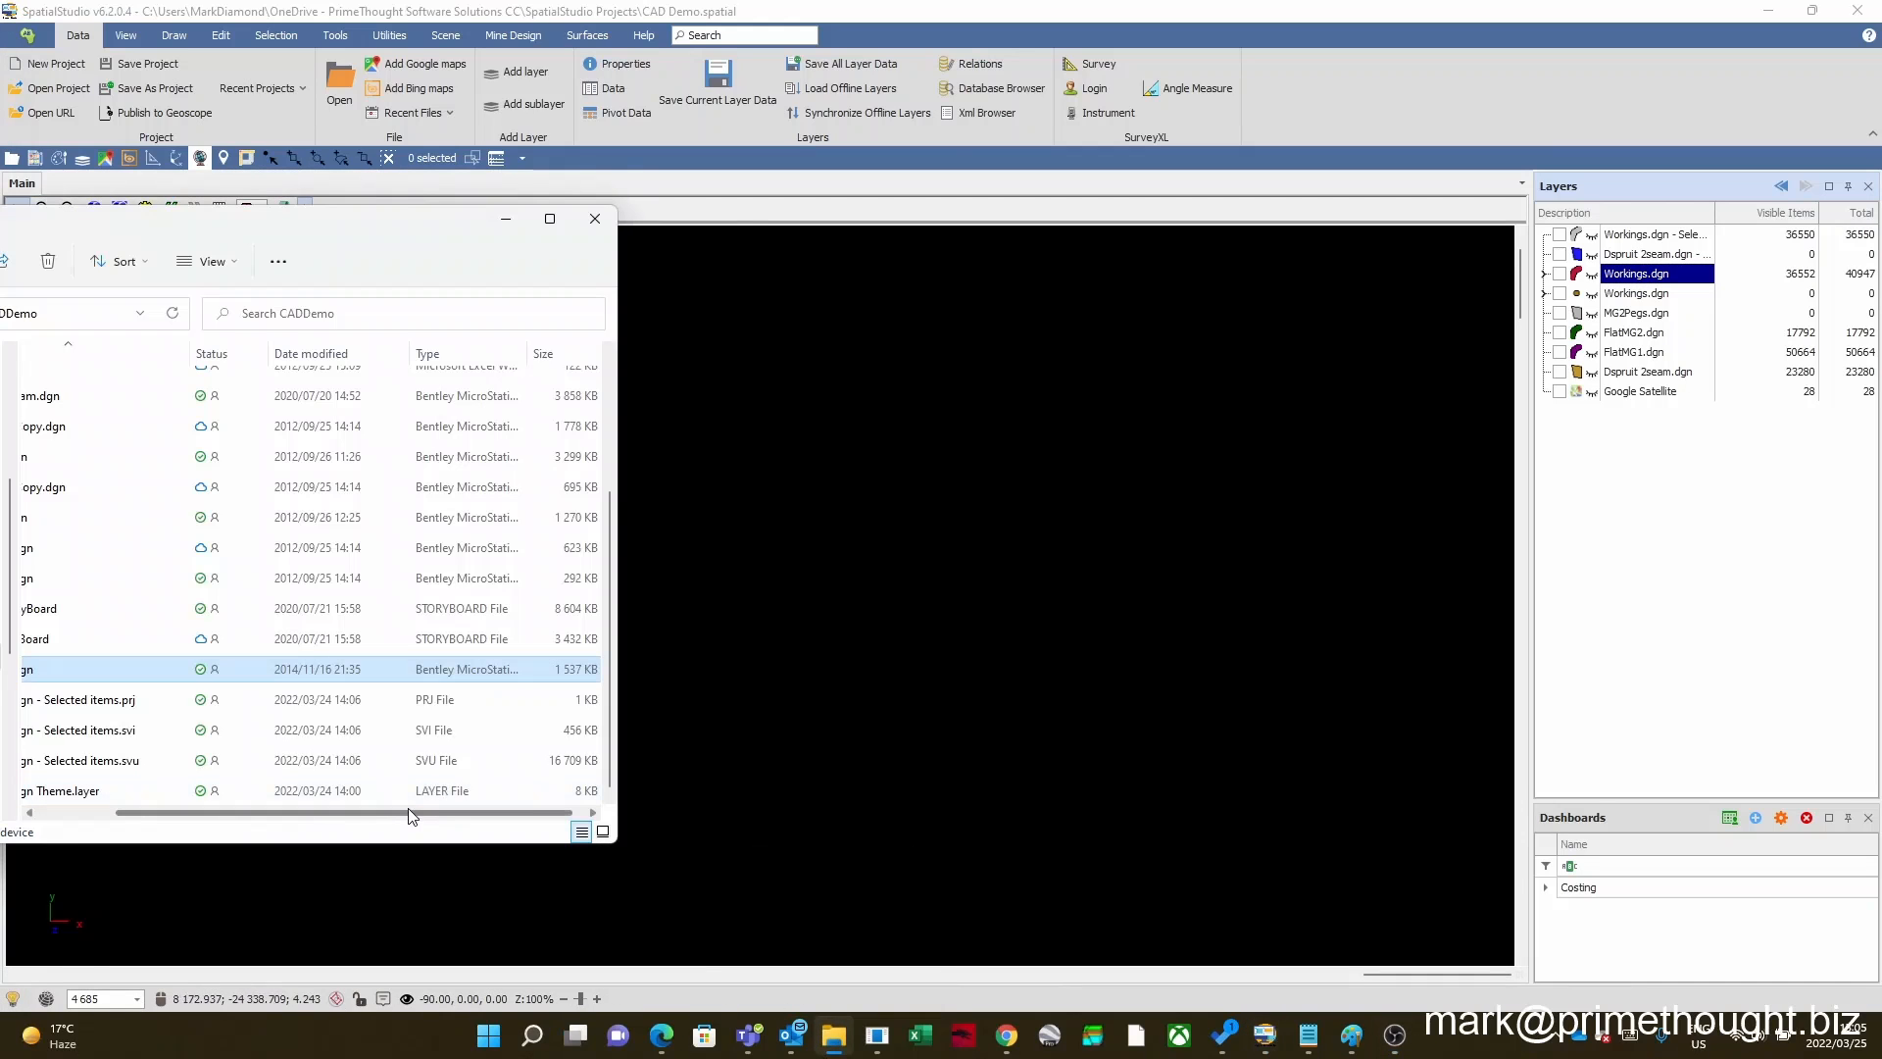
drag(381, 813, 227, 817)
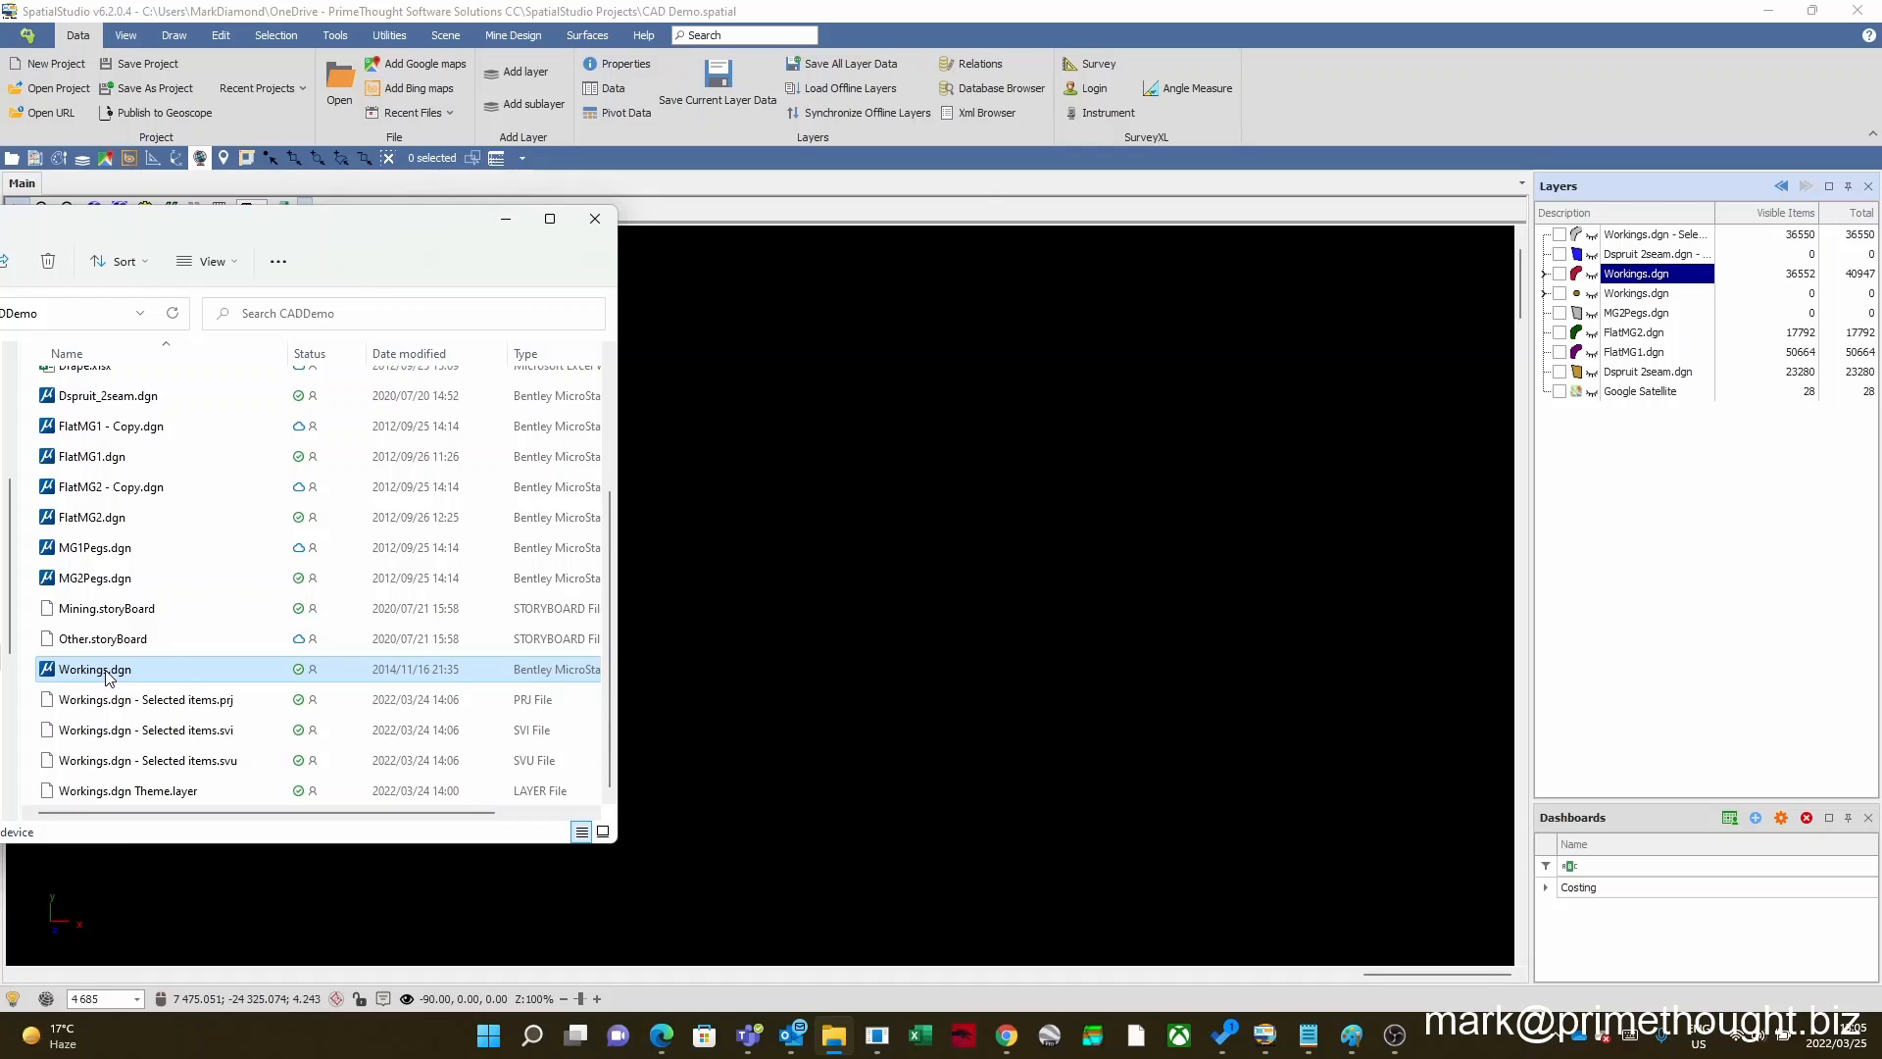
drag(108, 676, 665, 664)
drag(933, 492, 933, 492)
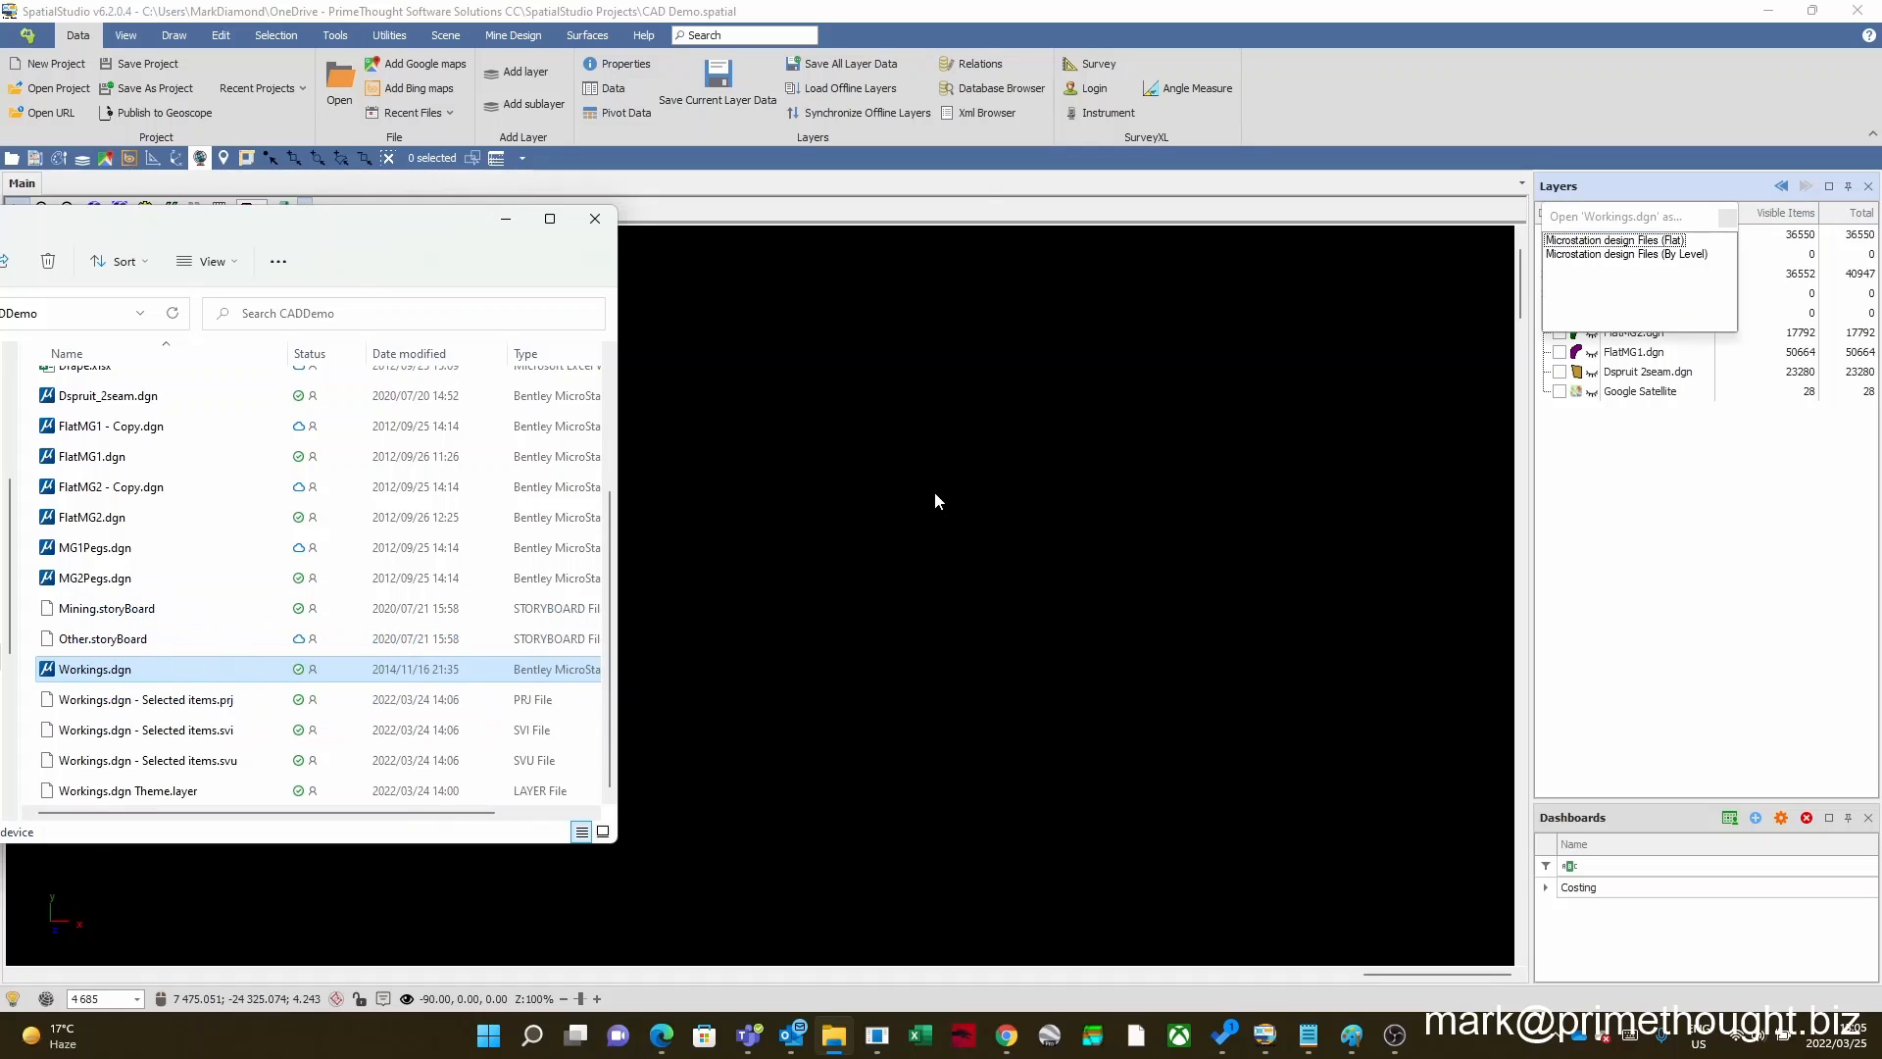
drag(1658, 216, 954, 371)
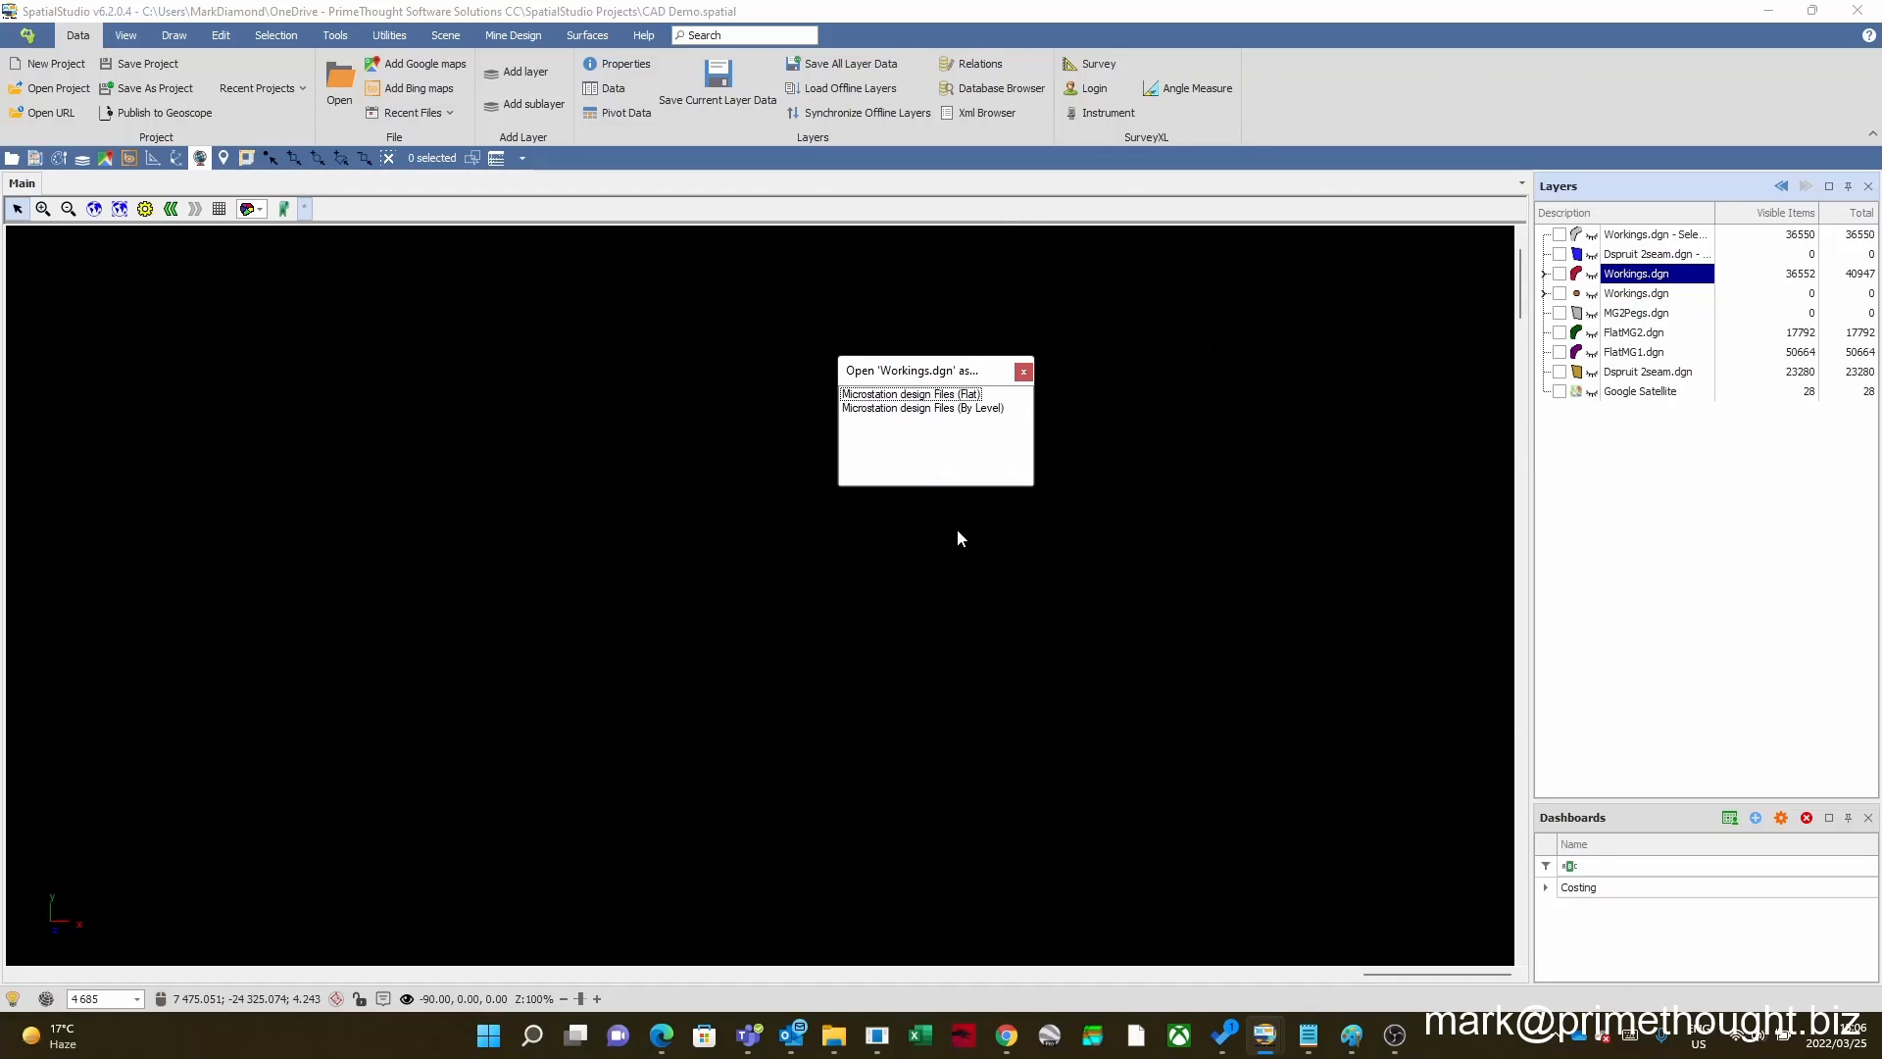
click(983, 410)
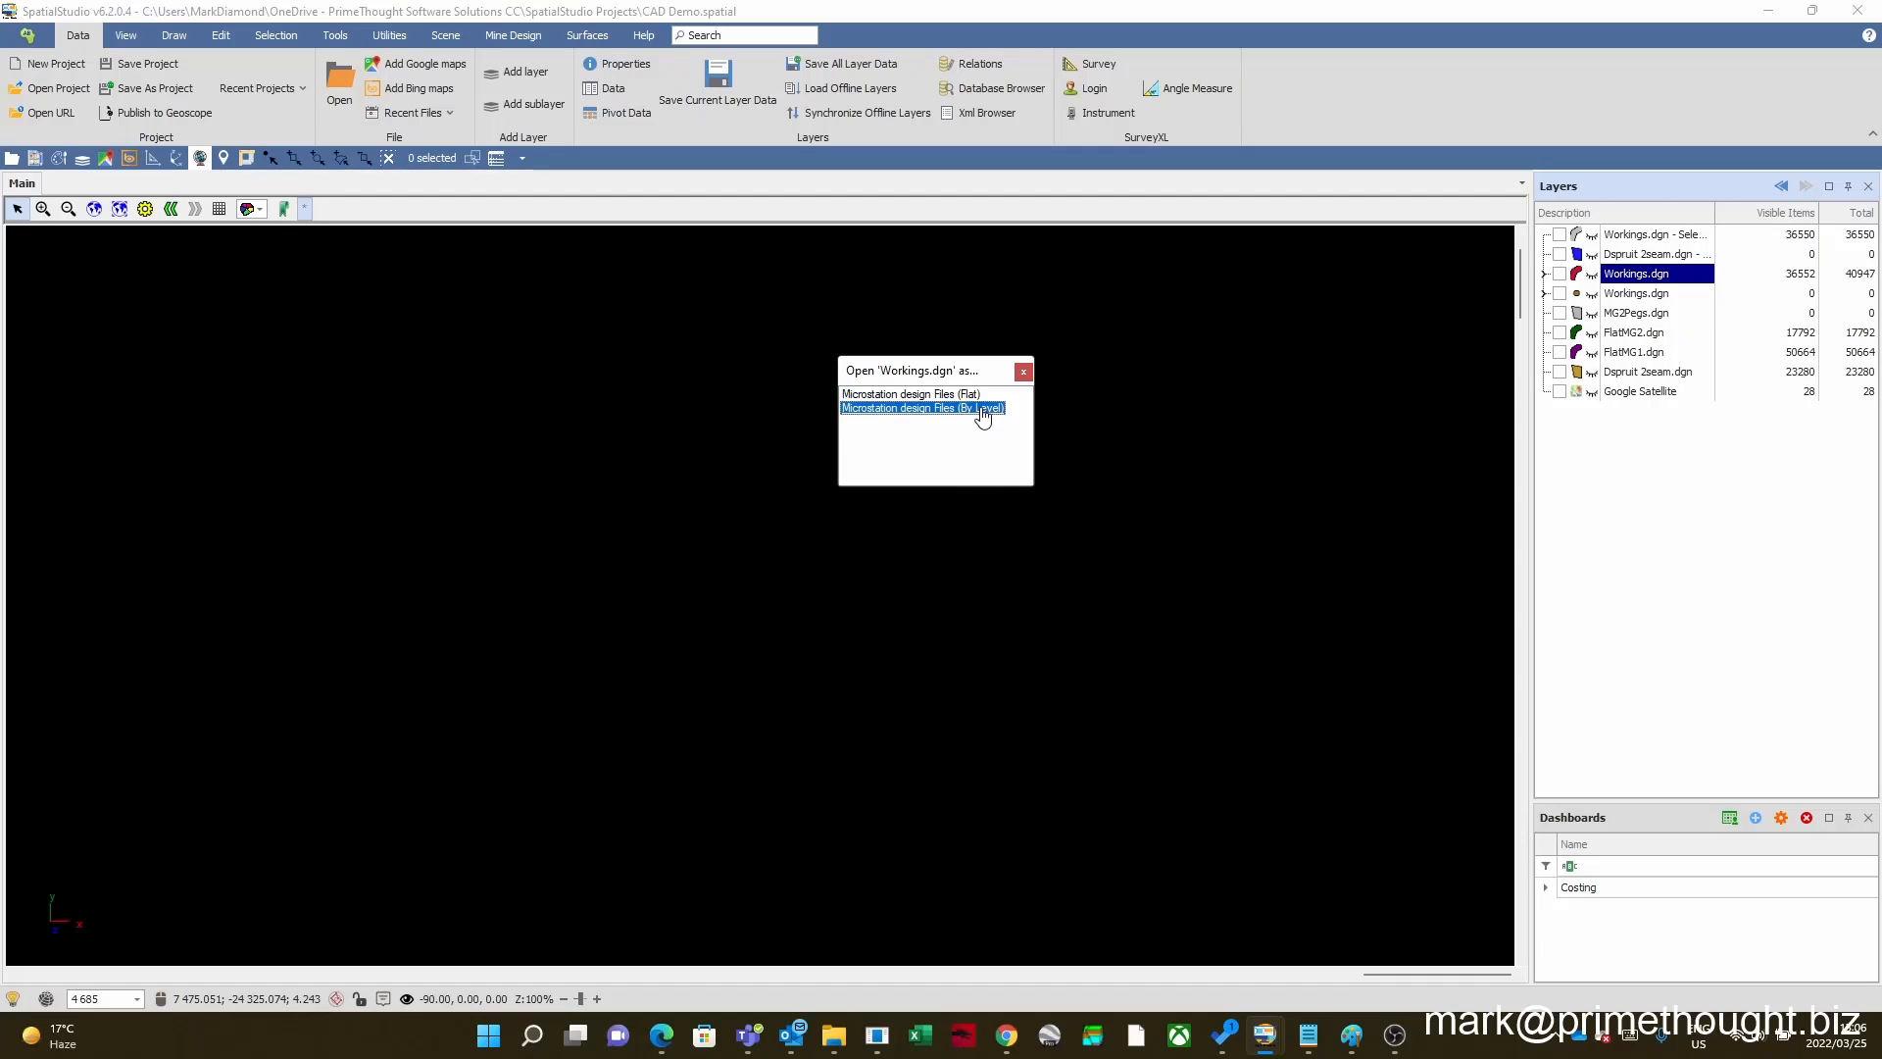
click(966, 395)
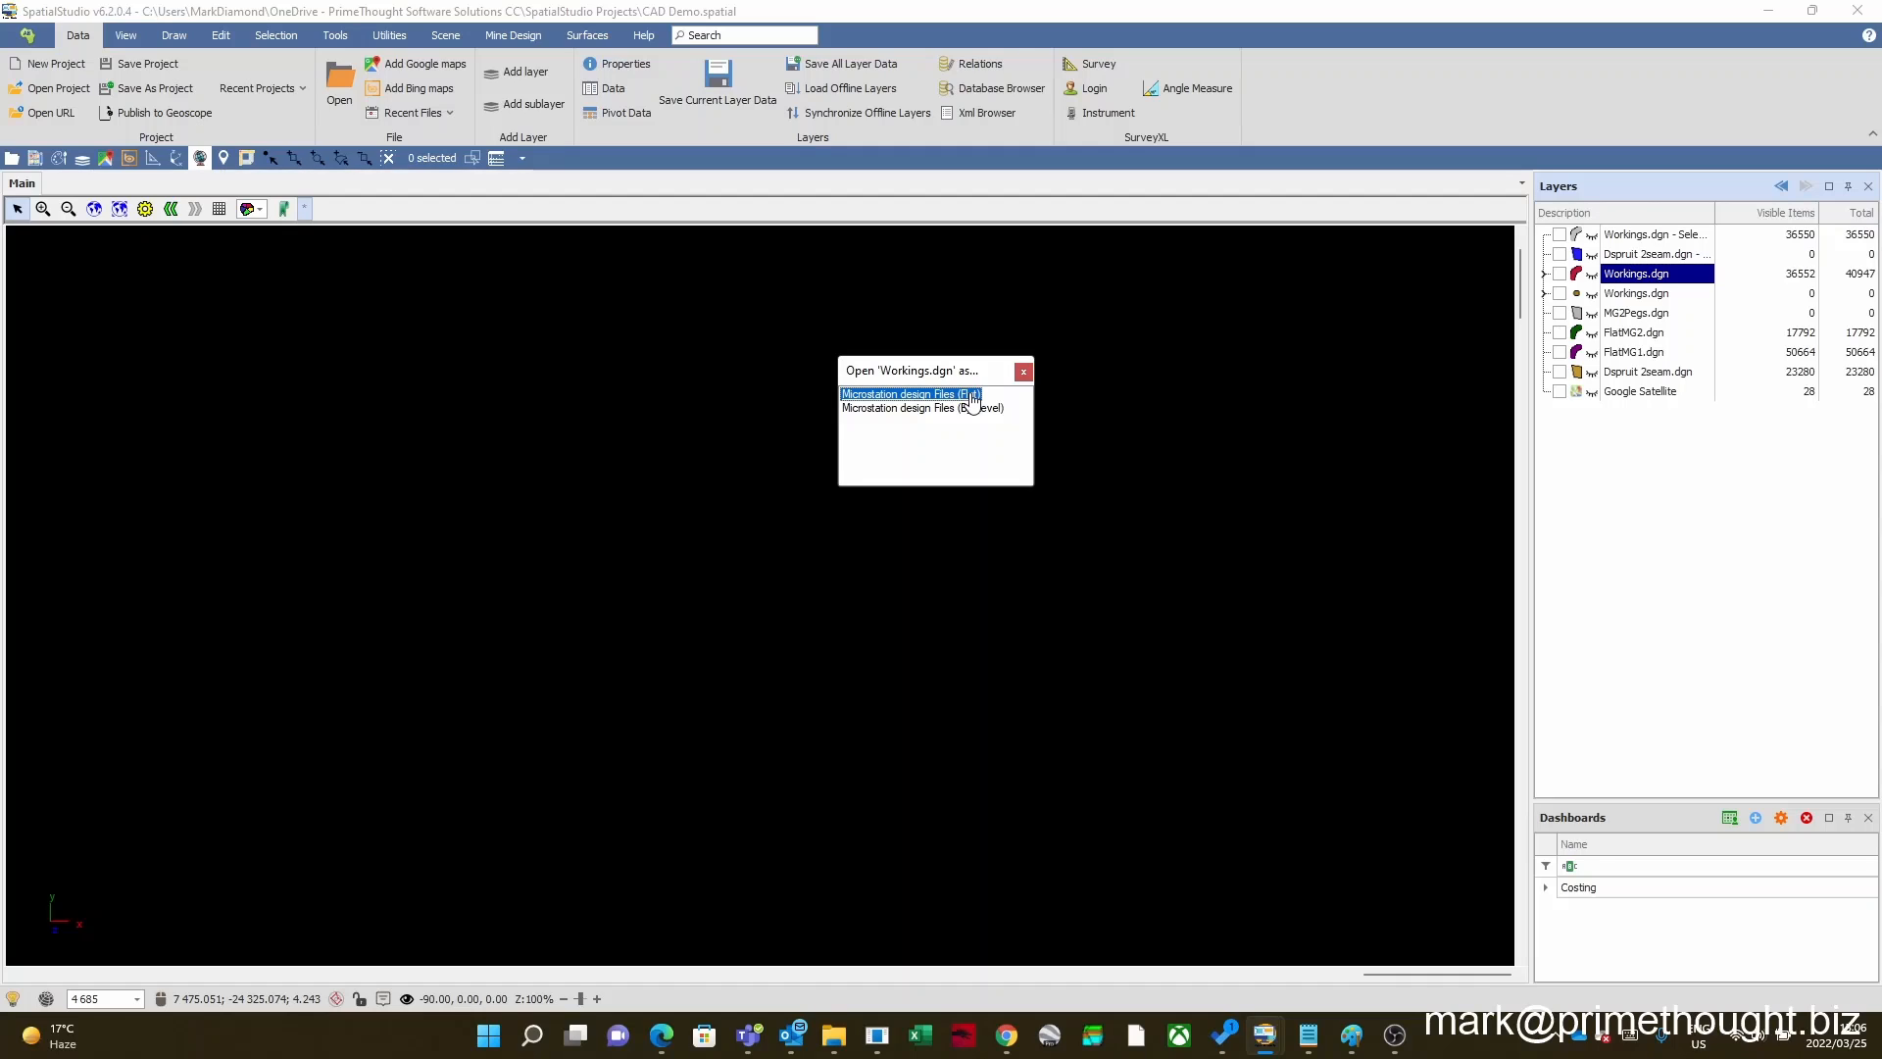
click(982, 410)
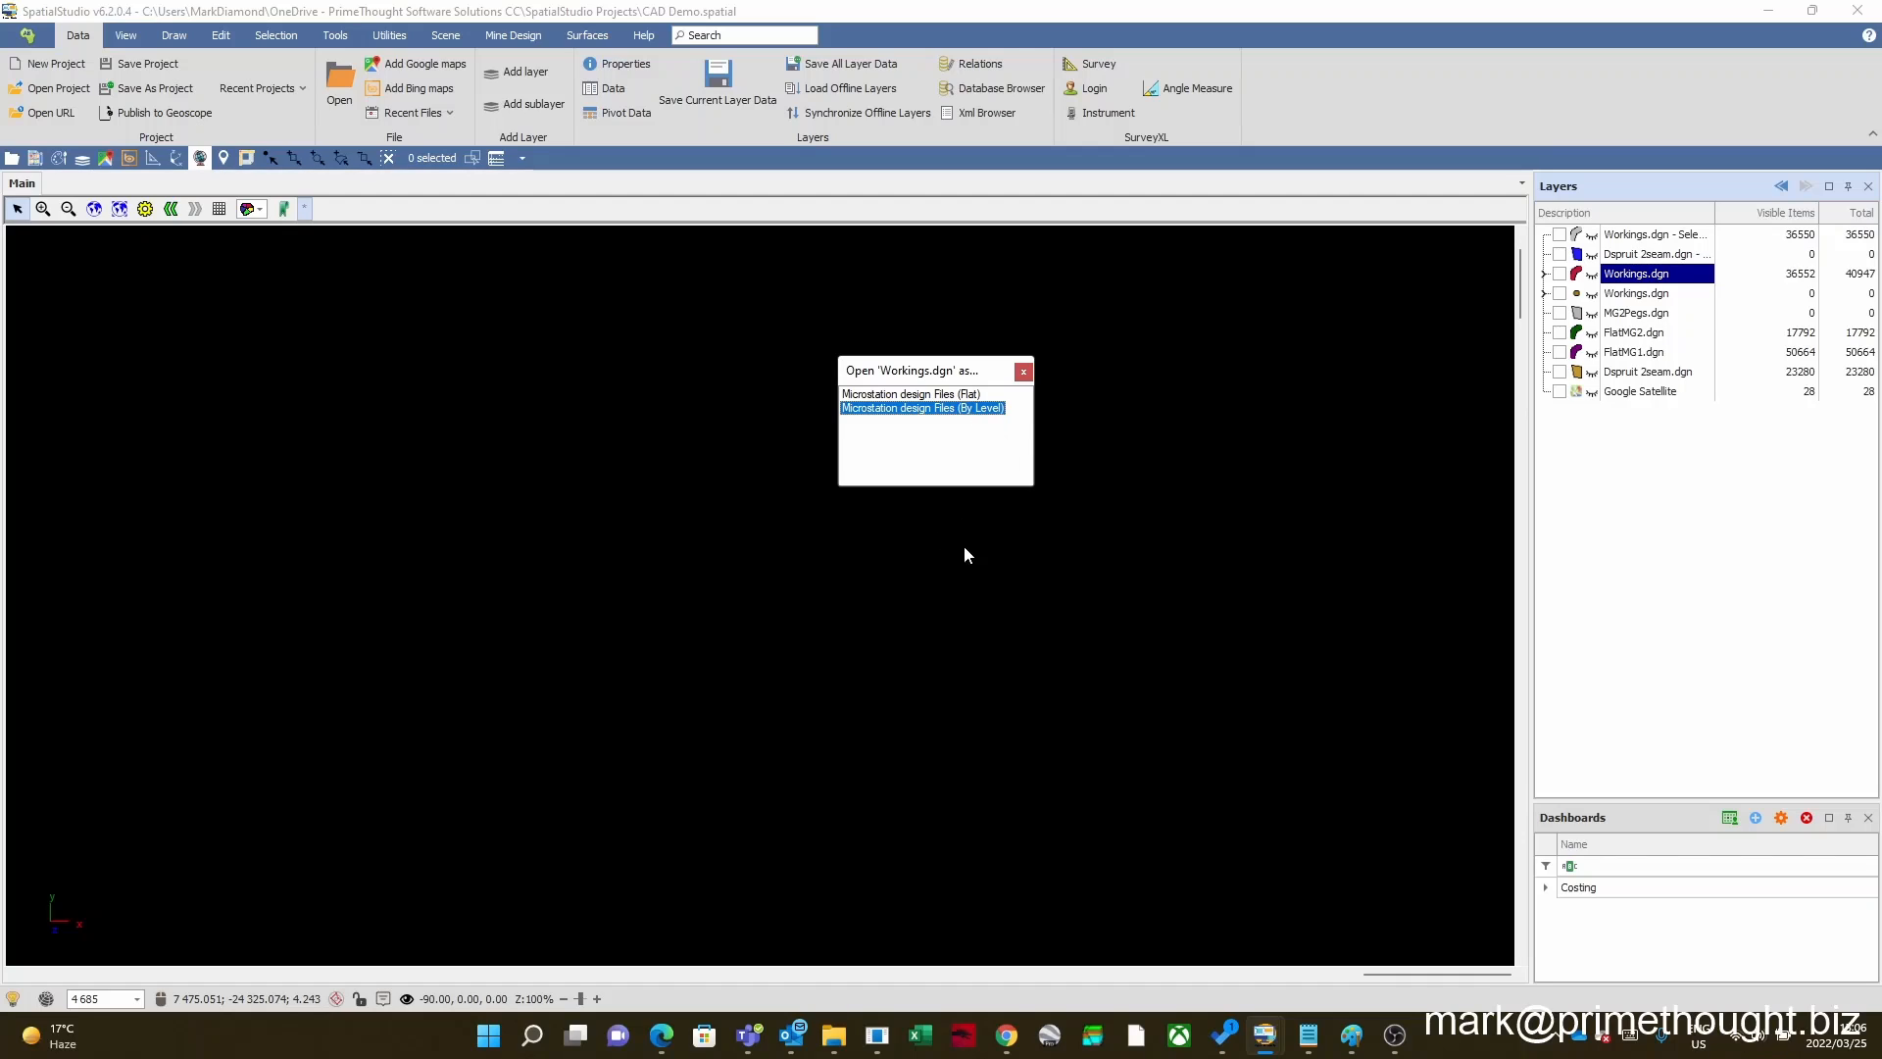
click(965, 394)
double_click(983, 410)
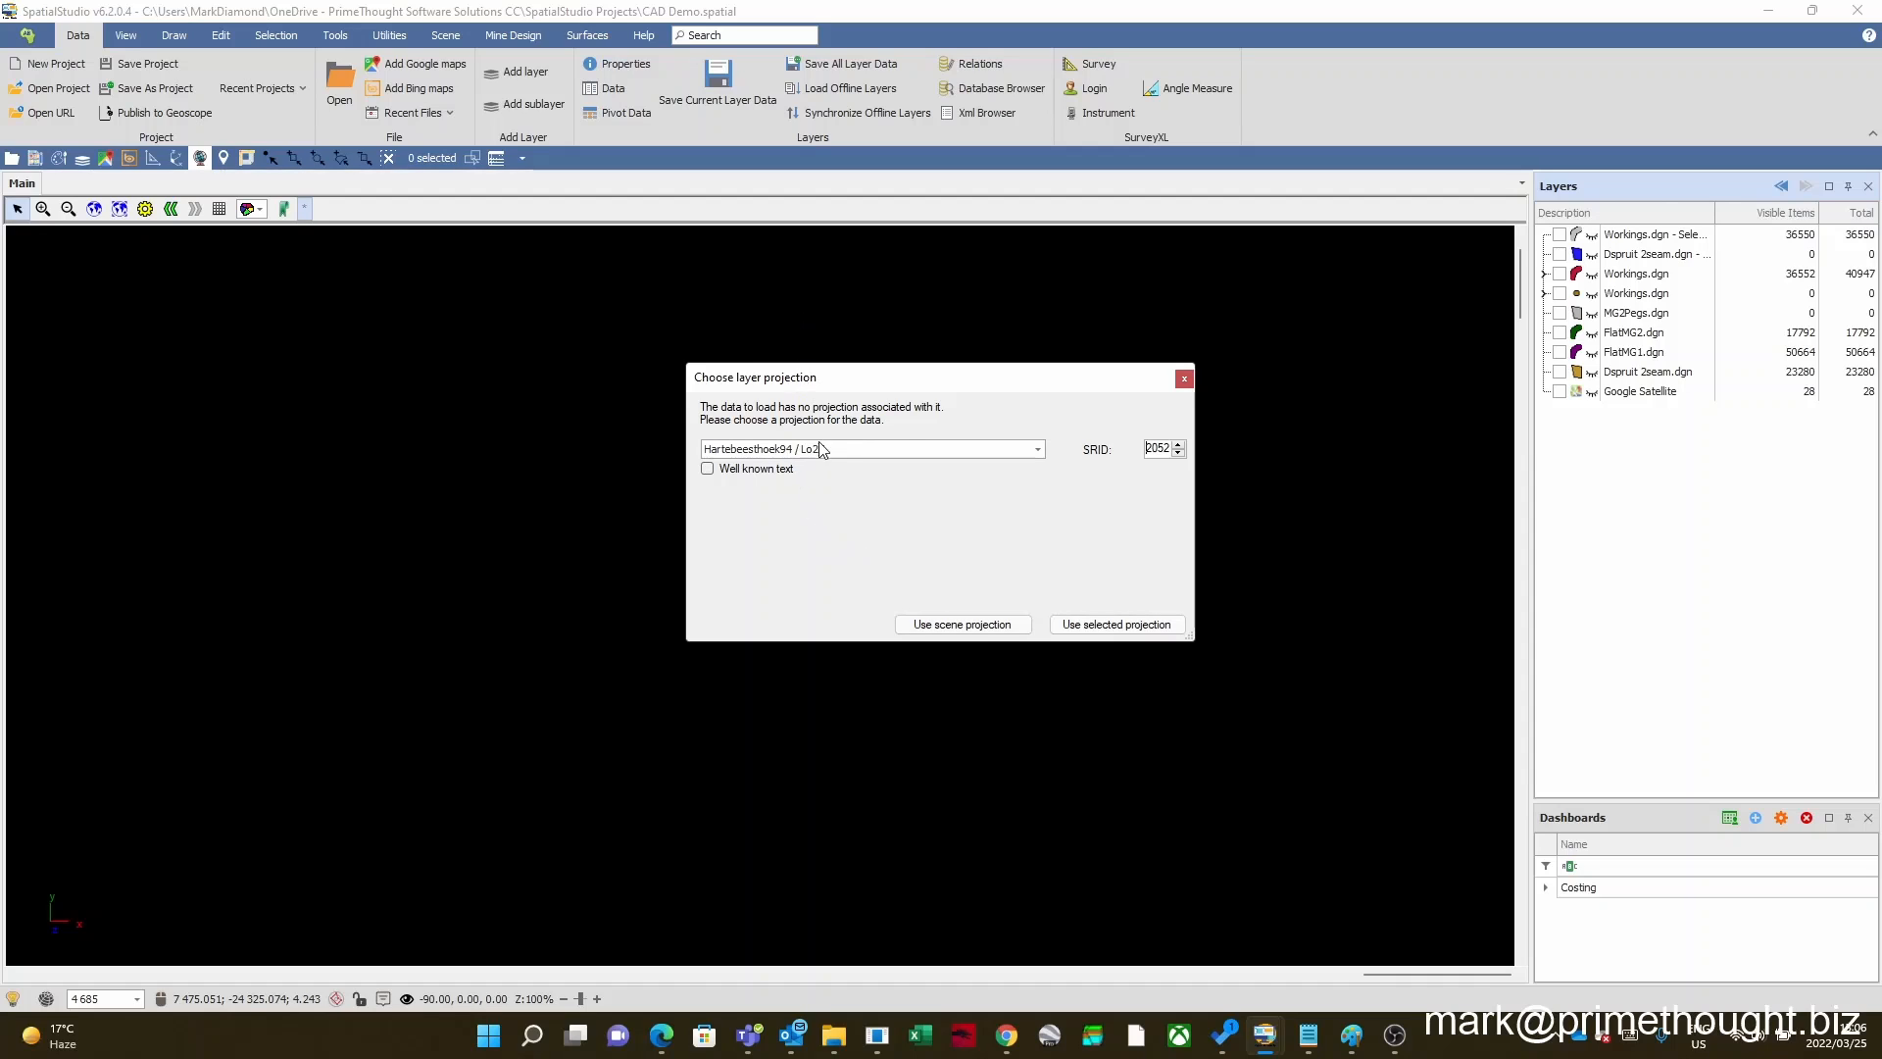
Step: Use the Hartebeesthoek94 / Lo27 projection, SRID 2052, for the Workings.dgn data being loaded
click(1037, 453)
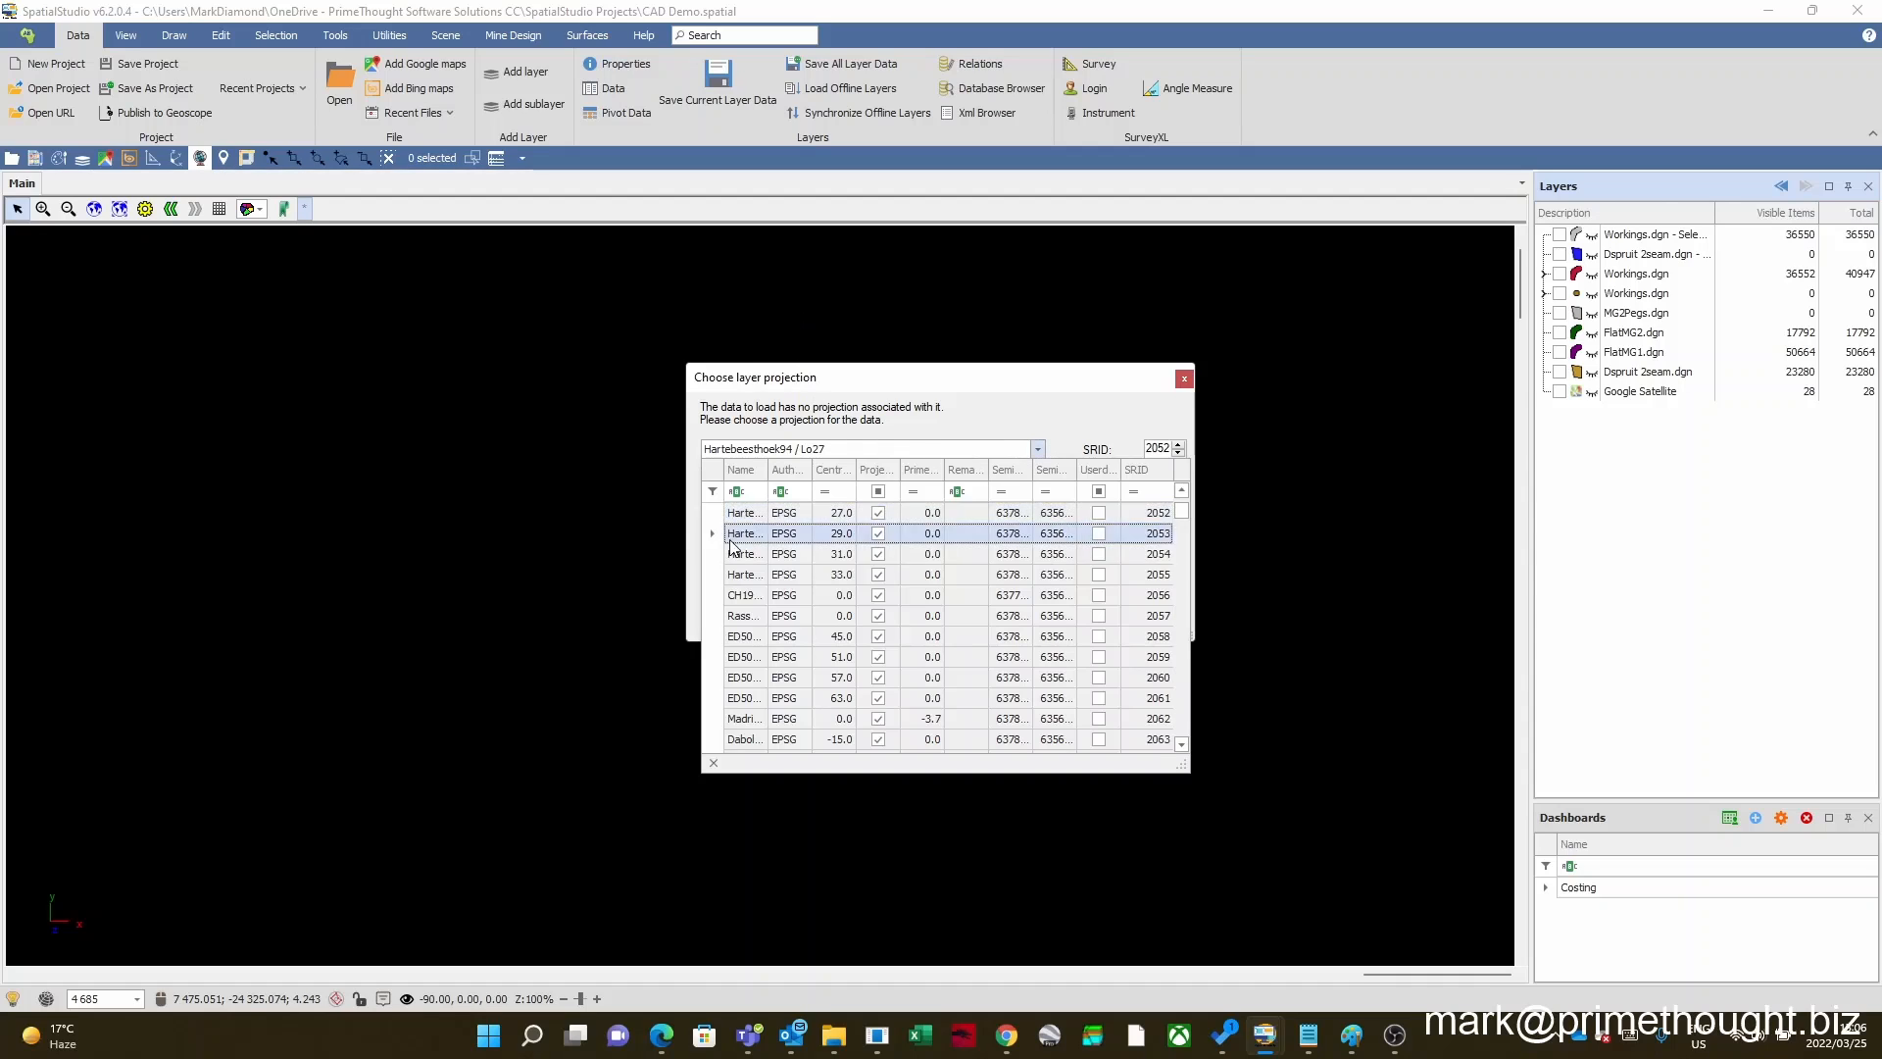
click(1037, 450)
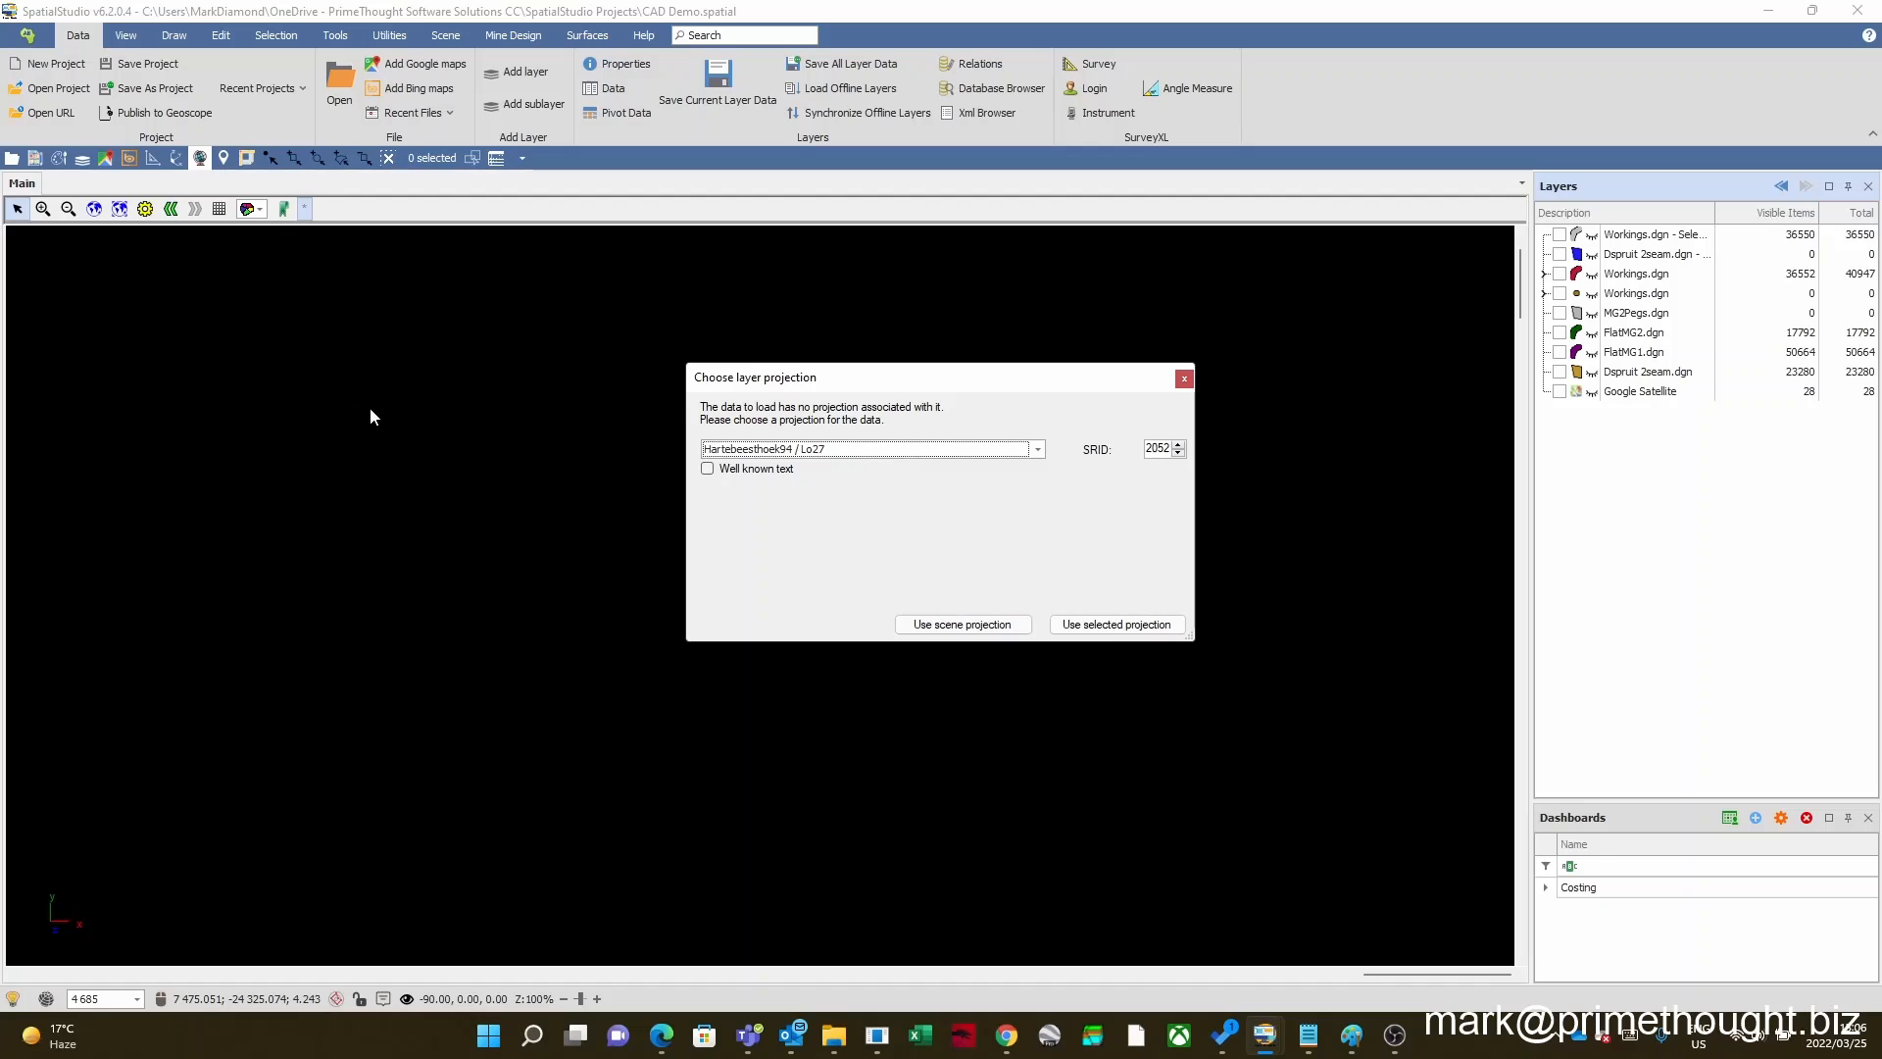
click(1109, 626)
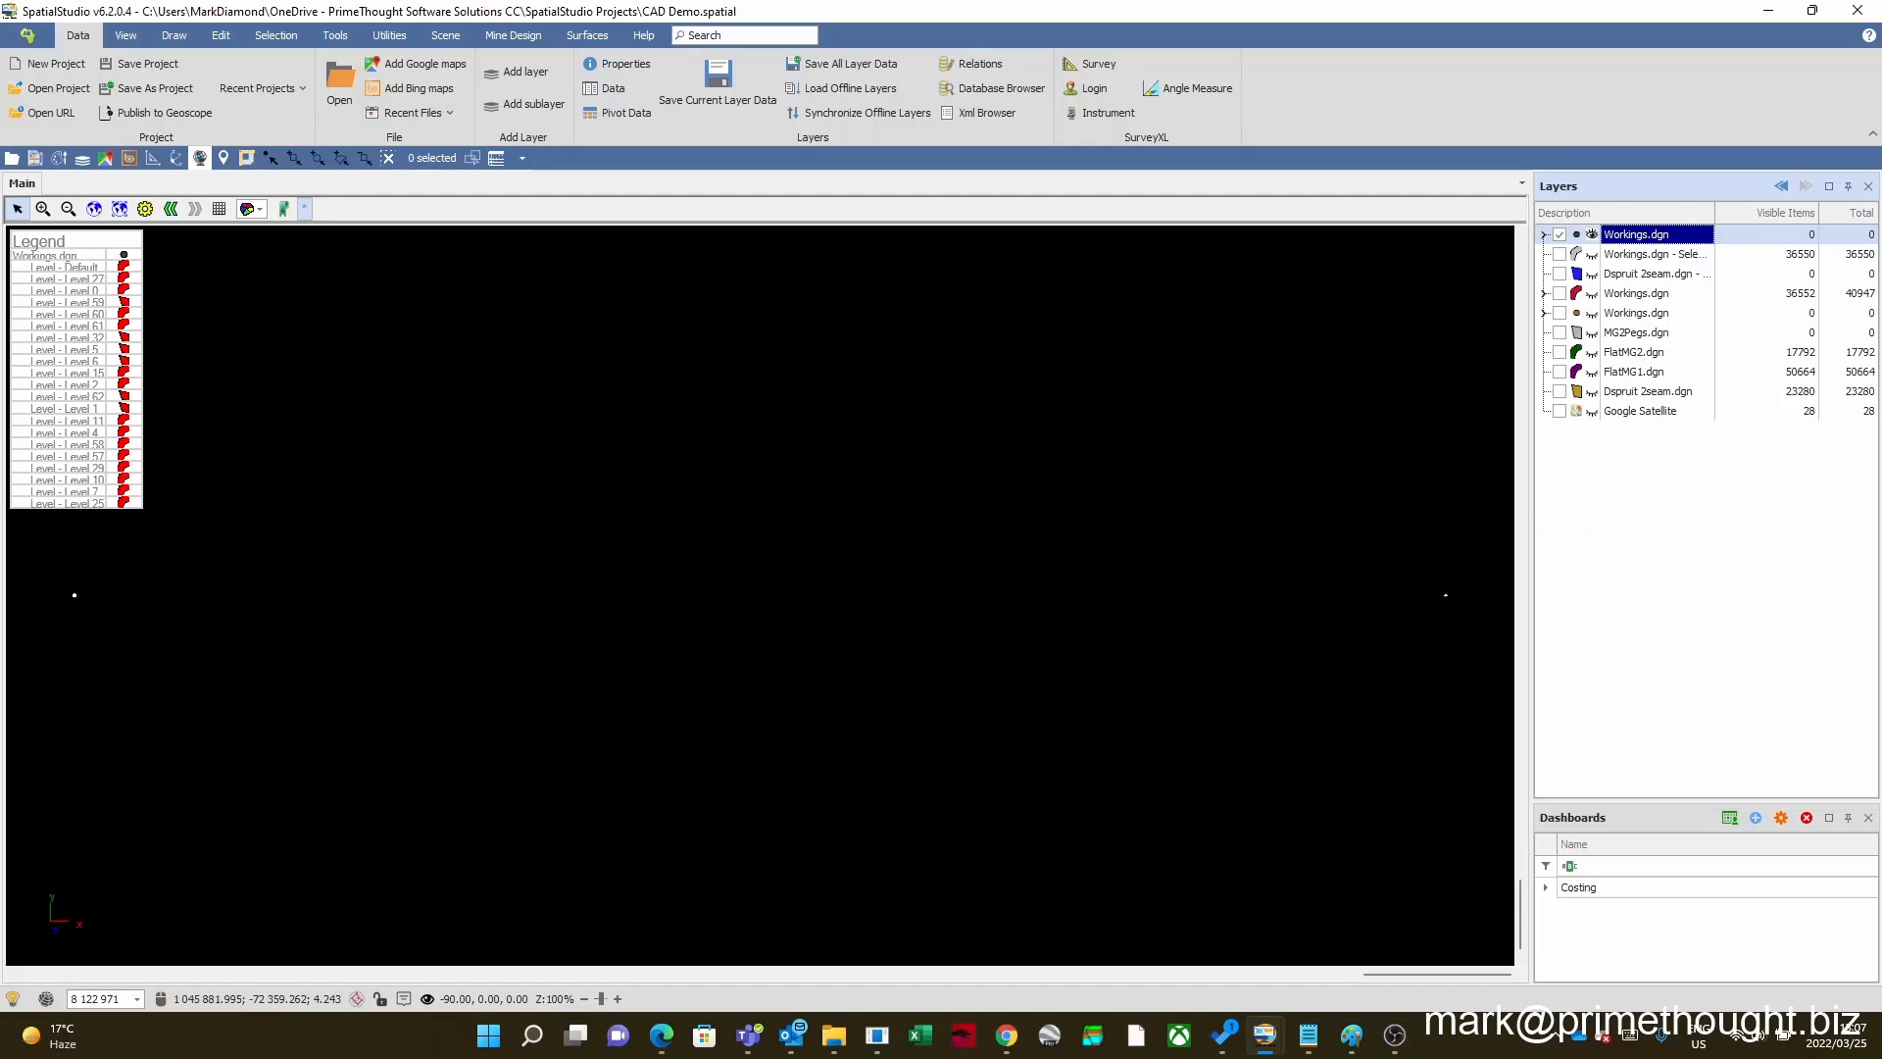
Step: Zoom in on the loaded Workings.dgn drawing until the mine plan sheet fills the view
scroll(793, 689, down, 2)
scroll(793, 689, up, 1)
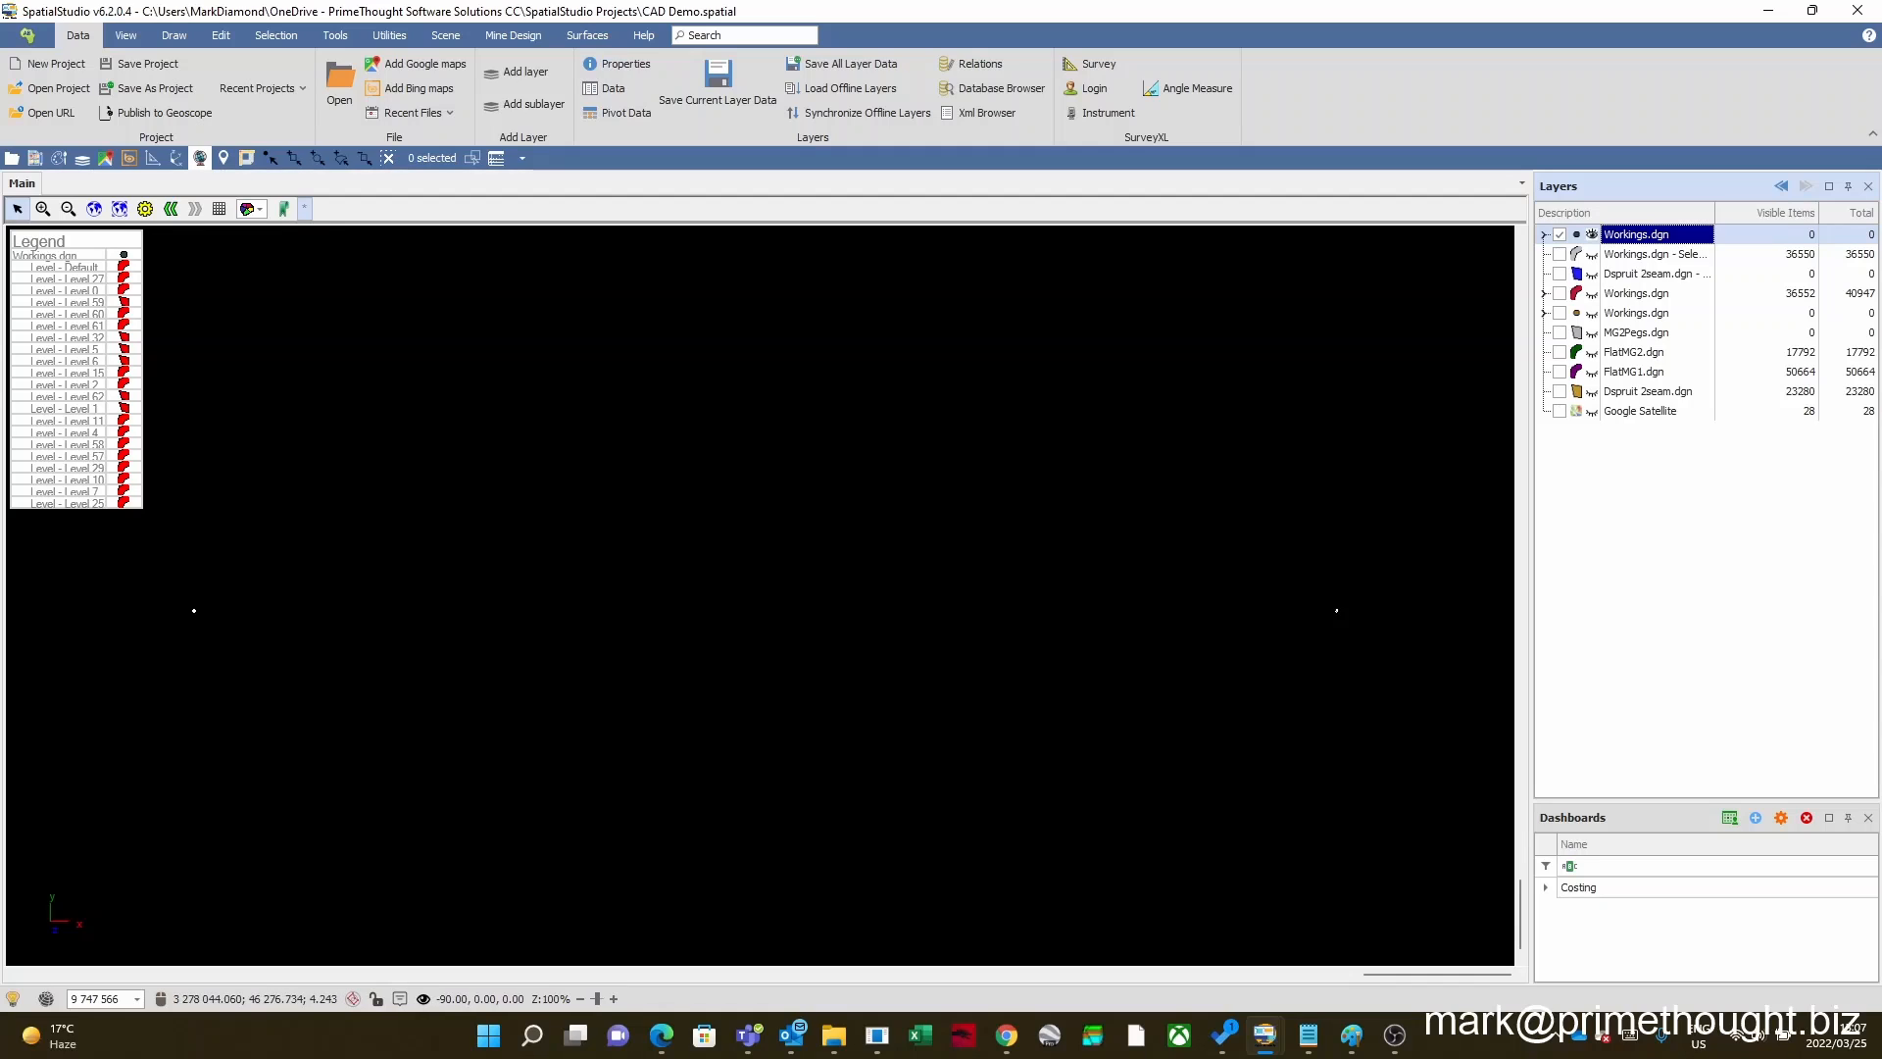
click(43, 209)
drag(1331, 608, 1362, 629)
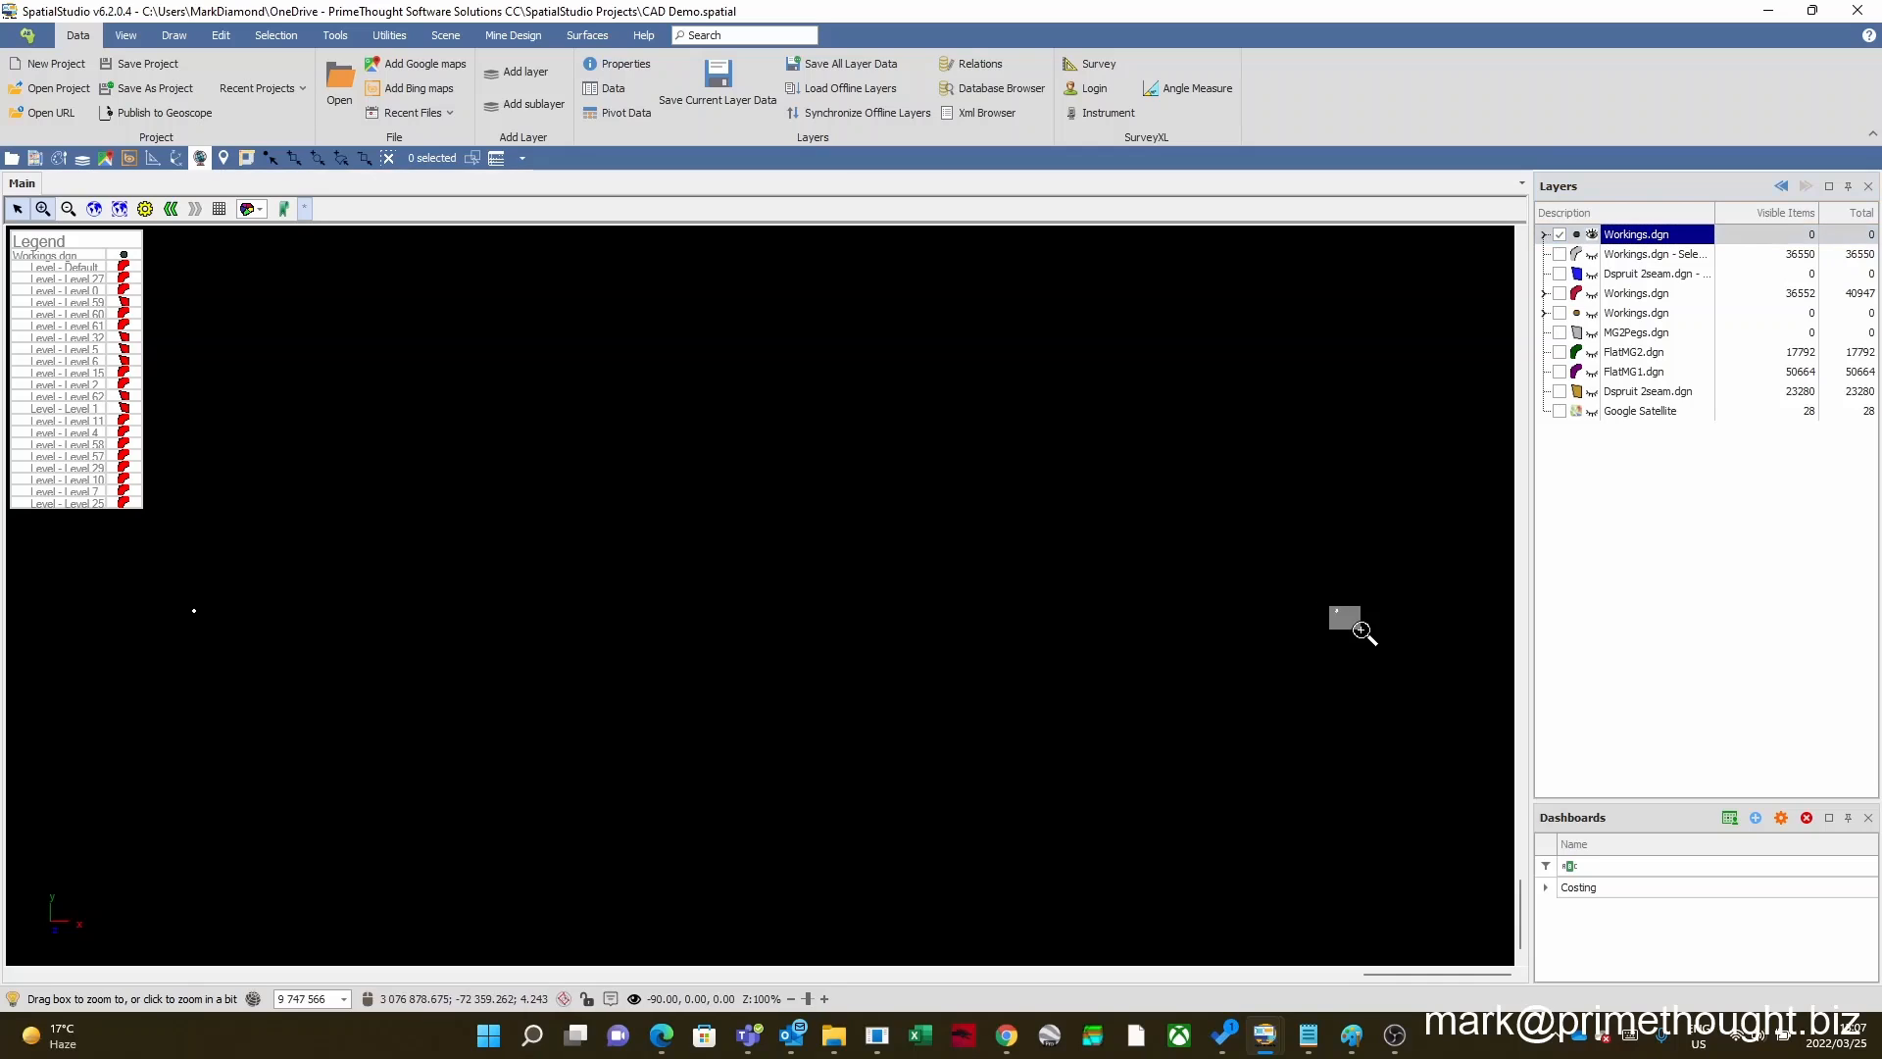
mouse_move(530, 412)
mouse_down()
mouse_move(600, 521)
mouse_move(862, 663)
mouse_up()
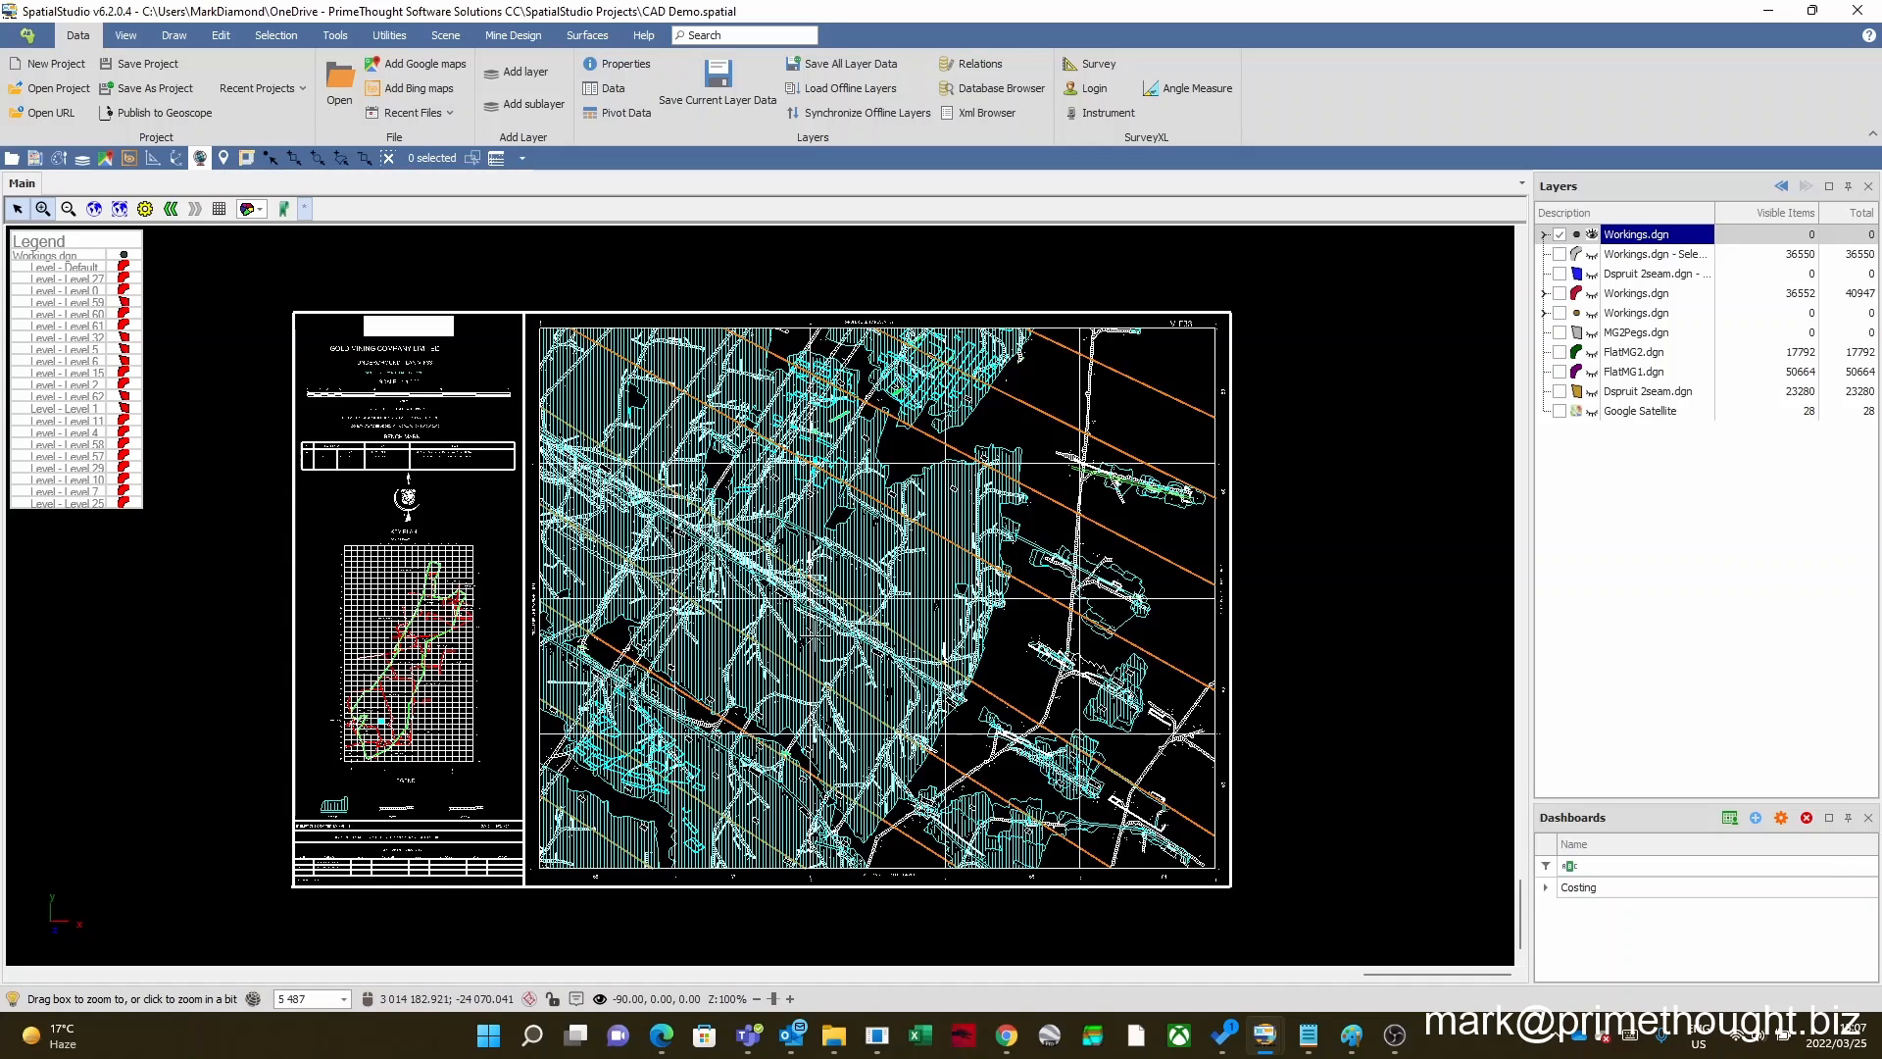
click(852, 577)
click(835, 577)
scroll(834, 577, down, 2)
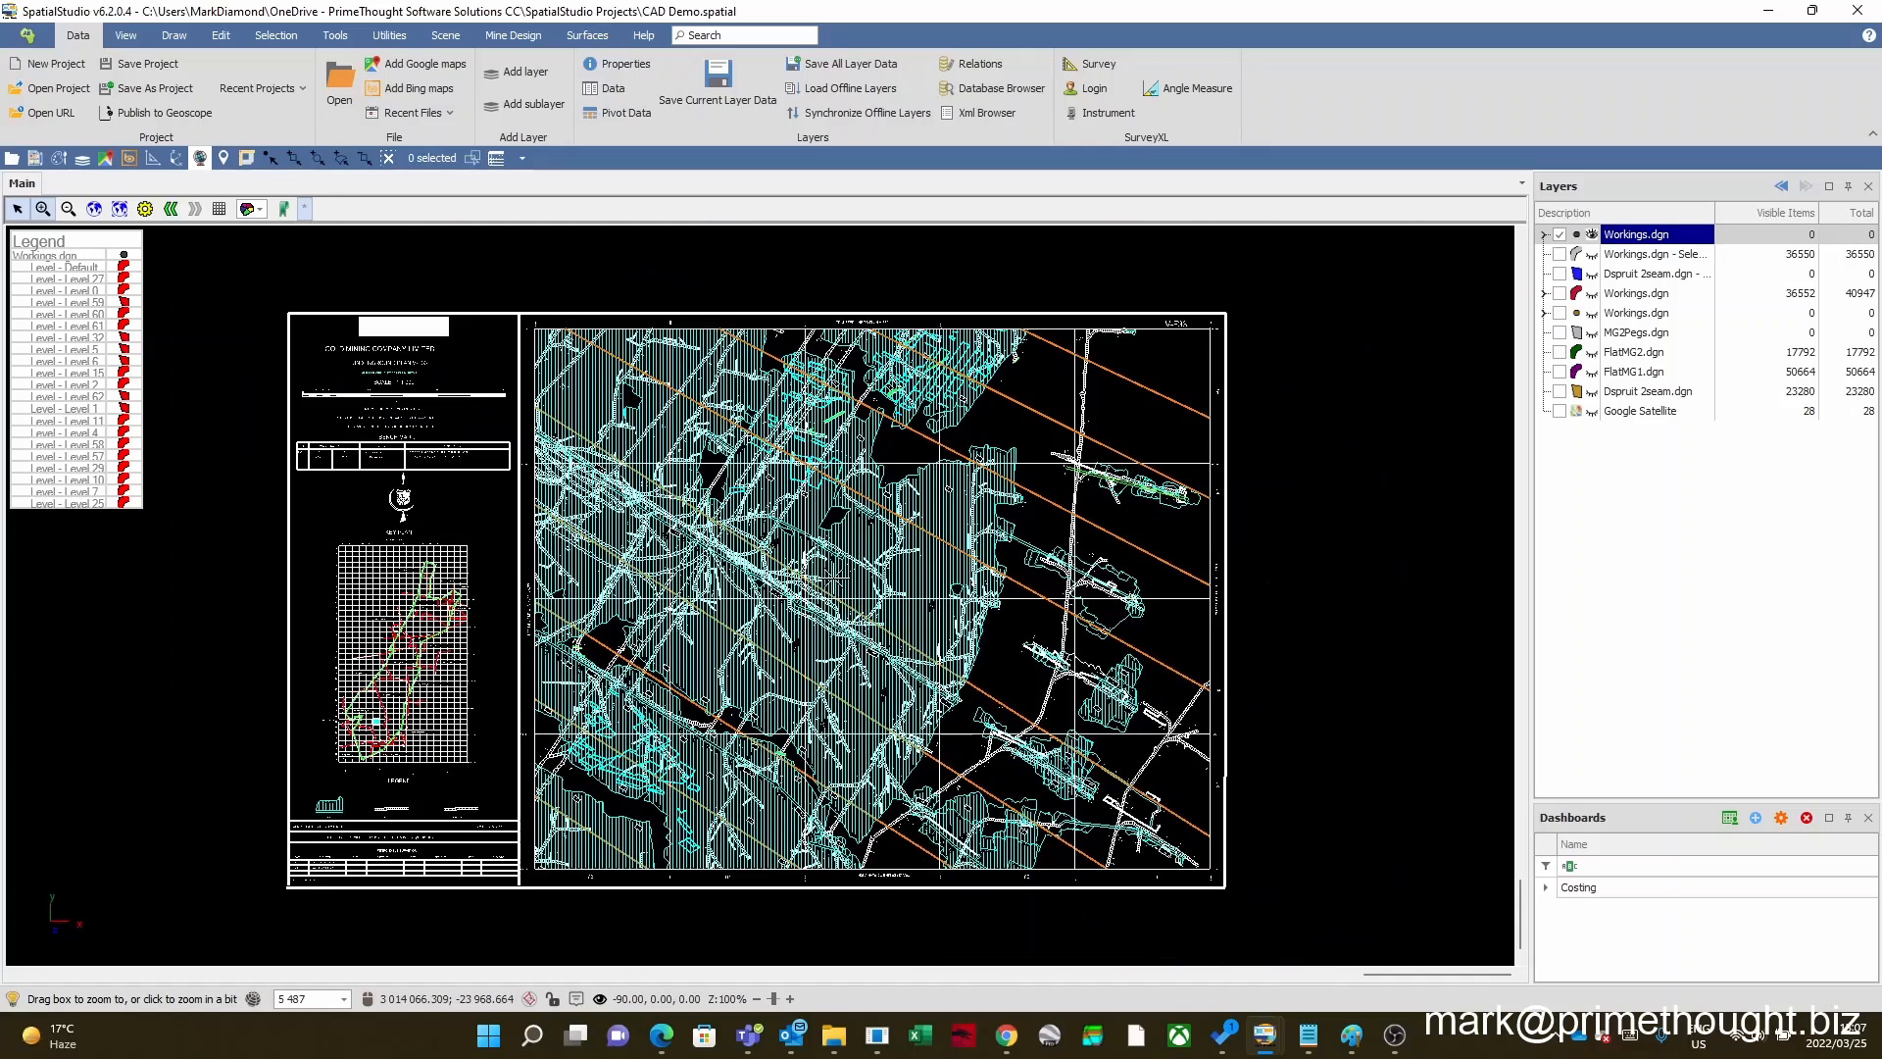
Step: Expand the newly loaded Workings.dgn layer and go through its level sublayers from Default to Level 32
click(1629, 236)
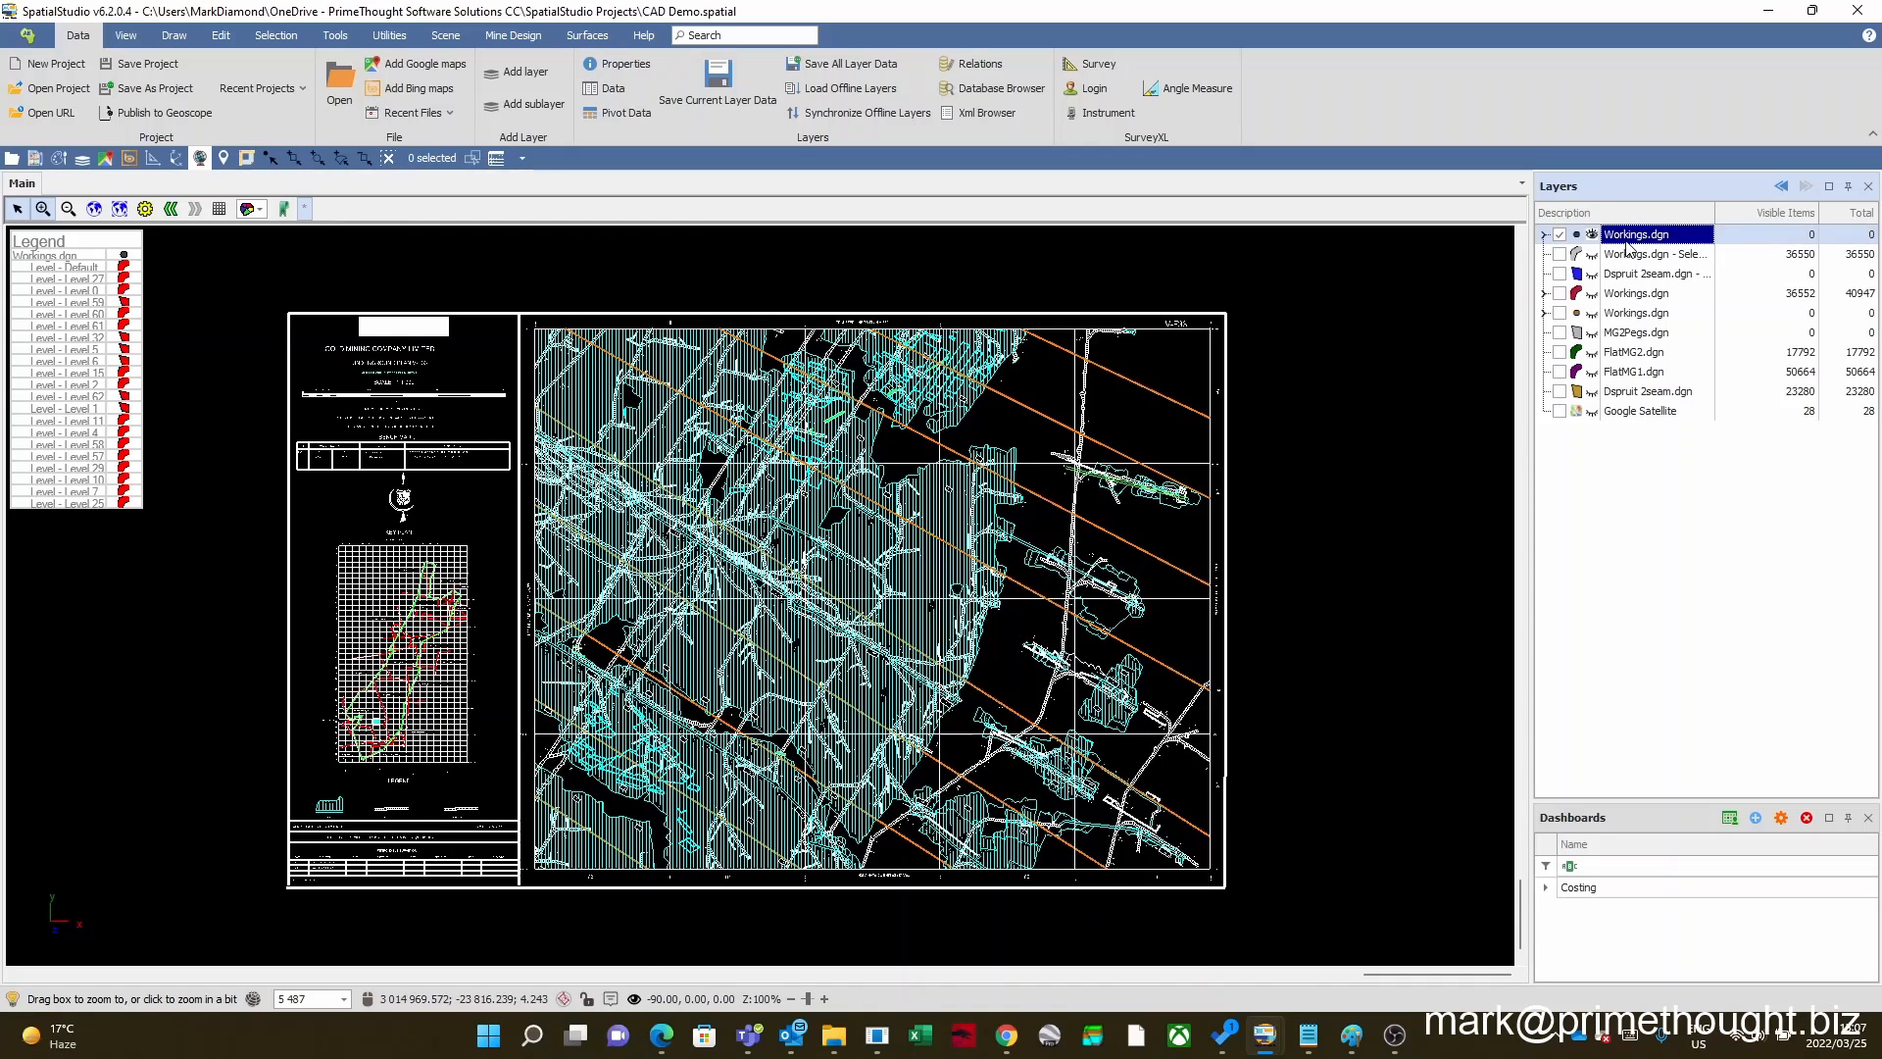
click(1546, 235)
click(1641, 257)
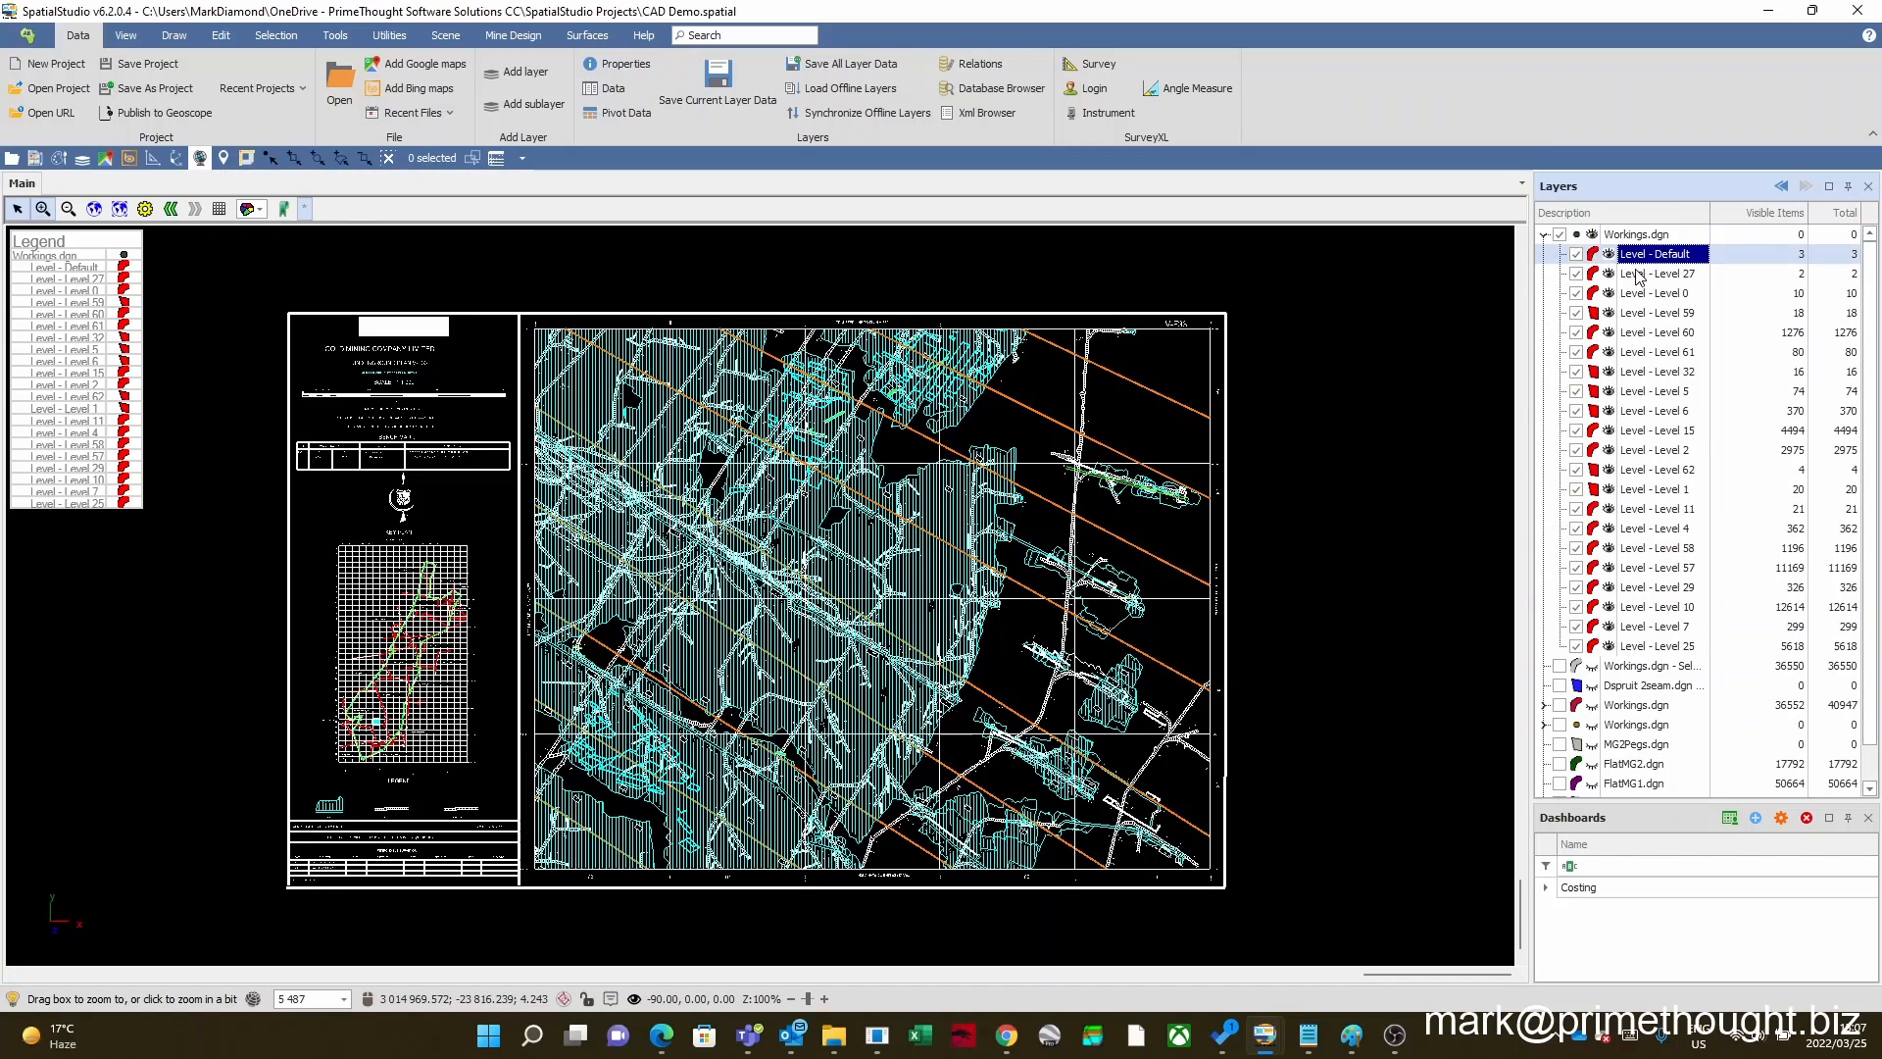
click(1638, 276)
click(1636, 294)
click(1634, 313)
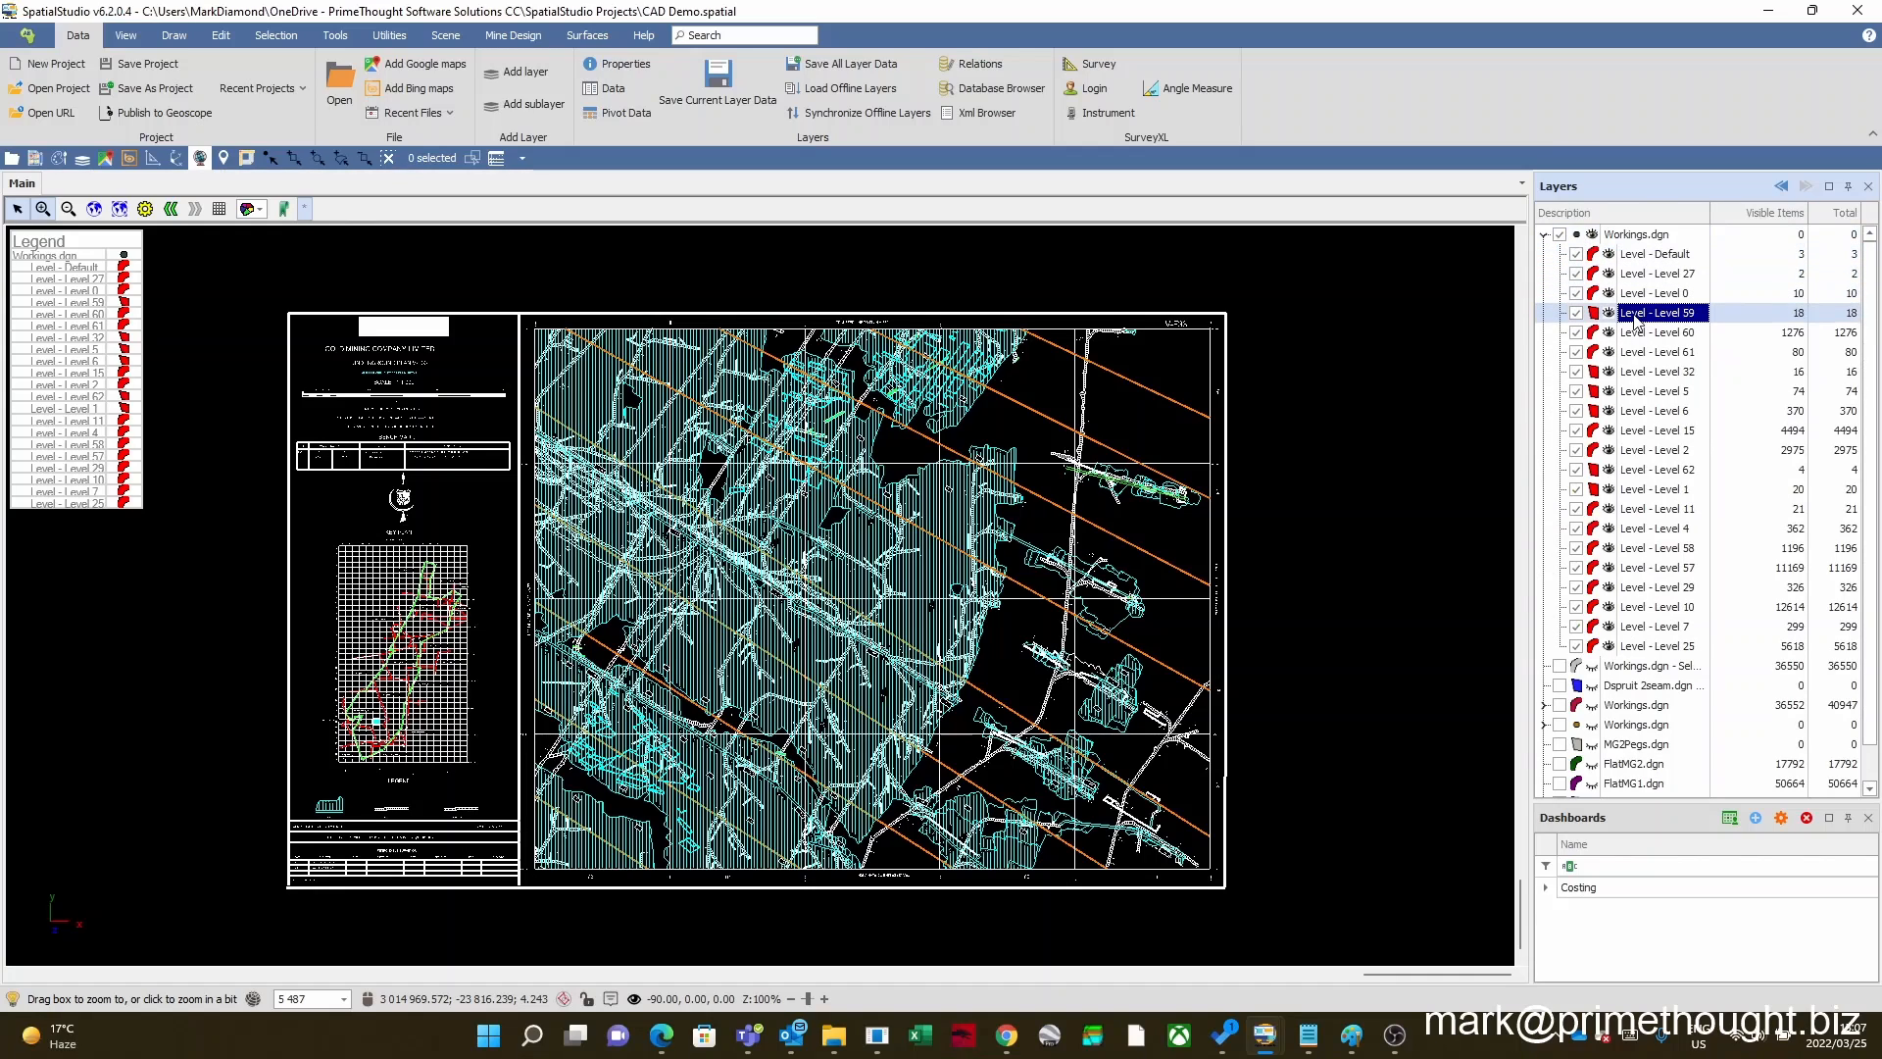
click(1637, 333)
click(1639, 353)
click(1642, 373)
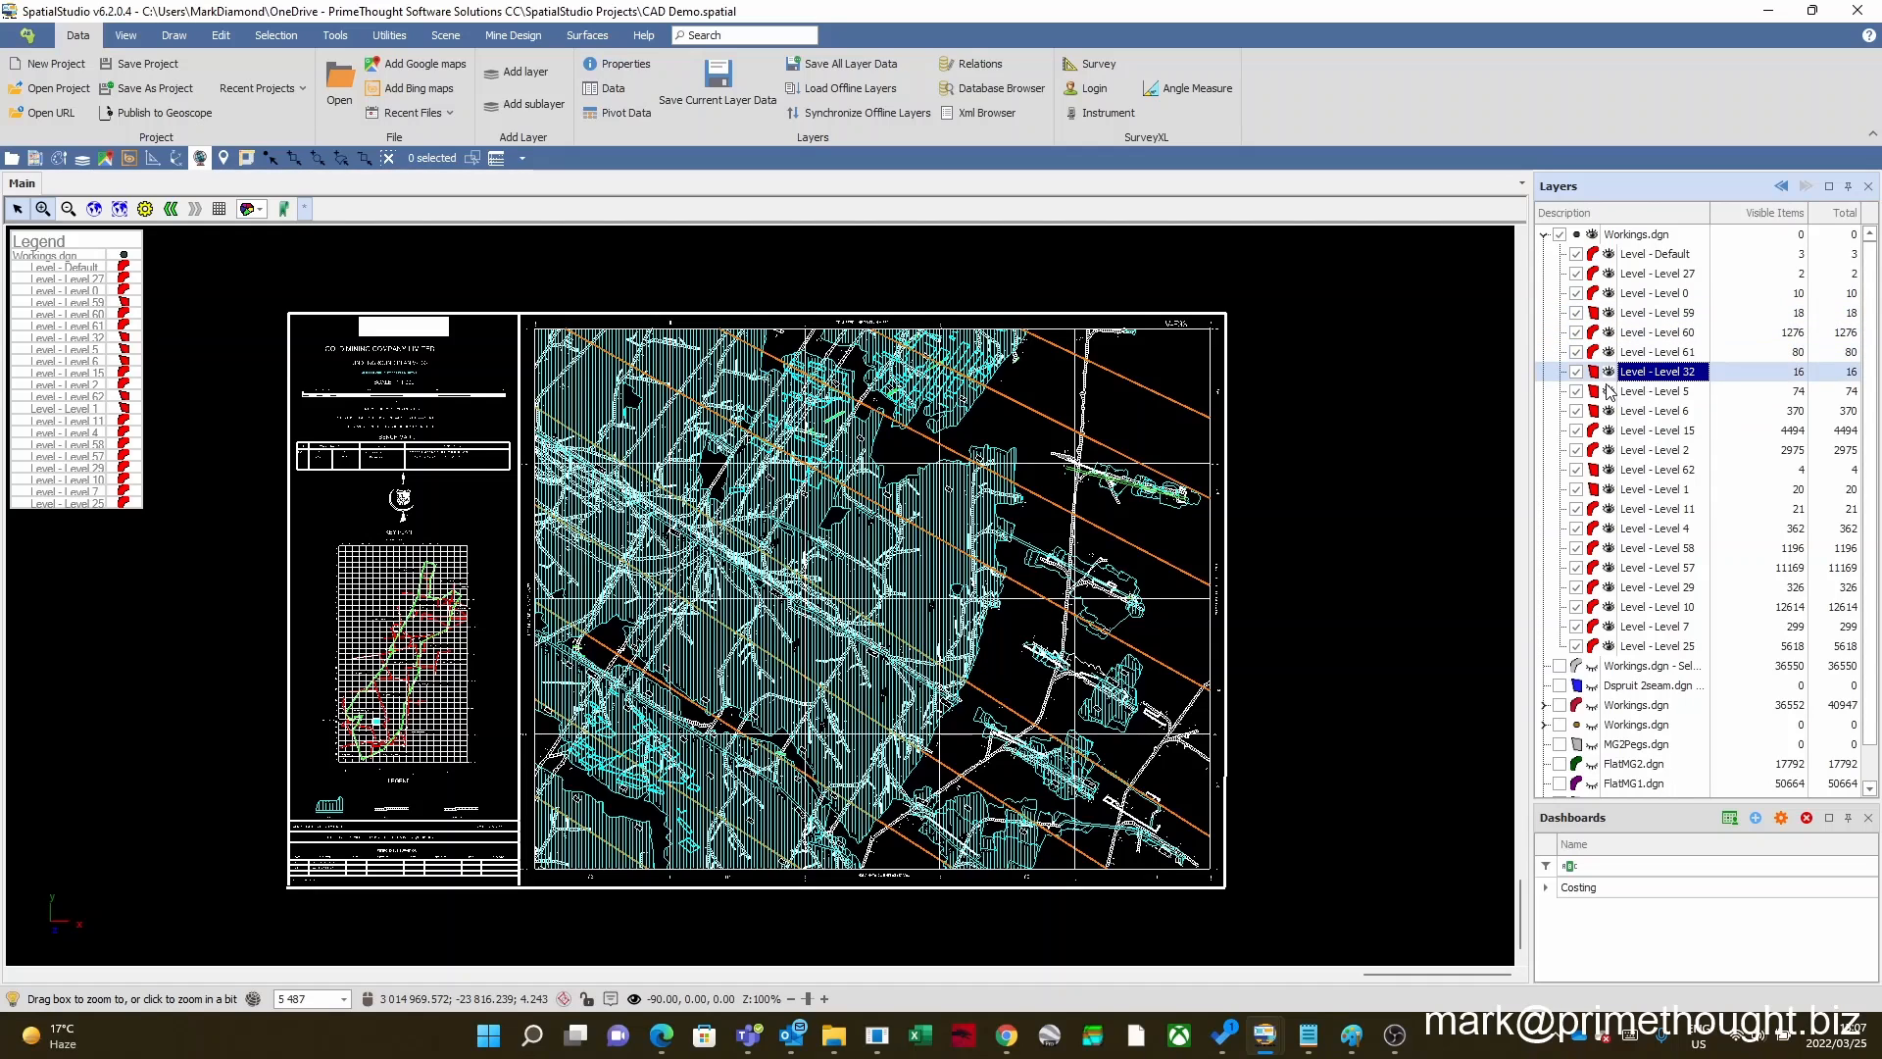
Step: Hide Levels 60, 32, 6, 5 and 2 of the new Workings.dgn layer, and switch Levels 1 and 4 off and back on
click(1576, 333)
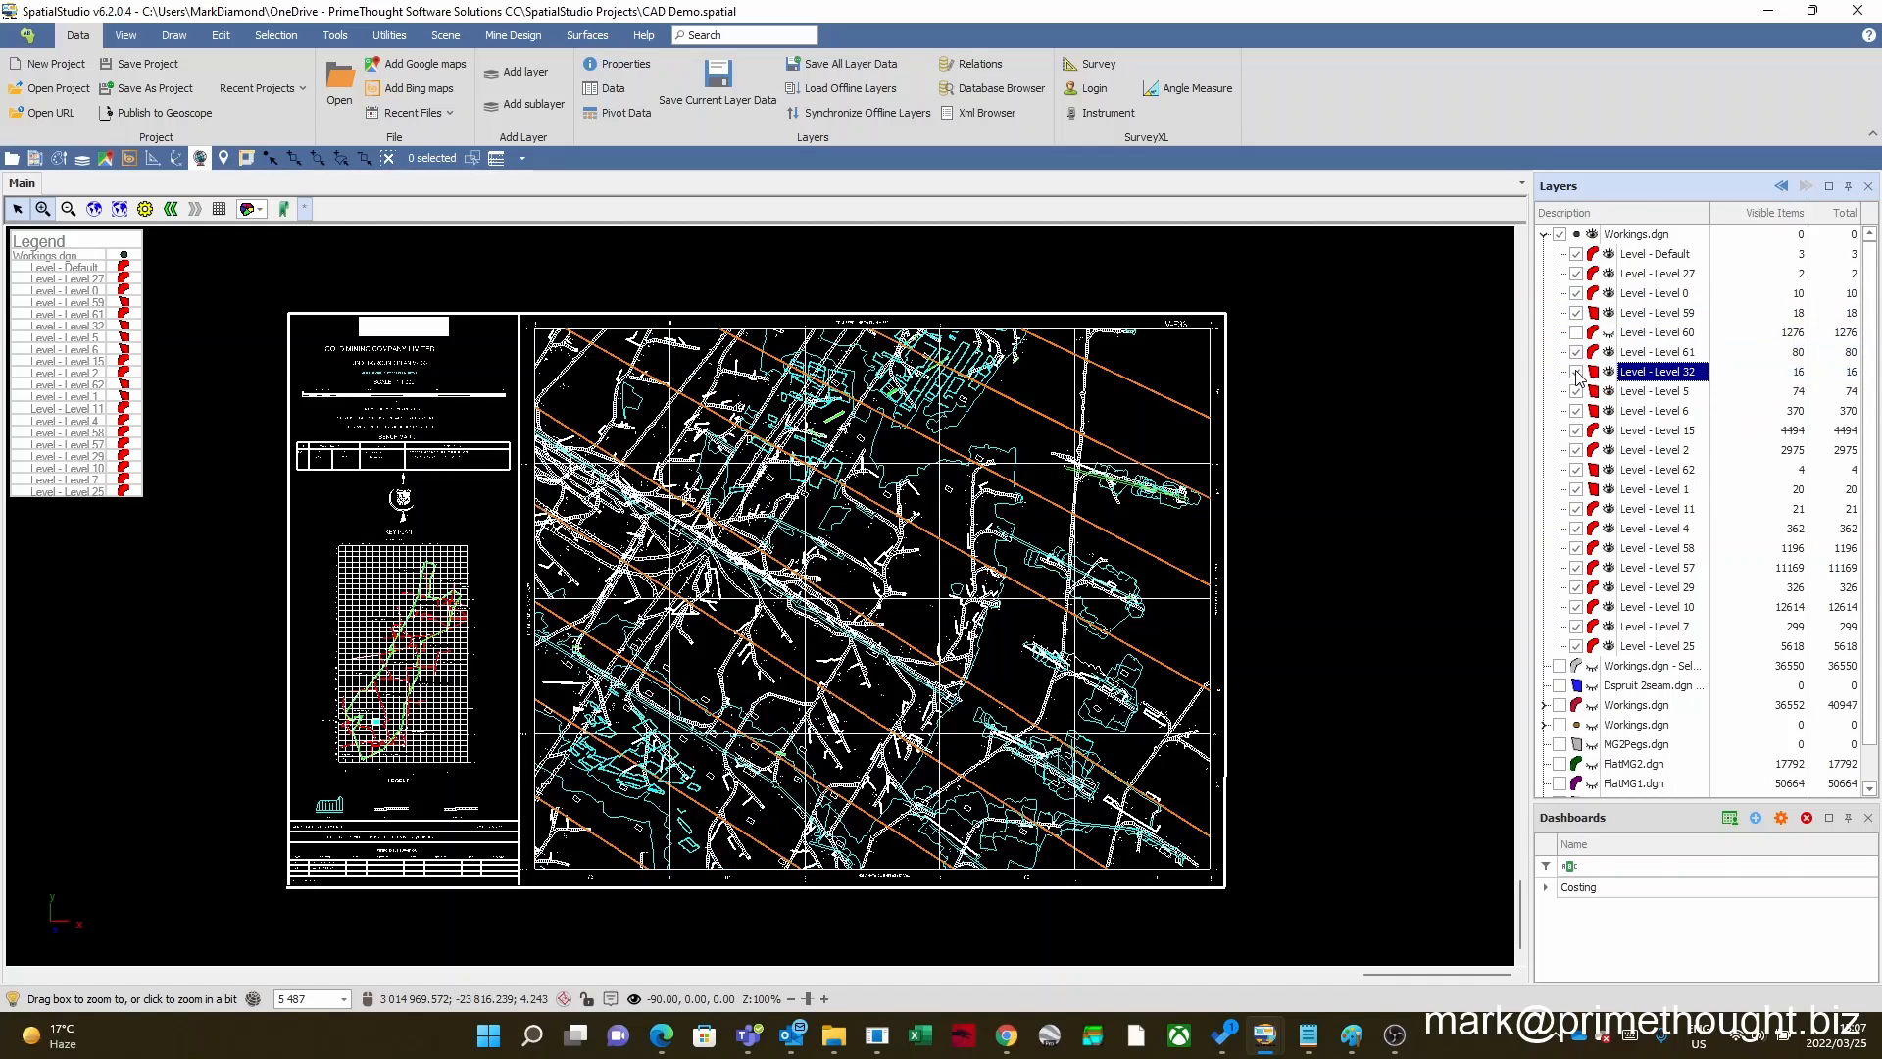
click(1576, 372)
click(1576, 411)
click(1576, 391)
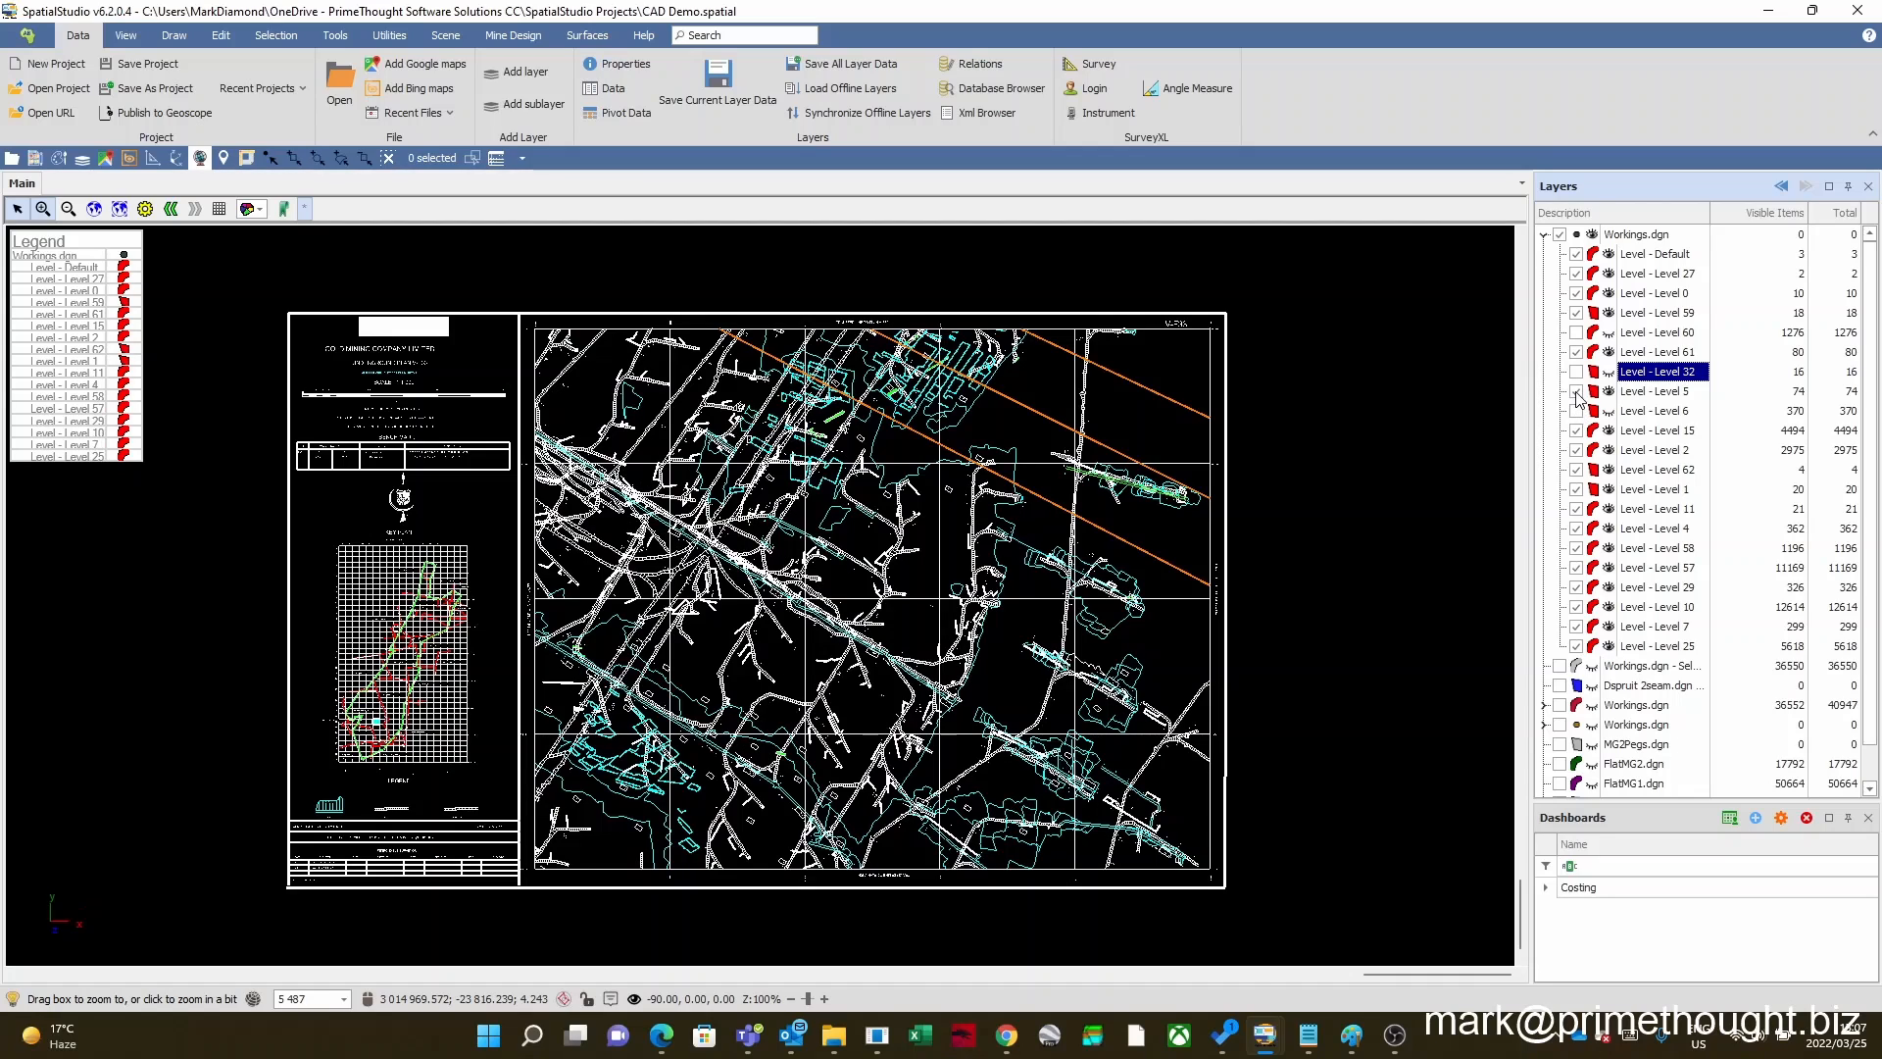
click(1576, 450)
click(1576, 489)
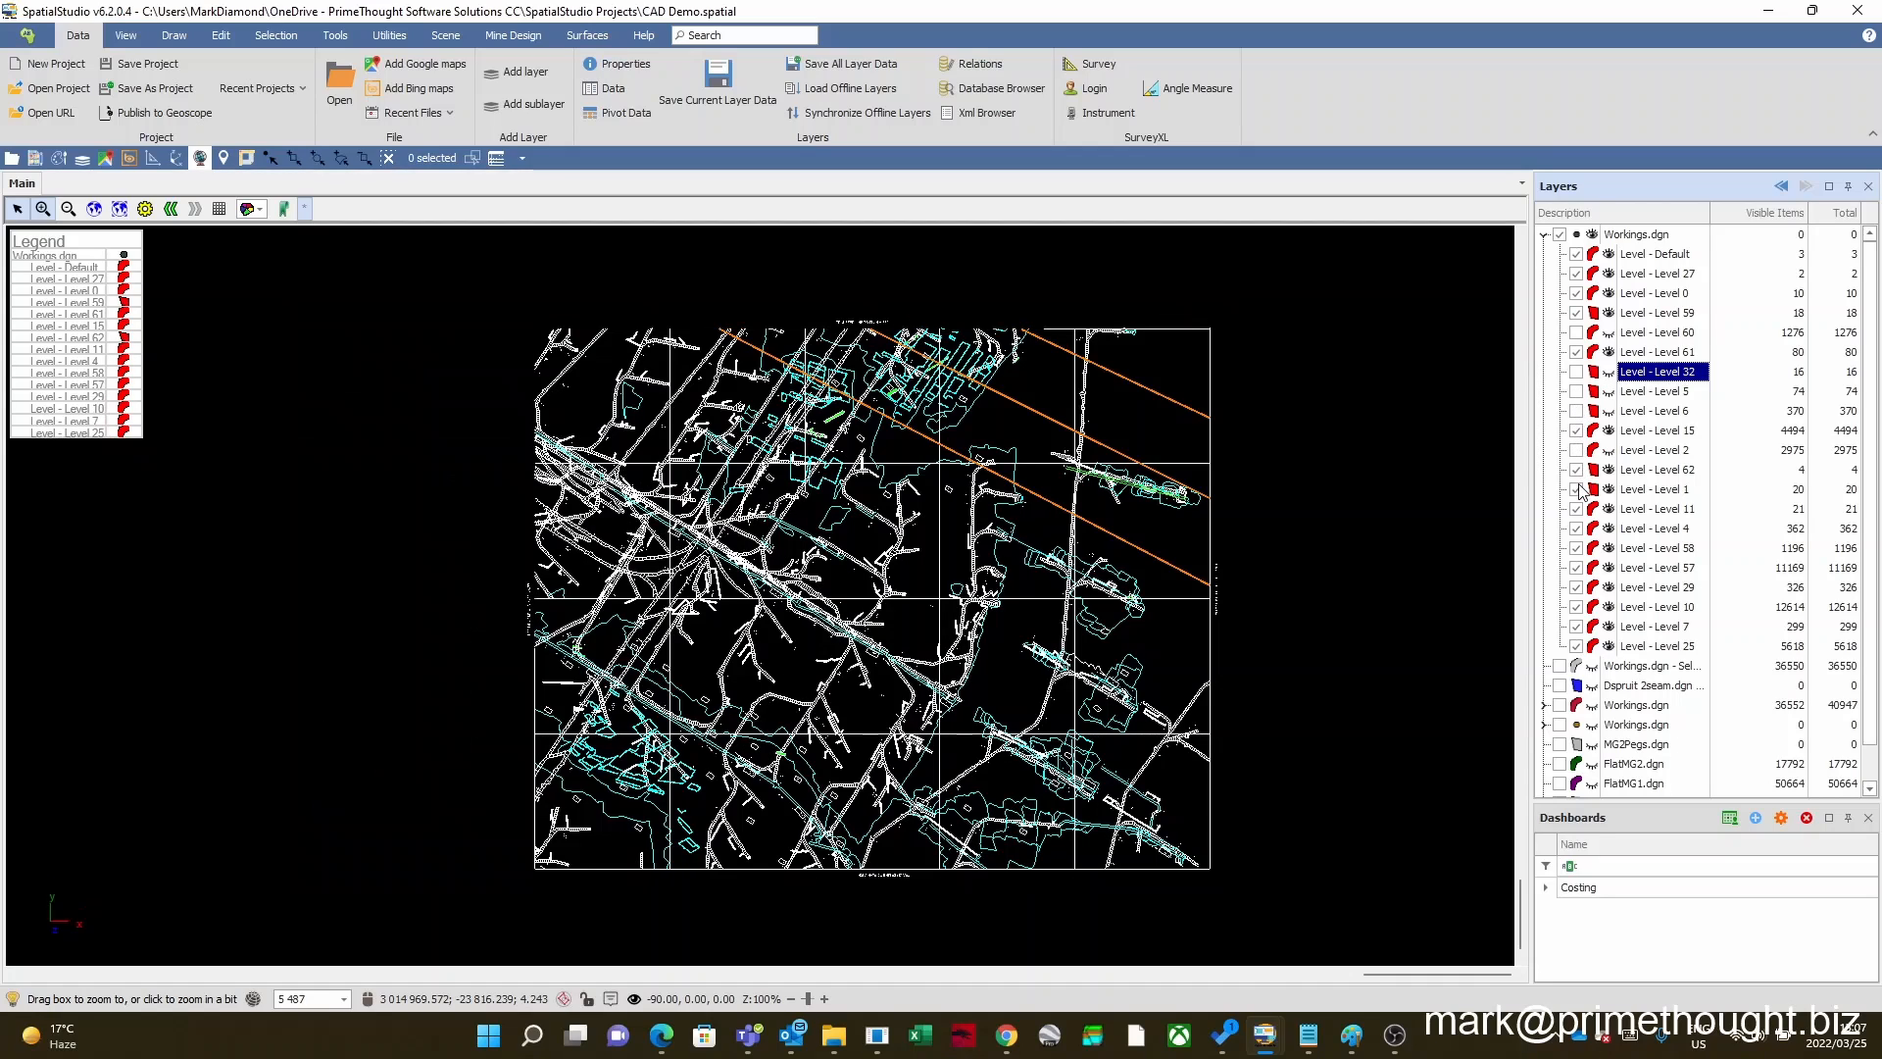
click(1576, 528)
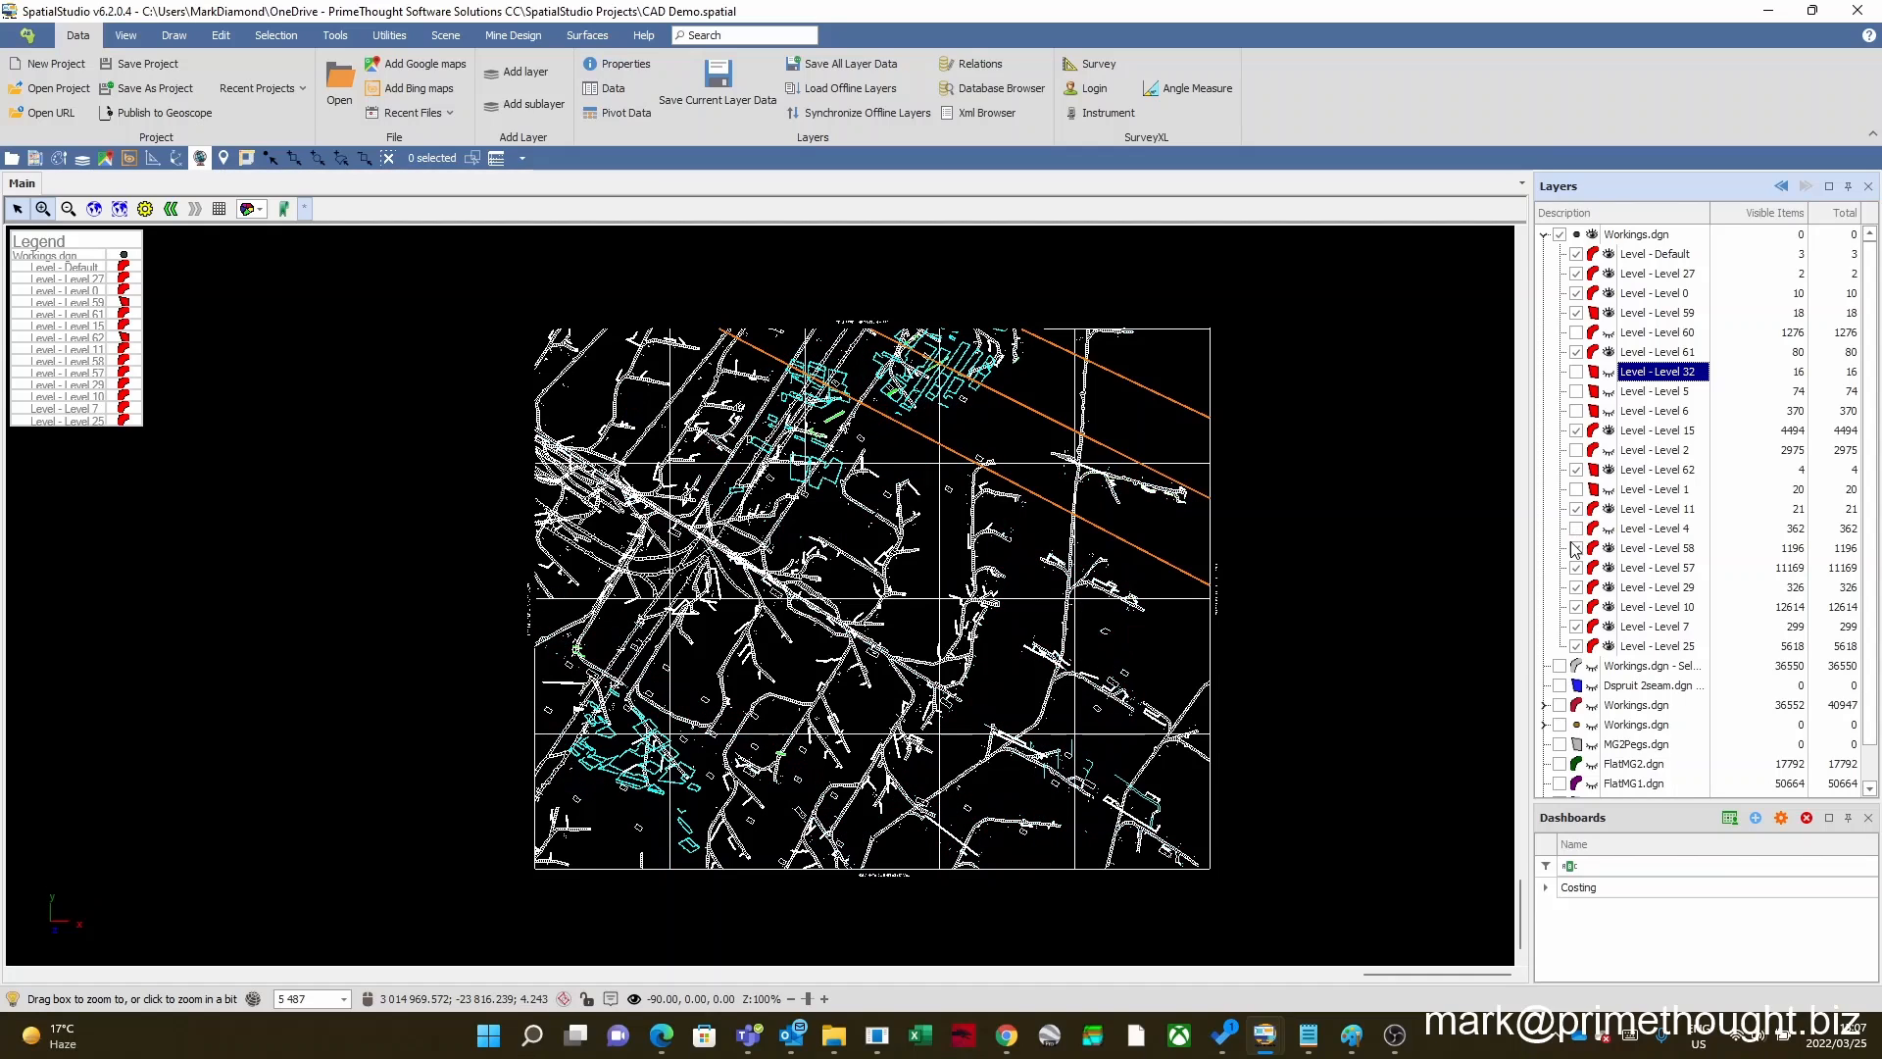
click(1576, 528)
click(1576, 489)
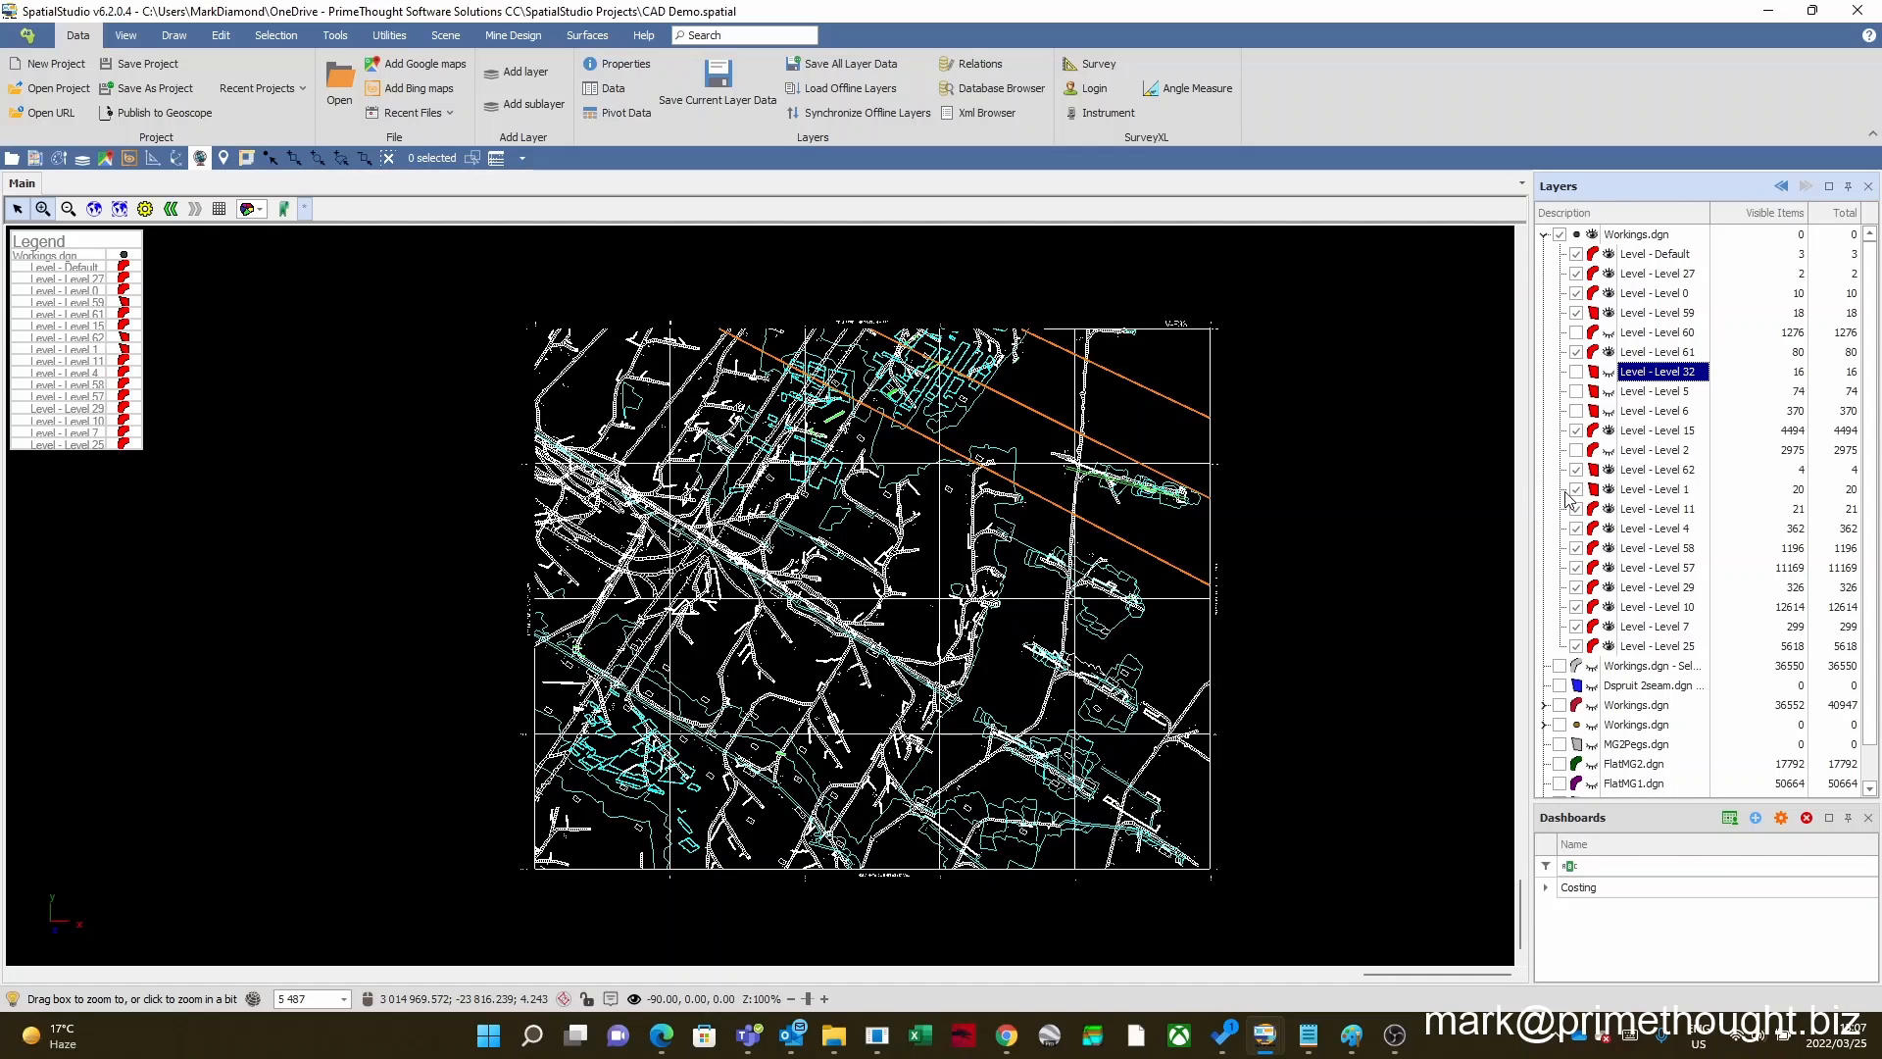
Step: Collapse the newly loaded Workings.dgn layer and remove it from the project without saving its changes
click(1545, 235)
click(1633, 237)
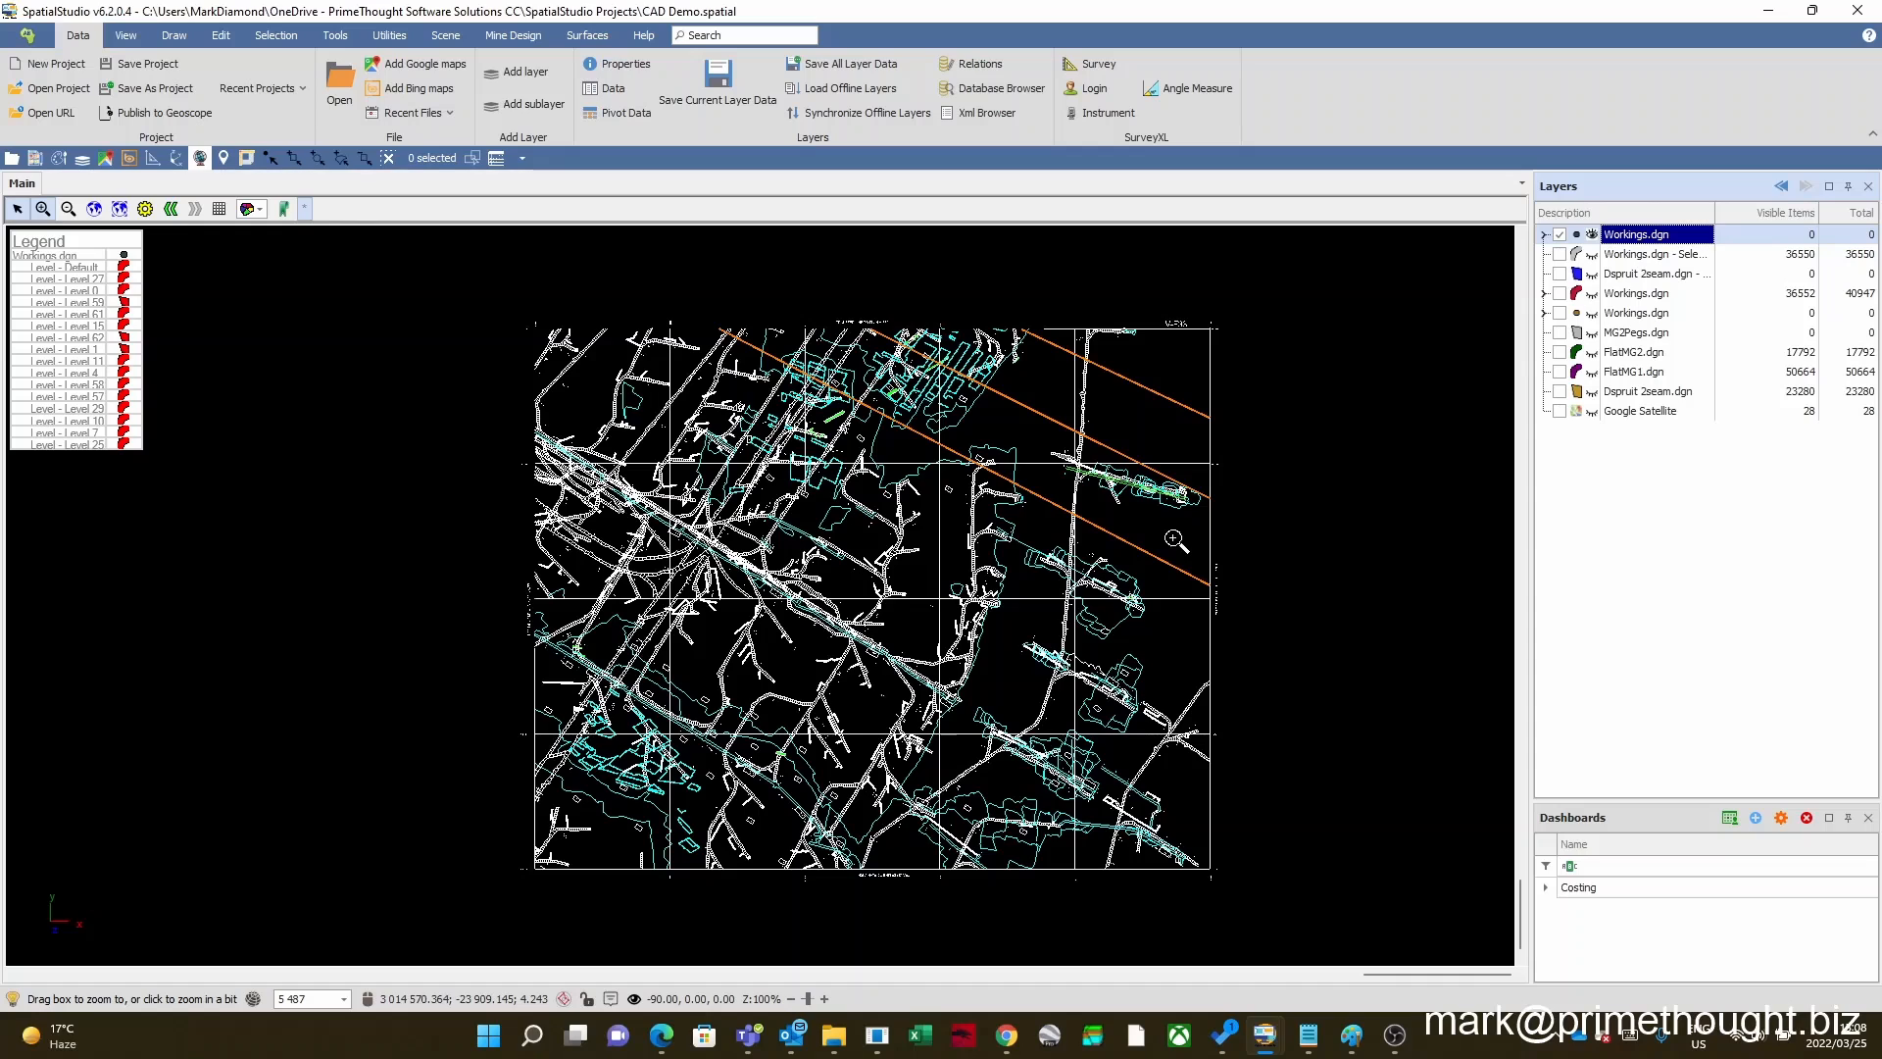
right_click(1624, 235)
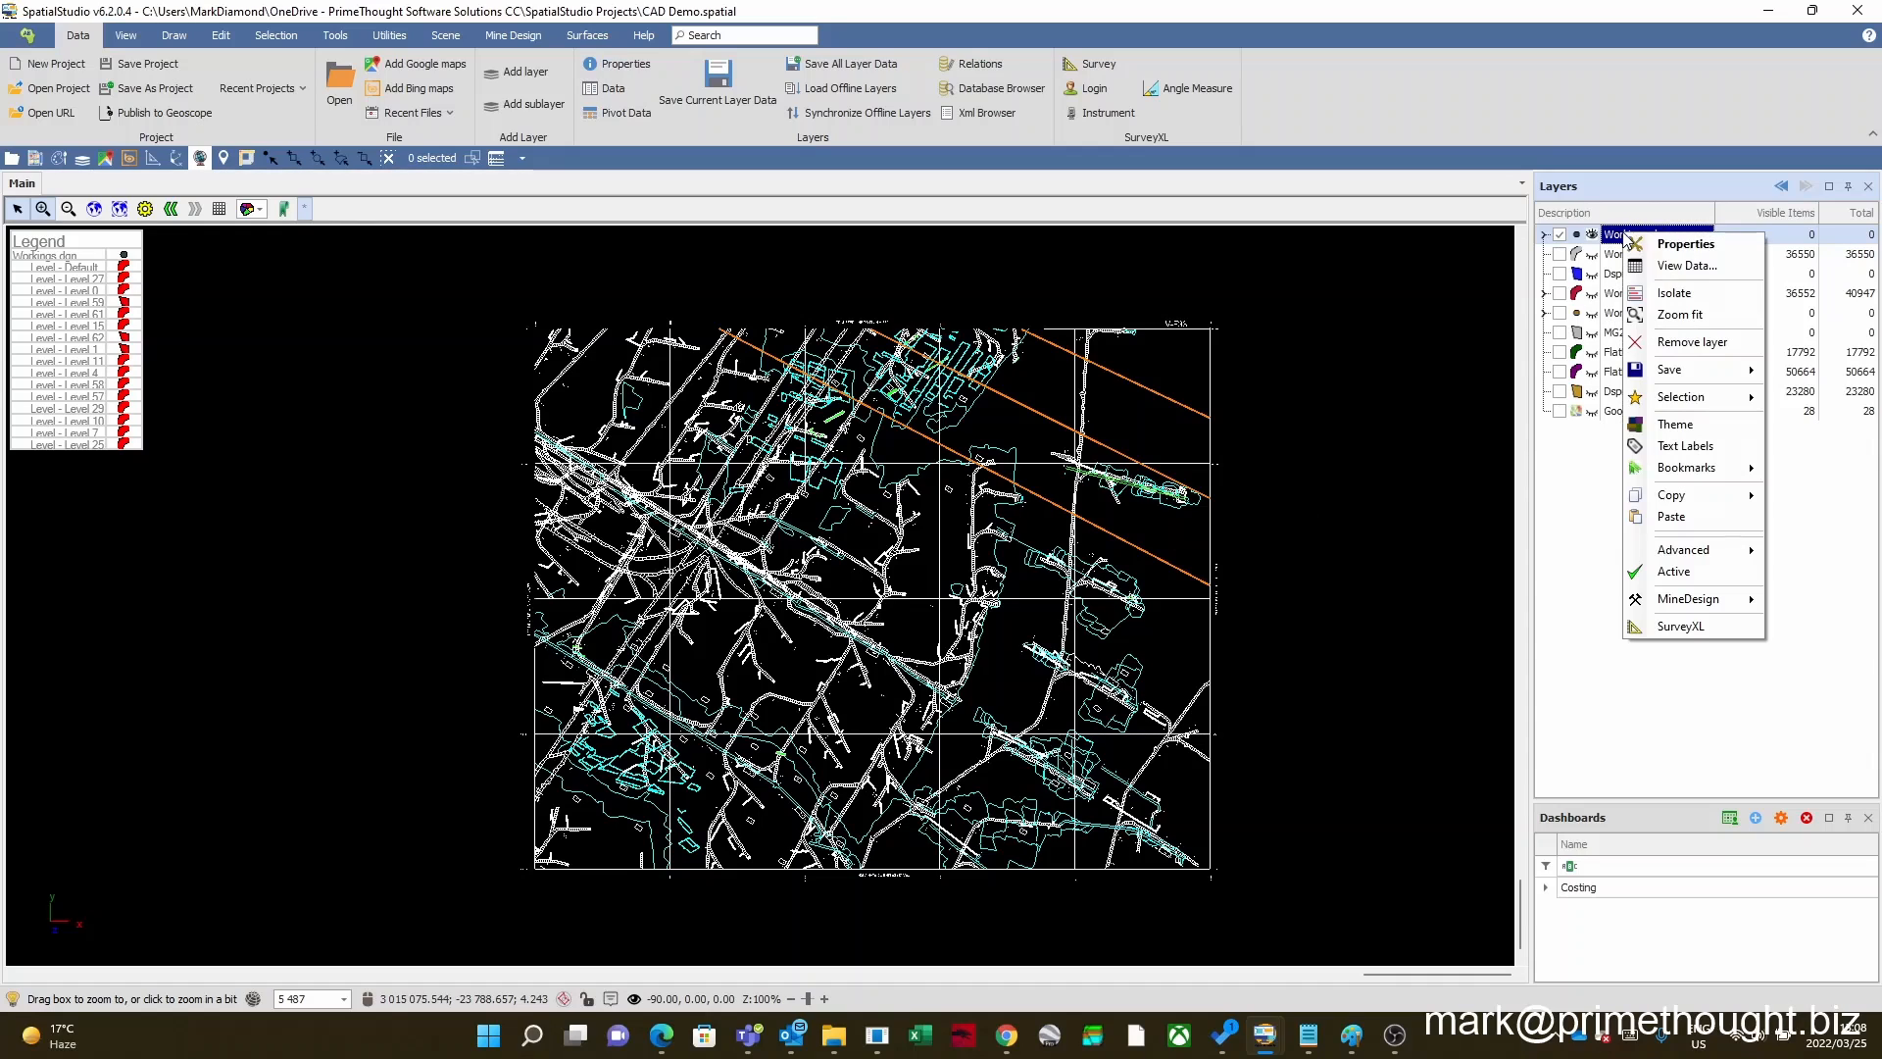
click(1710, 342)
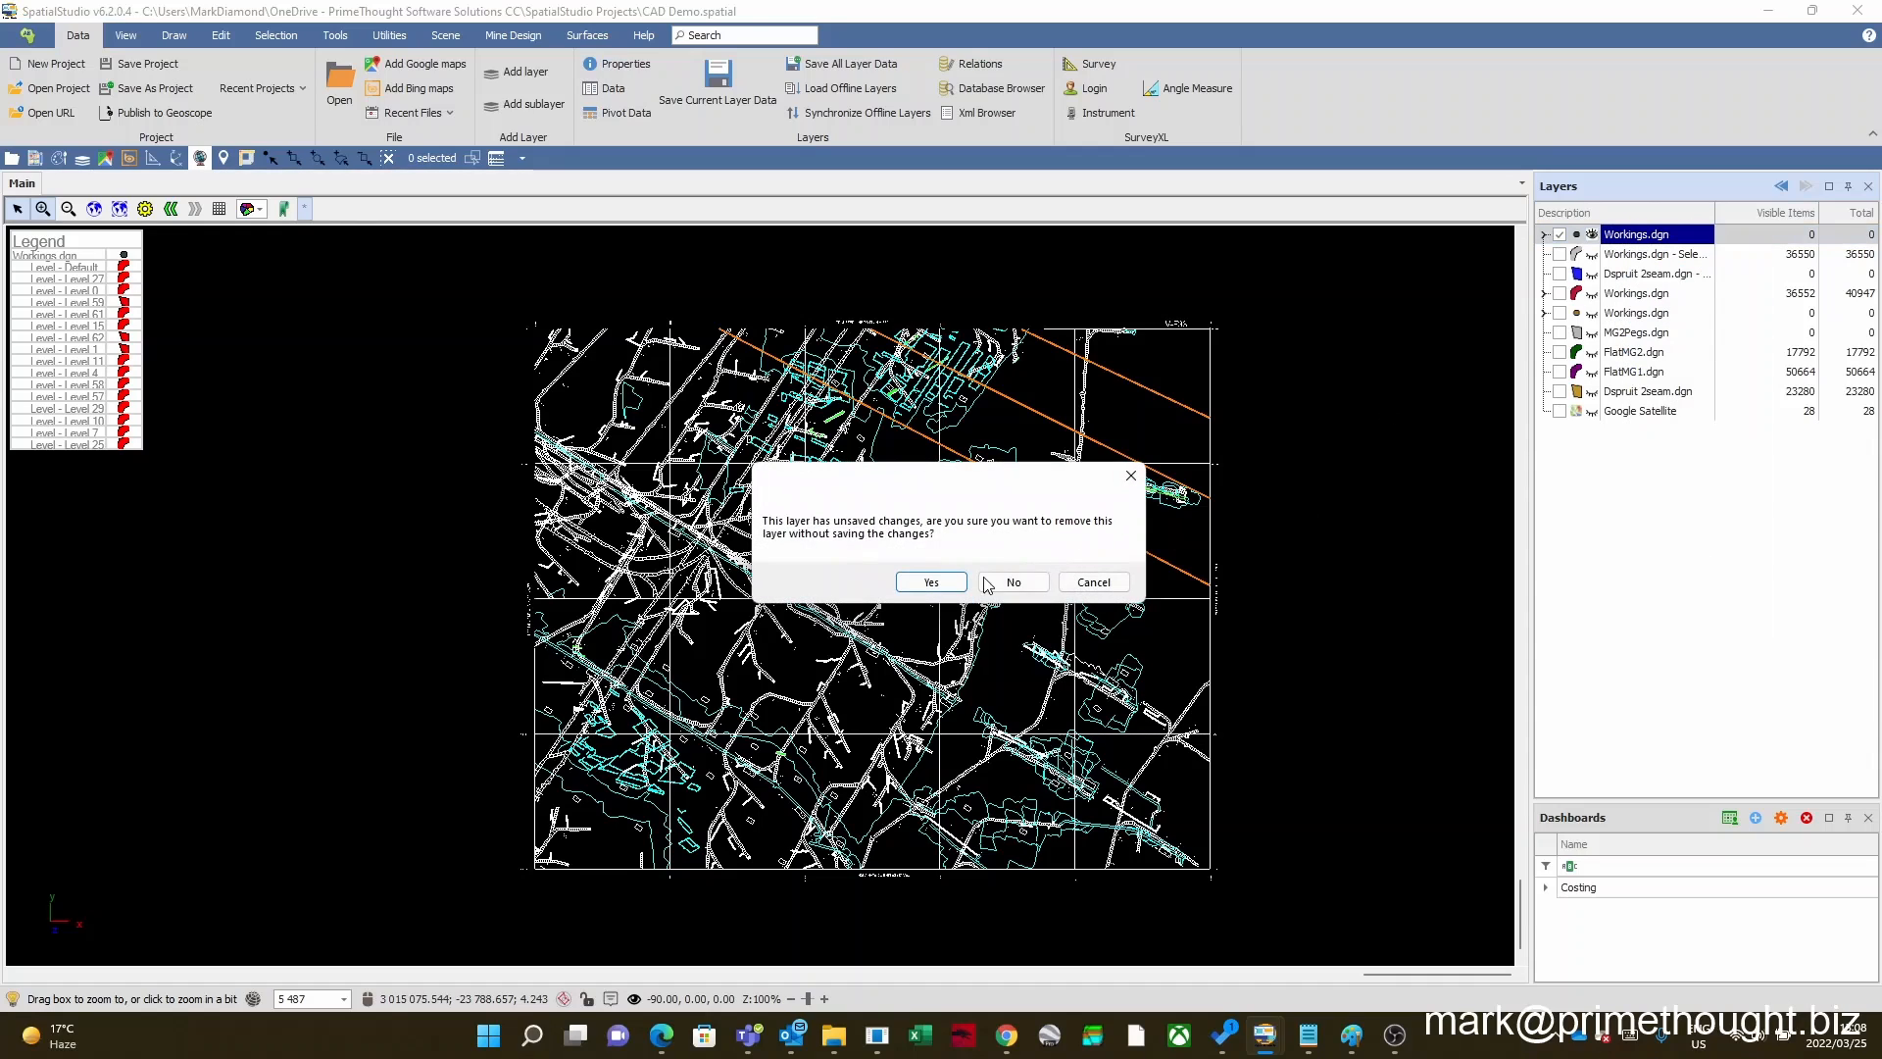
click(932, 585)
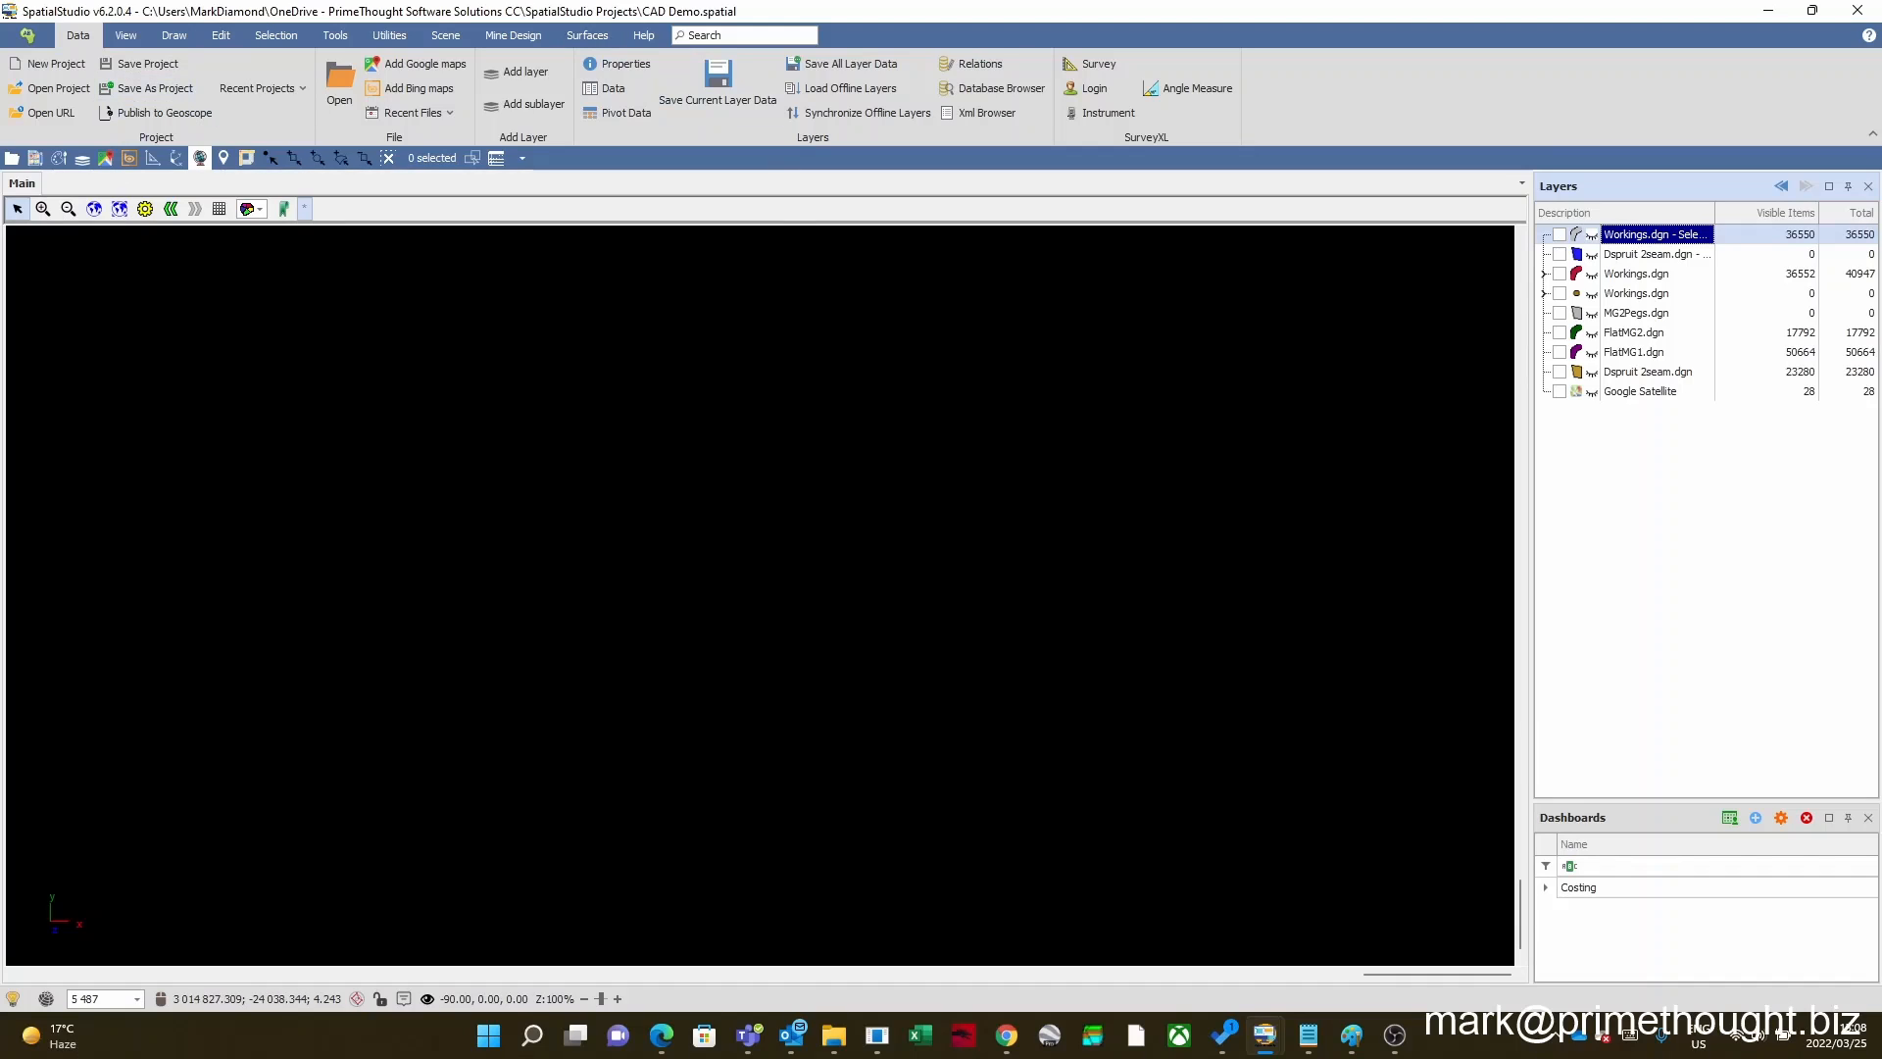
Step: Bring up the Story Board window and display its Workings view of the mine plan
mouse_move(1265, 1035)
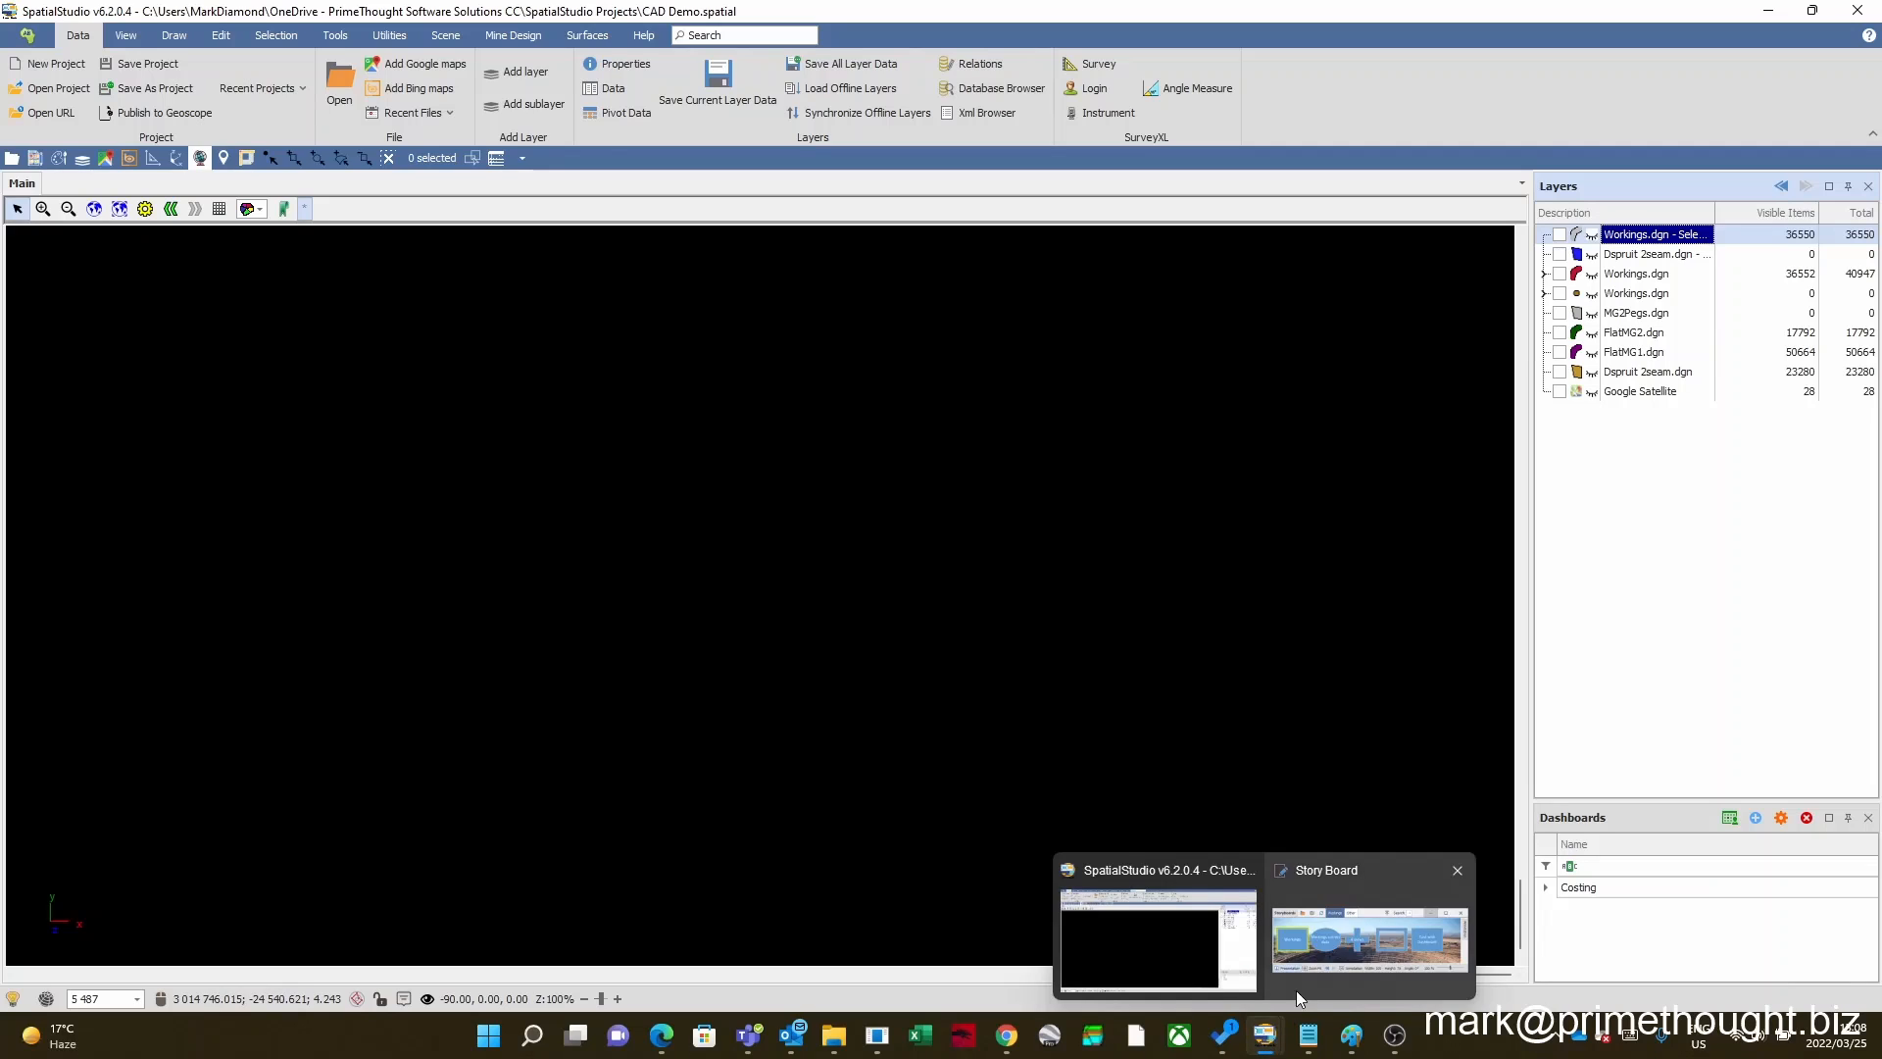
click(1370, 937)
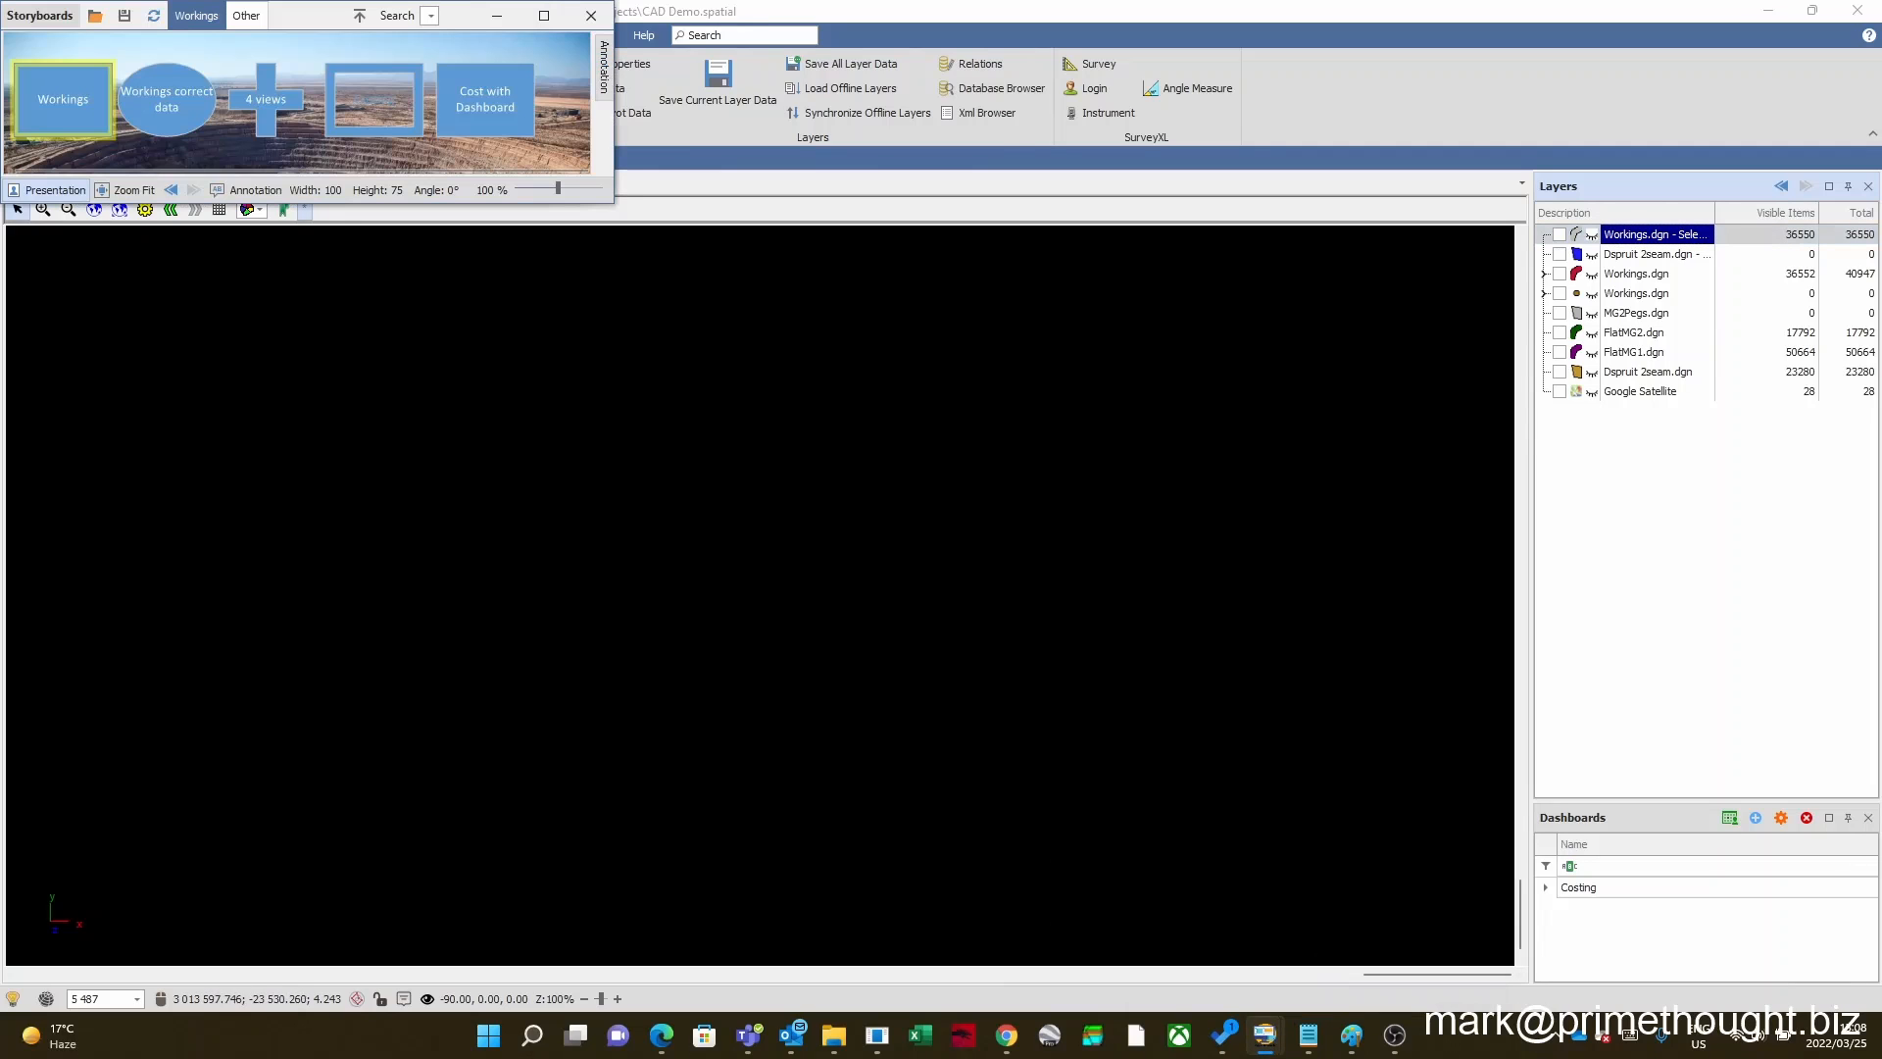
click(563, 67)
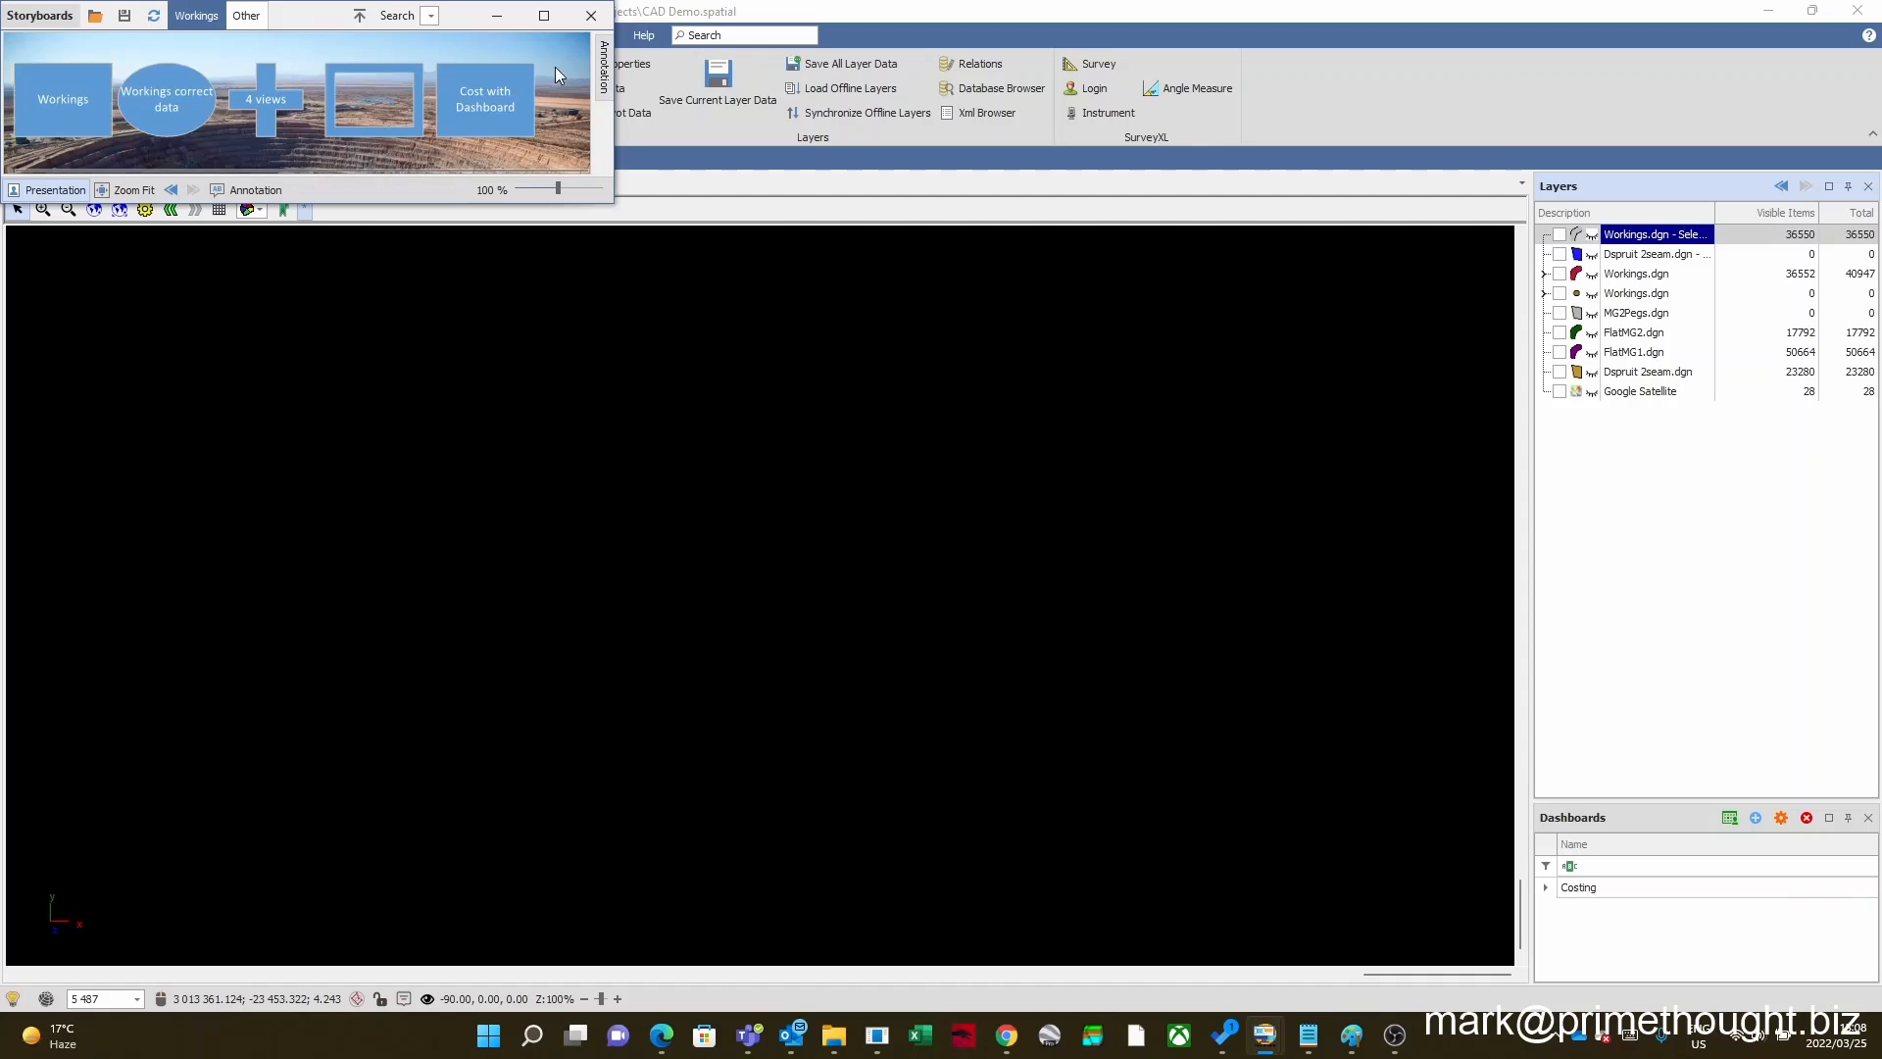
click(59, 92)
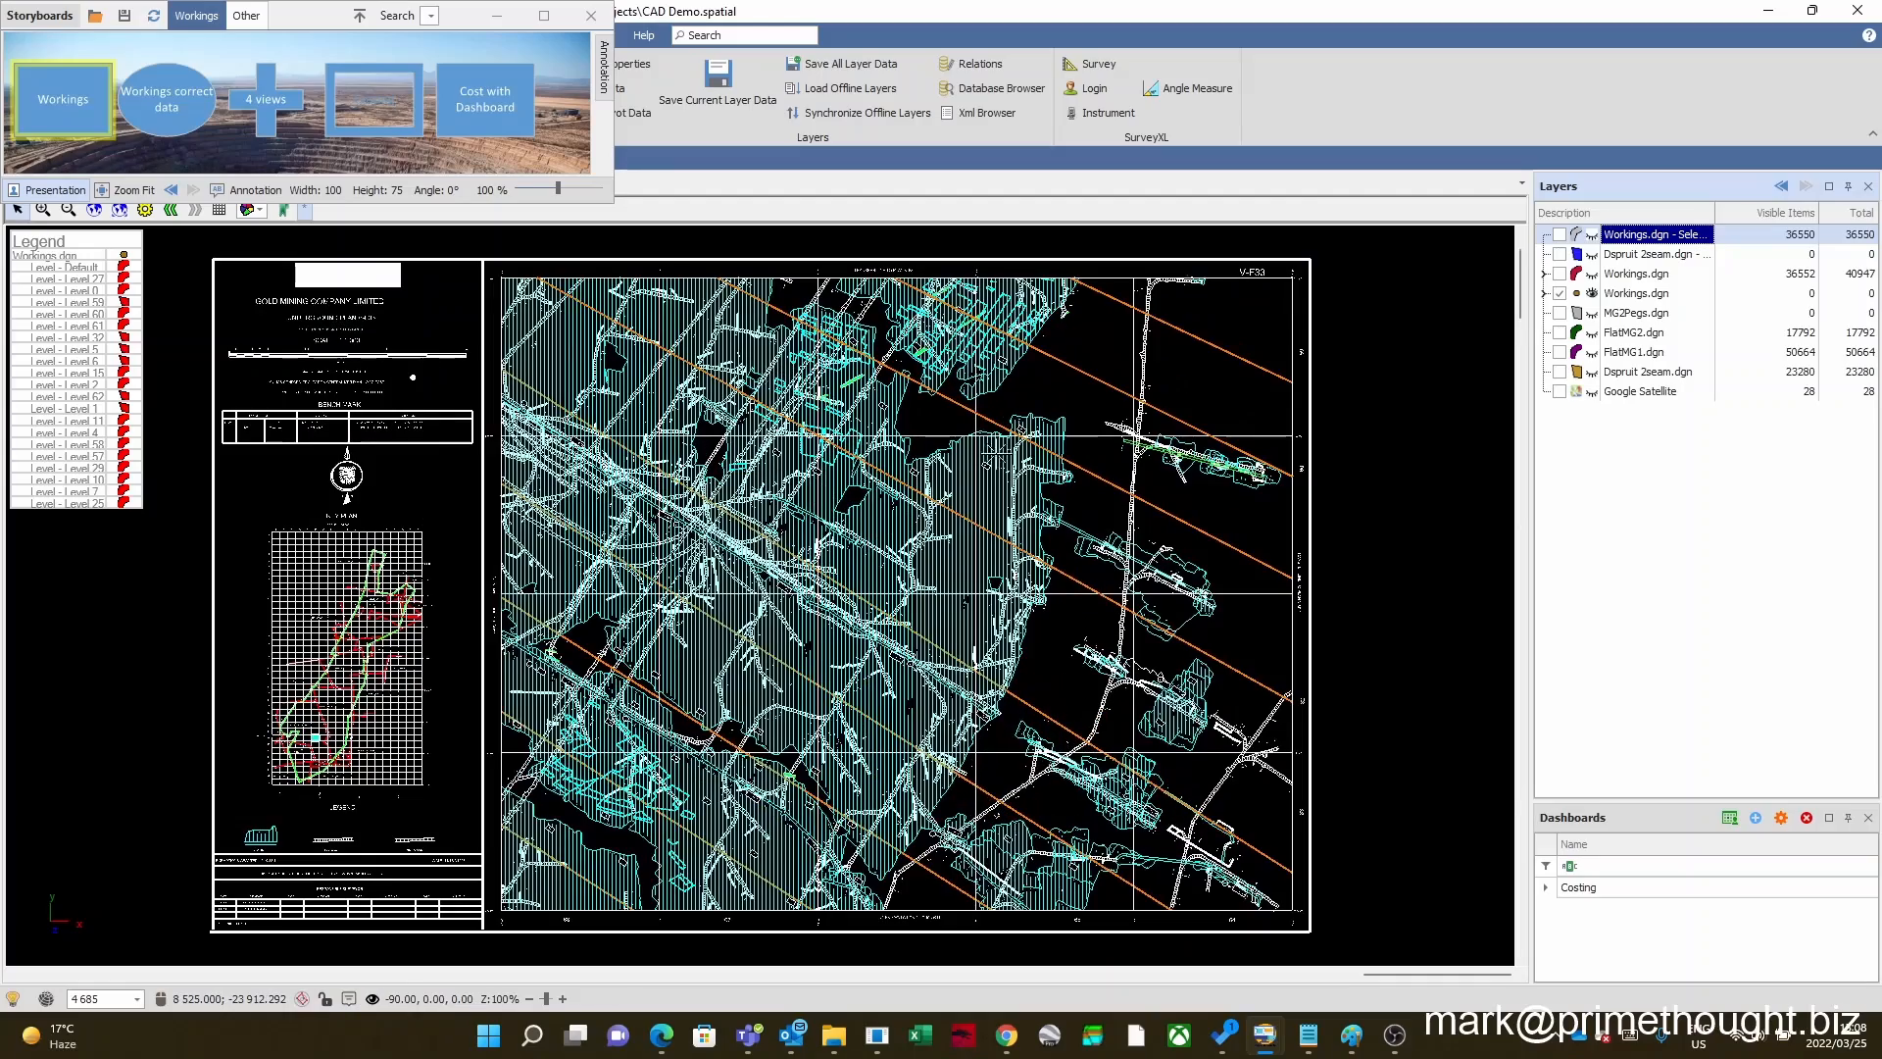
scroll(795, 474, up, 2)
scroll(794, 475, down, 4)
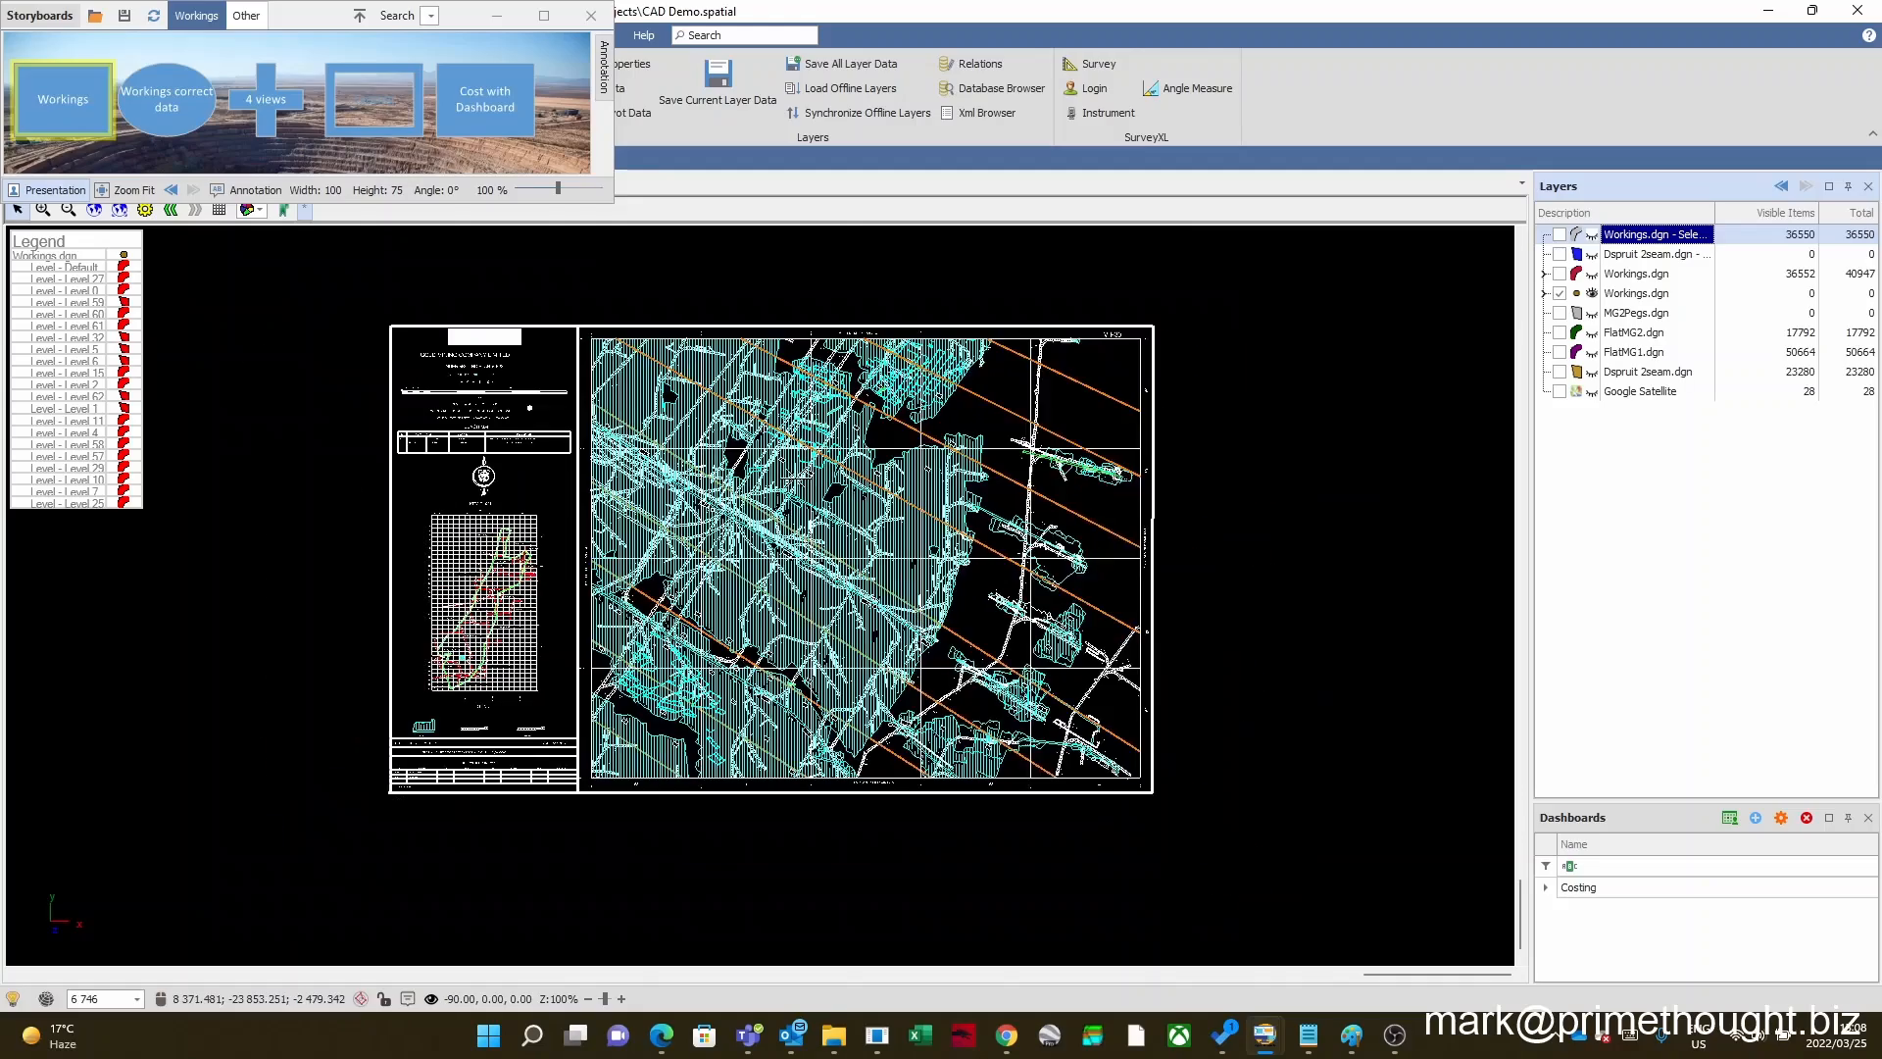
scroll(794, 476, up, 1)
scroll(730, 475, up, 2)
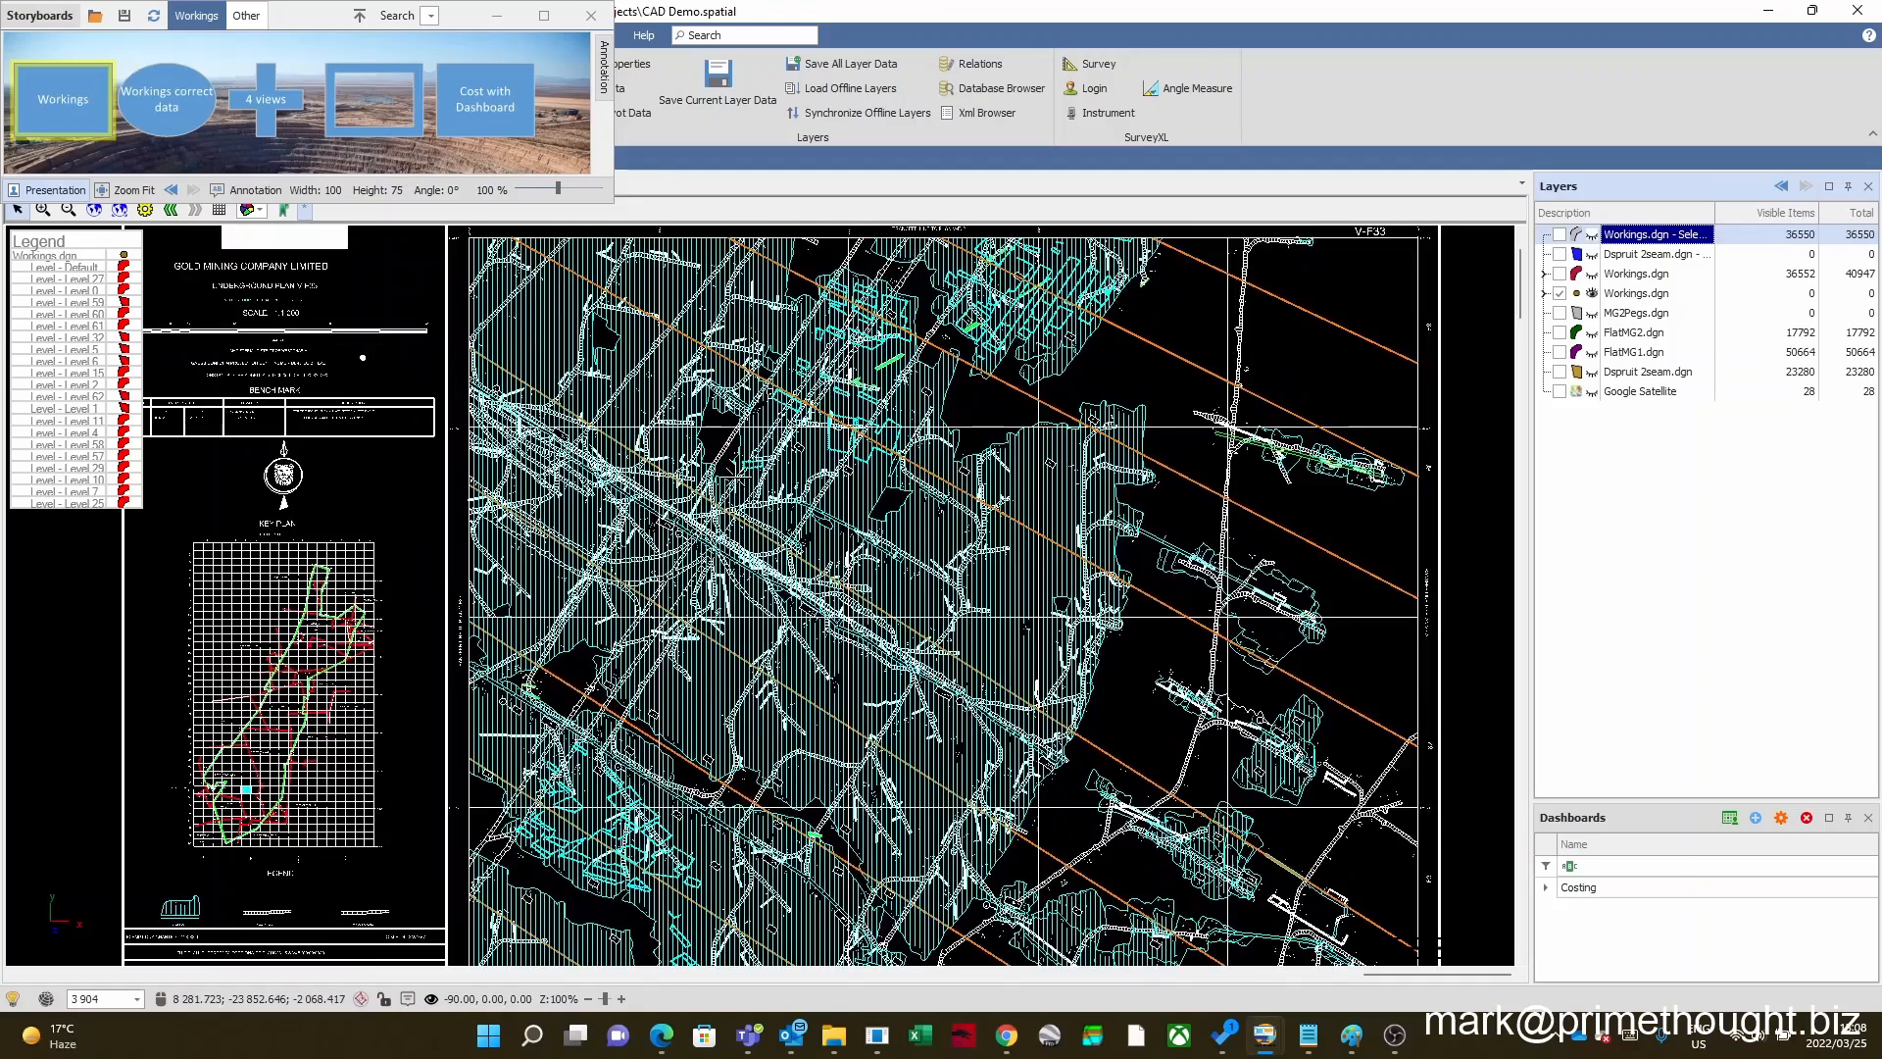
scroll(730, 475, down, 1)
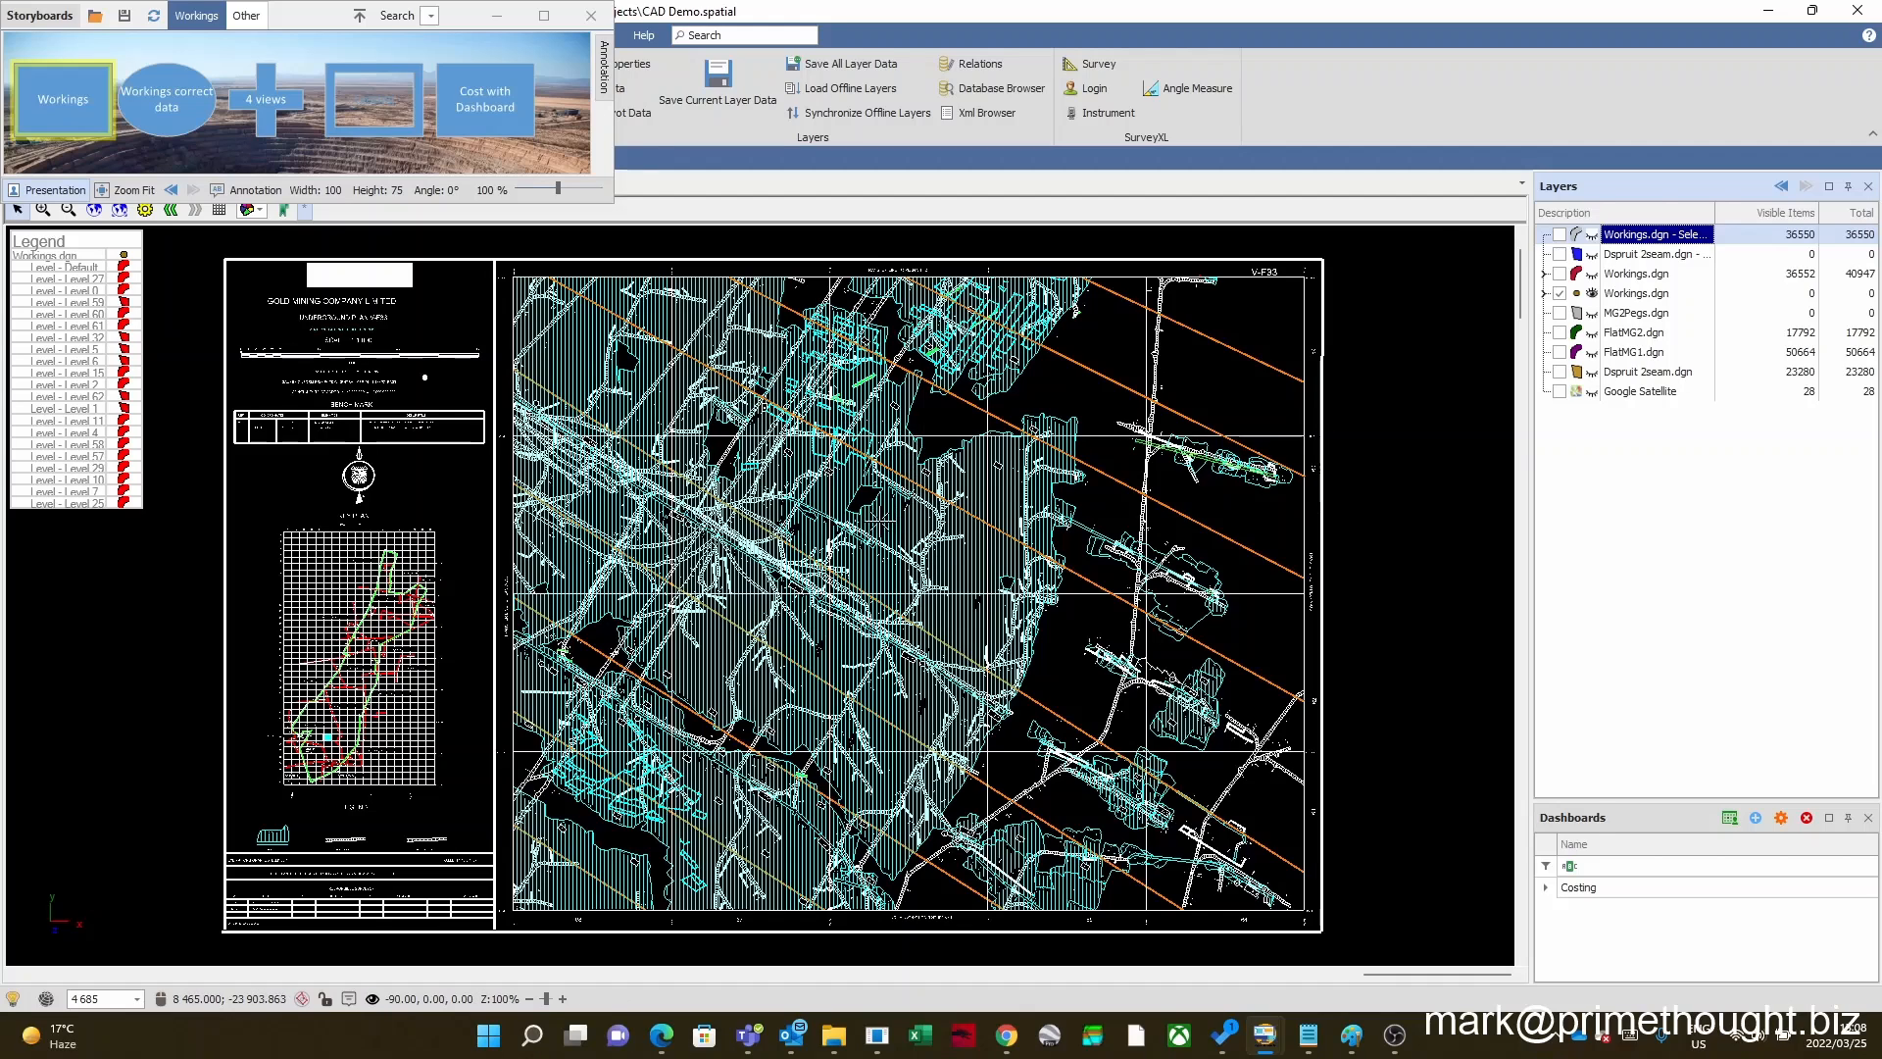
Step: Switch the storyboard from Workings to the Workings correct data view and inspect the mine plan up close and in full
scroll(881, 517, down, 3)
scroll(880, 519, up, 2)
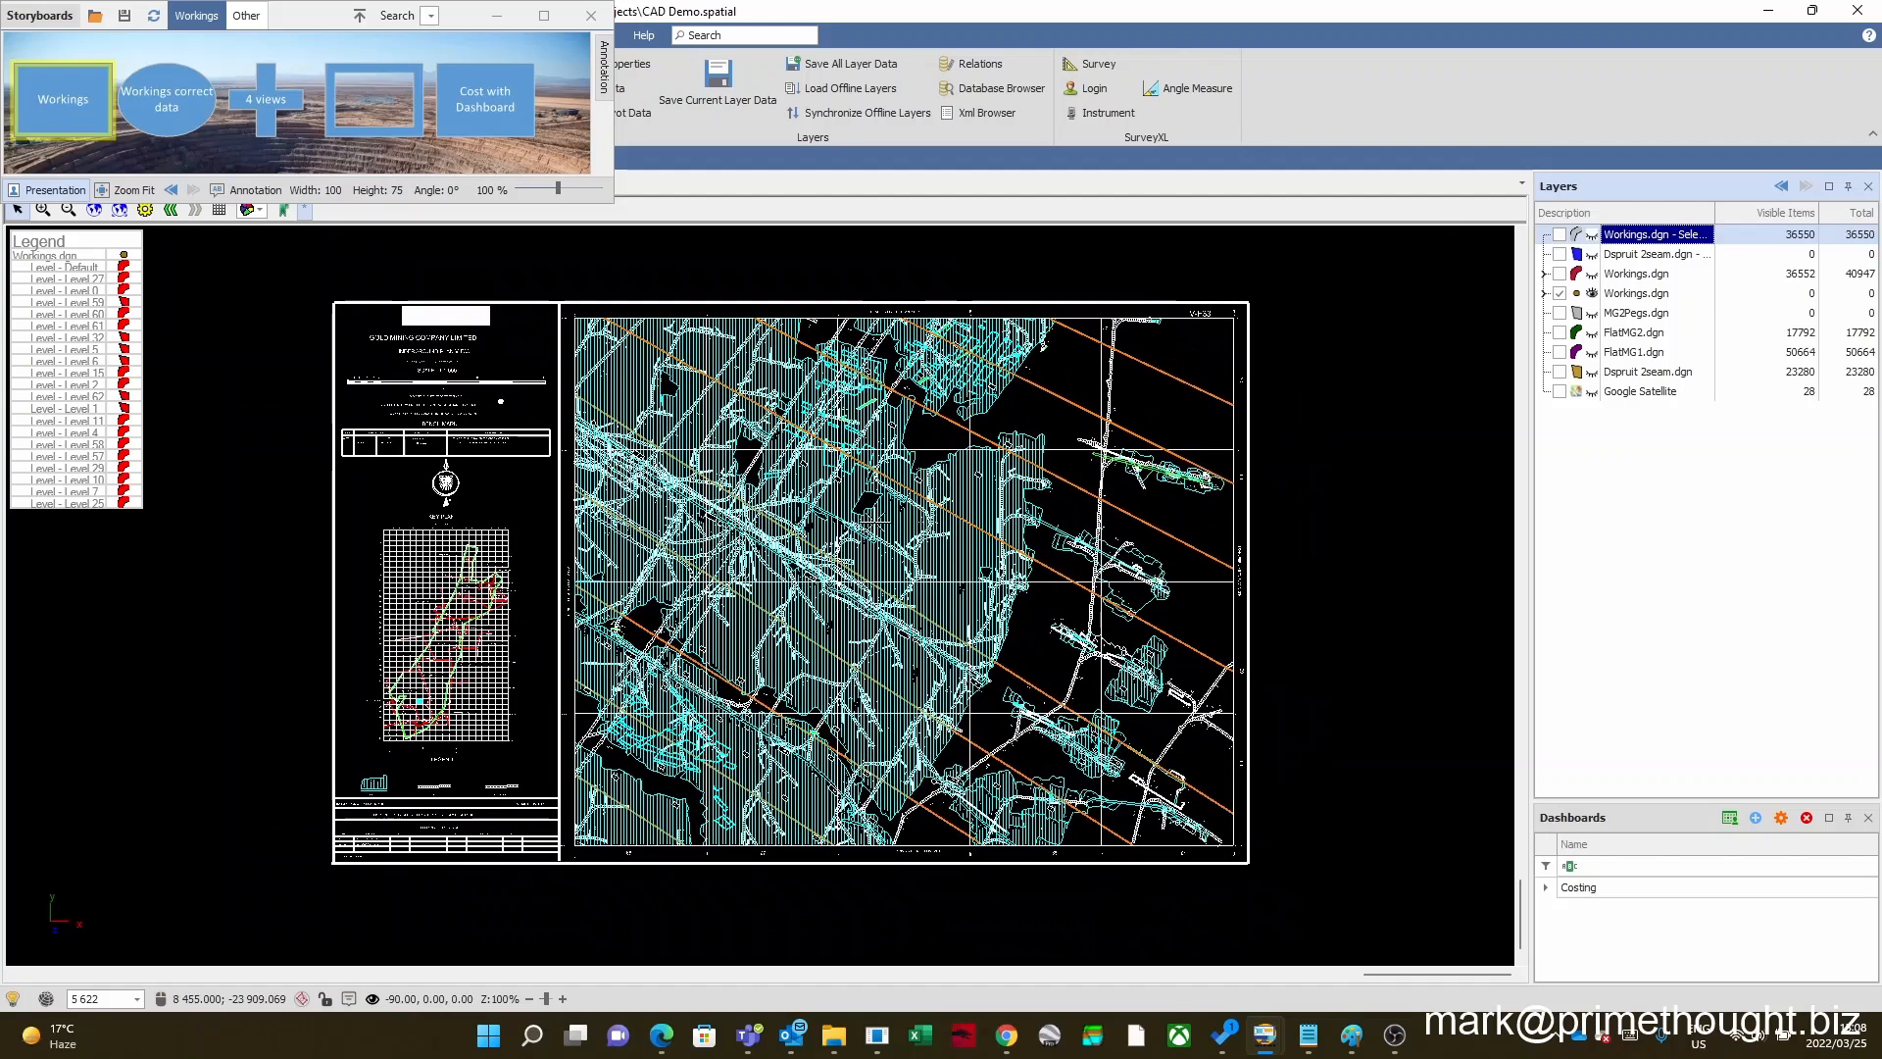
scroll(877, 521, up, 1)
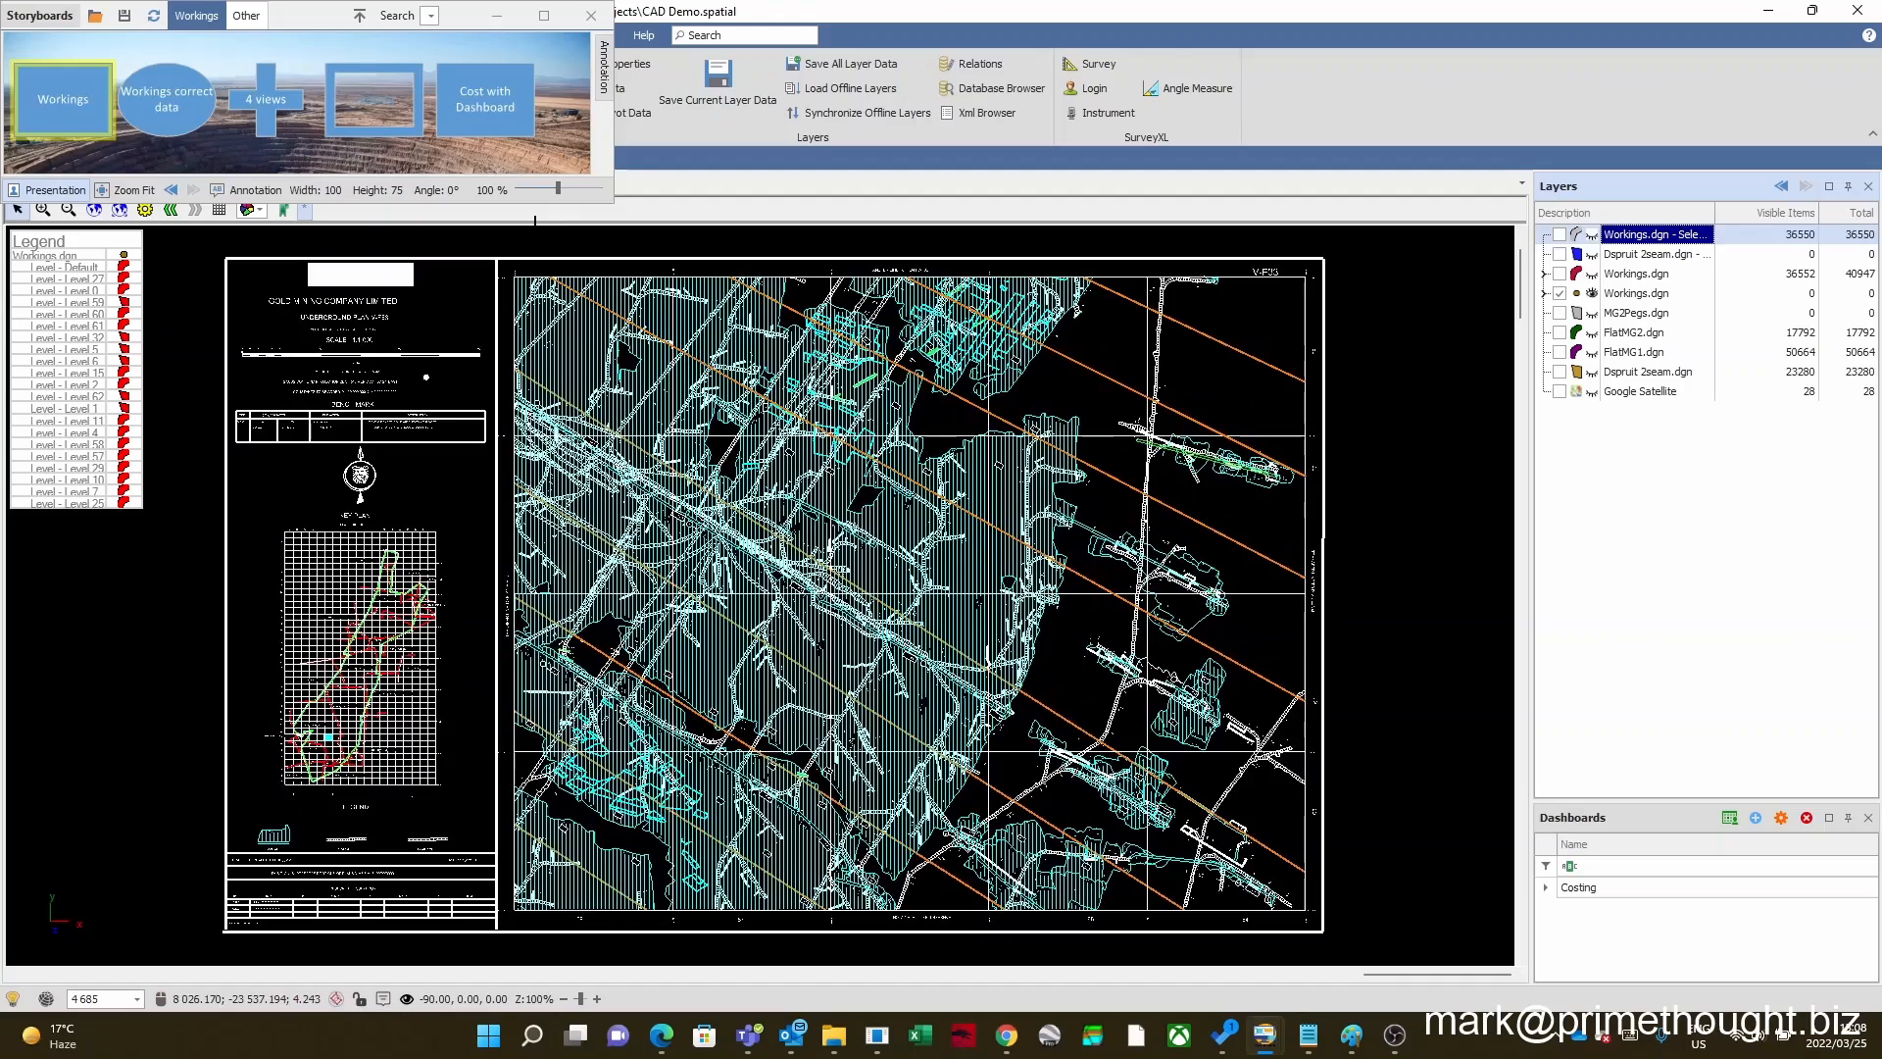
click(183, 102)
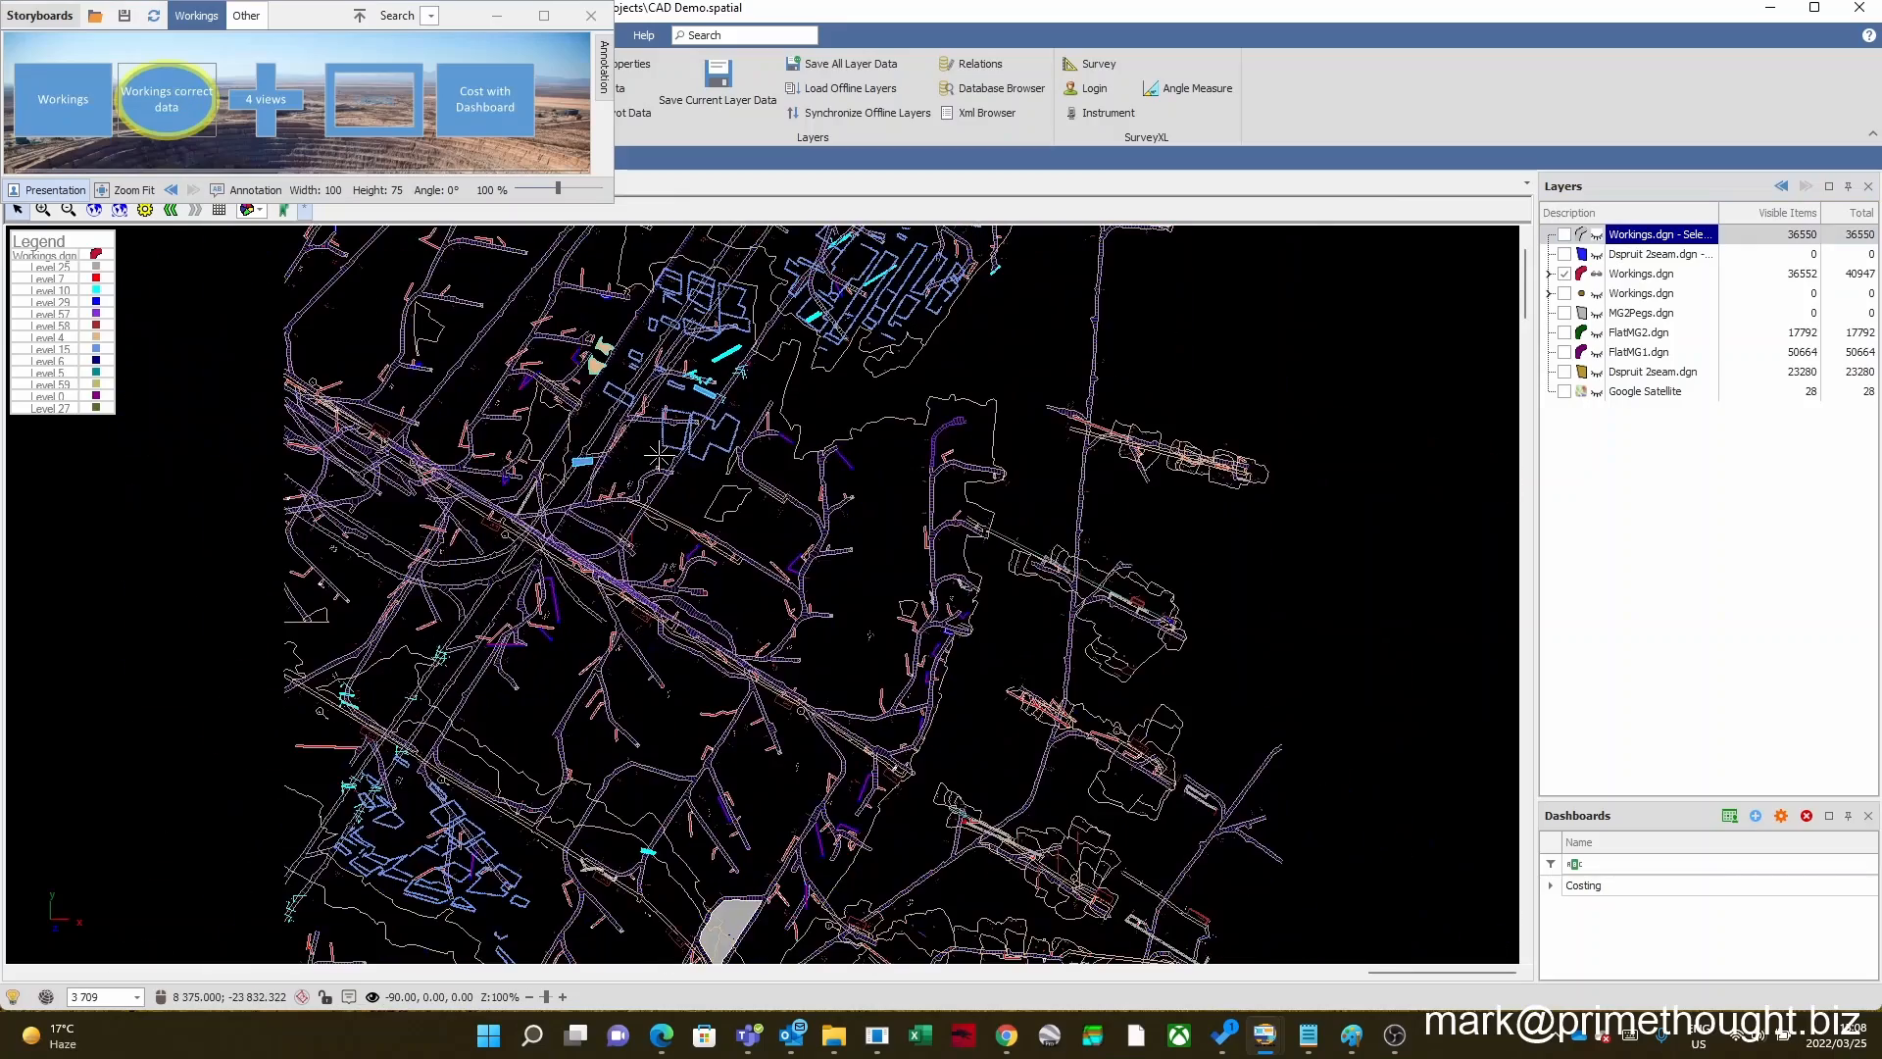
scroll(761, 518, down, 1)
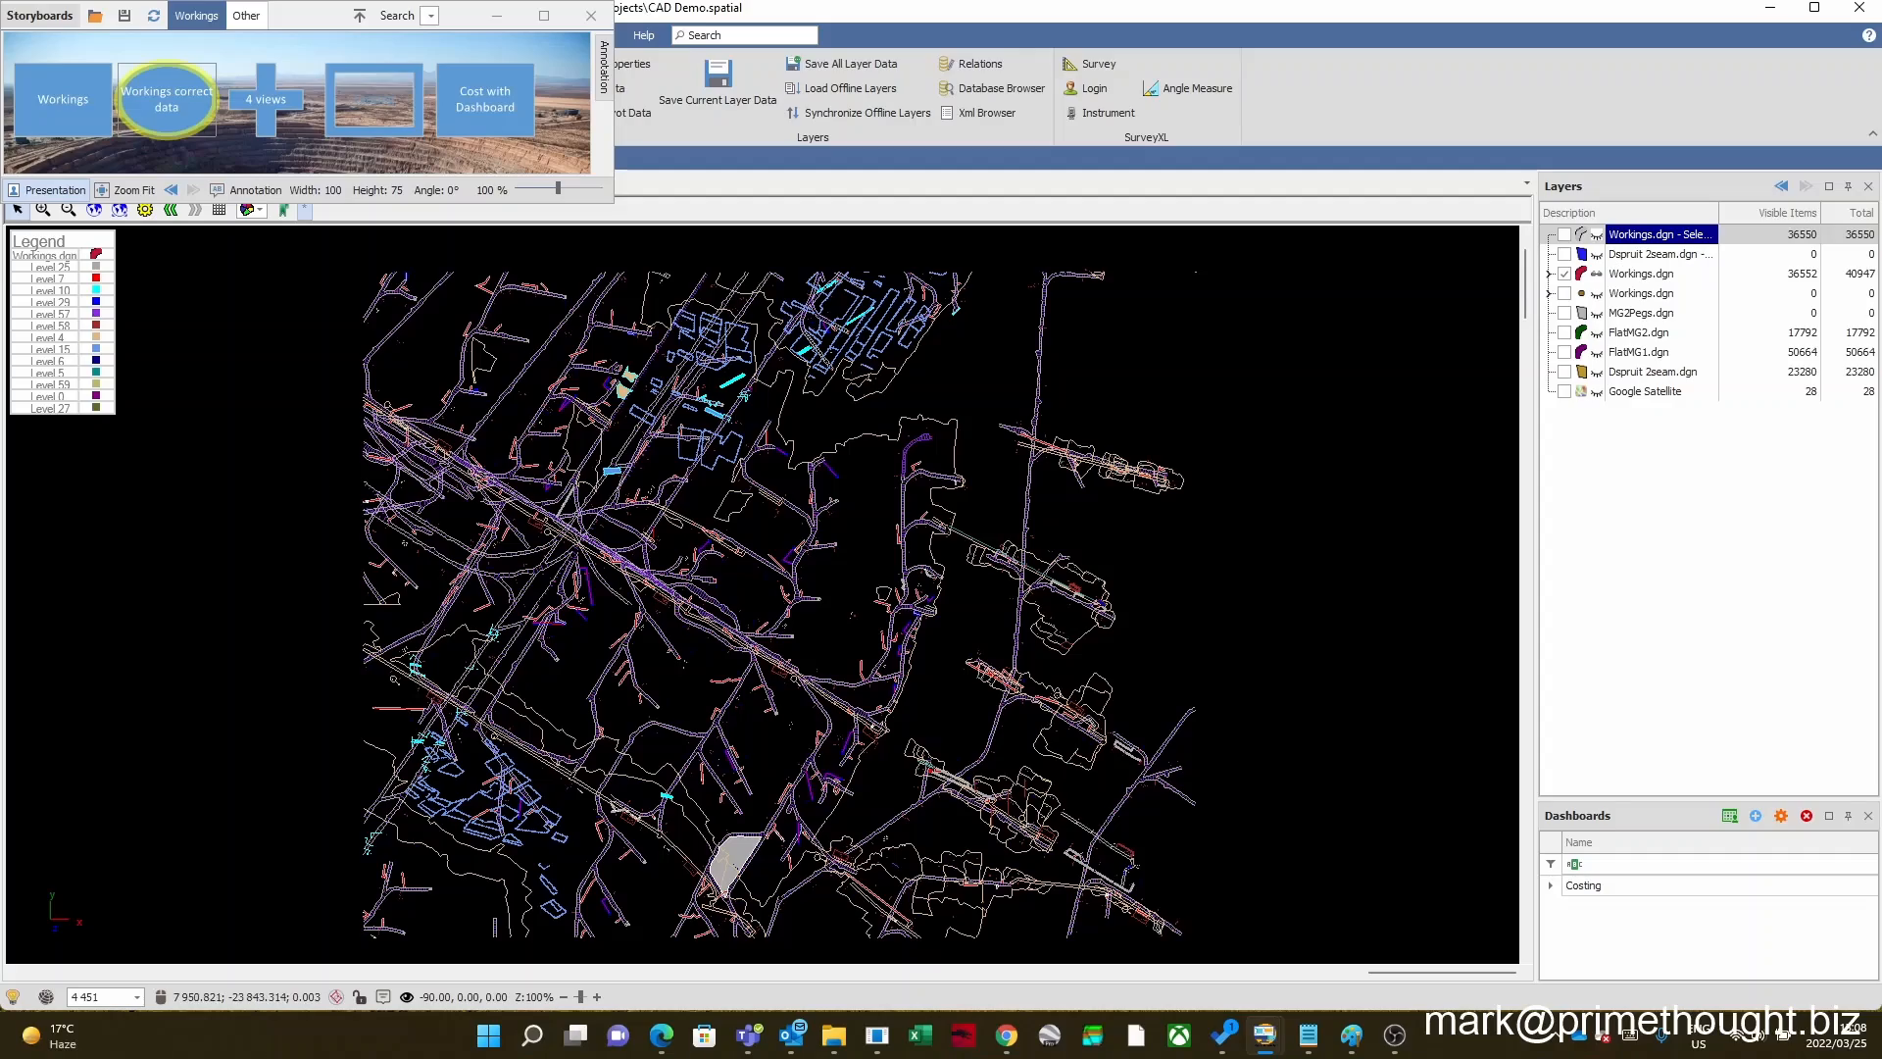
scroll(730, 518, up, 3)
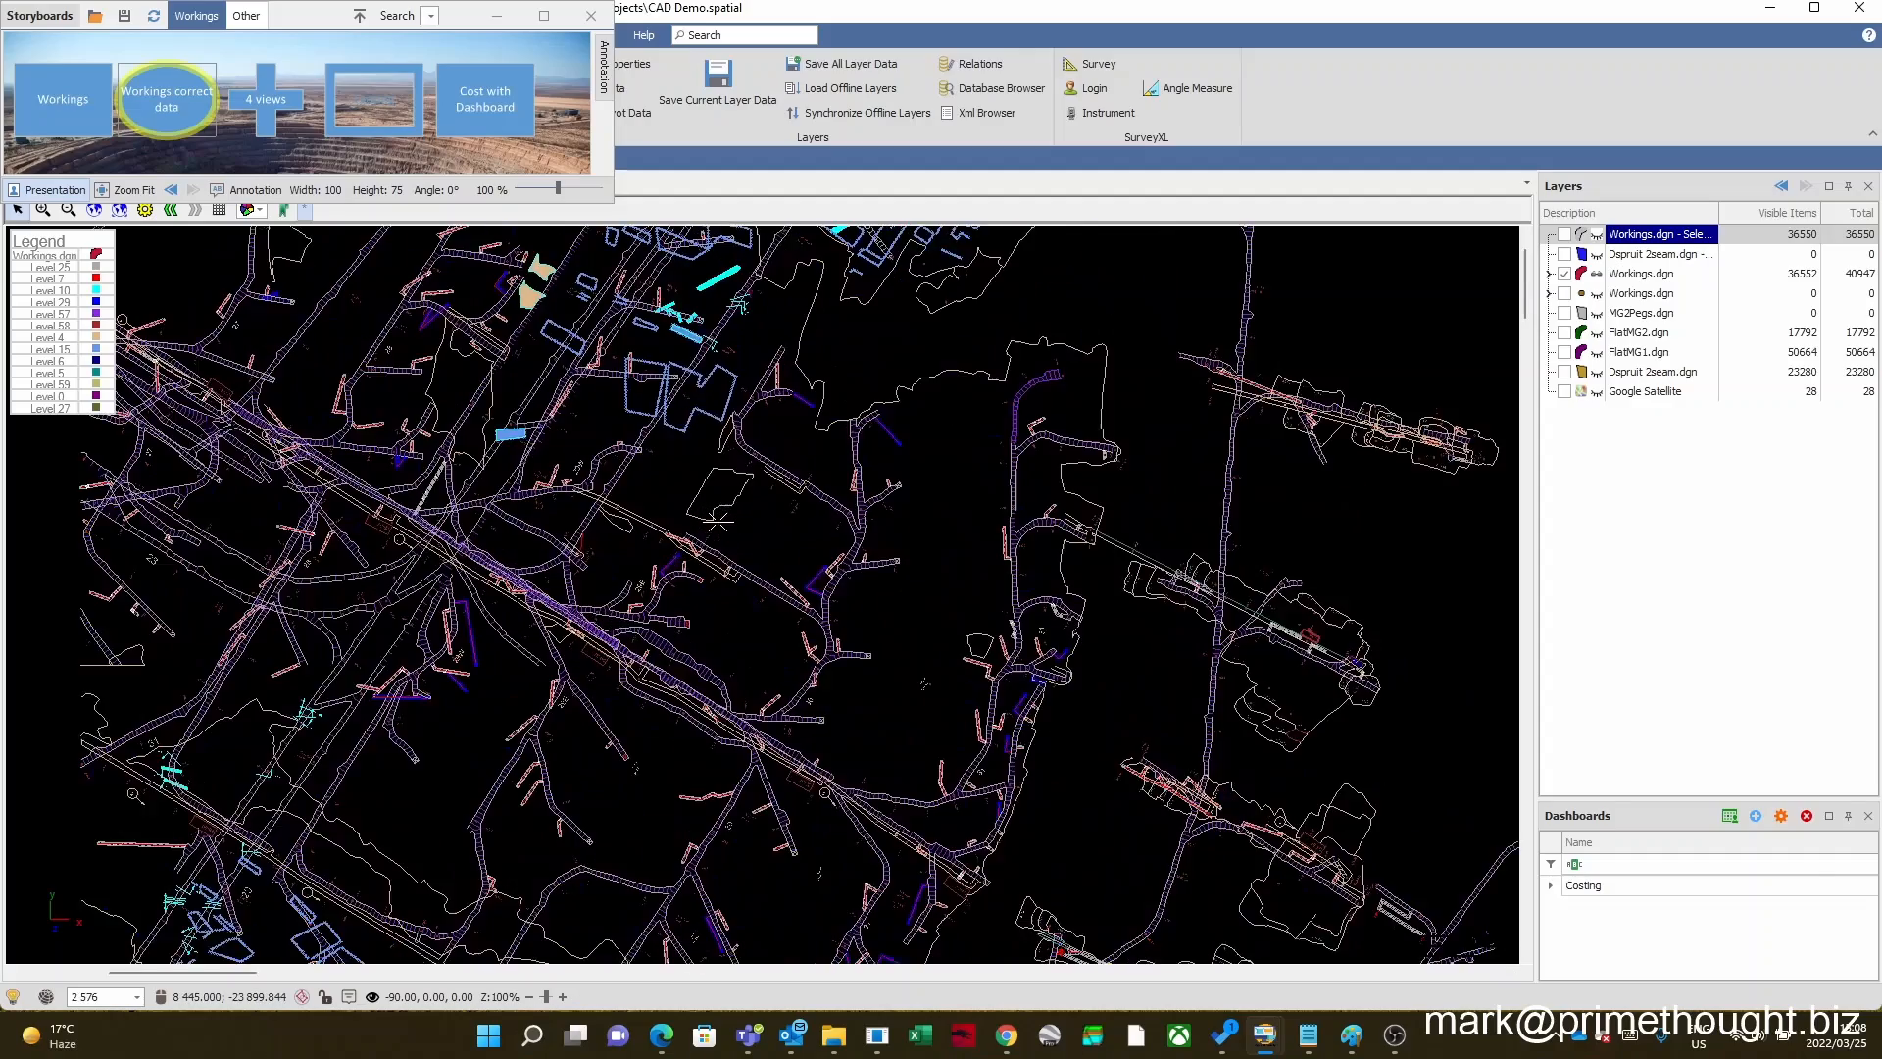
scroll(718, 523, down, 2)
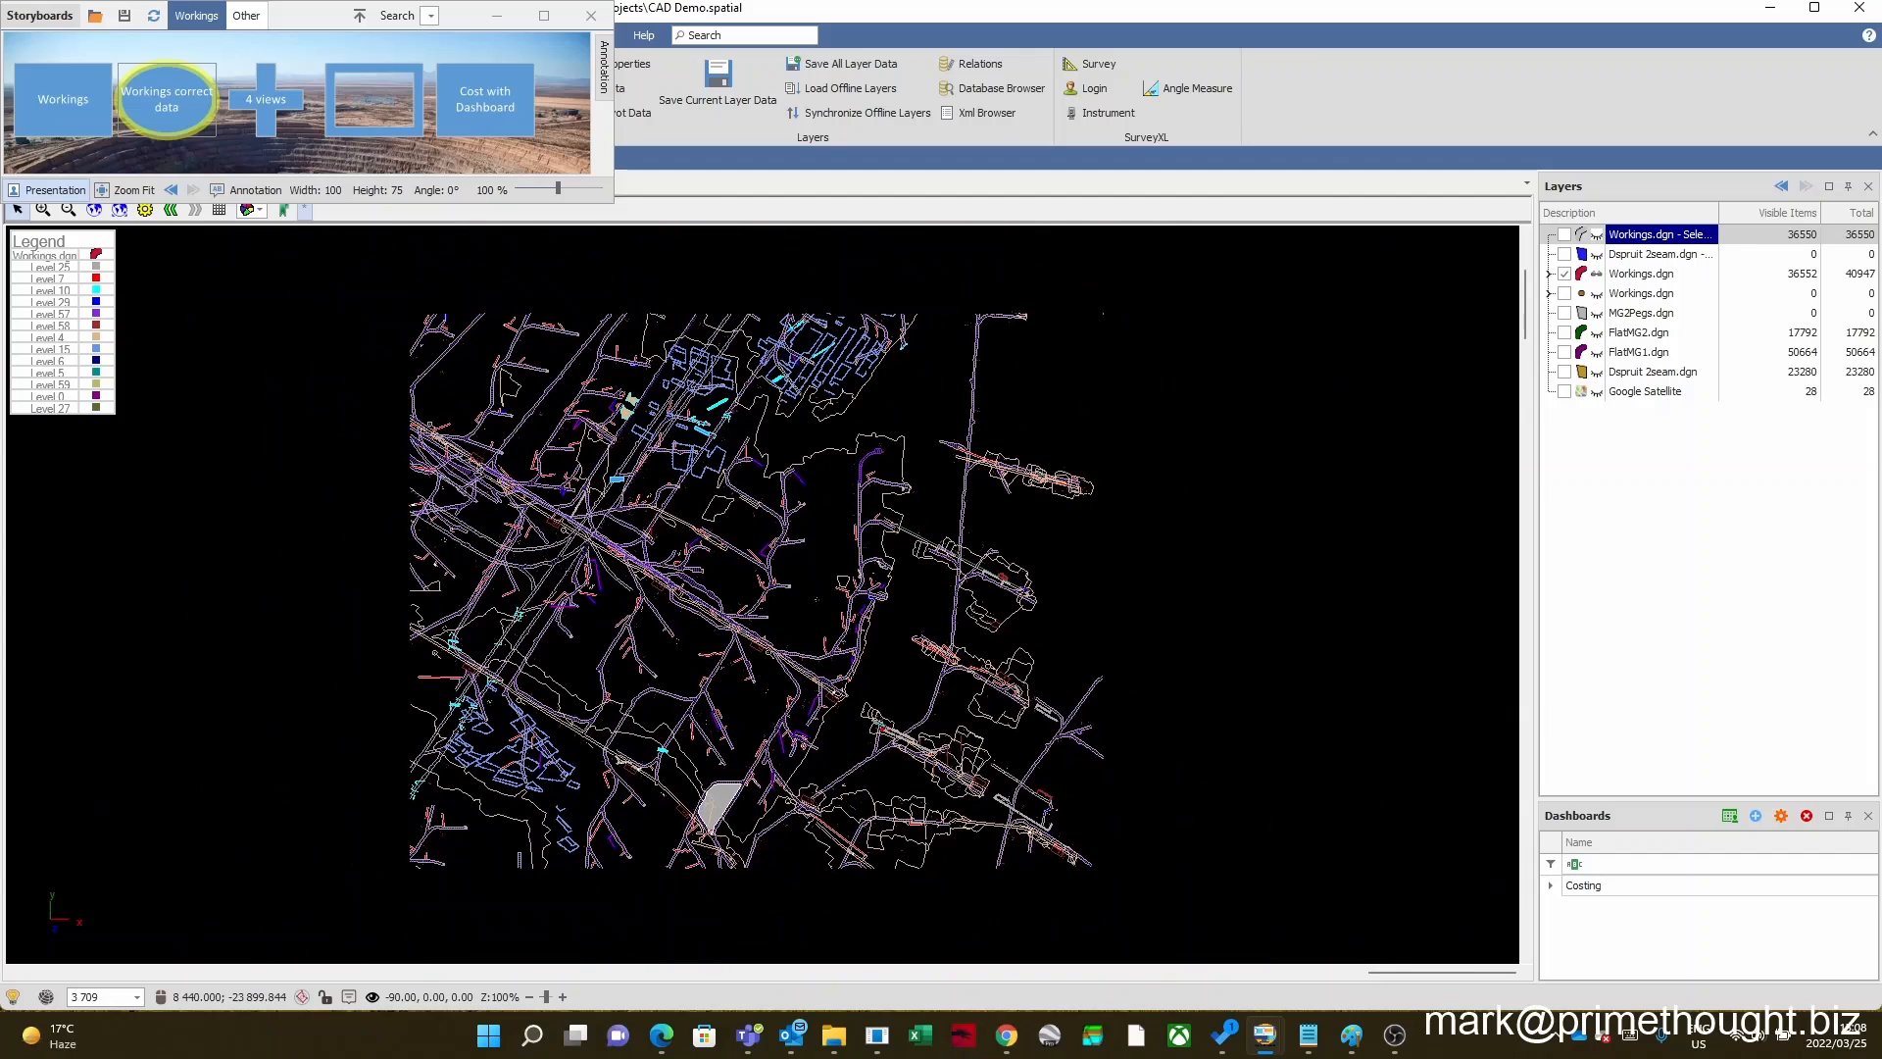
Step: Expand the visible Workings.dgn layer and go through its Level 25, Level 7, Level 10 and Level 57 sublayers
double_click(1630, 275)
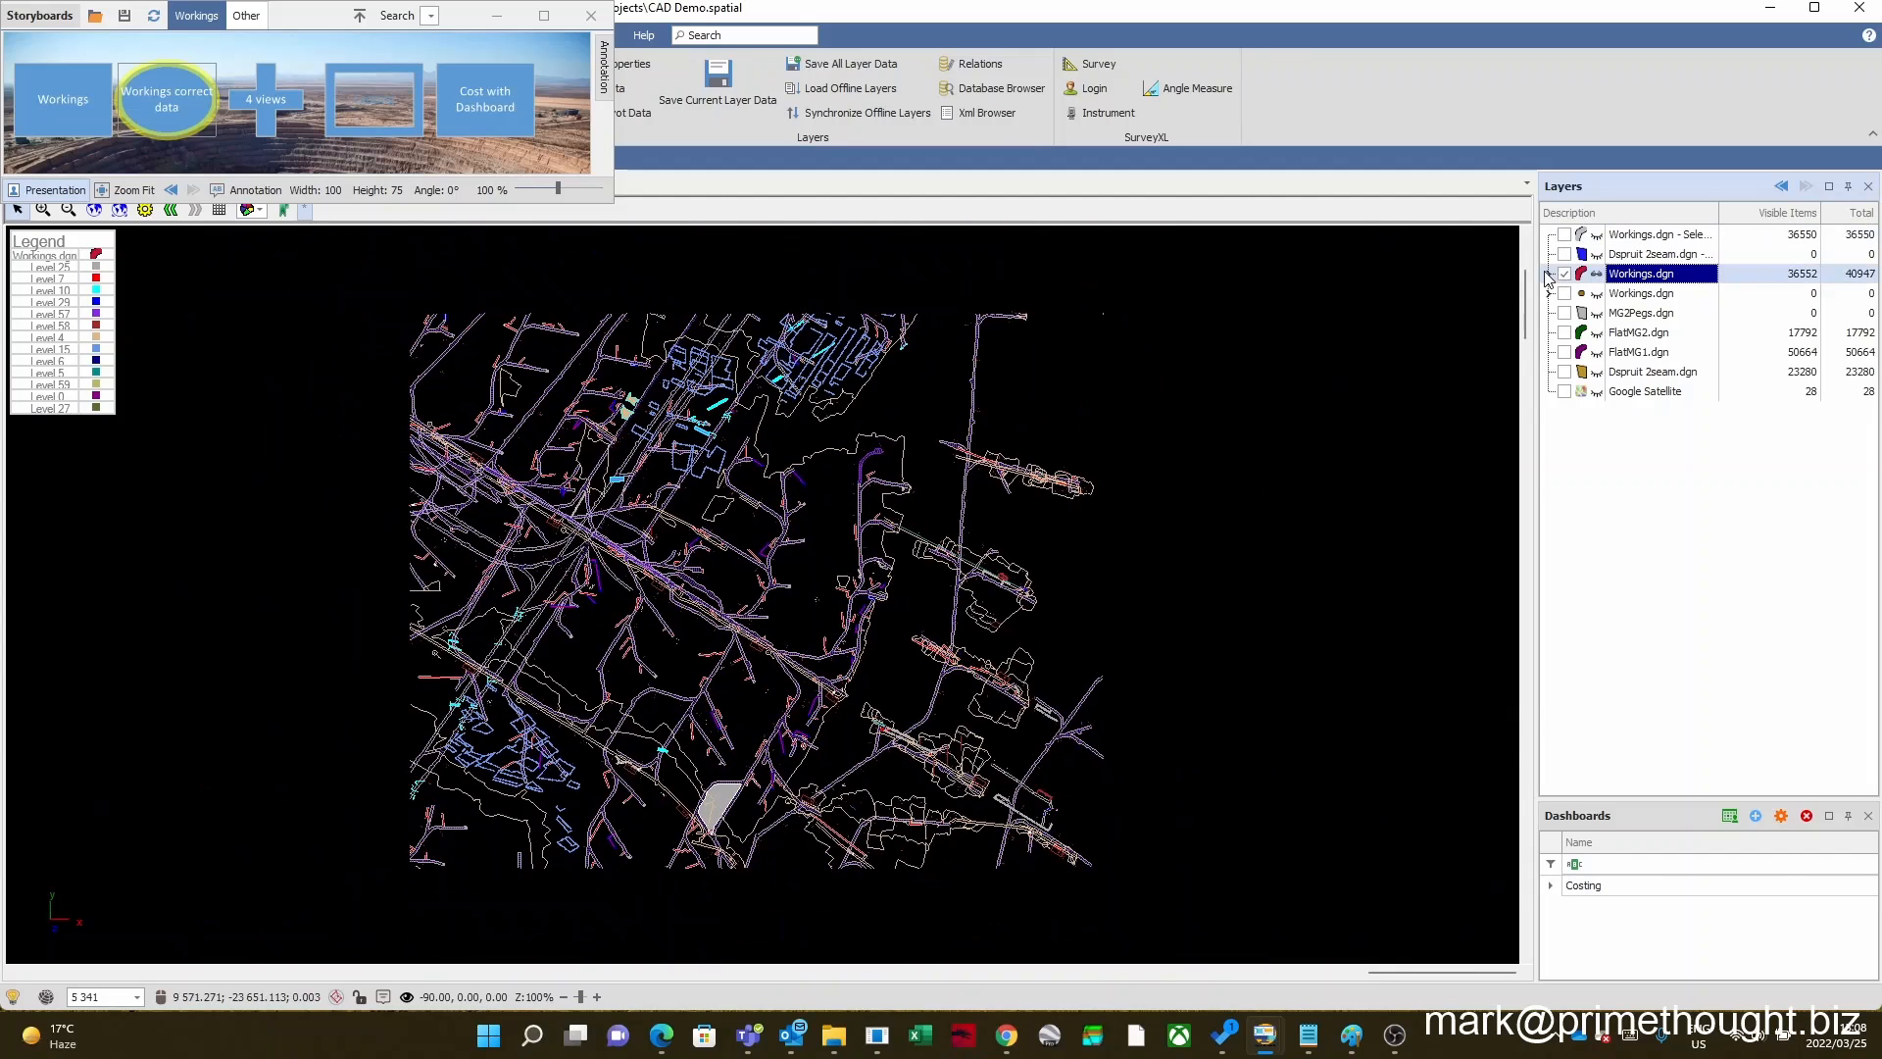
click(1639, 294)
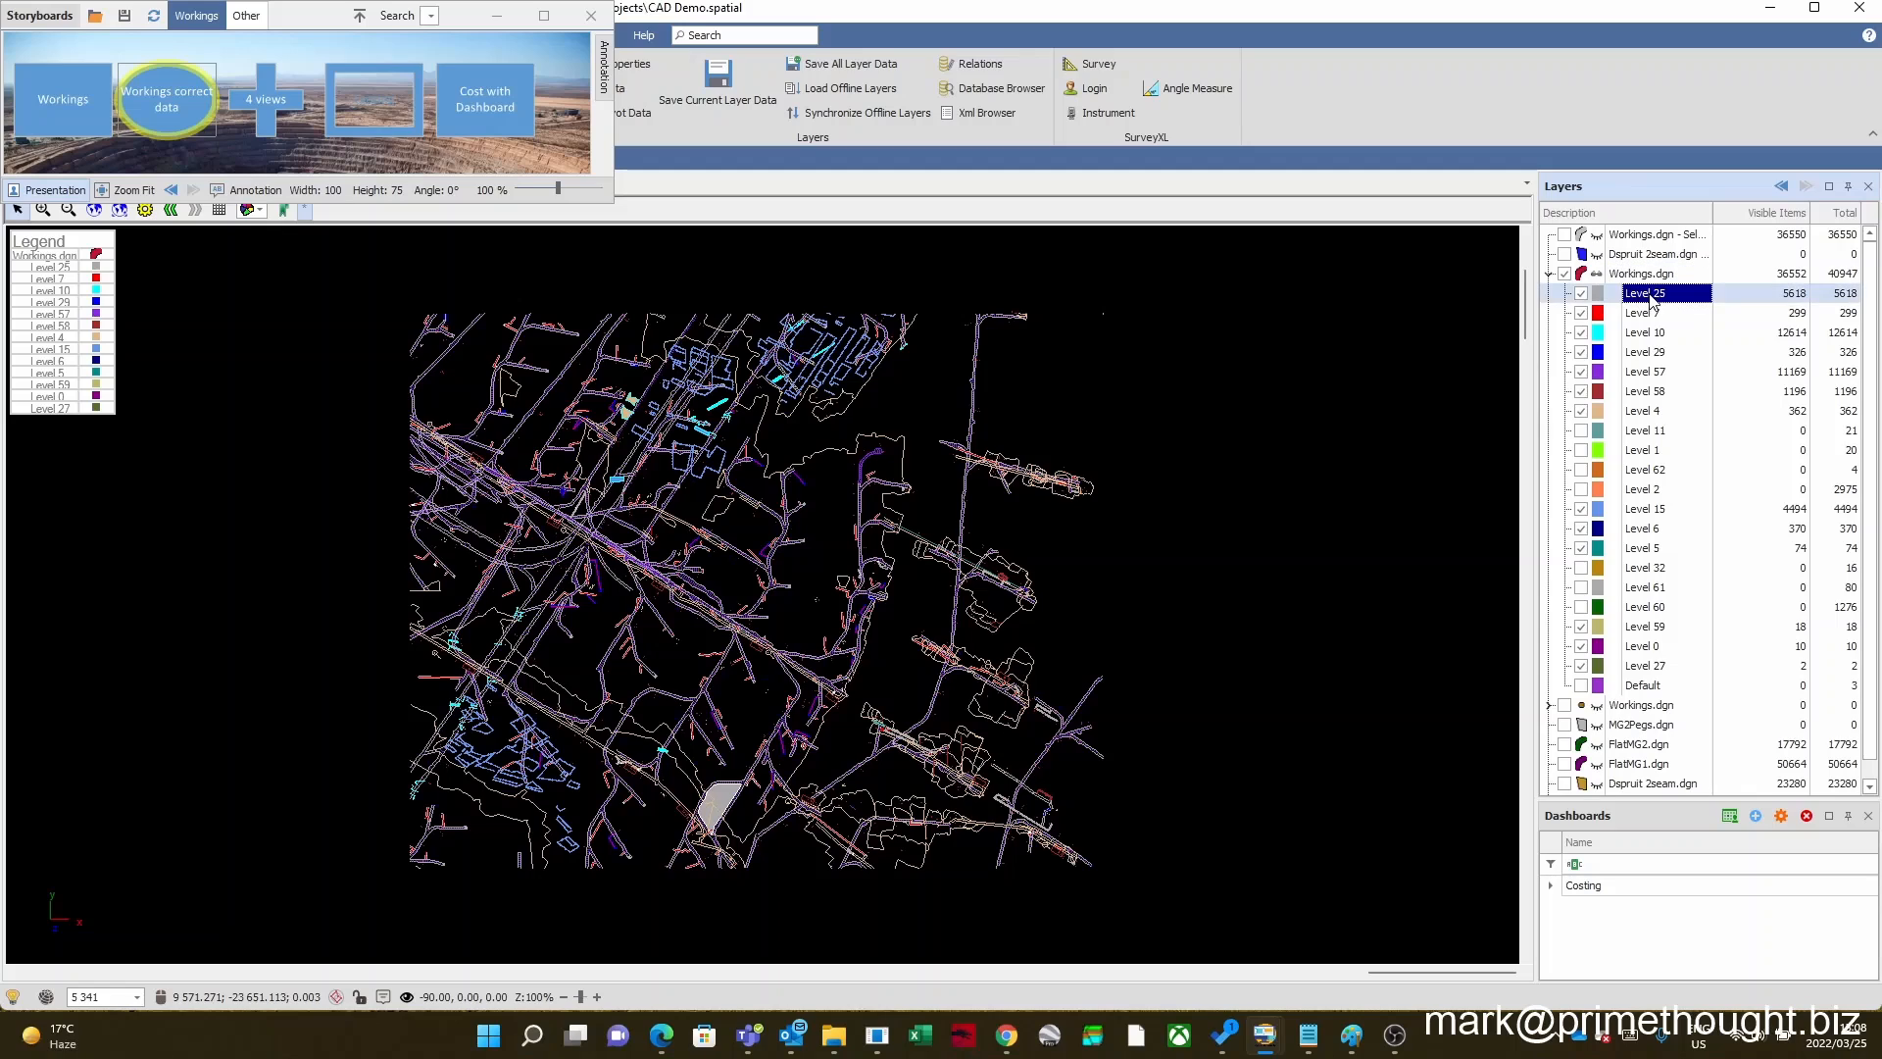
click(1645, 314)
click(1641, 333)
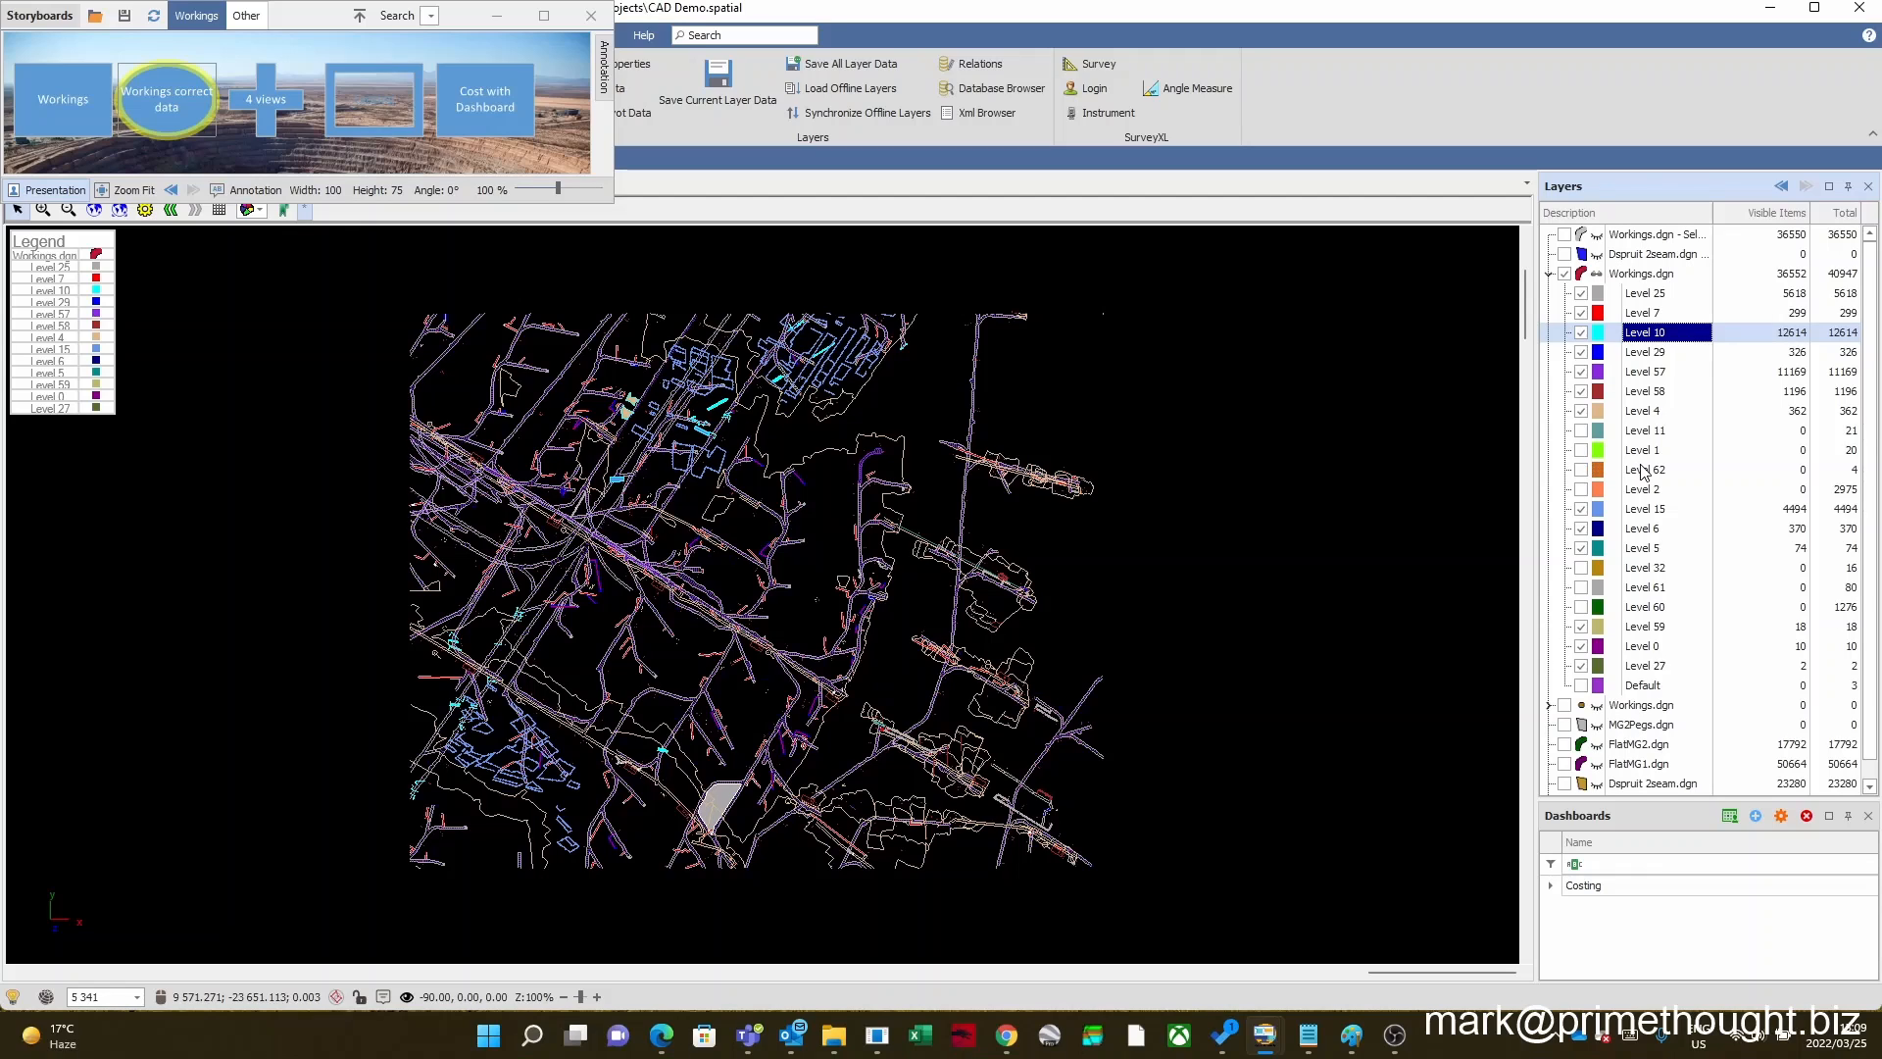
click(1656, 372)
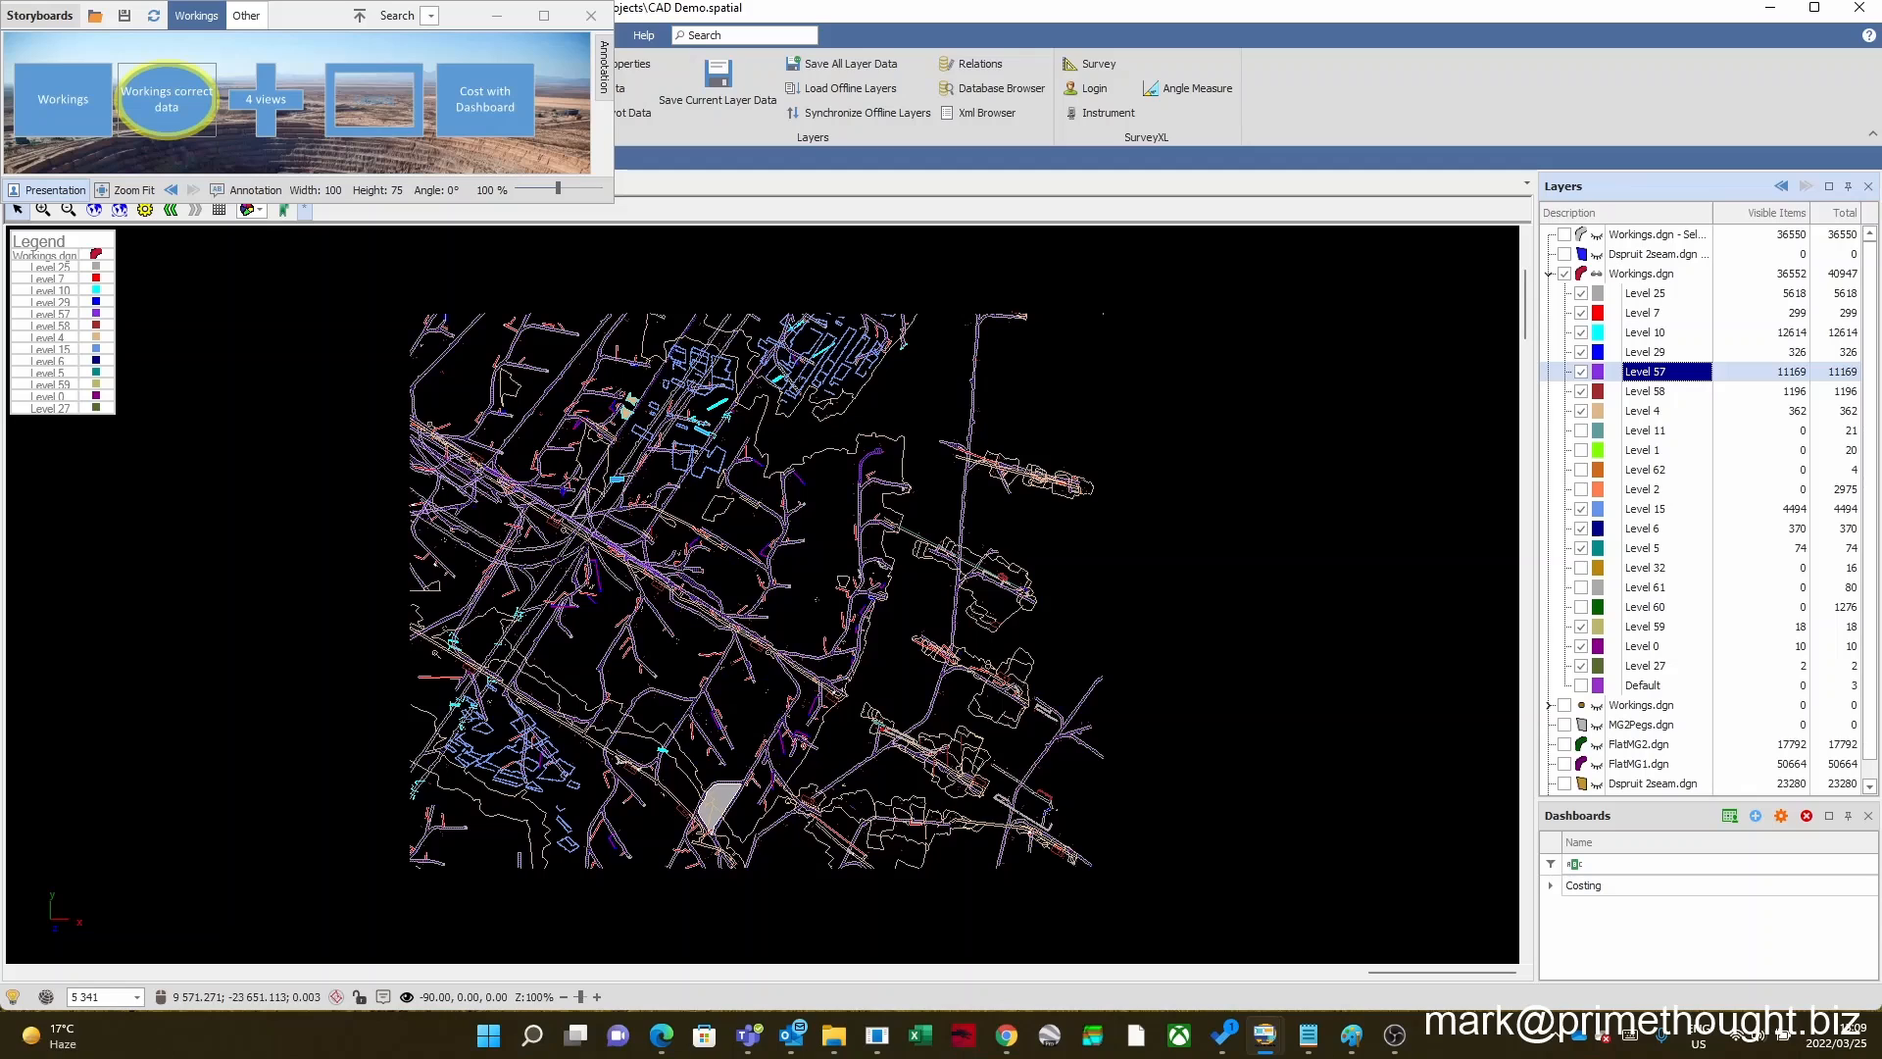
scroll(760, 539, up, 2)
scroll(759, 539, down, 1)
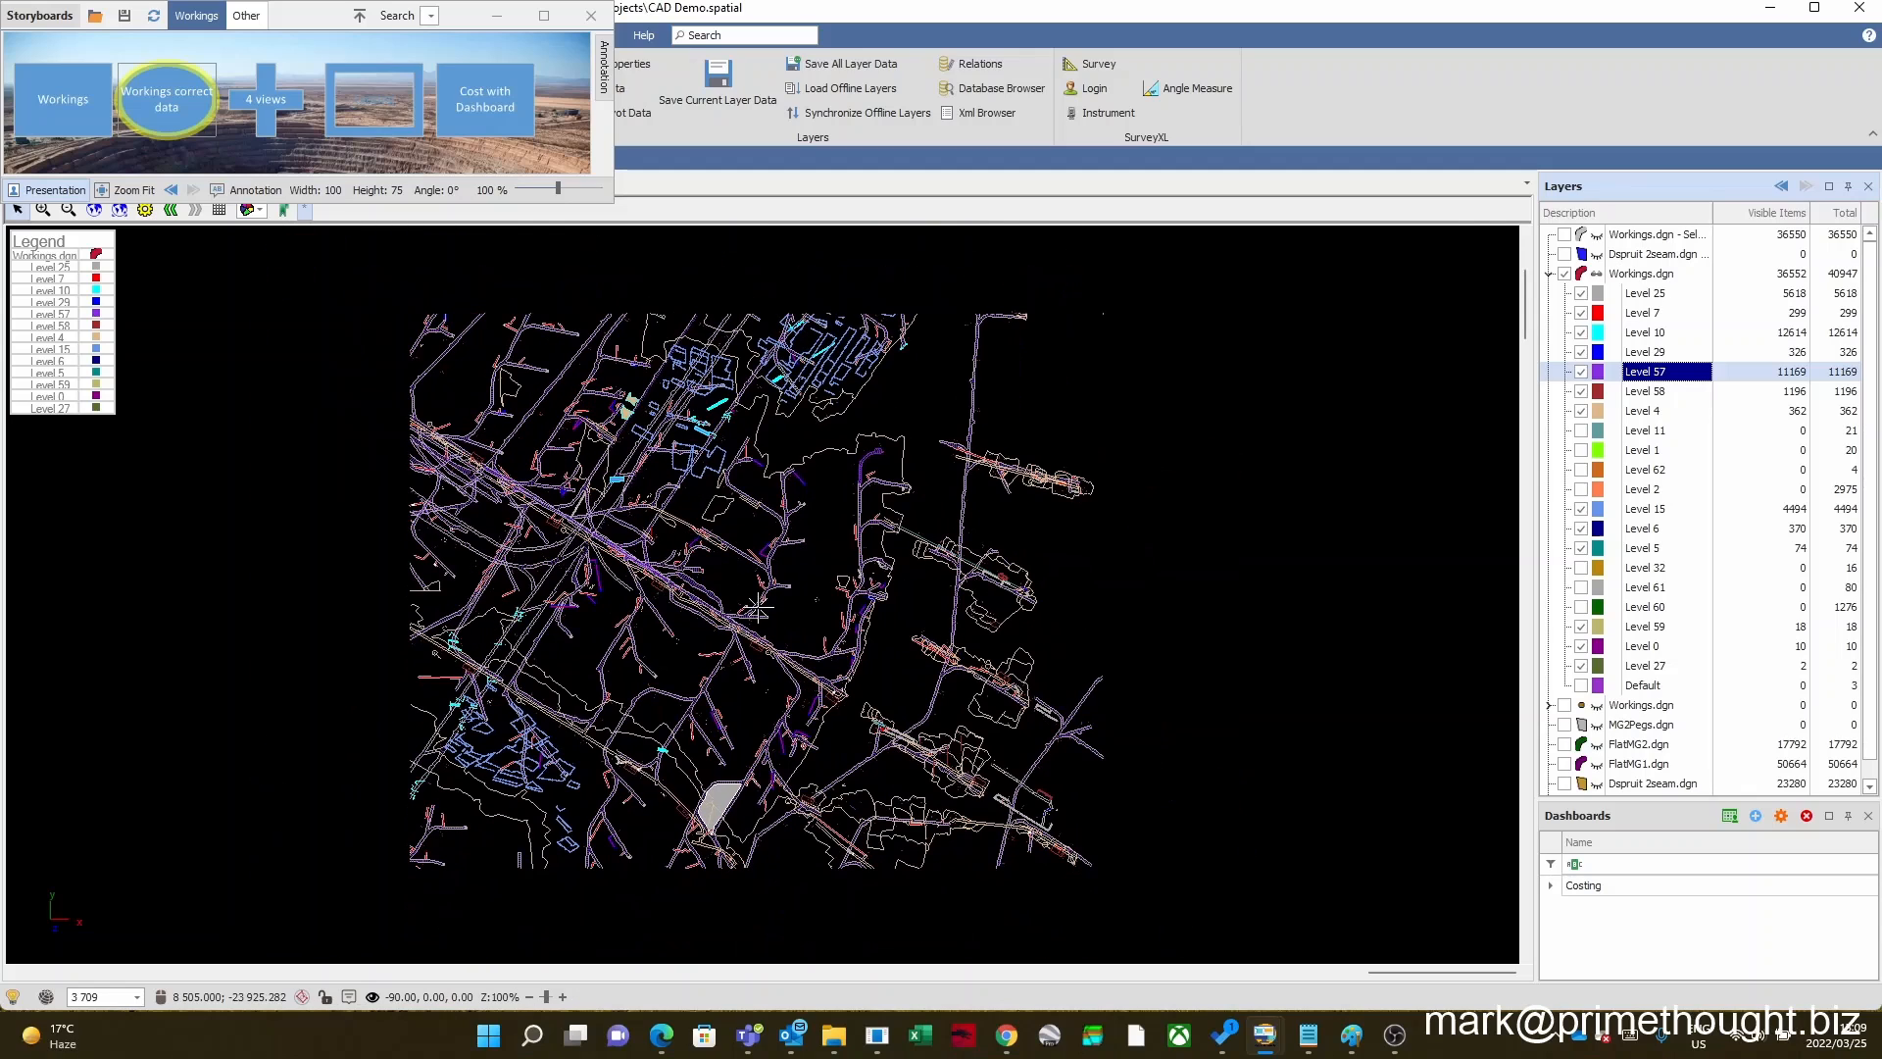
Step: Switch Level 10 and Level 29 of the visible Workings.dgn layer off and back on, one after the other
click(1590, 354)
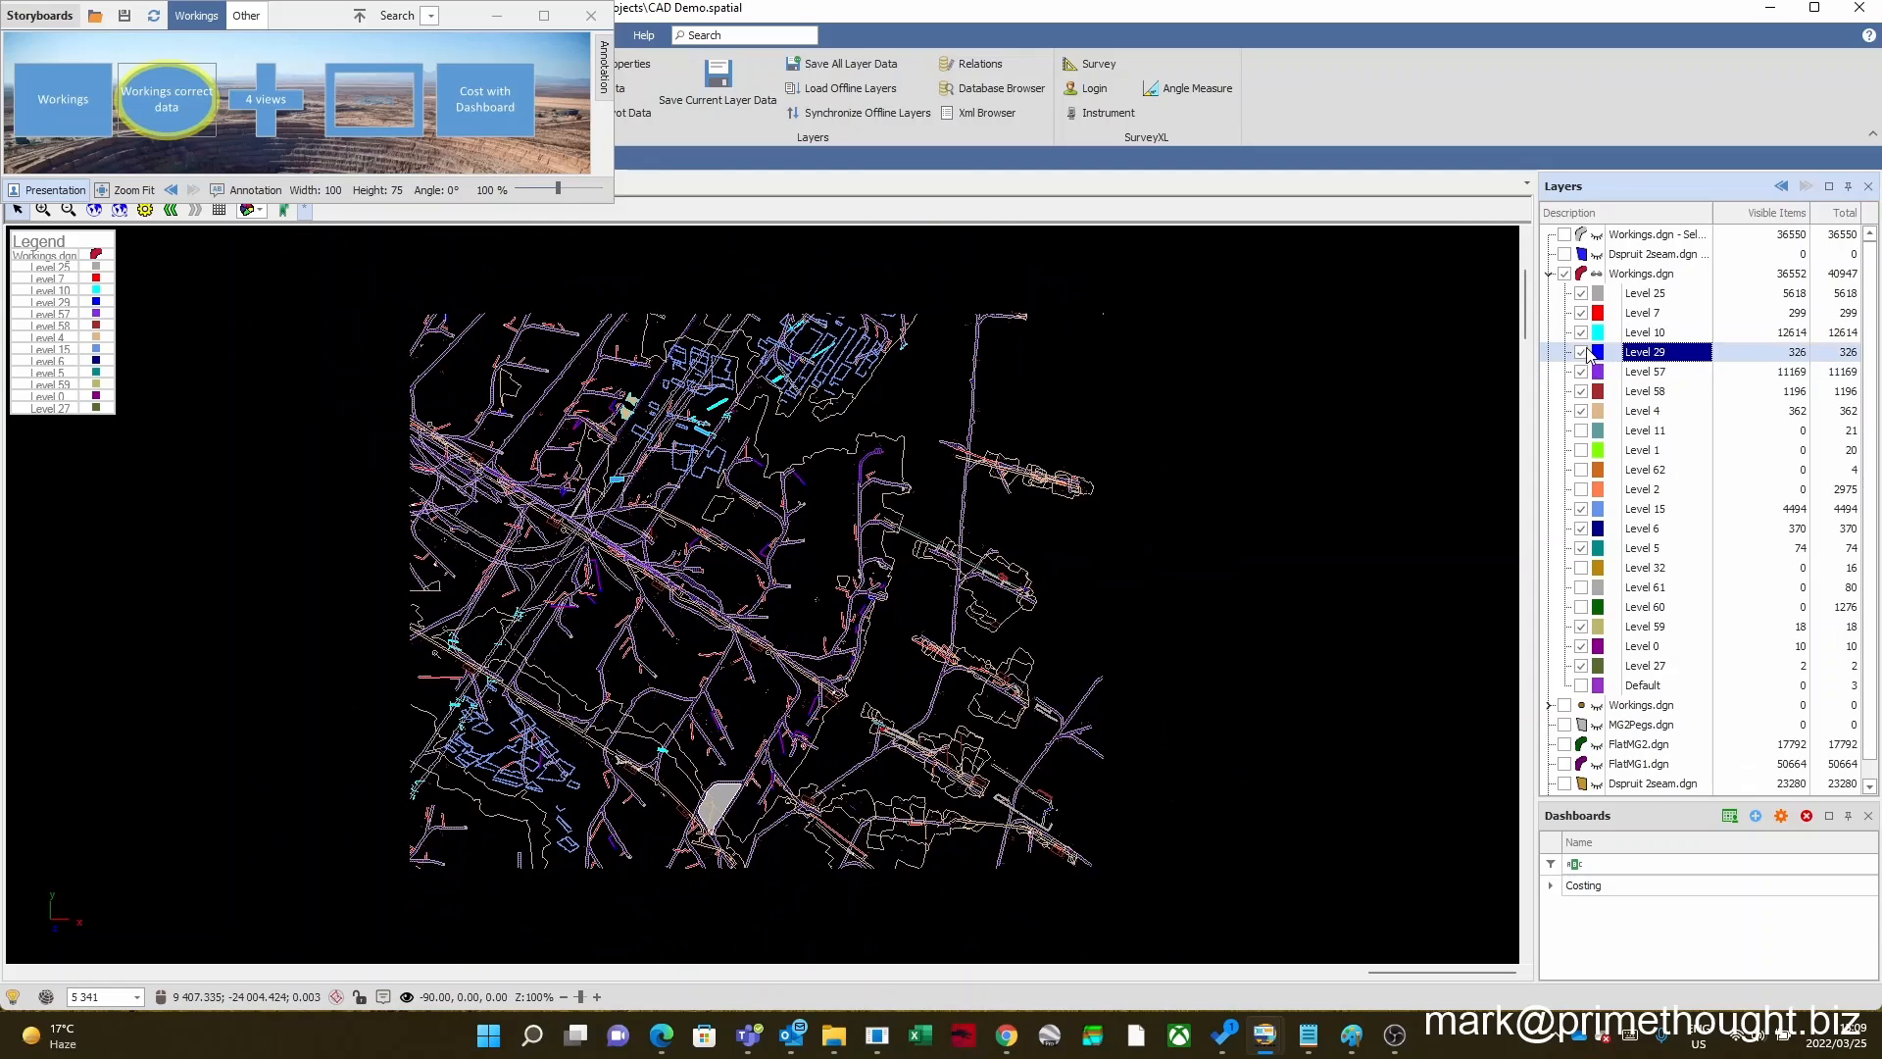
click(1583, 333)
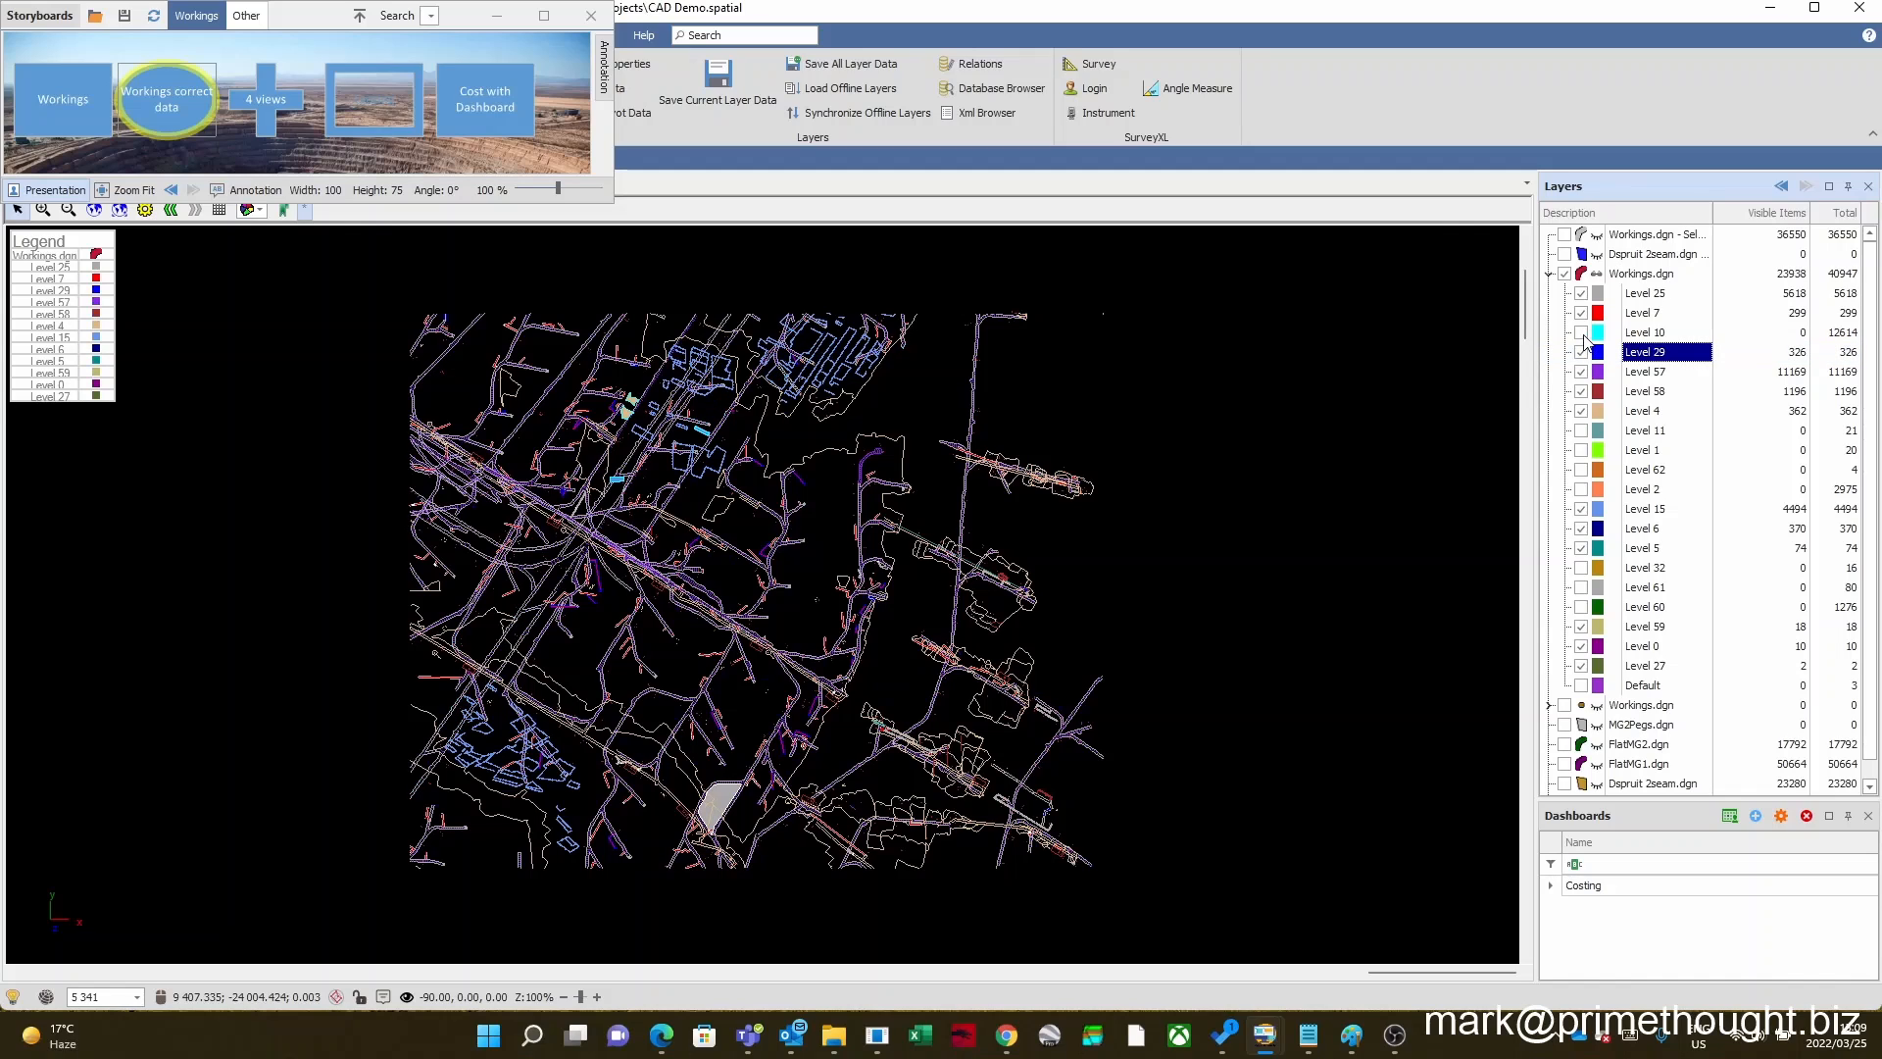
click(1581, 333)
click(1580, 352)
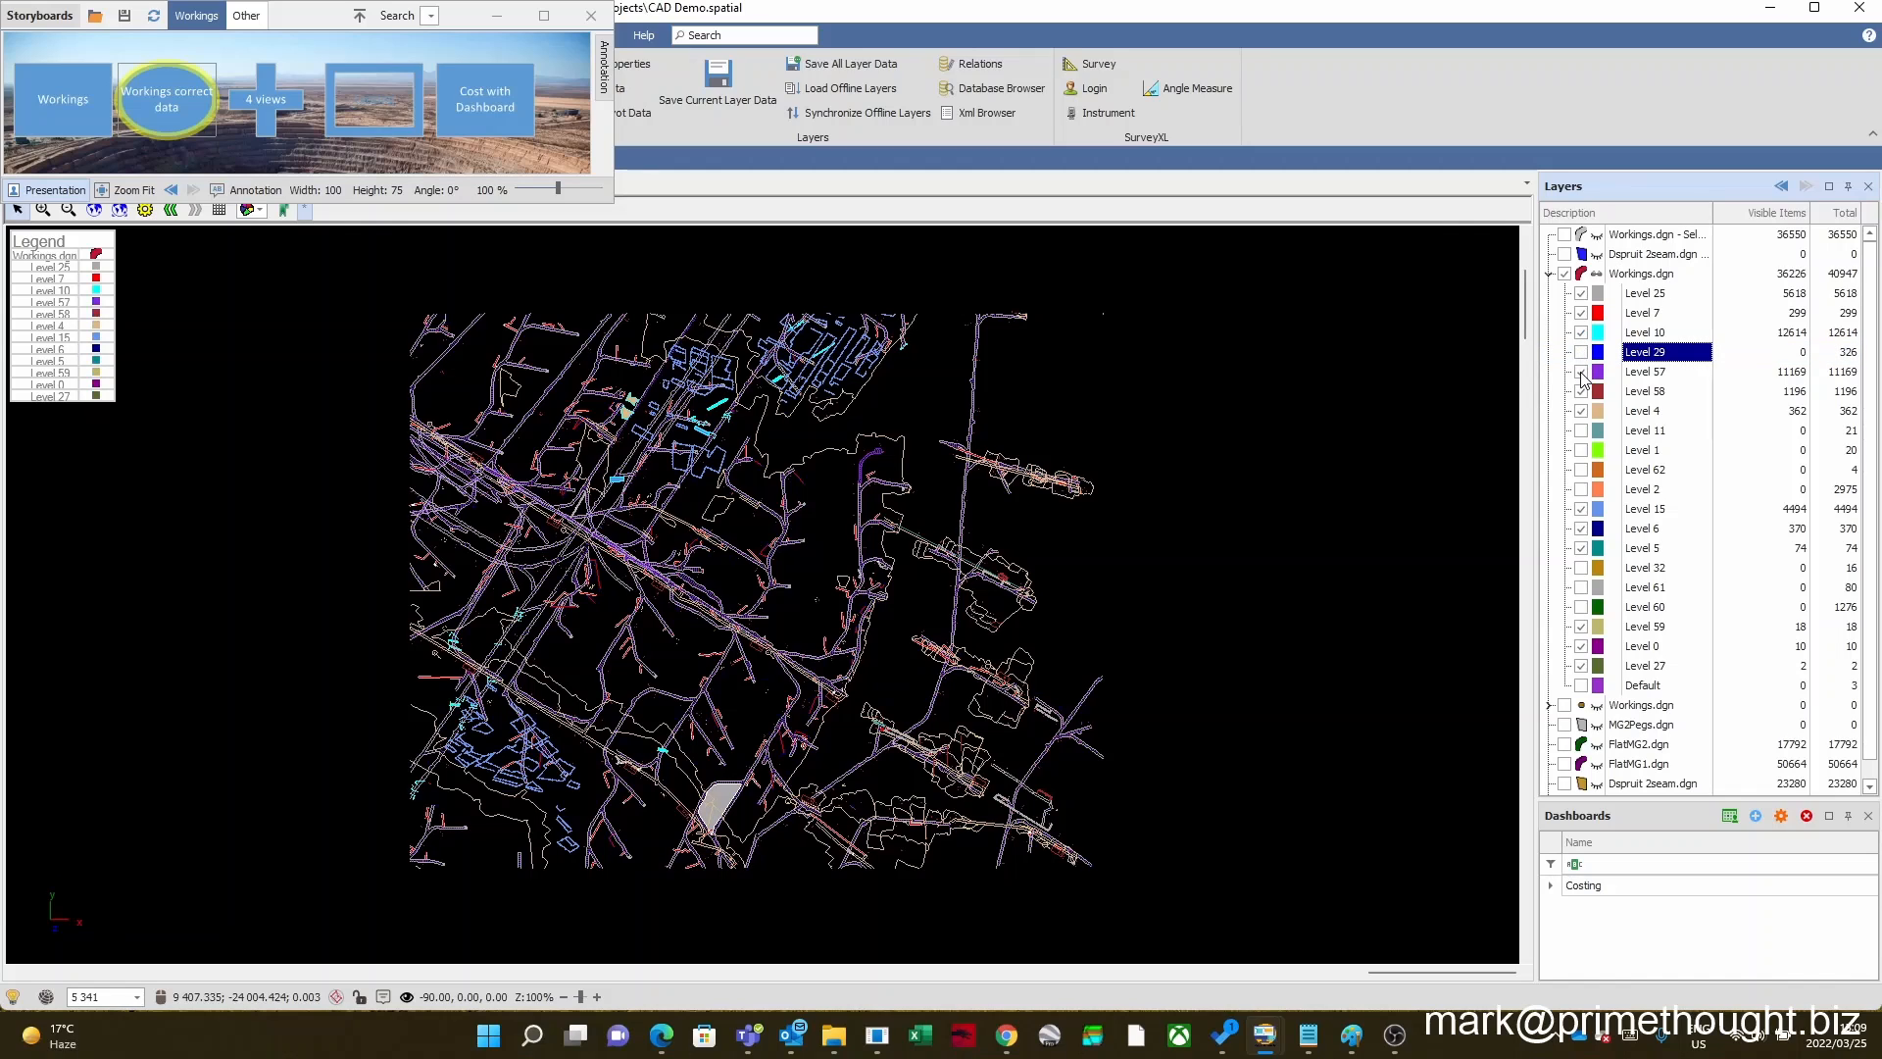
click(1581, 353)
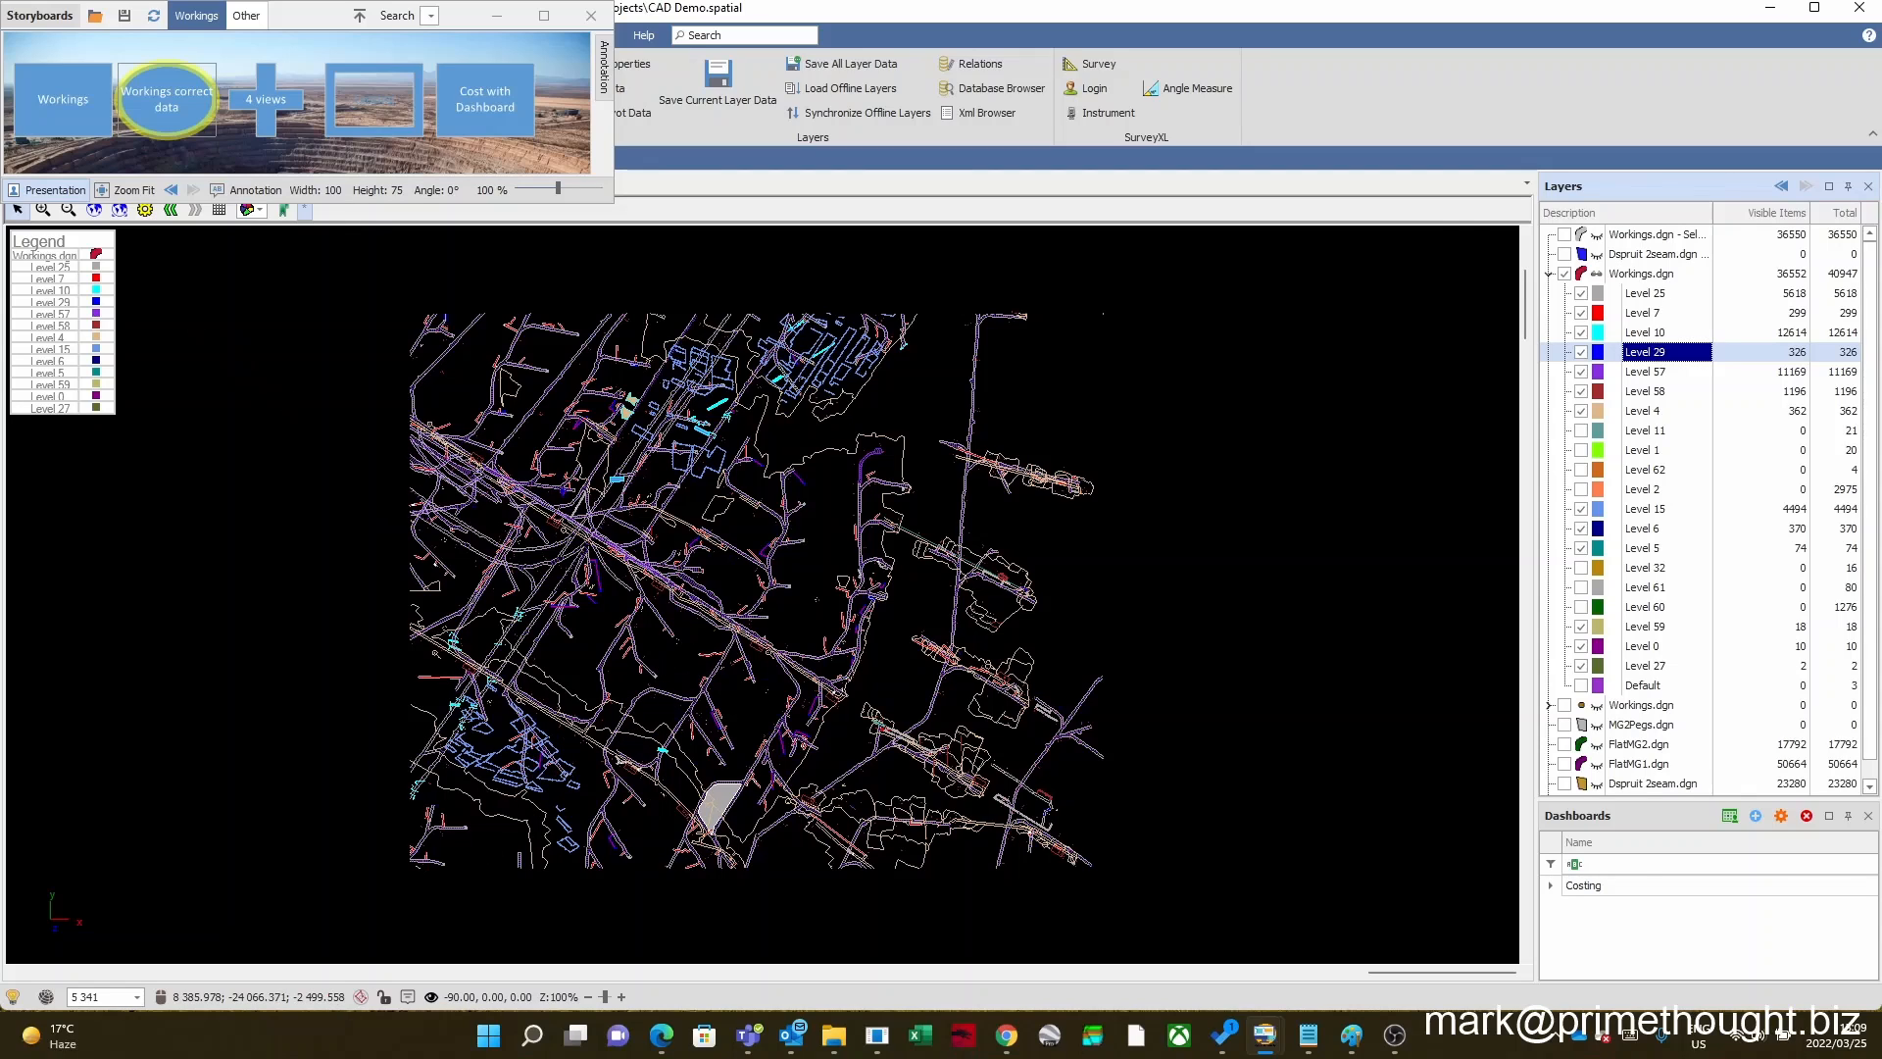
Step: Examine the mine workings in 3D from tilted angles and return to the plan view
scroll(739, 660, up, 1)
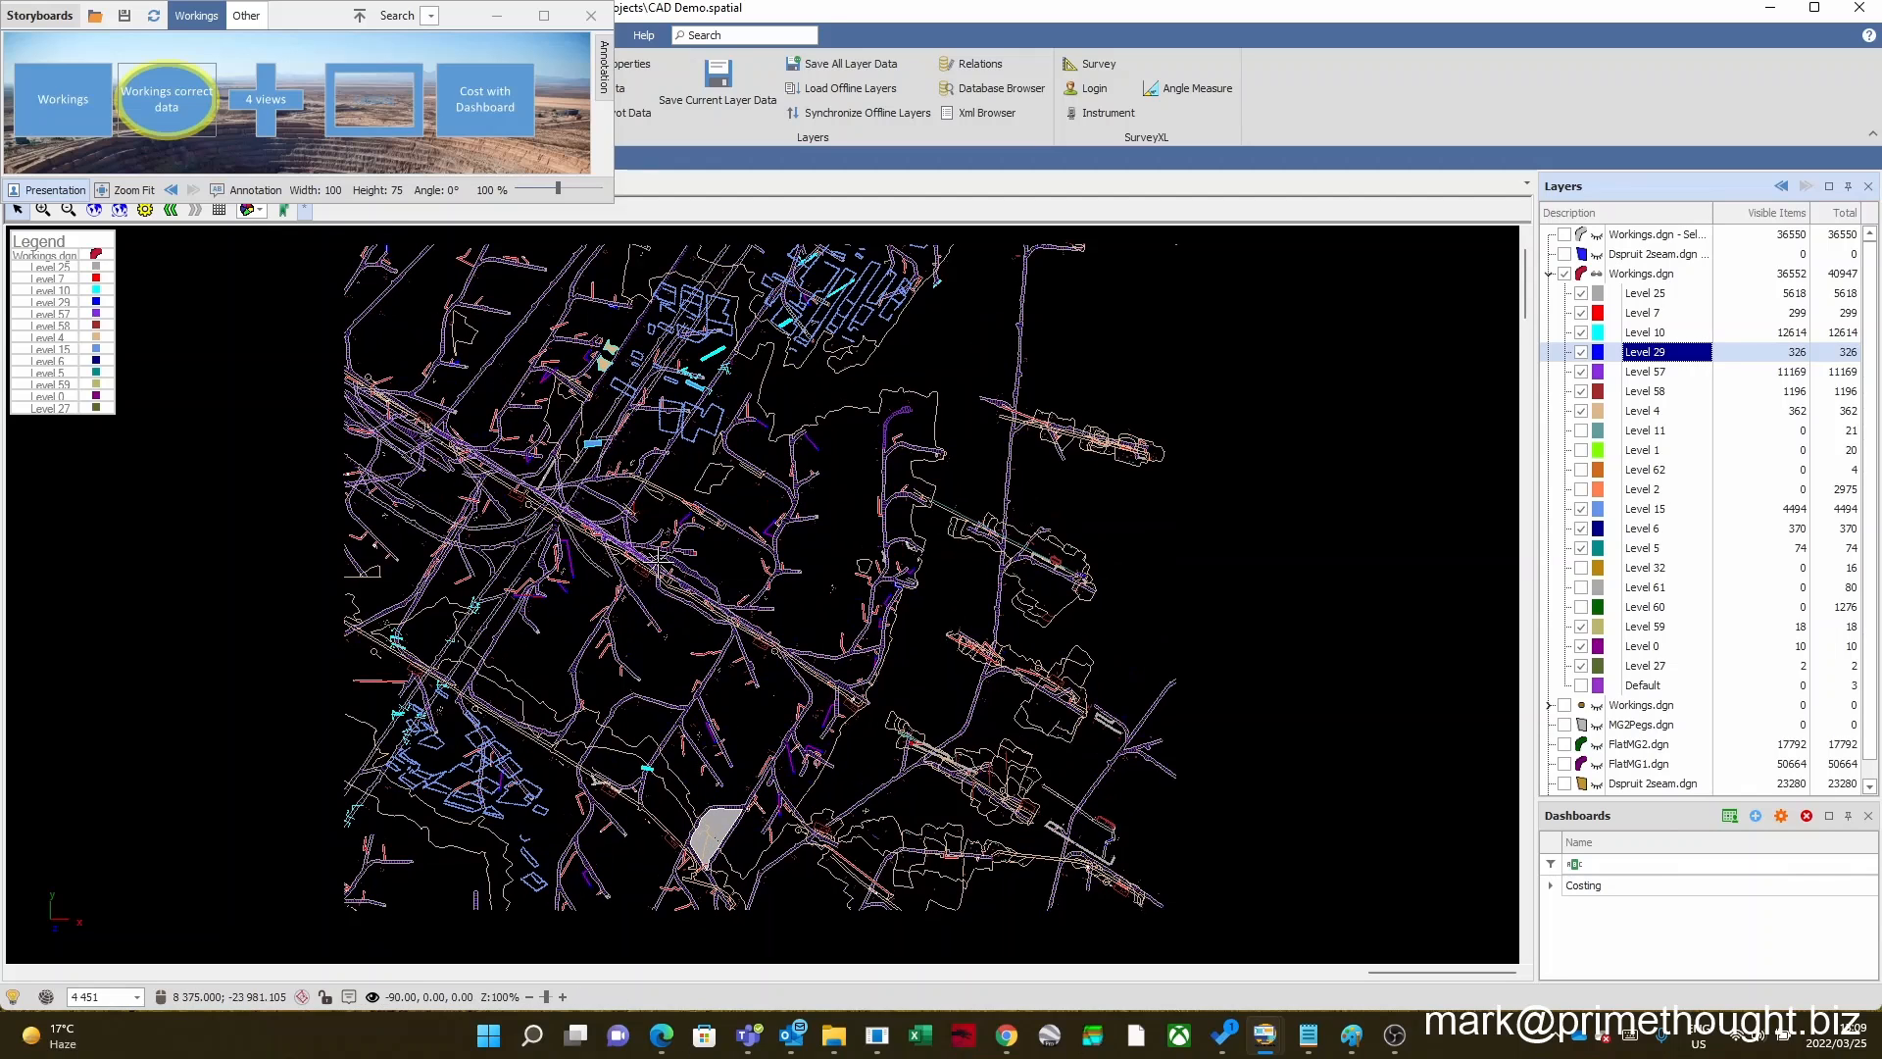
mouse_move(658, 560)
mouse_down()
mouse_move(663, 604)
mouse_move(659, 573)
mouse_up()
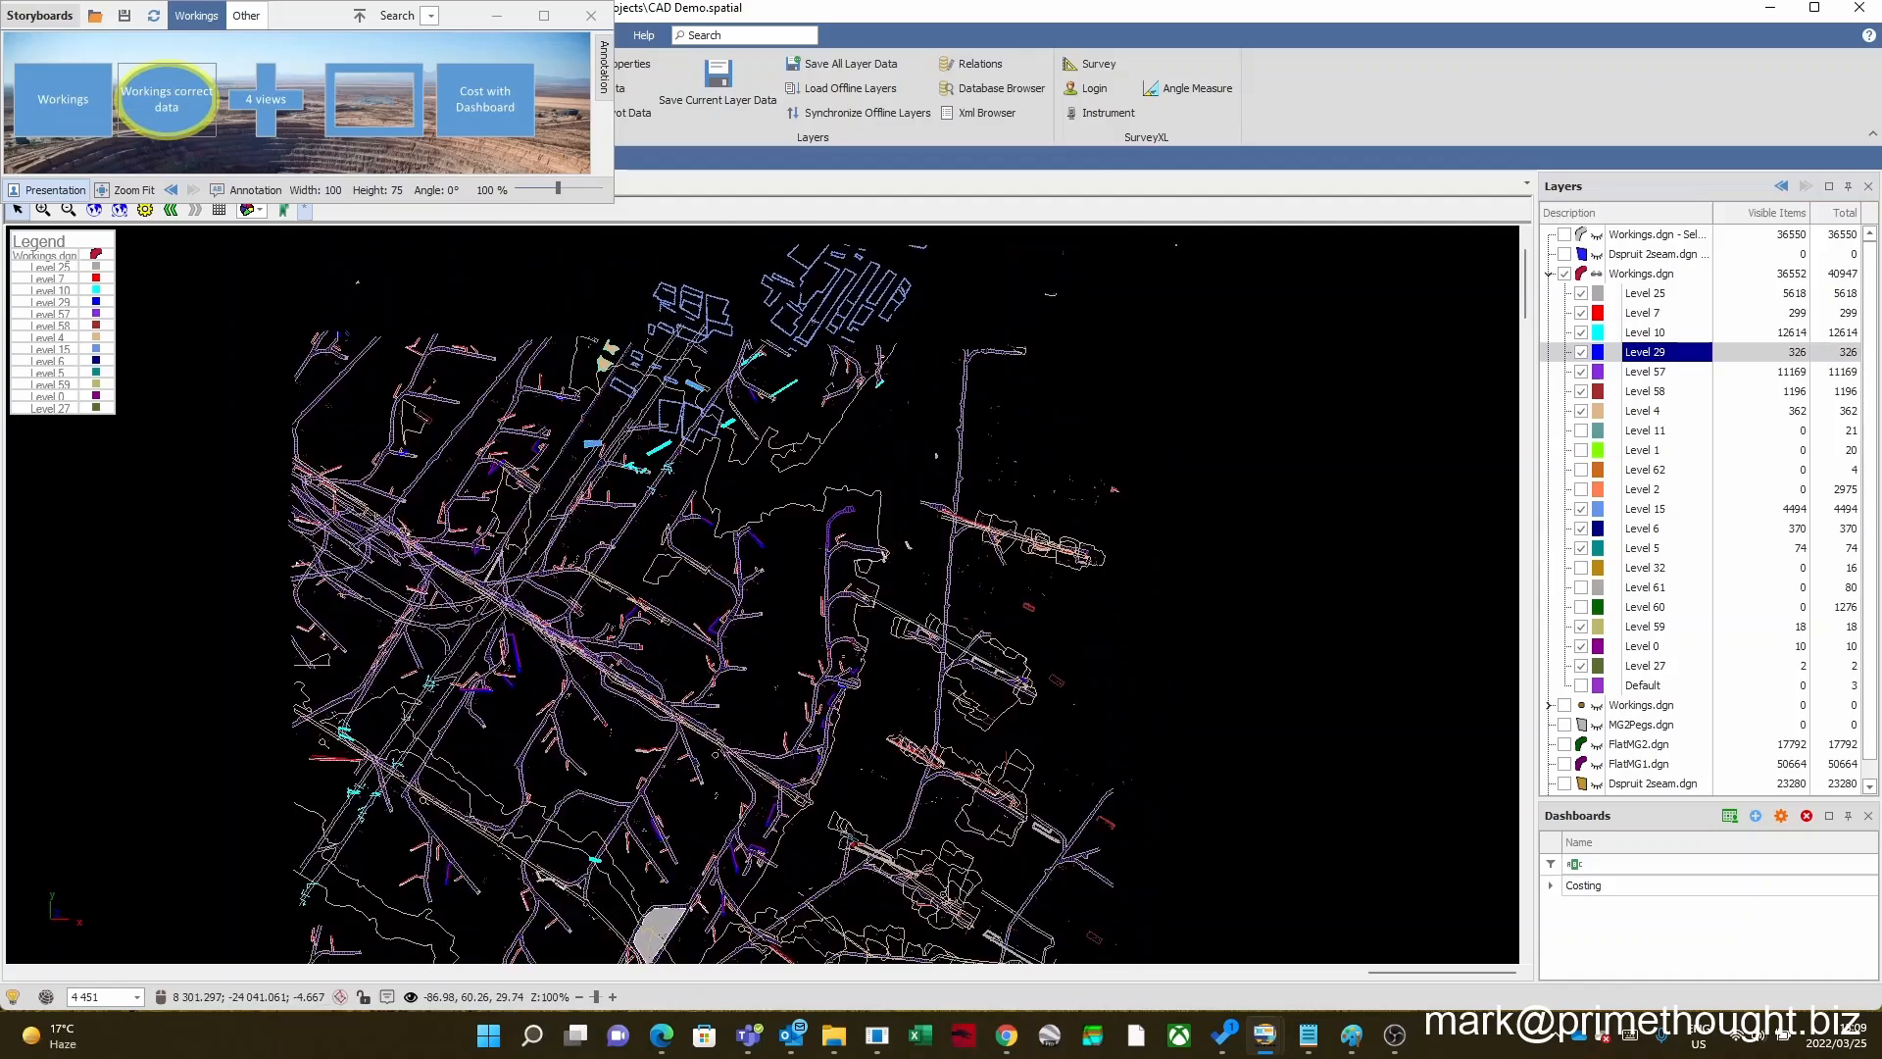
scroll(556, 609, up, 3)
drag(545, 622, 623, 727)
scroll(622, 727, down, 5)
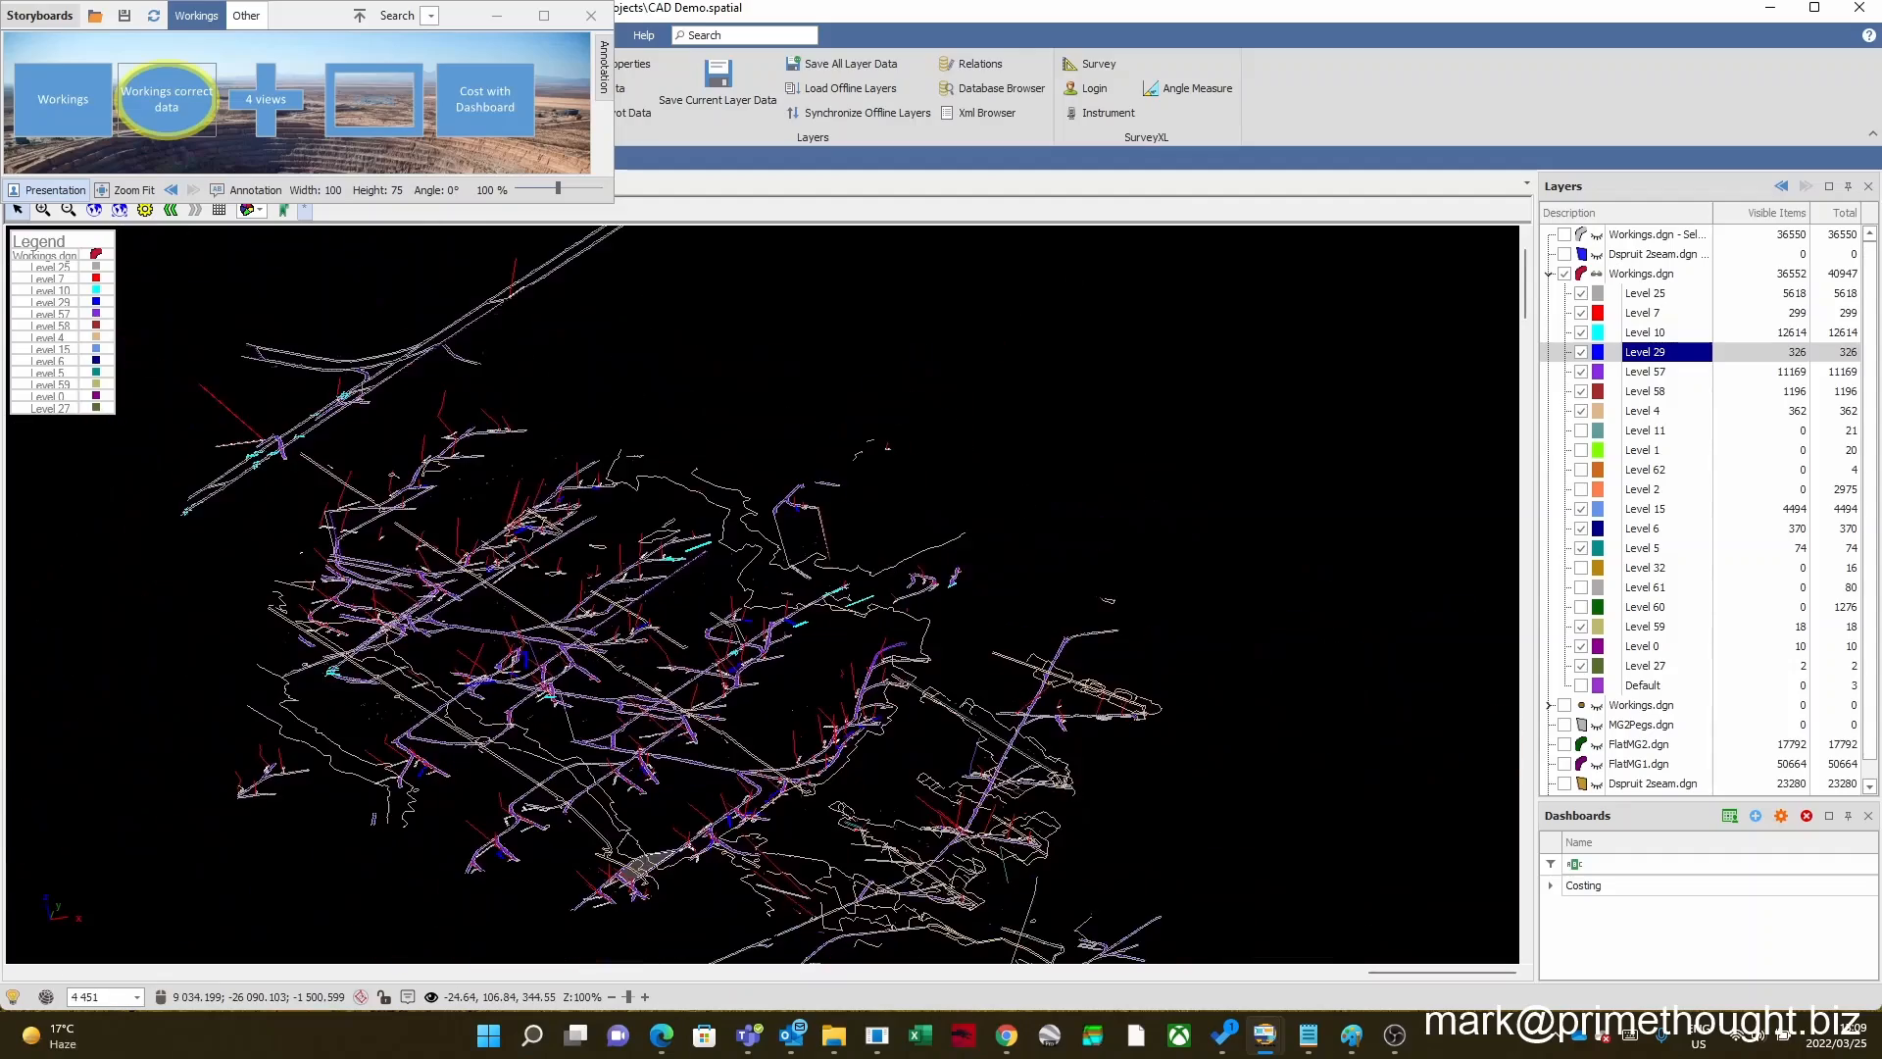
scroll(760, 530, up, 8)
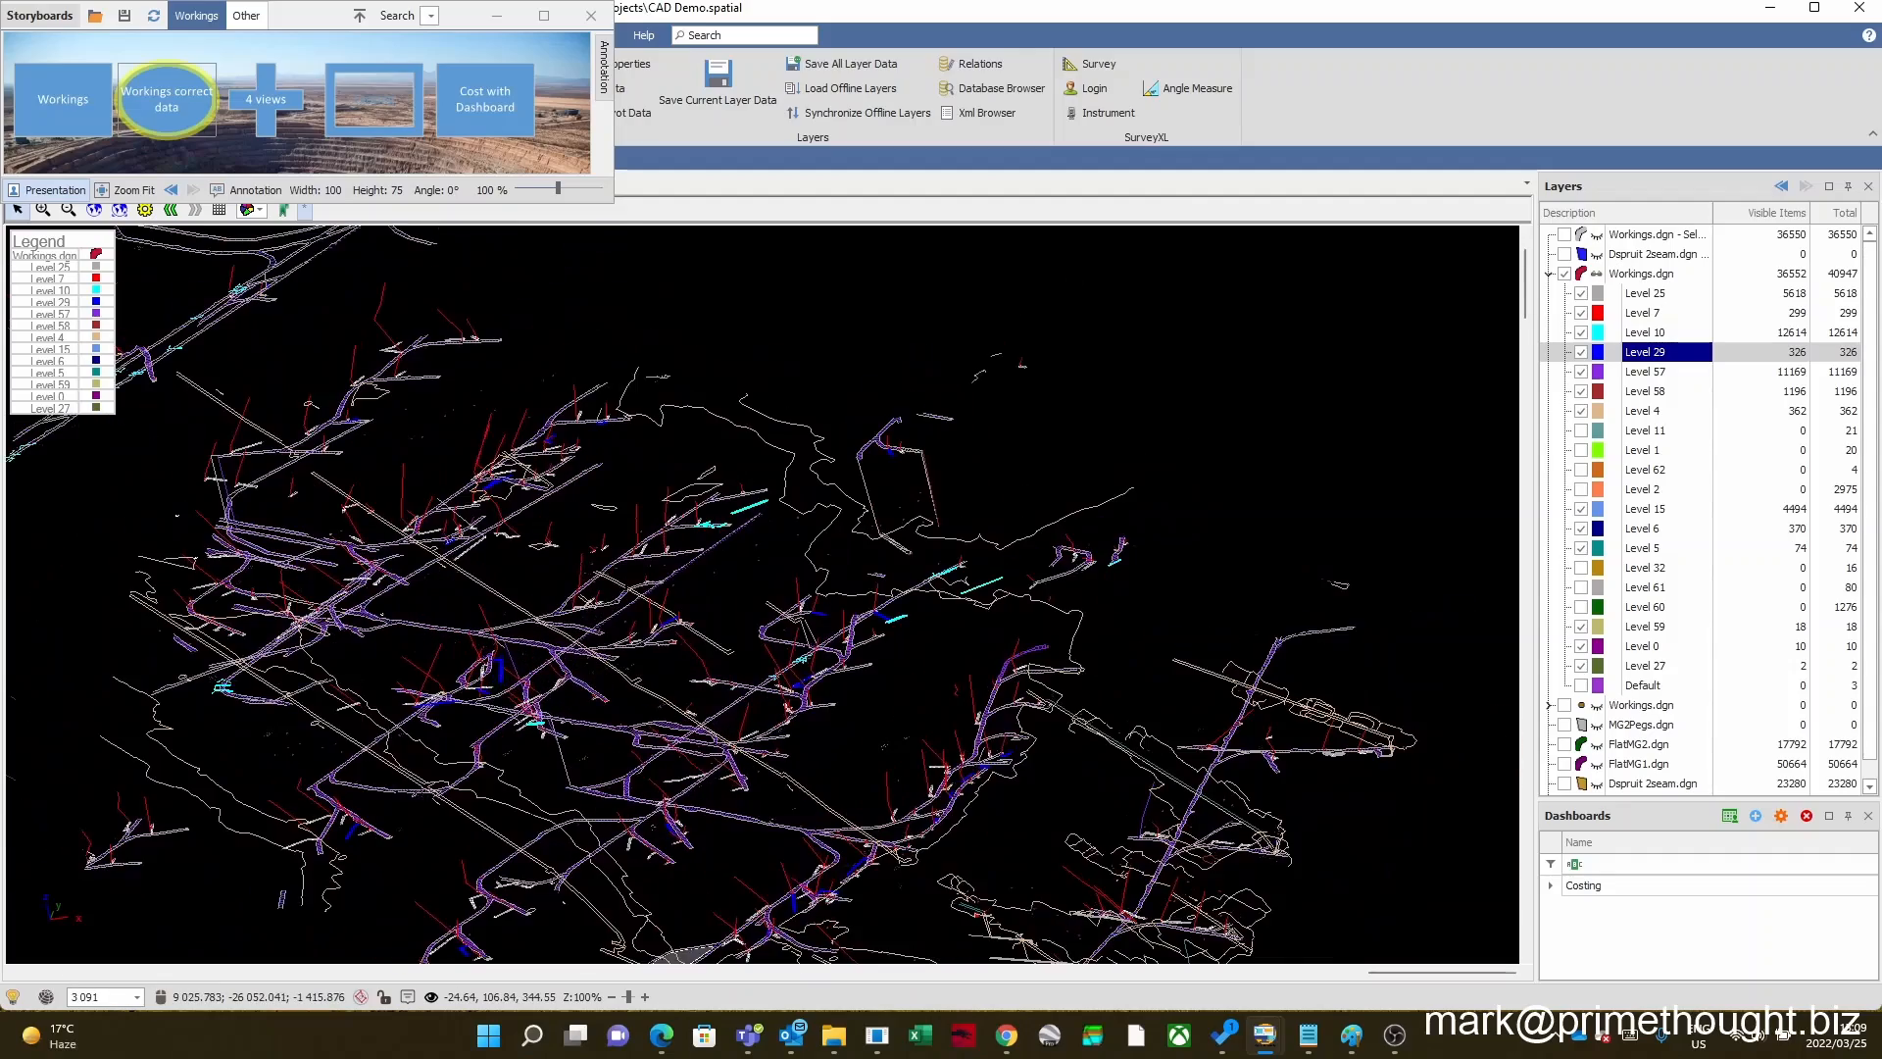
scroll(621, 635, down, 5)
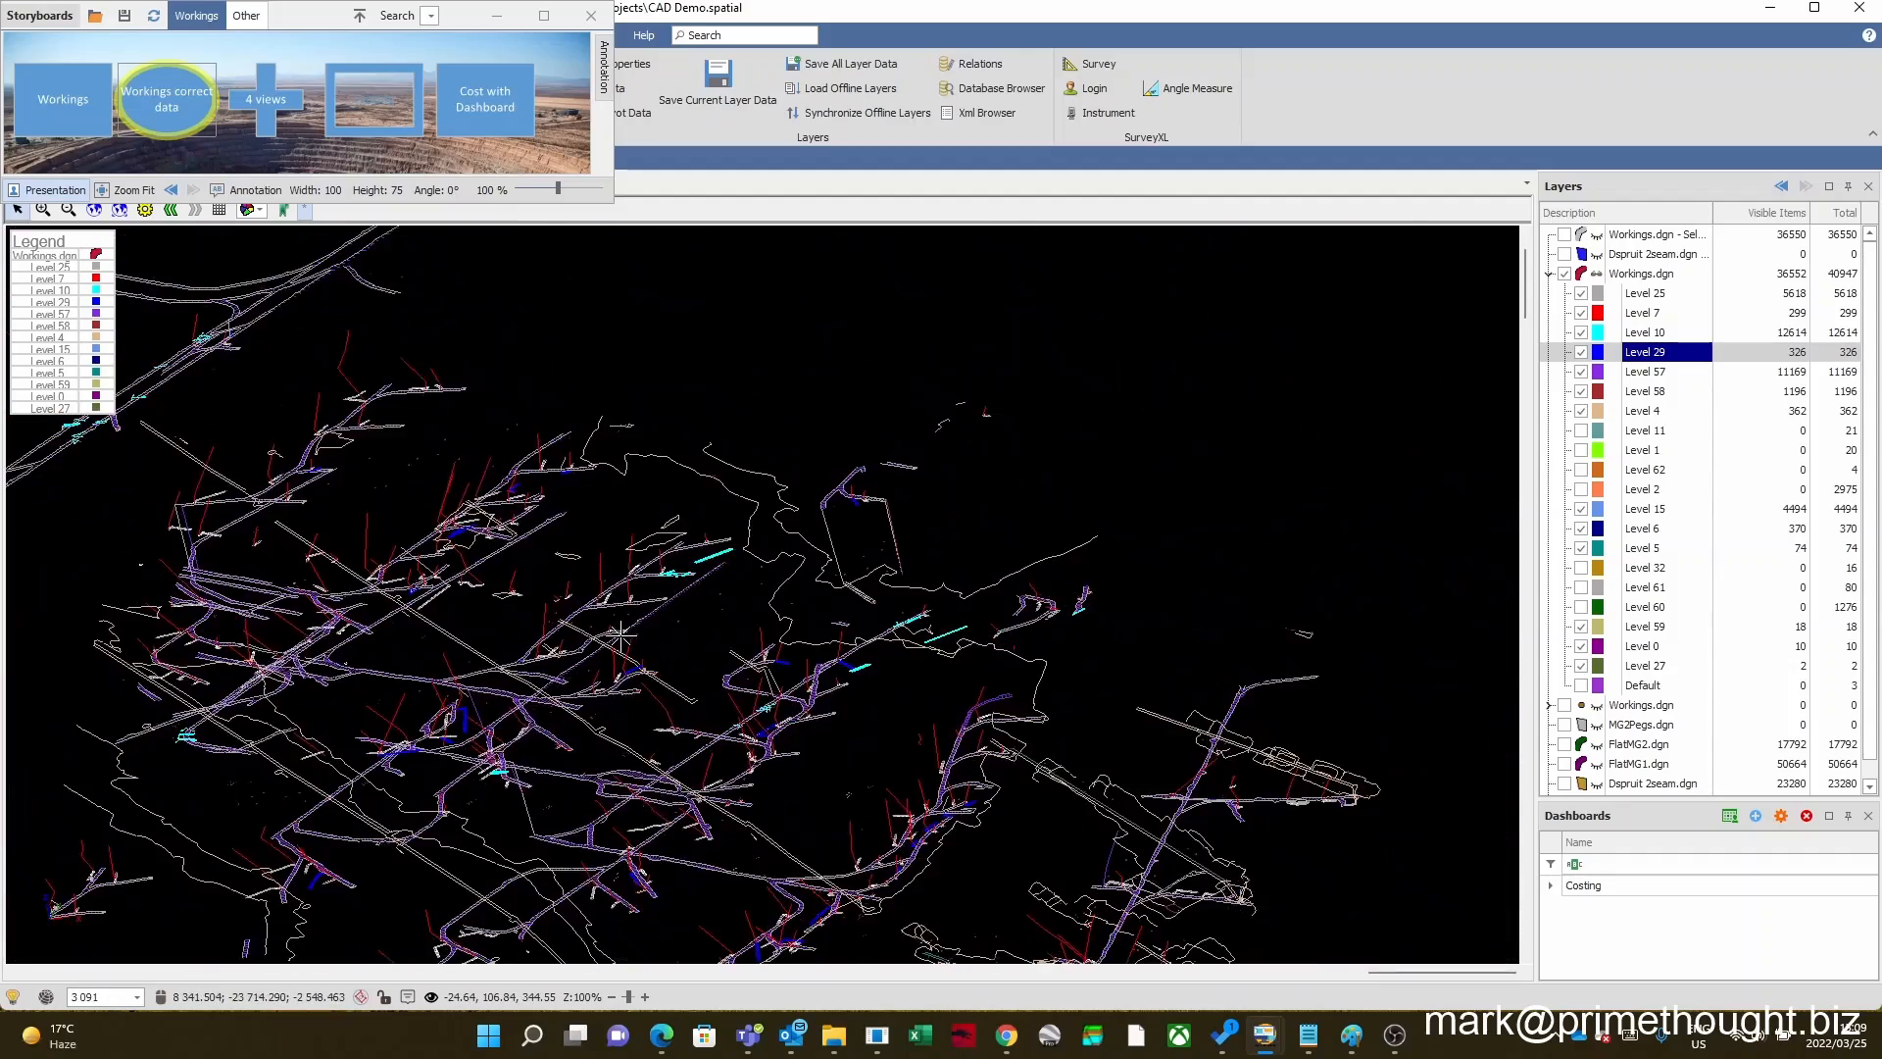
scroll(620, 635, down, 3)
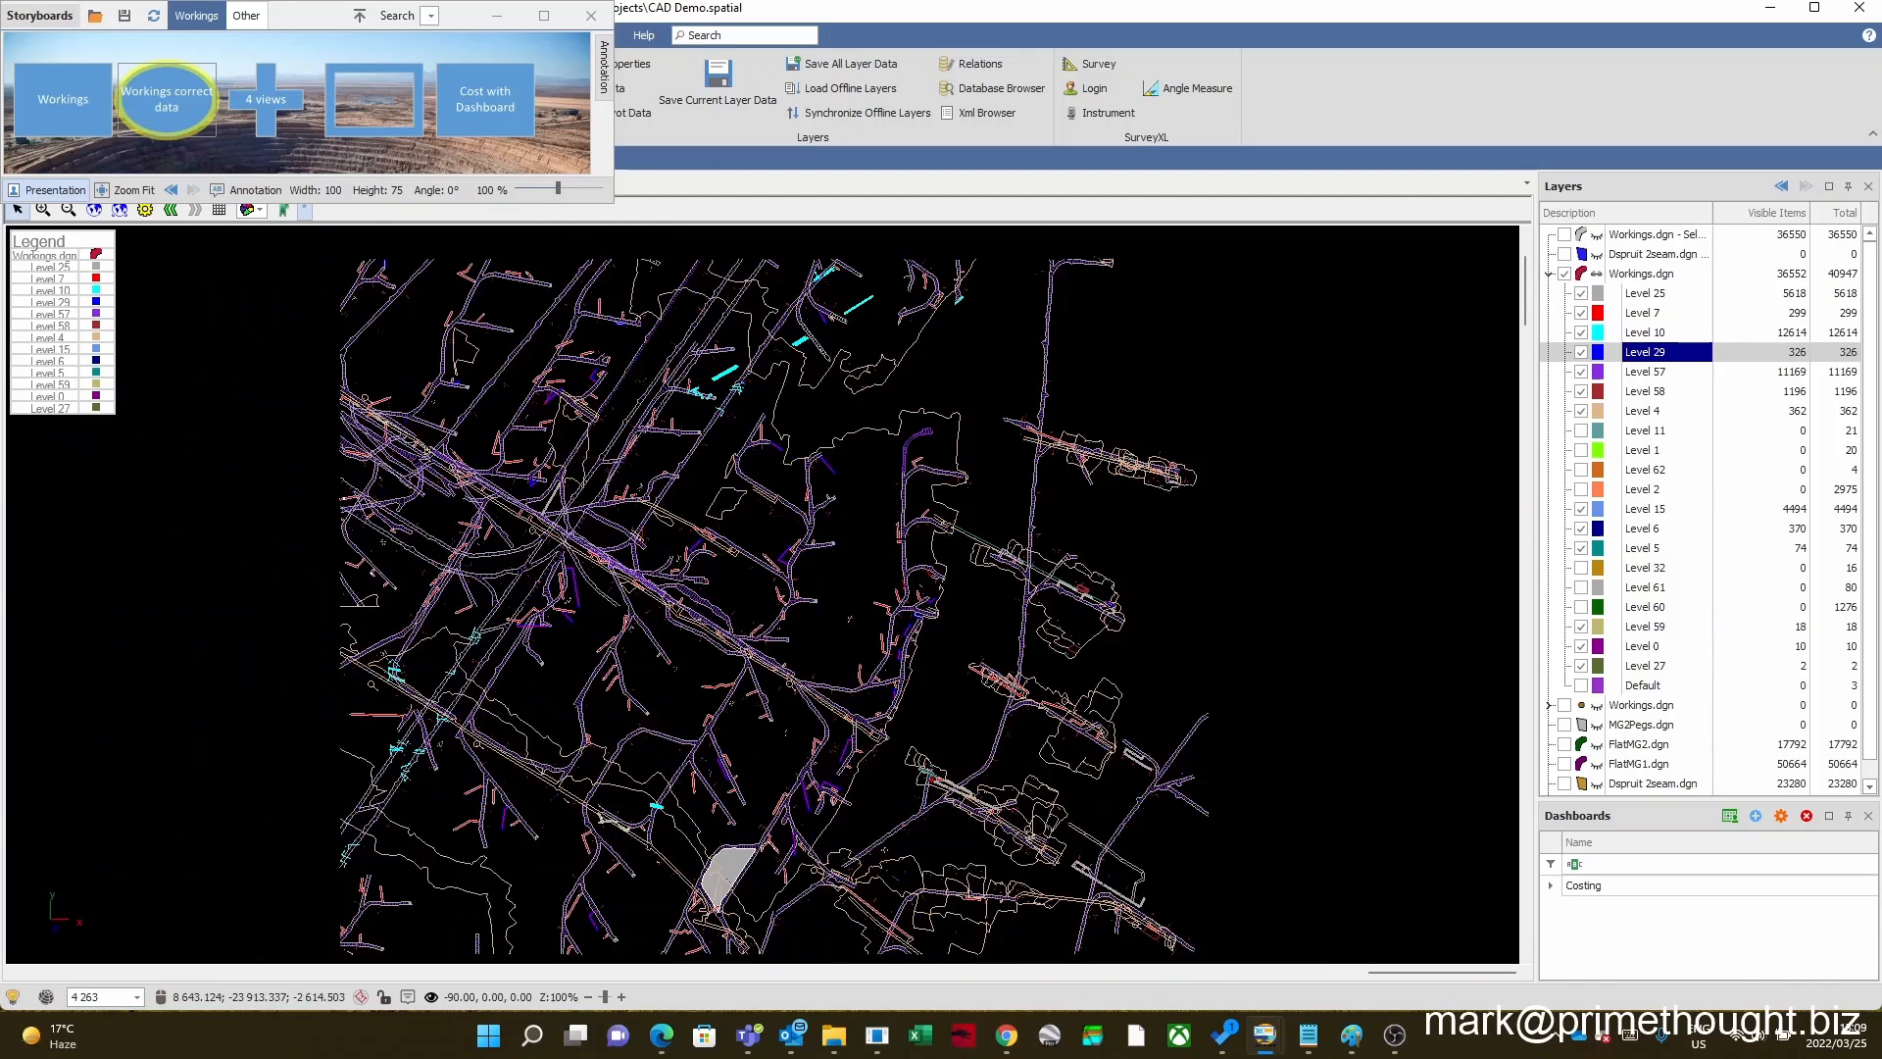
scroll(894, 543, down, 1)
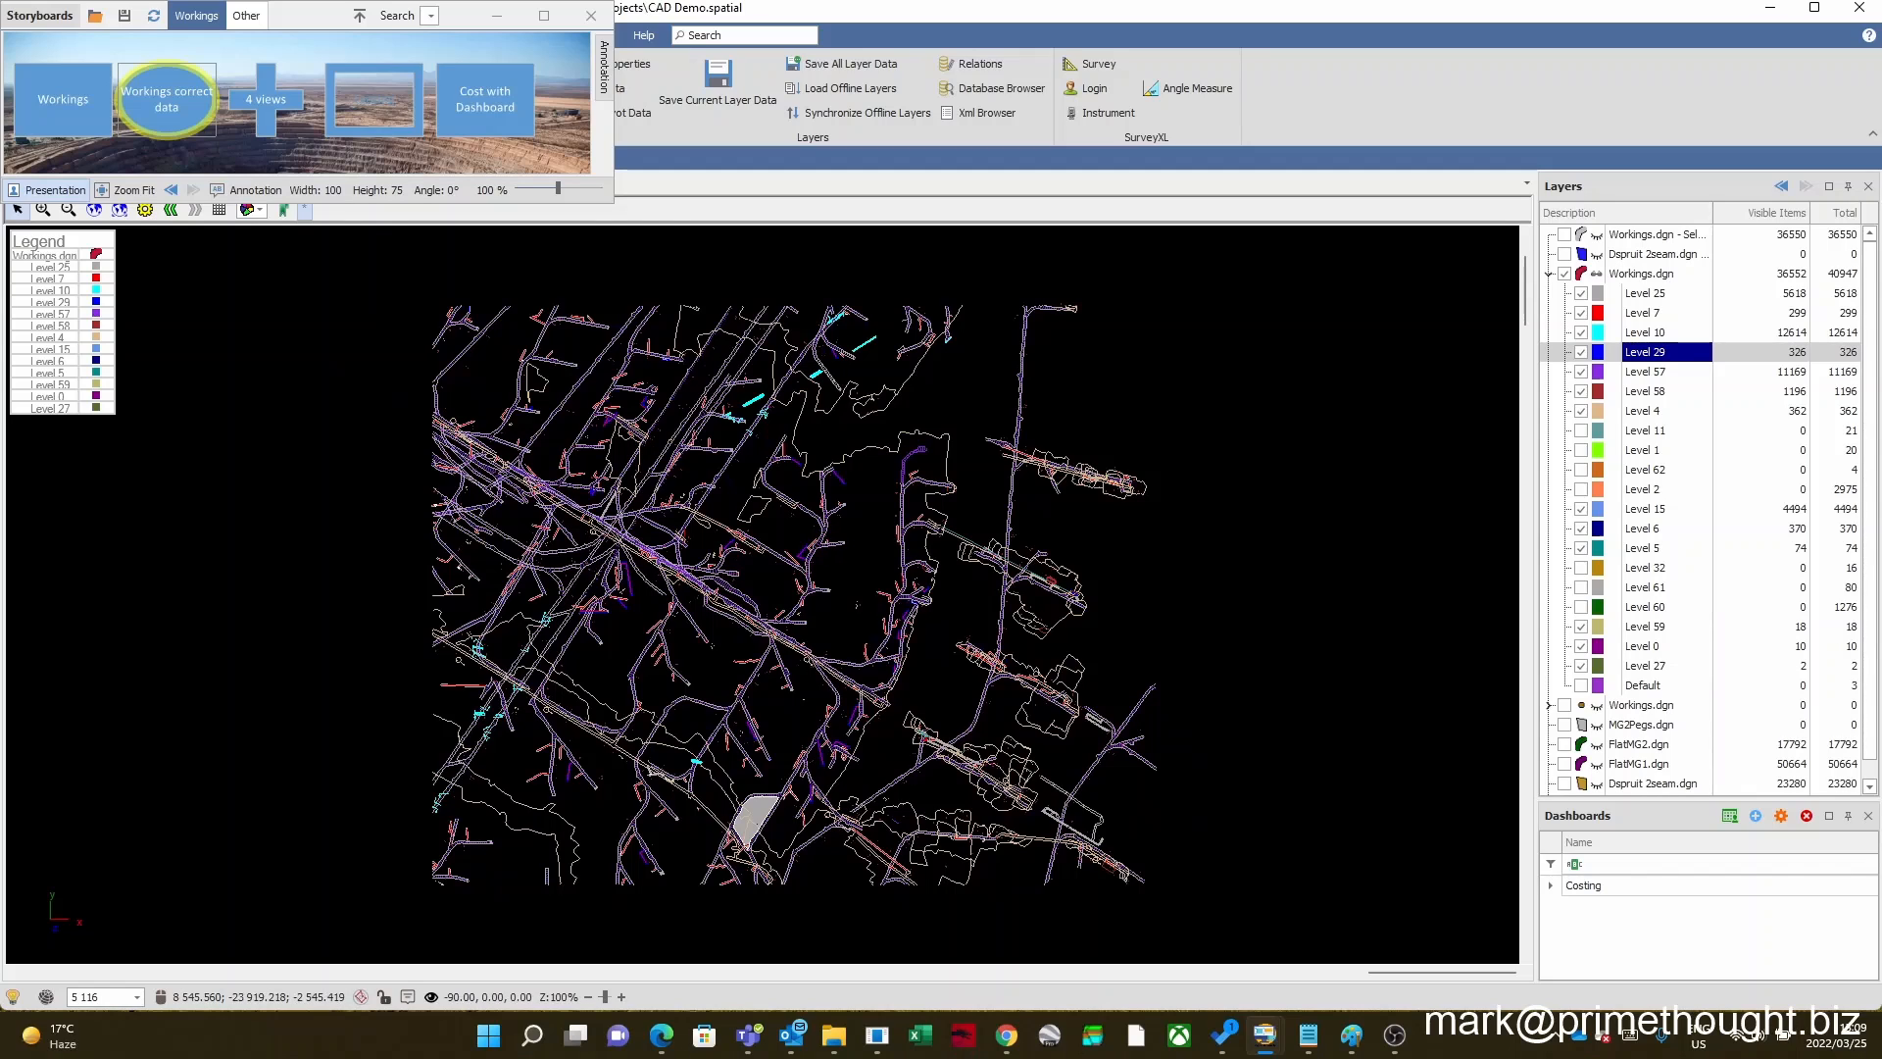
Step: Collapse the visible Workings.dgn layer and display the storyboard's 4 views layout
click(1548, 274)
click(1627, 275)
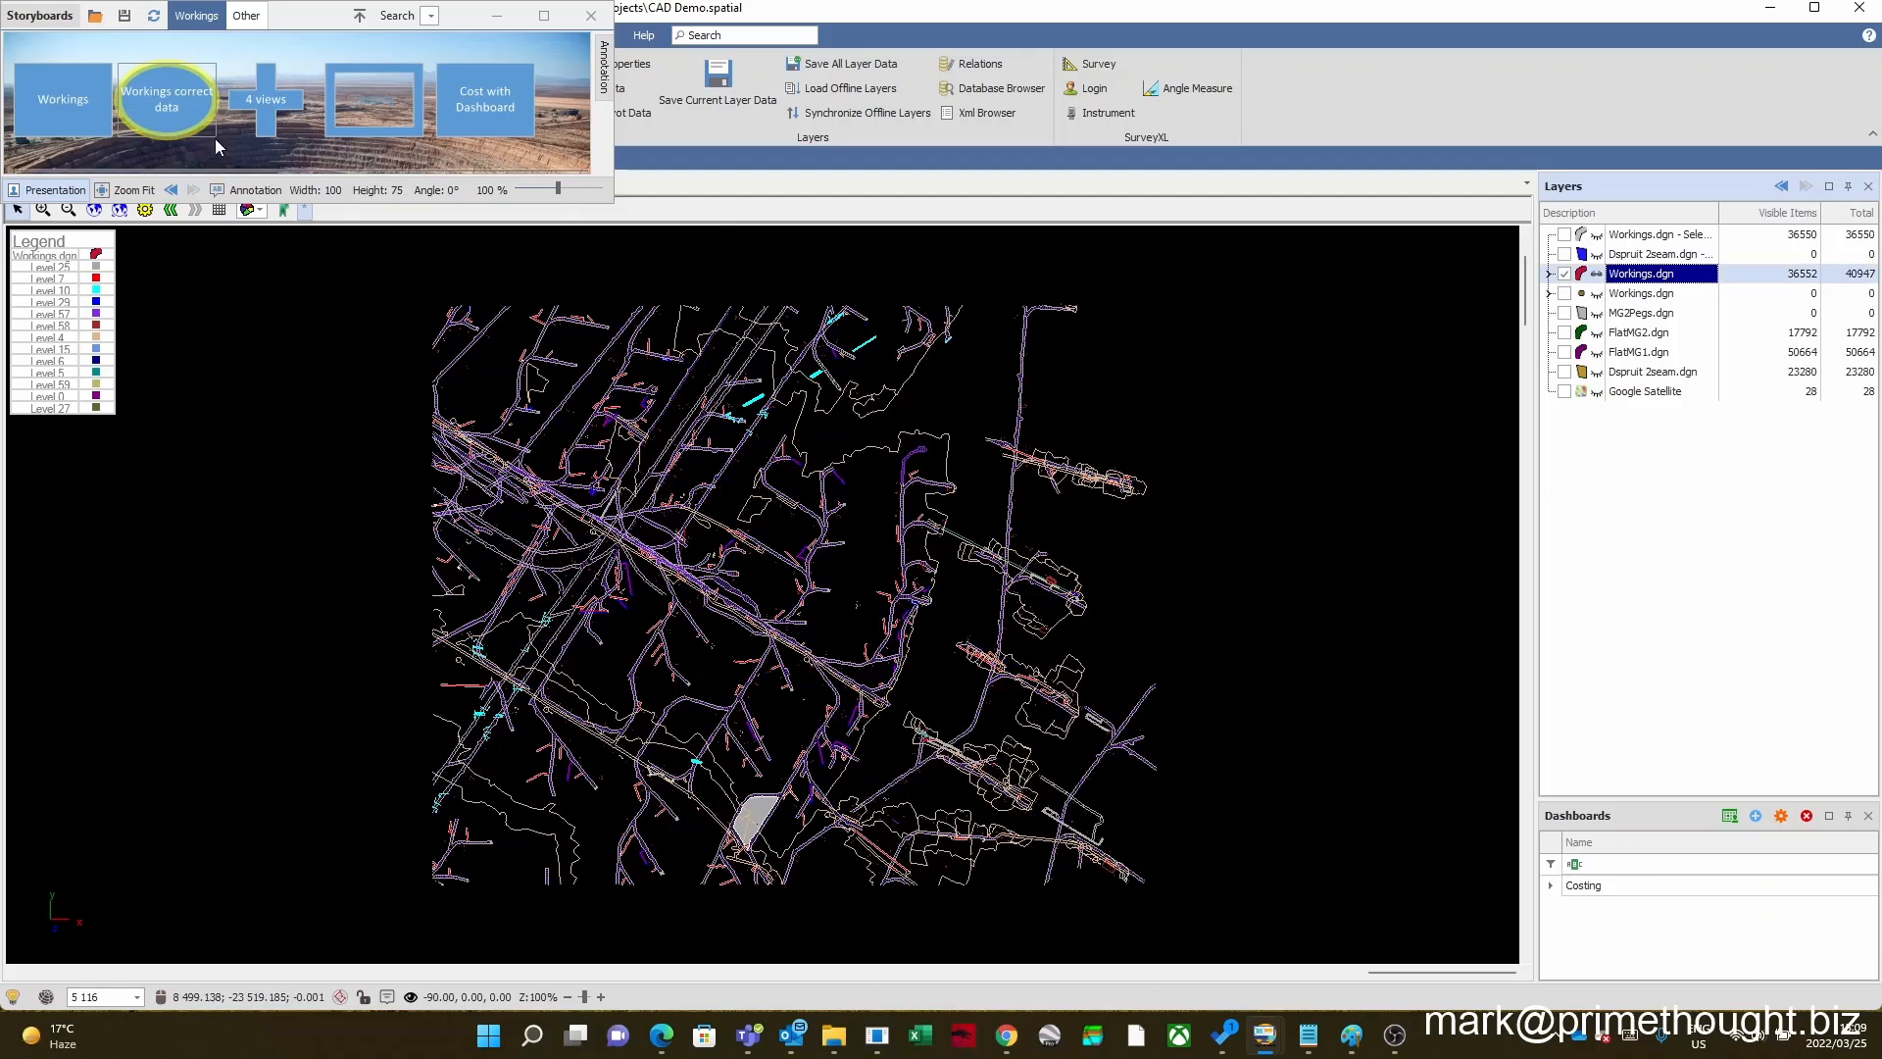
click(258, 106)
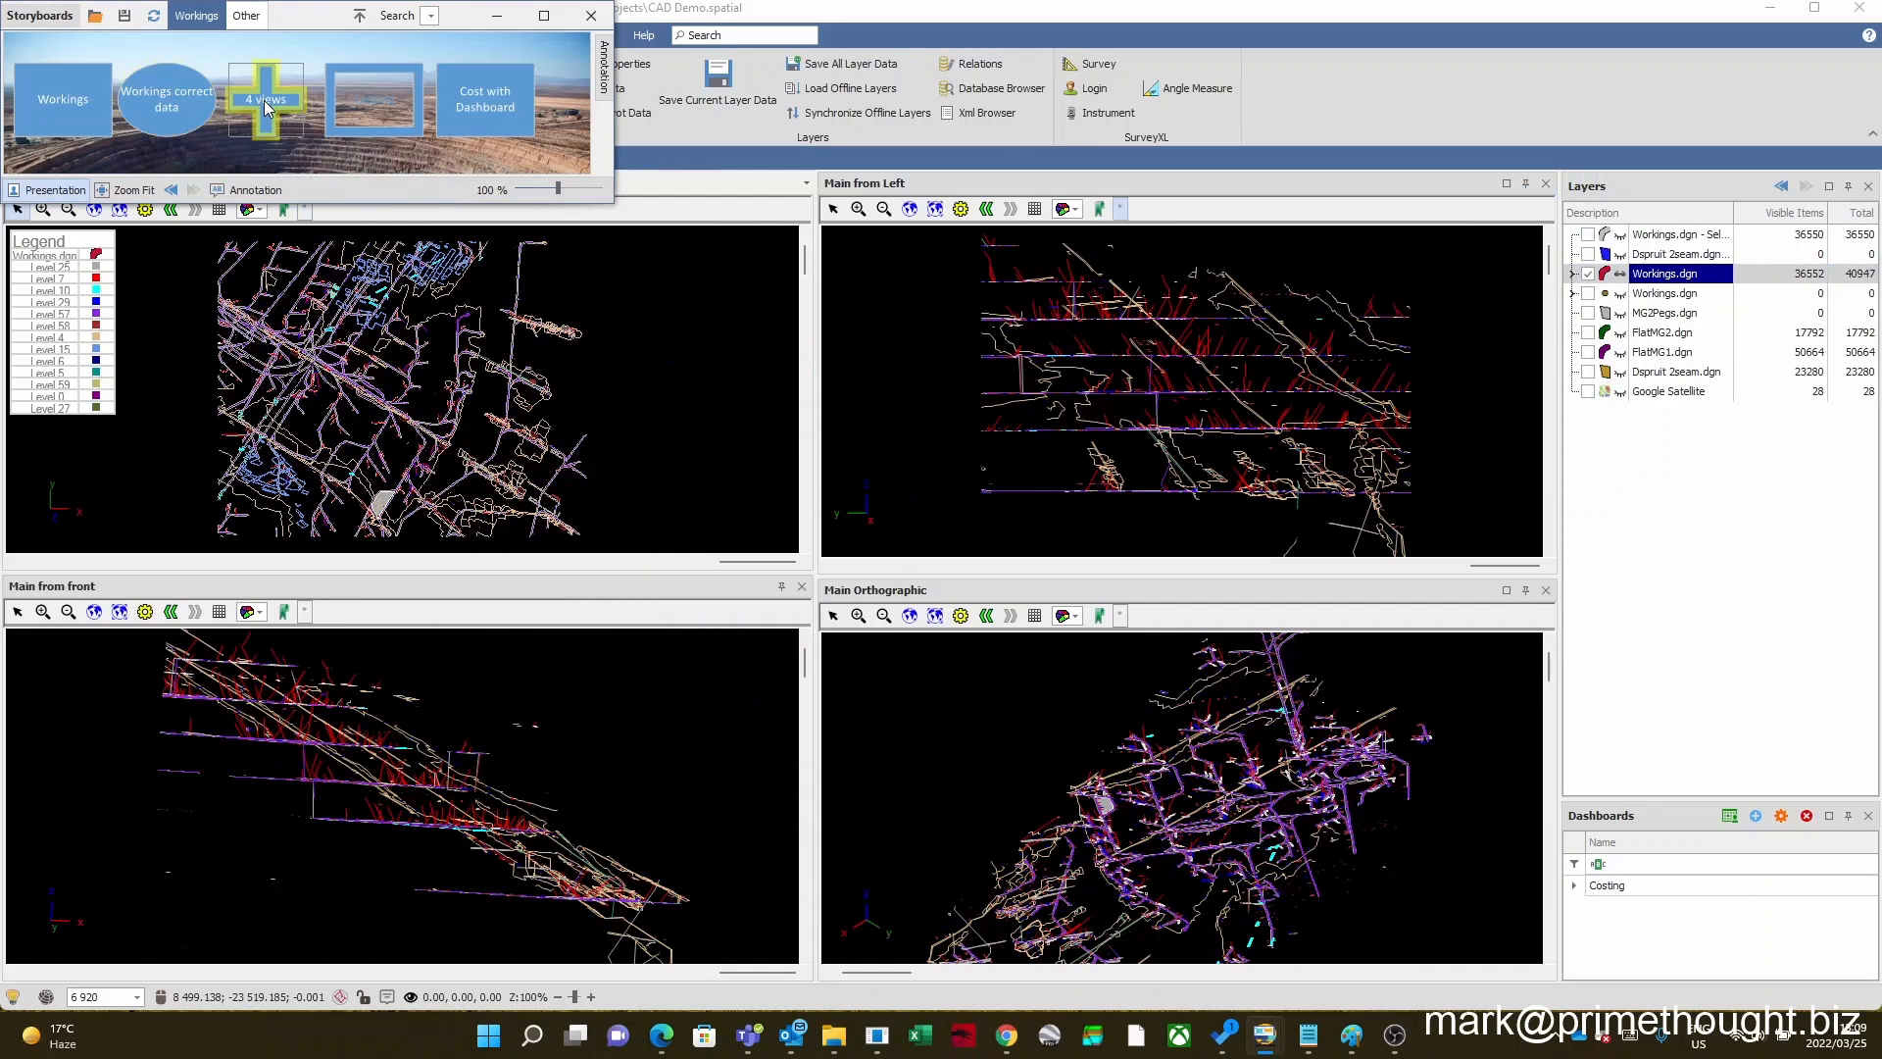
Step: Examine the mine workings at different scales in the Main, Main from front and Main Orthographic views
scroll(457, 389, down, 1)
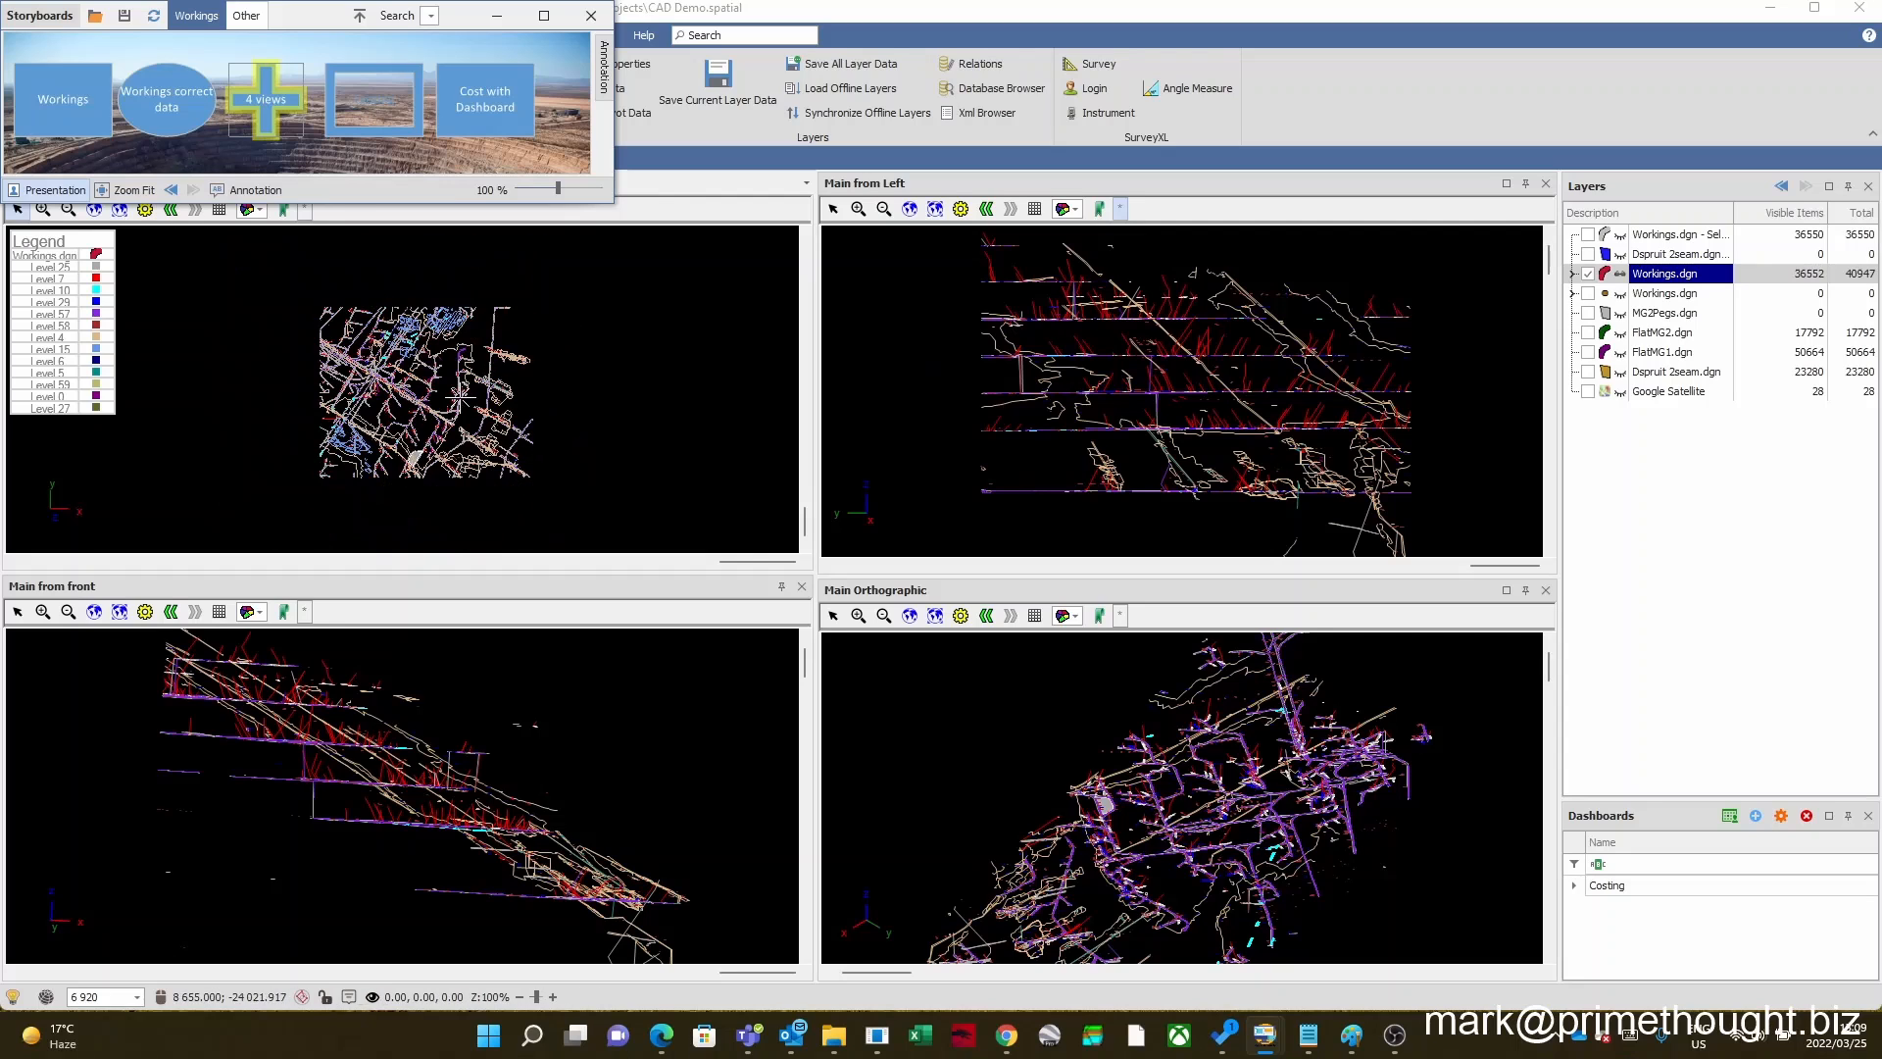
scroll(1156, 389, down, 2)
scroll(1157, 389, up, 2)
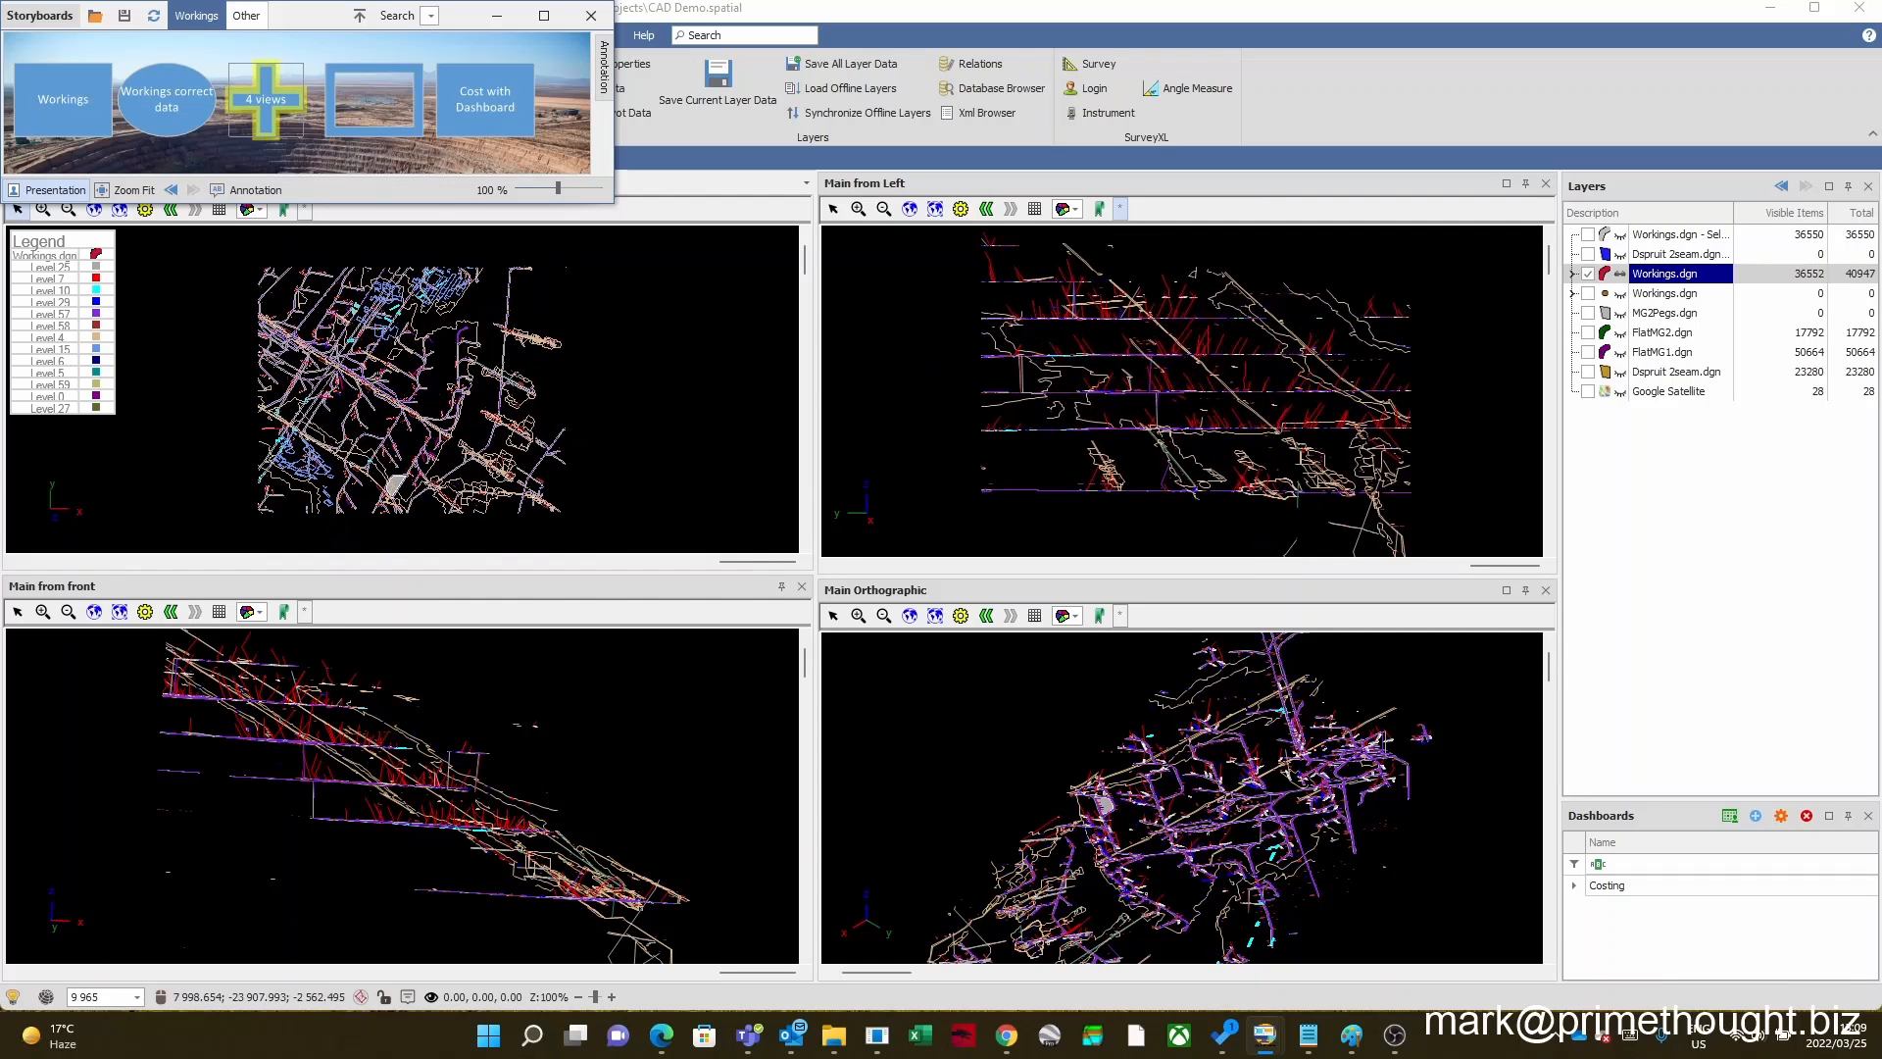
scroll(559, 738, down, 2)
scroll(558, 738, up, 1)
scroll(558, 738, up, 1)
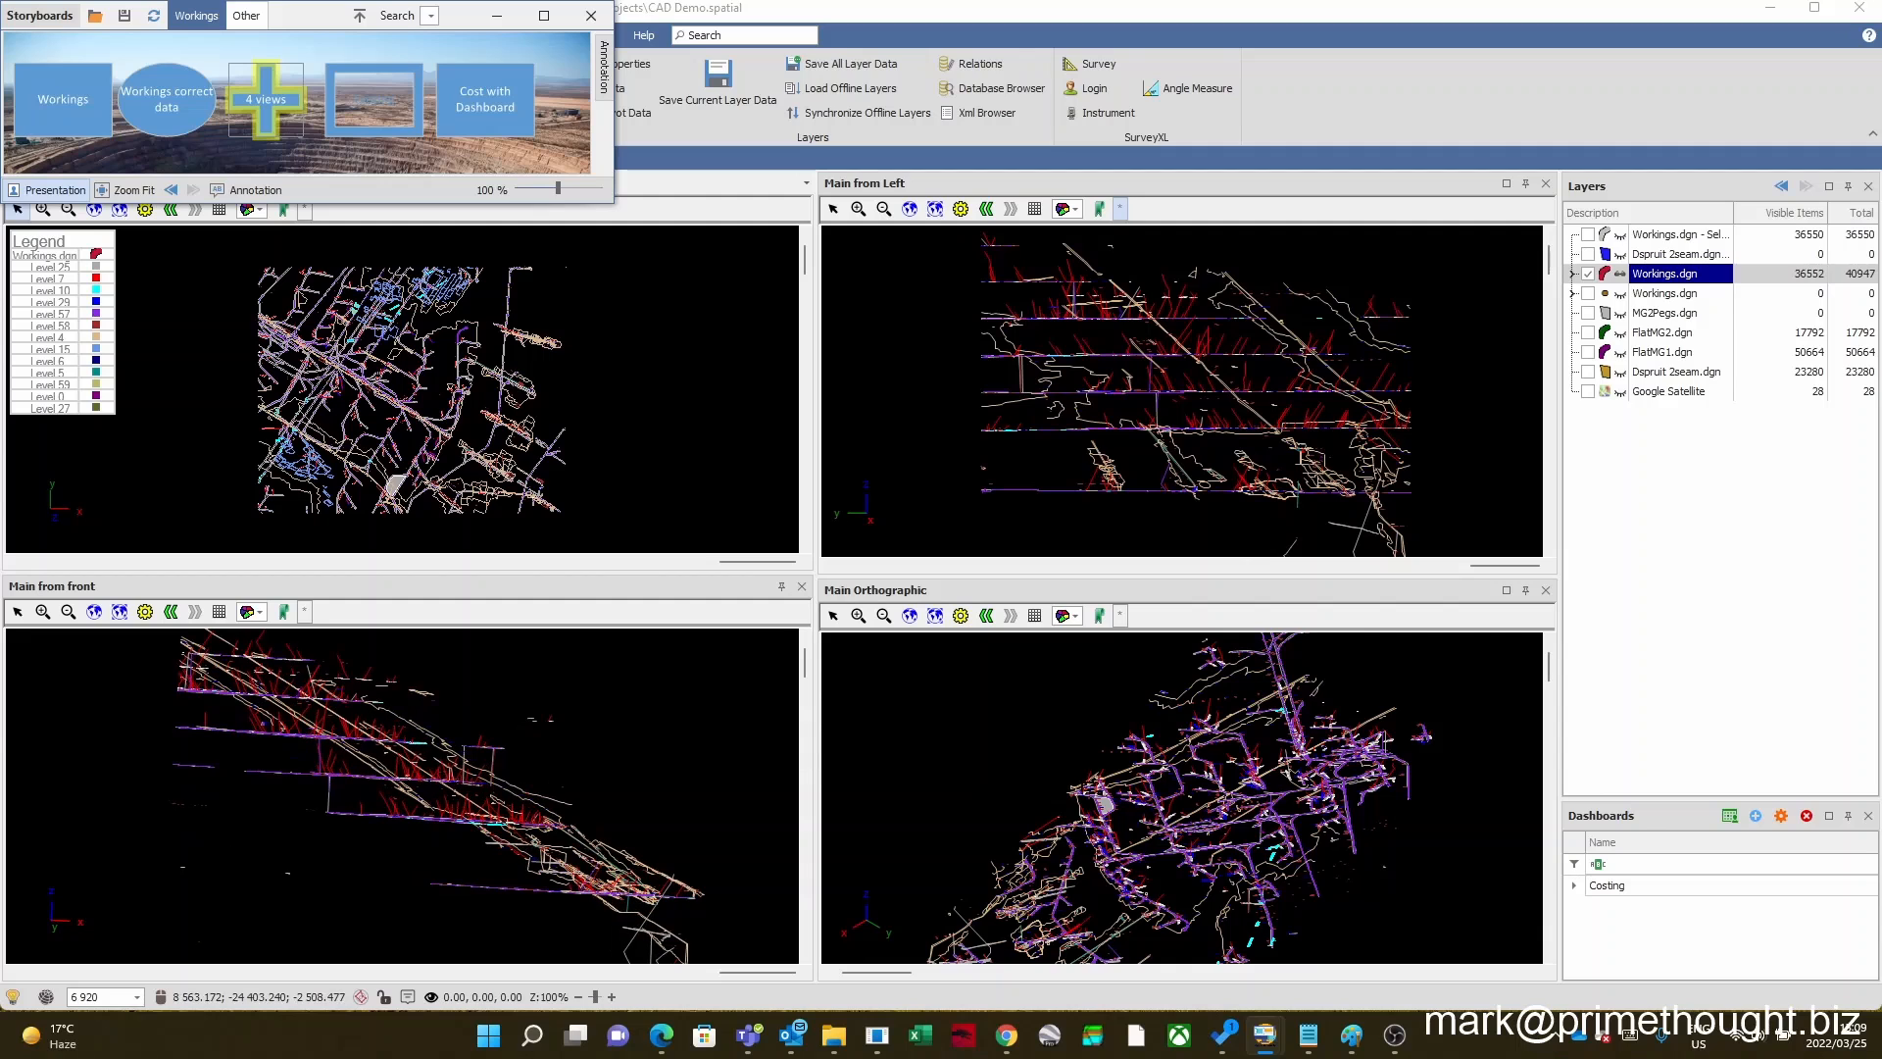
scroll(1177, 761, down, 3)
scroll(1184, 762, up, 3)
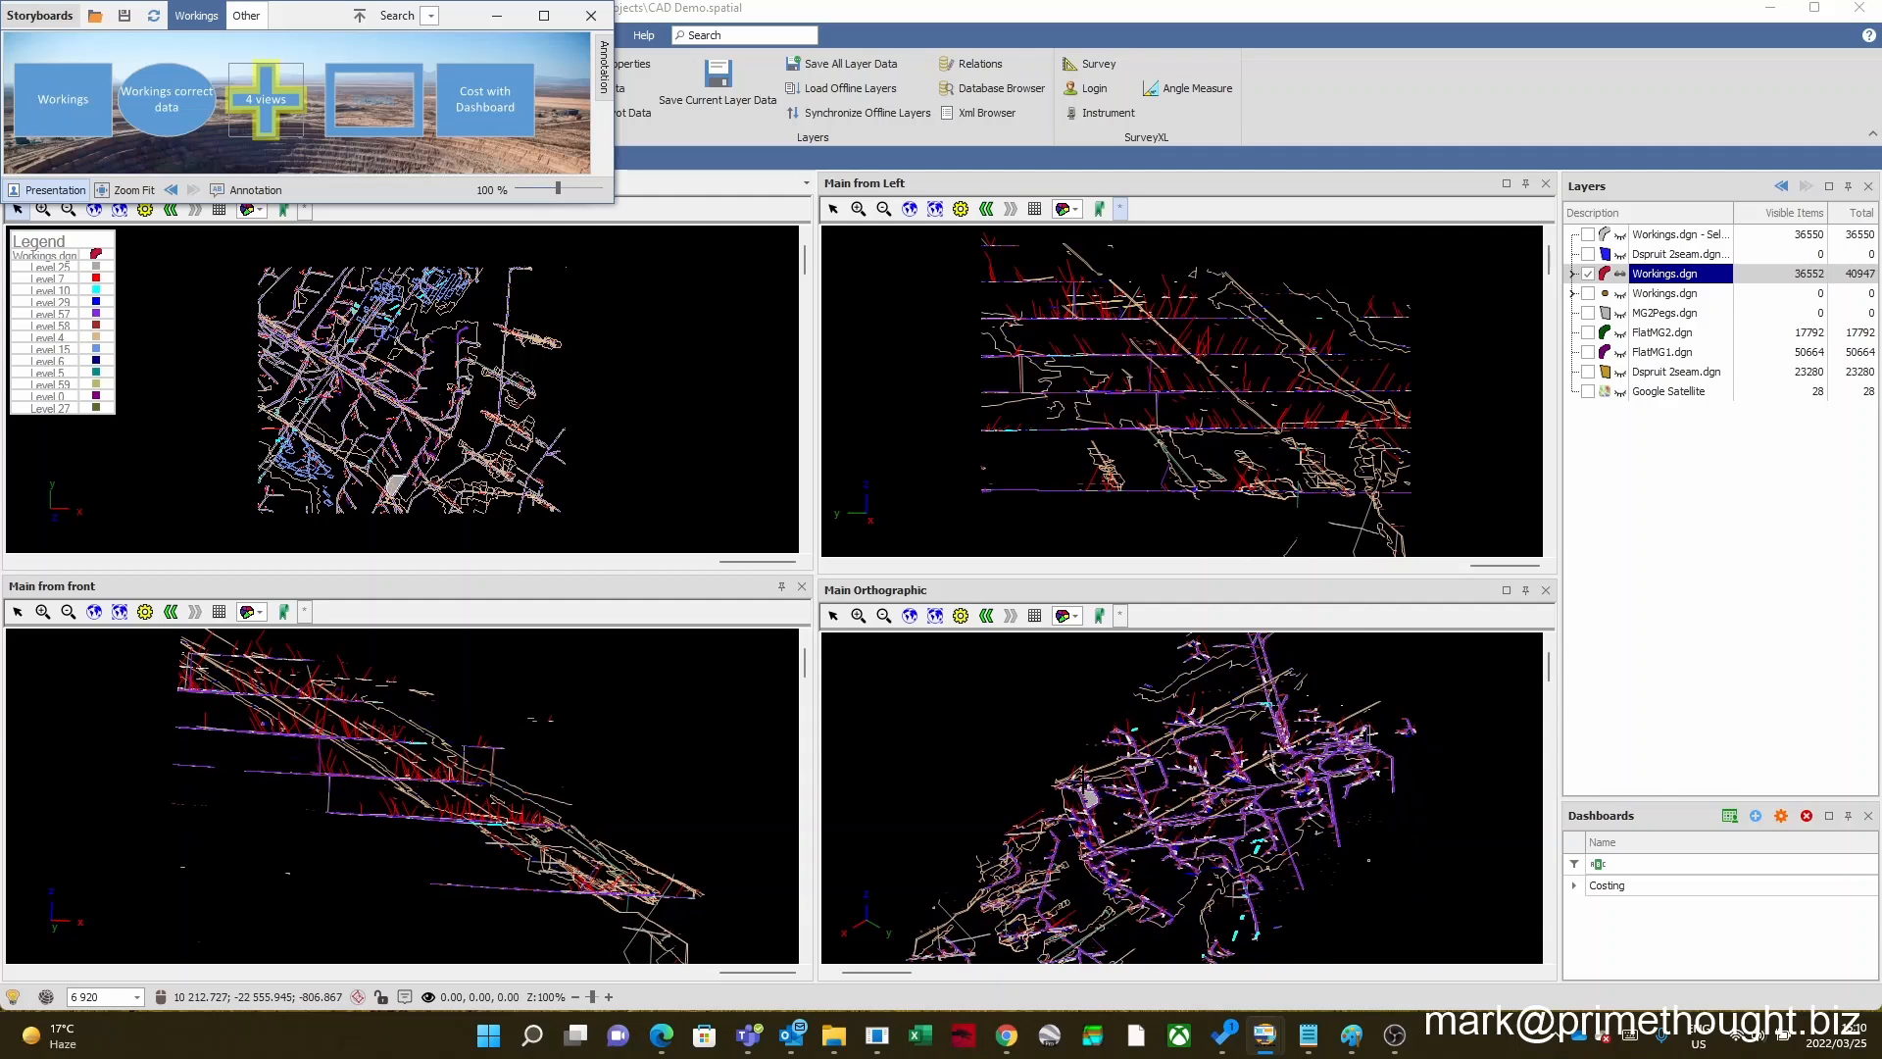
scroll(1086, 797, down, 2)
scroll(397, 691, down, 1)
scroll(397, 691, up, 1)
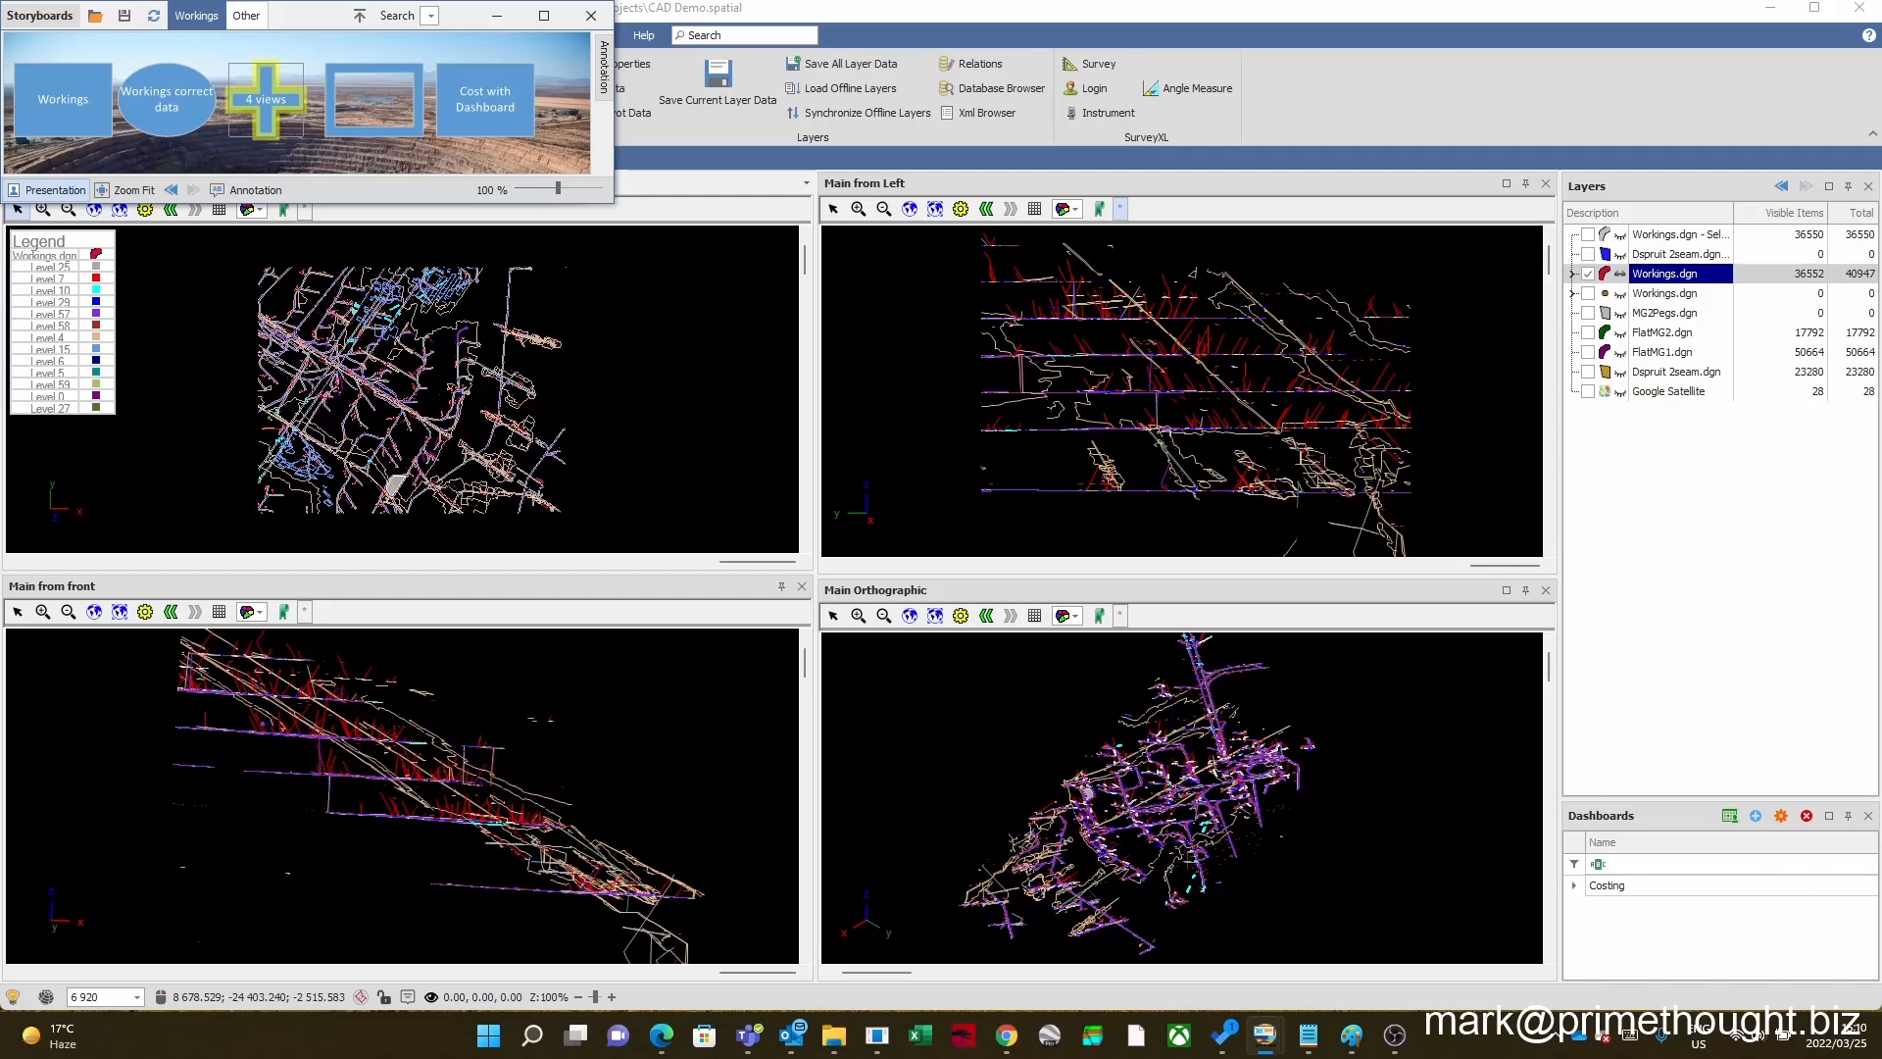
Step: Roll up the Storyboards window and open the visible Workings.dgn layer's data table, checking the options for adding columns
click(360, 16)
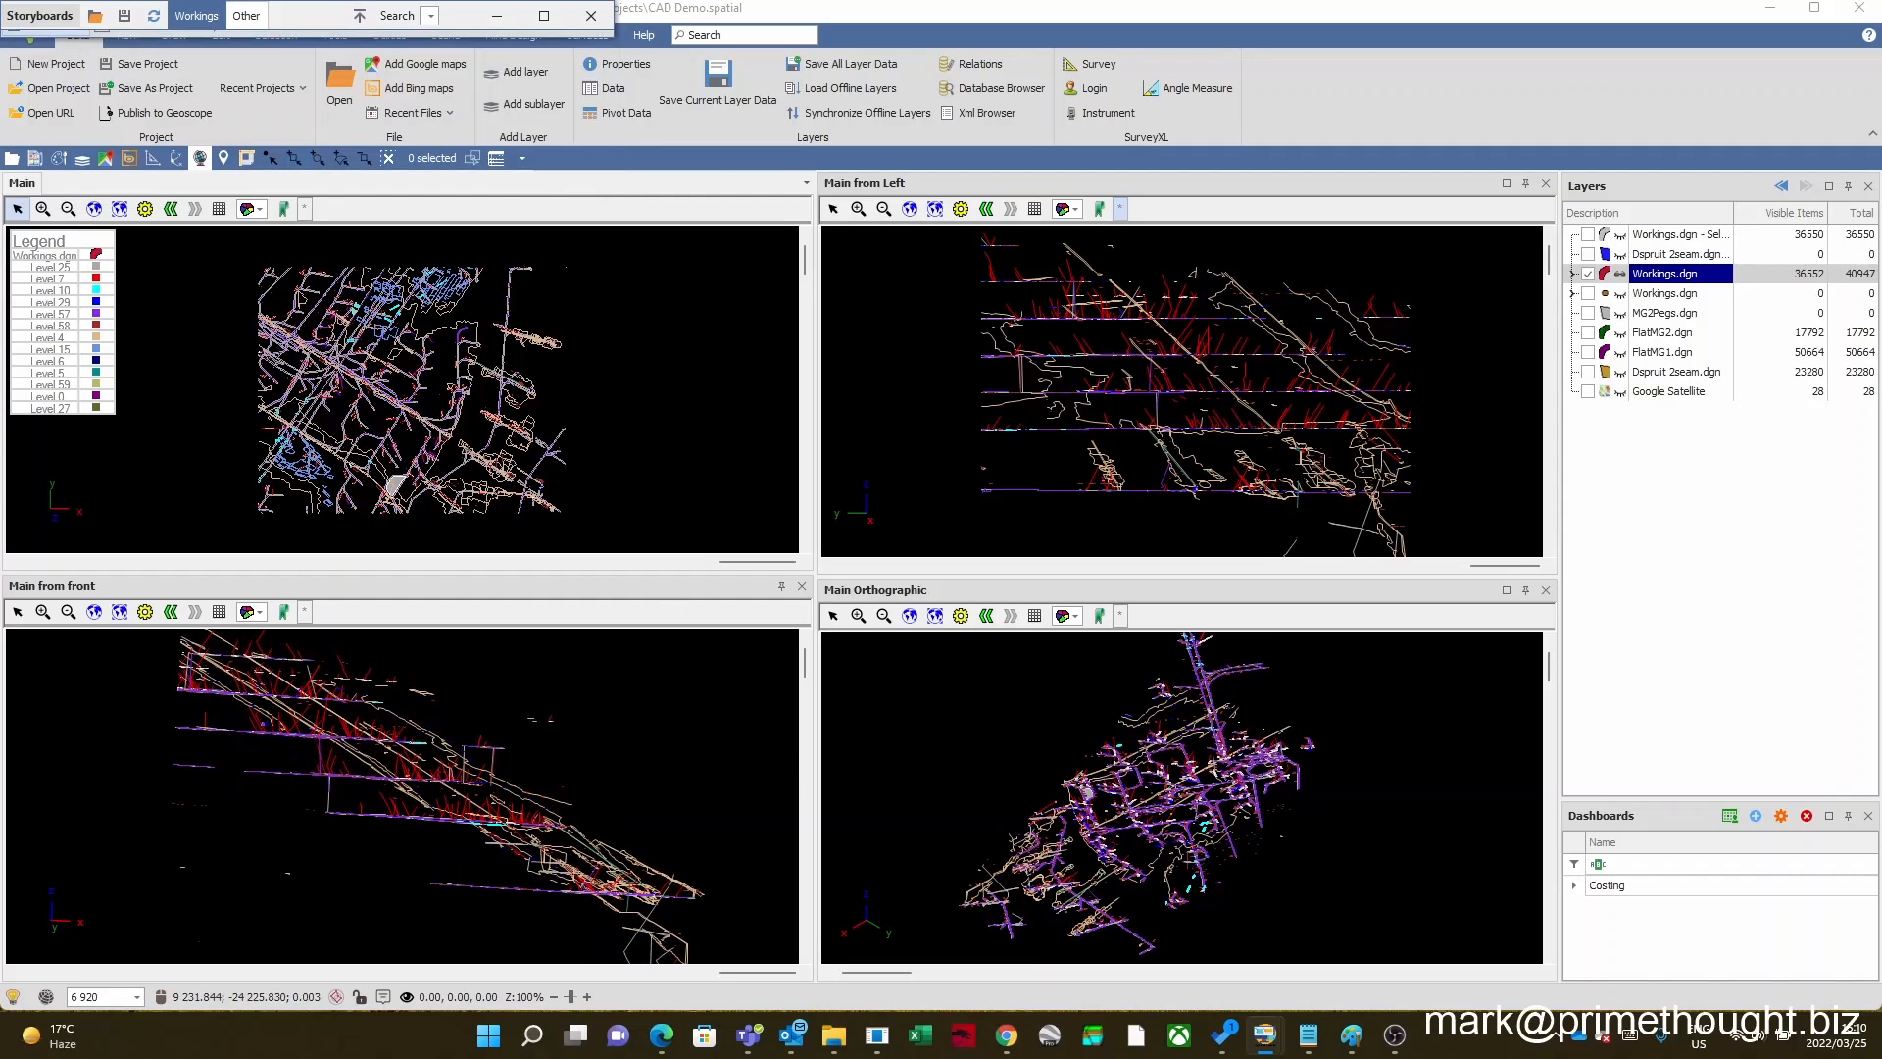
click(1649, 279)
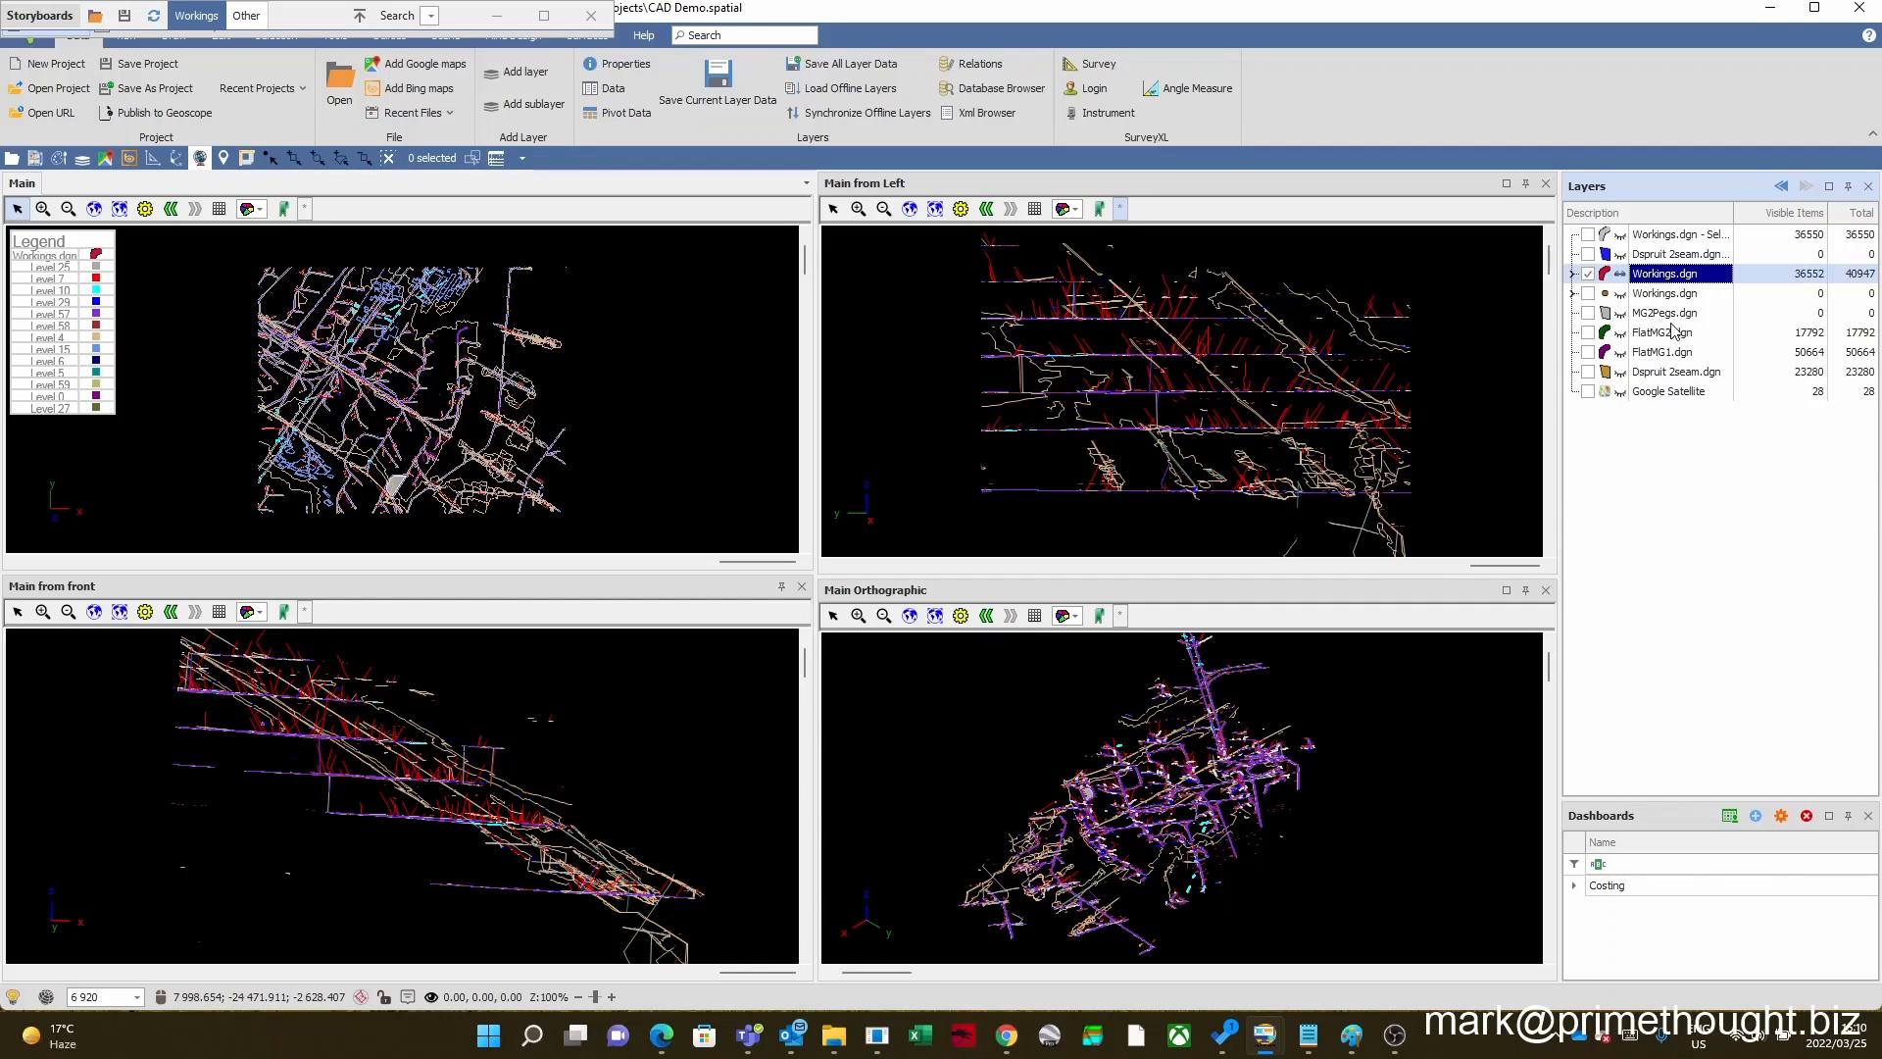
right_click(1654, 279)
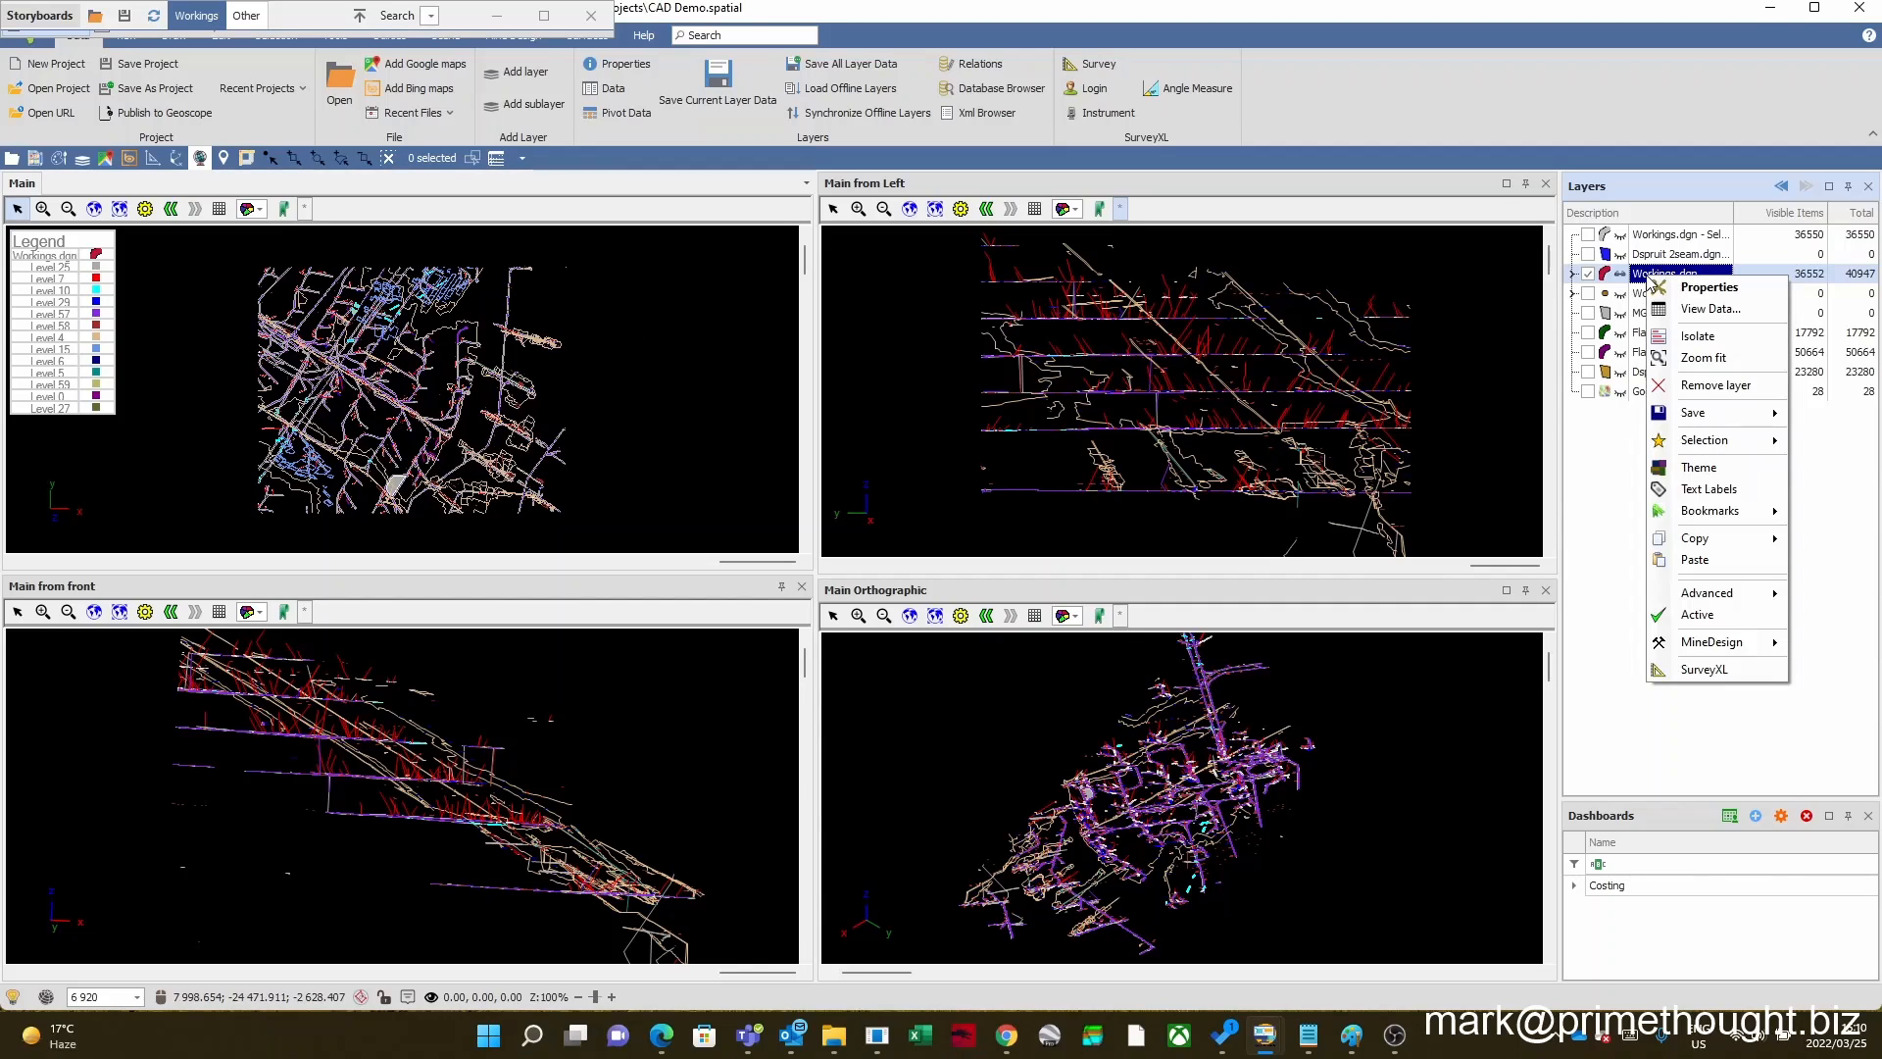
click(1710, 309)
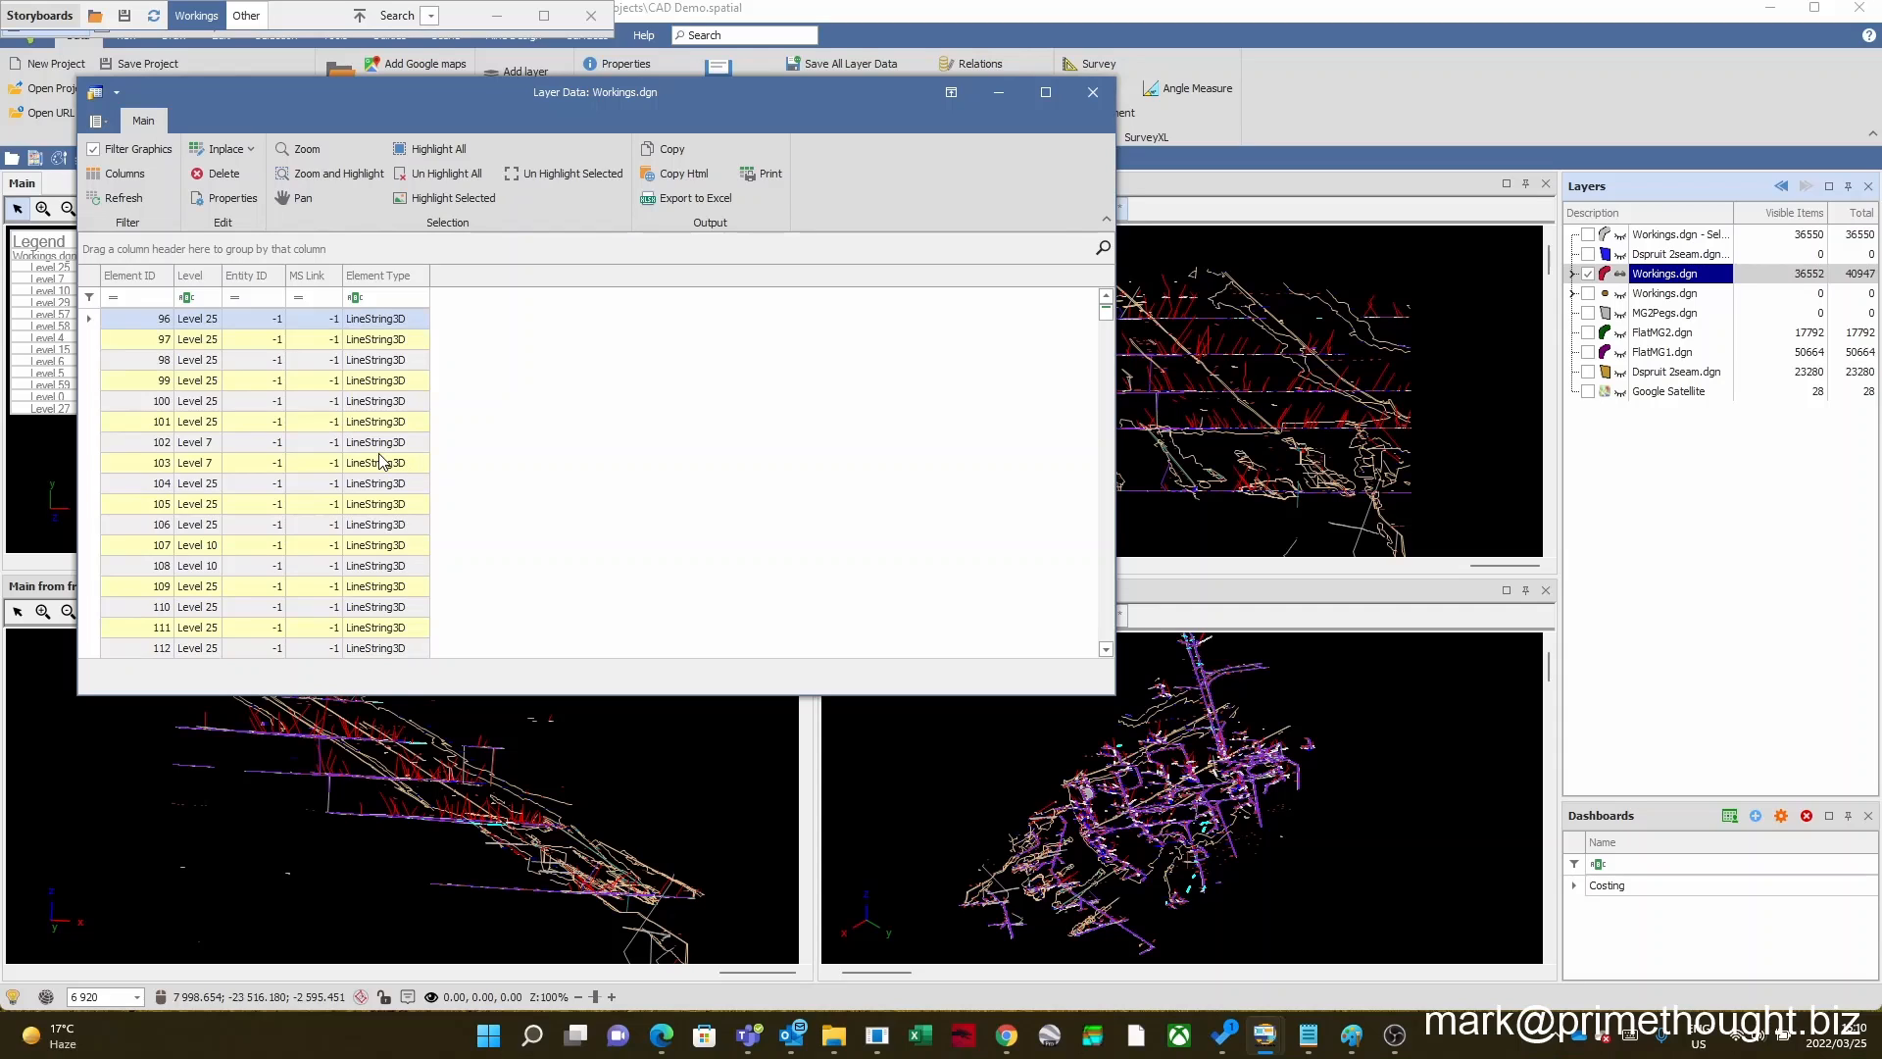
right_click(466, 284)
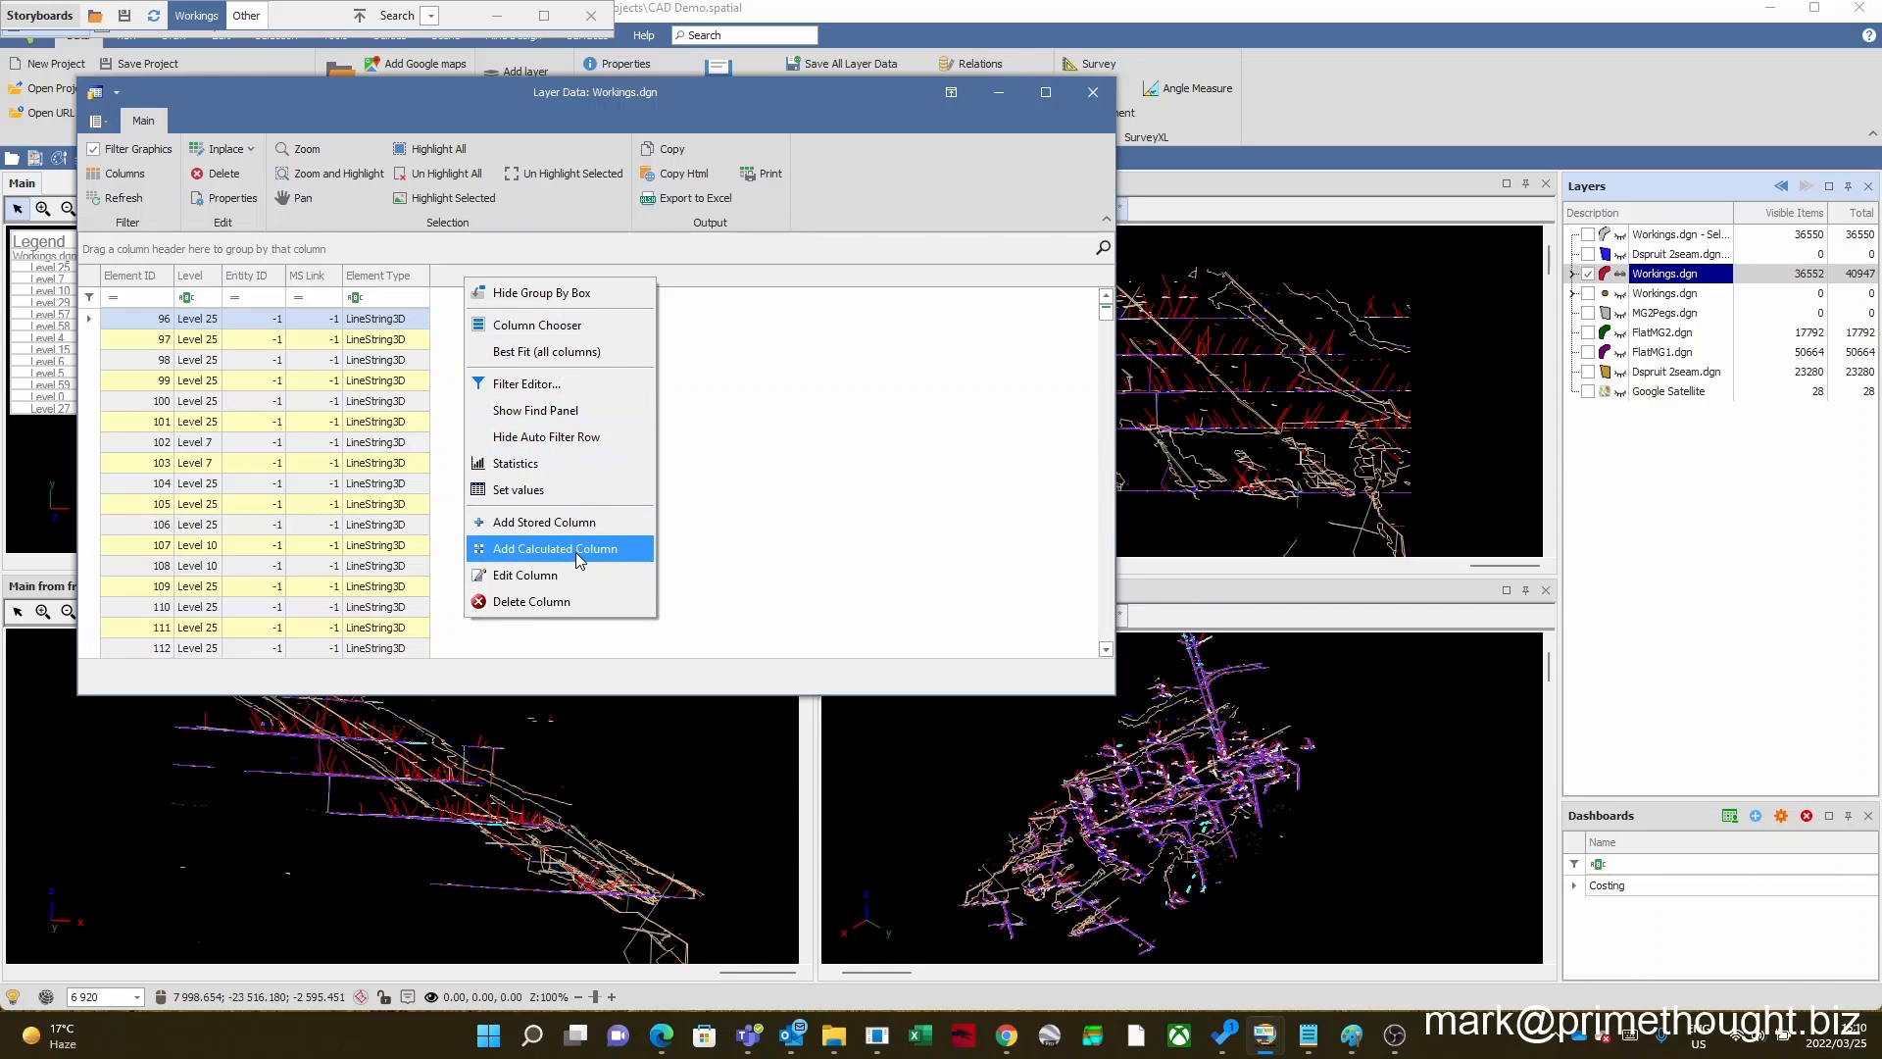
click(769, 473)
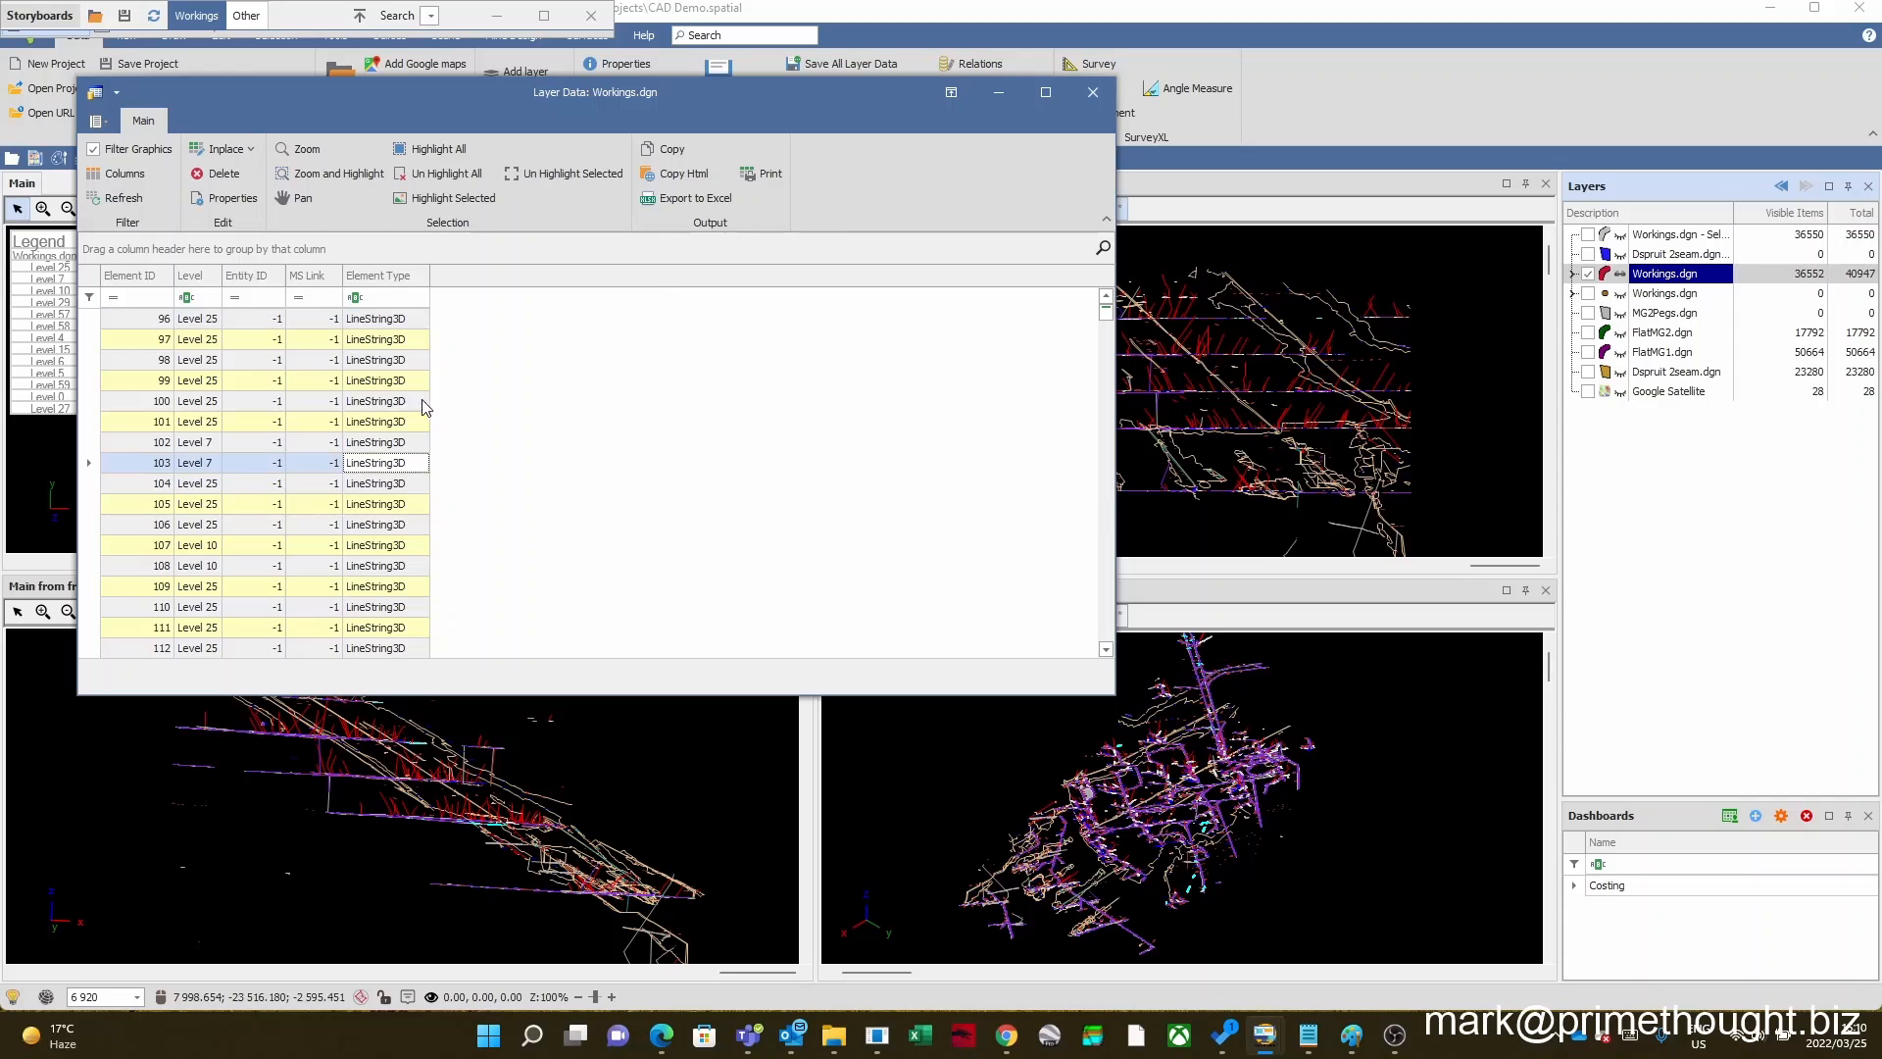
Step: Close the Workings.dgn data table and display the unlabelled storyboard view between 4 views and Cost with Dashboard, keeping the Storyboards window rolled up
click(98, 382)
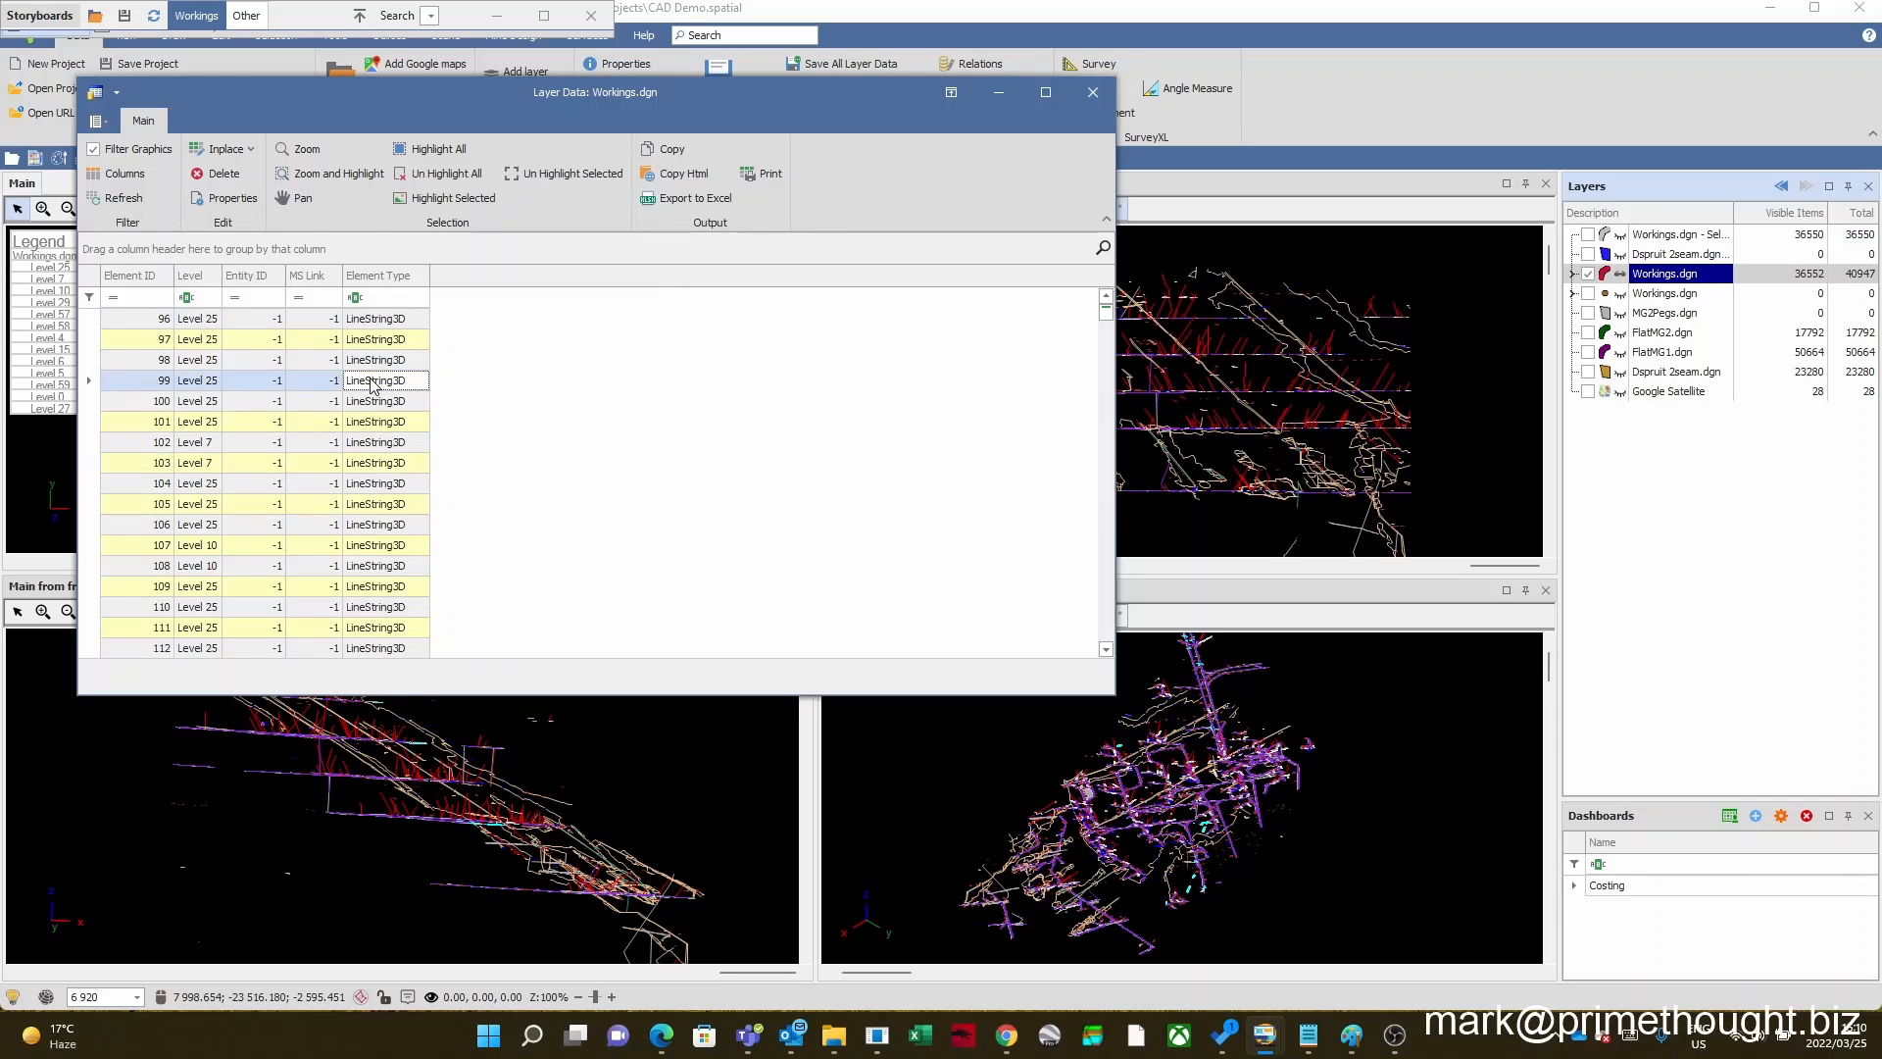
click(1093, 92)
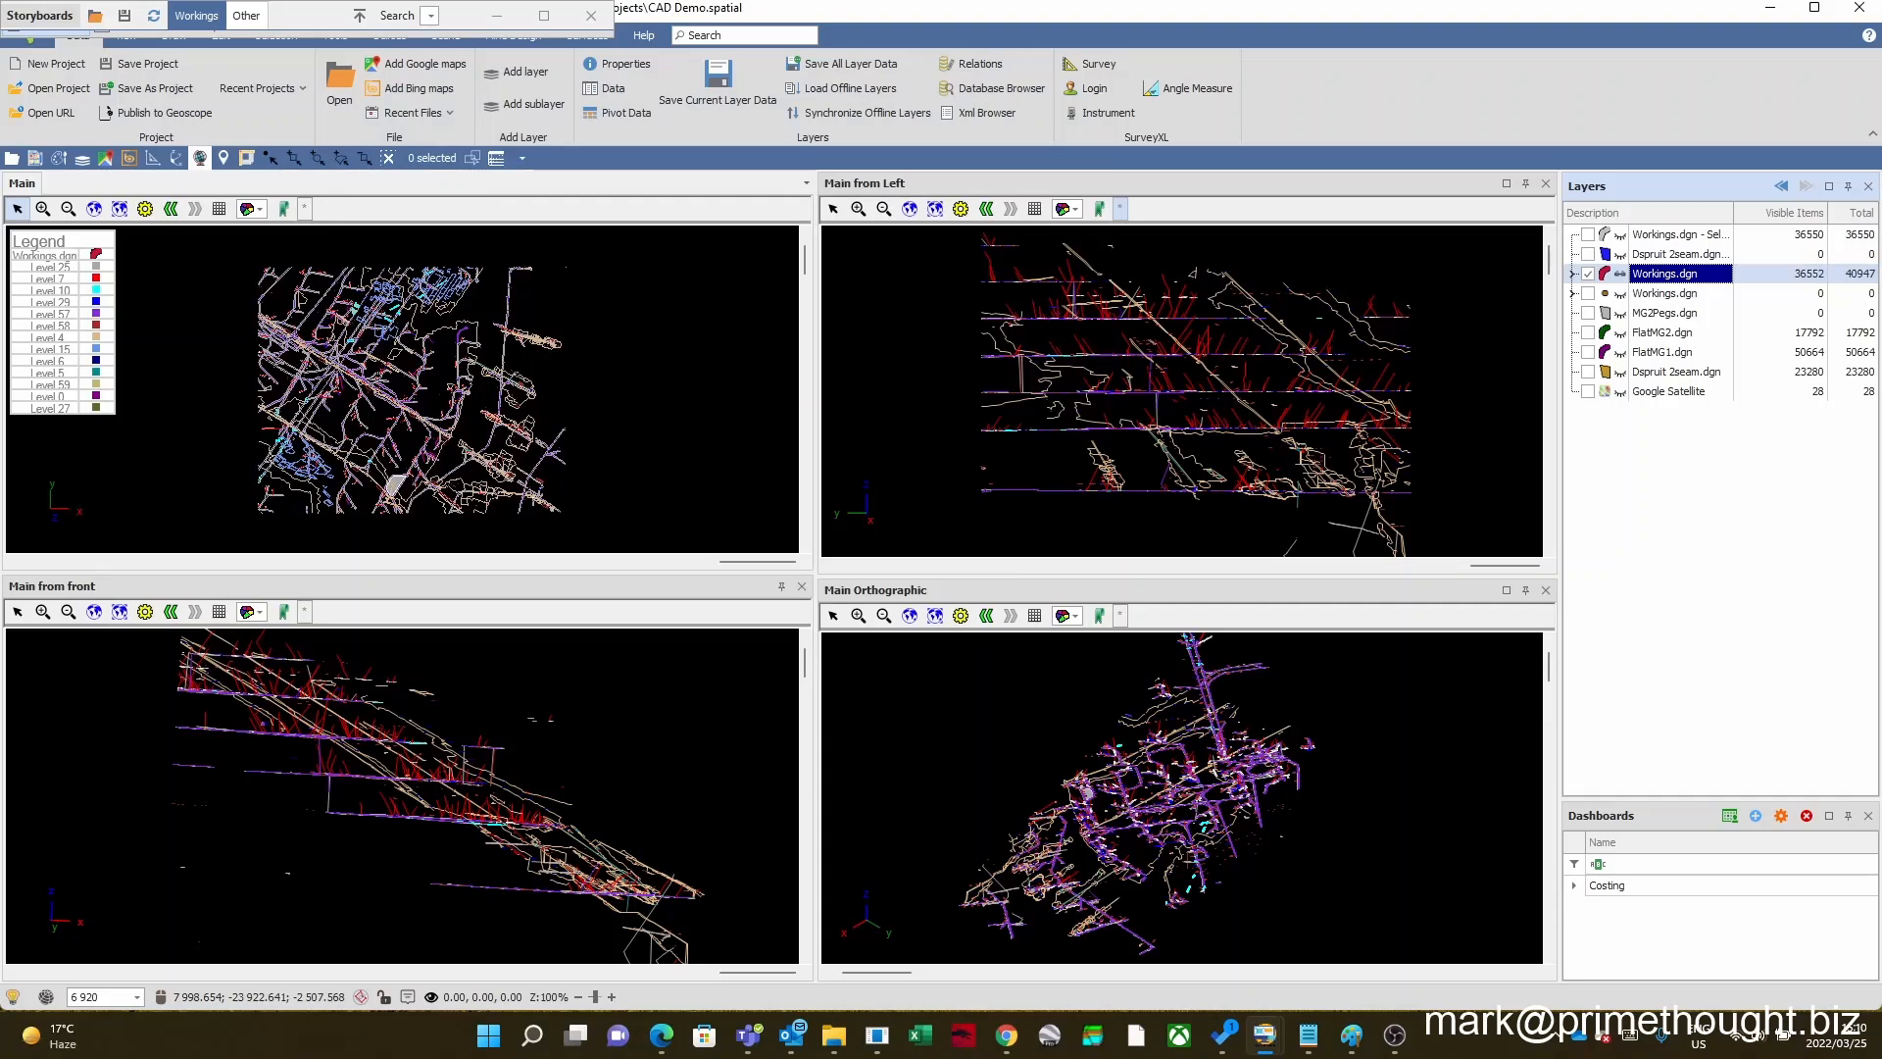
click(360, 15)
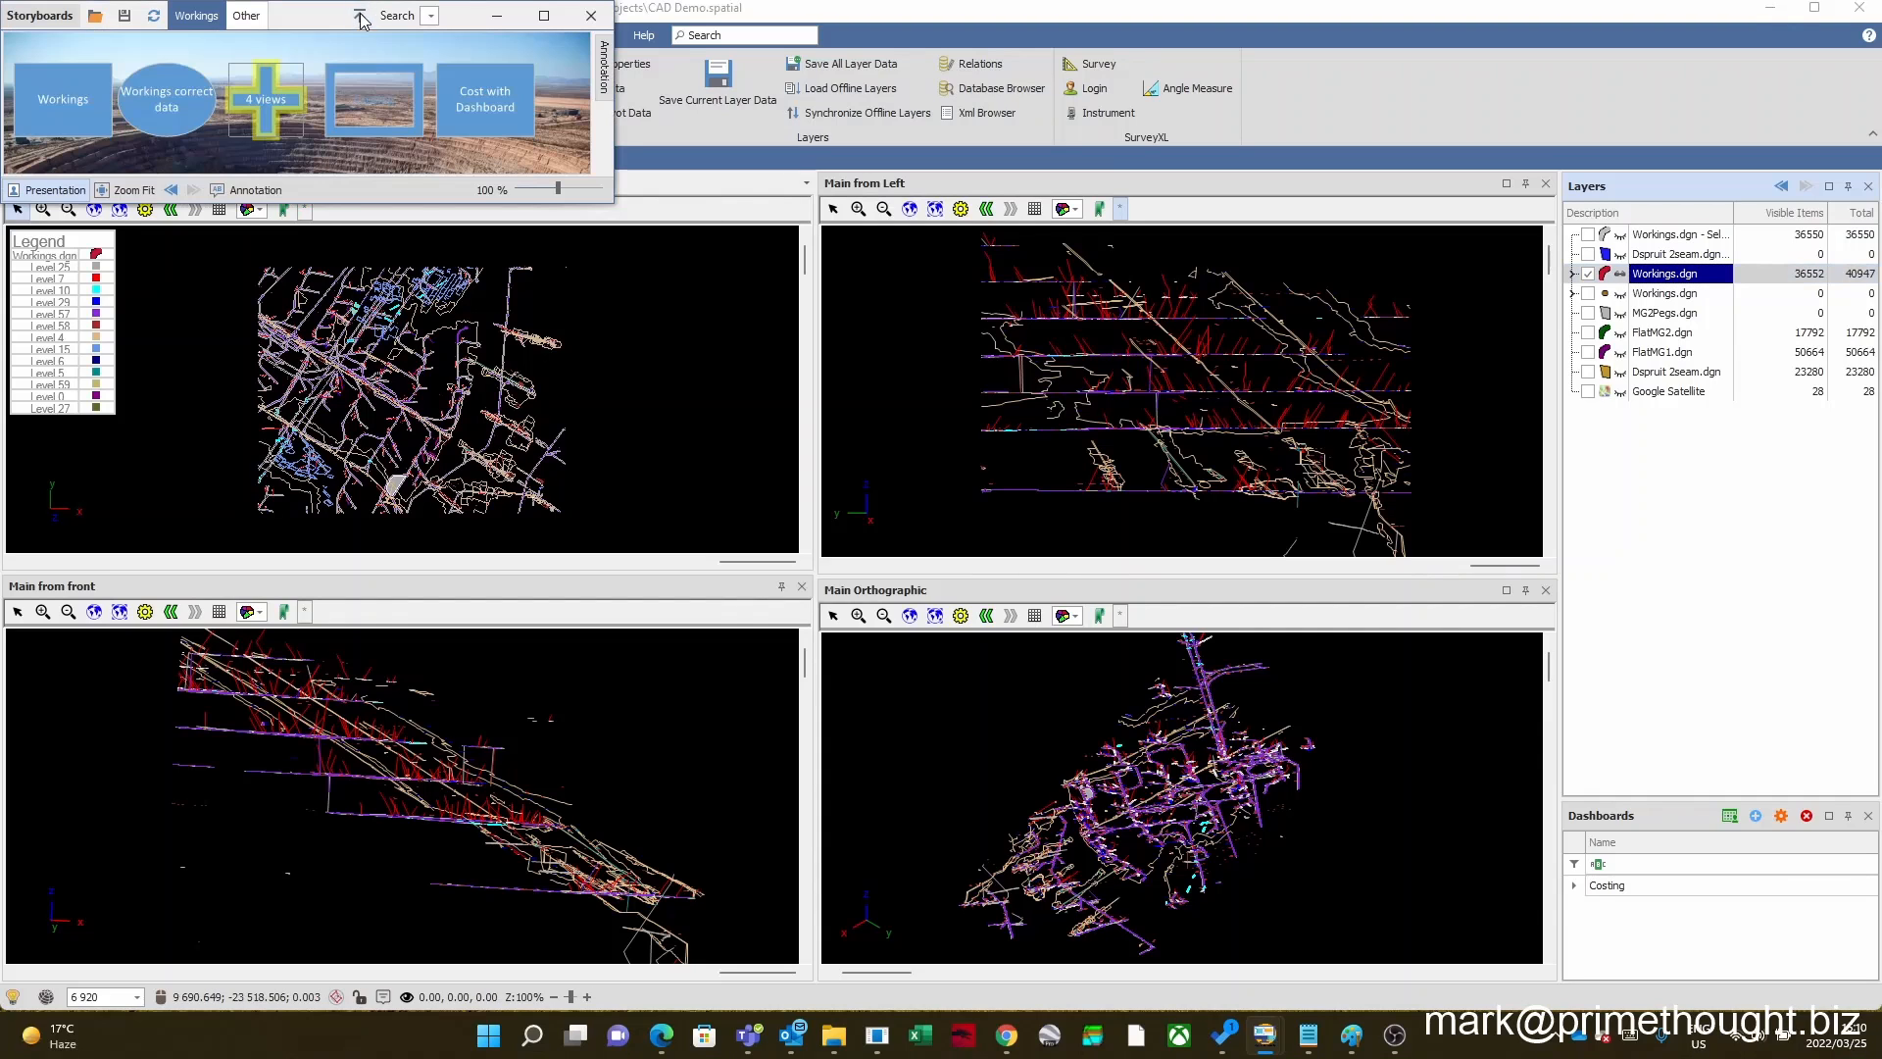
click(418, 93)
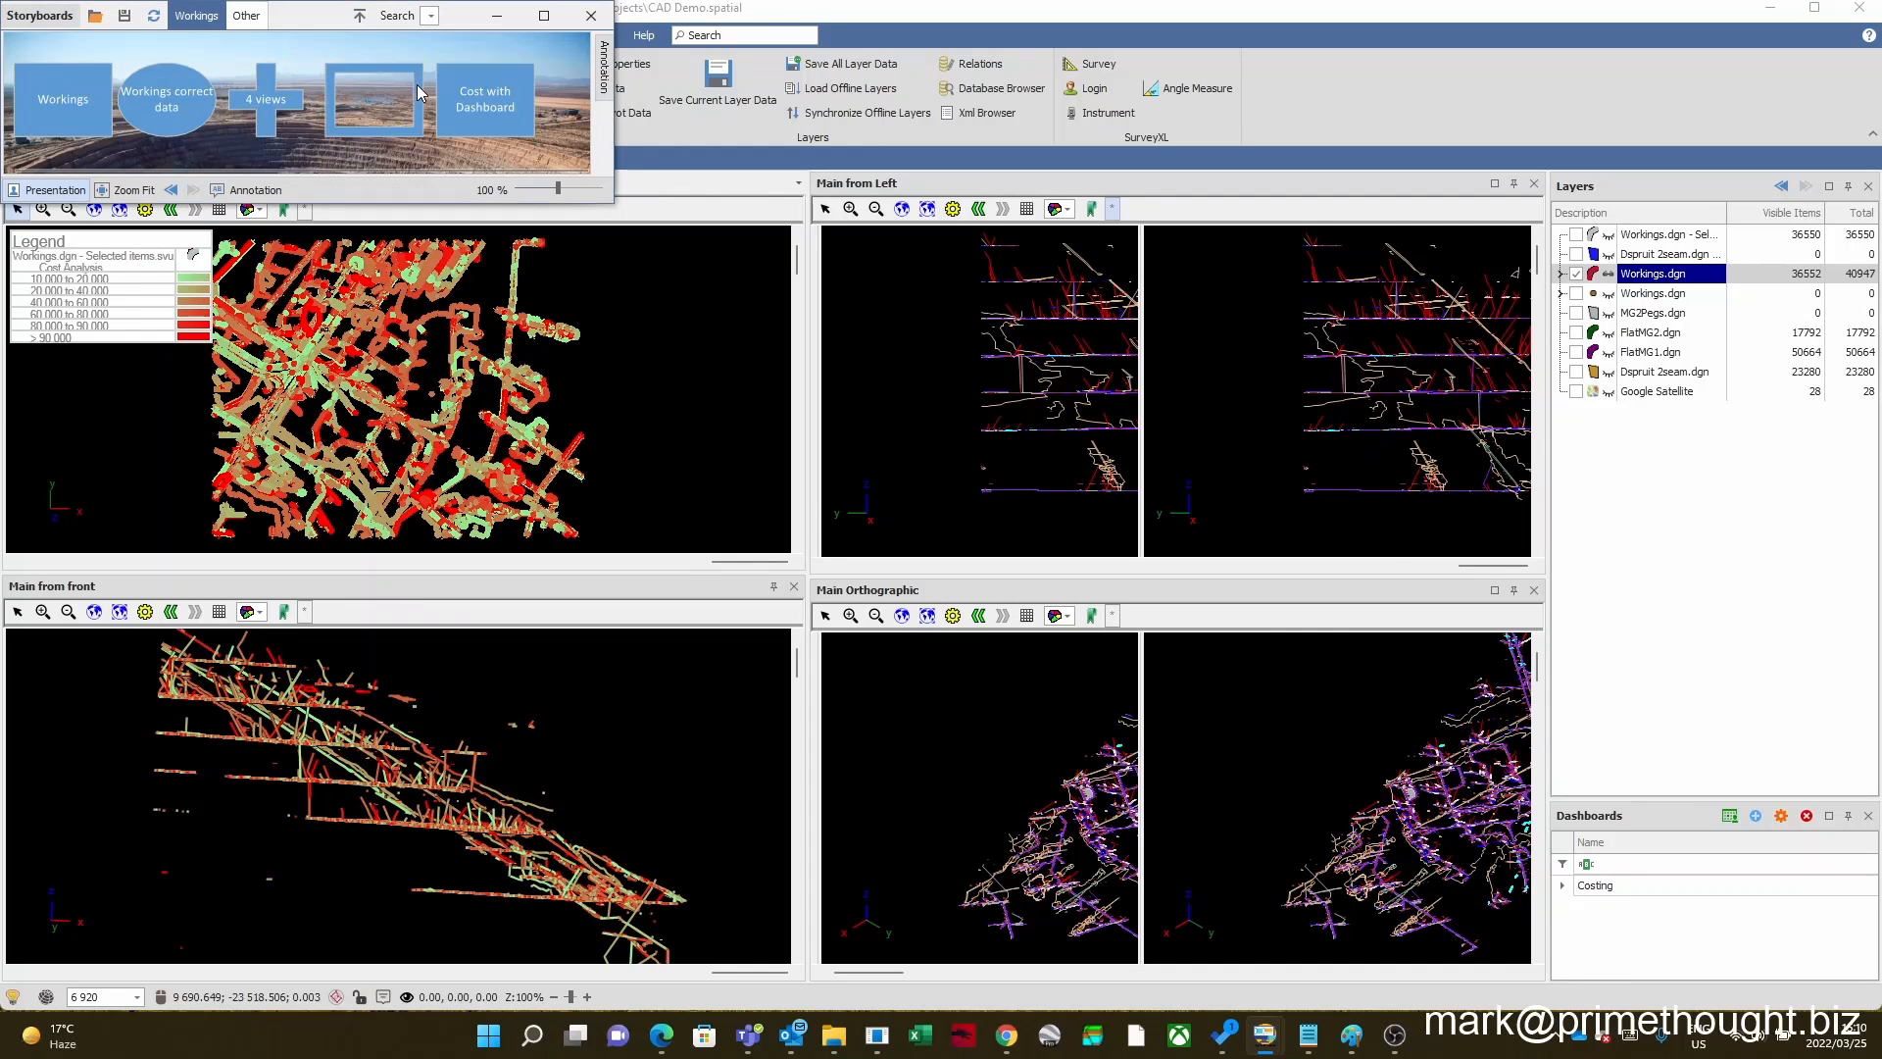
click(360, 17)
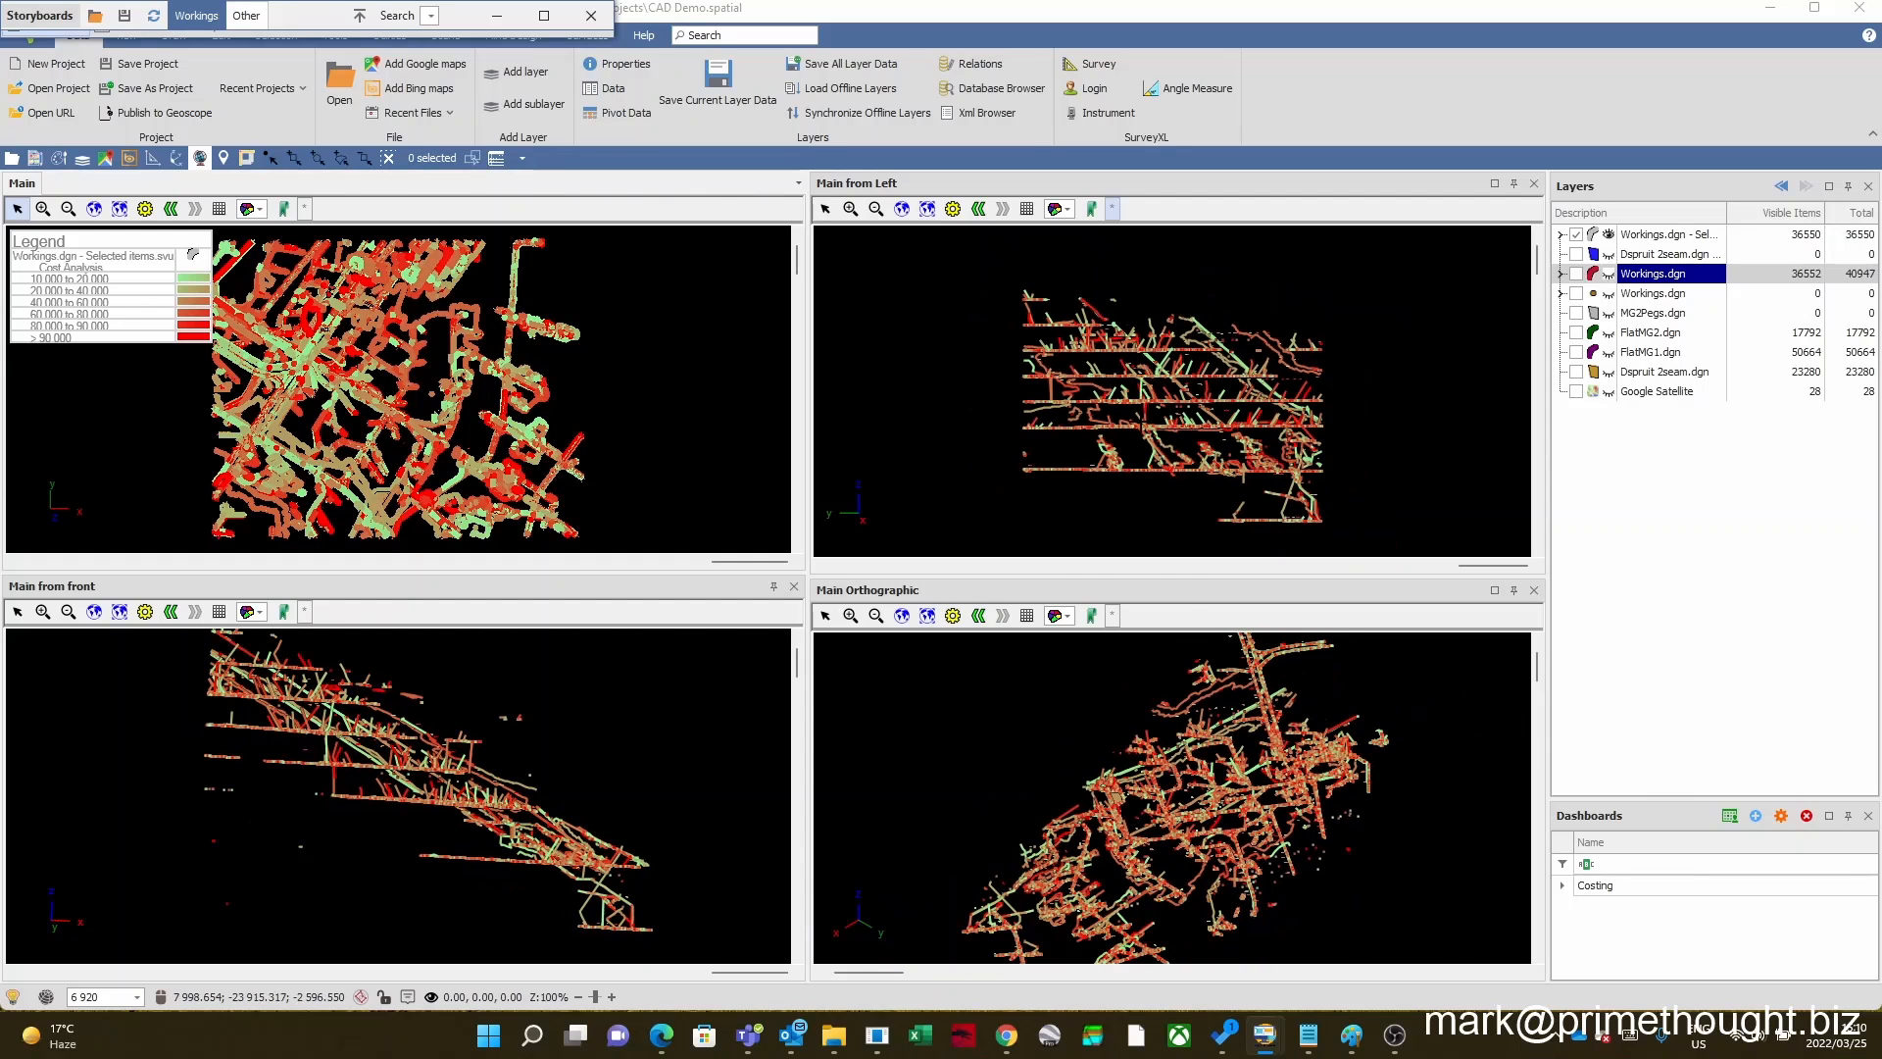
Step: Examine the cost breakdown and group columns in the data table of the Workings.dgn - Selected items layer
click(1651, 237)
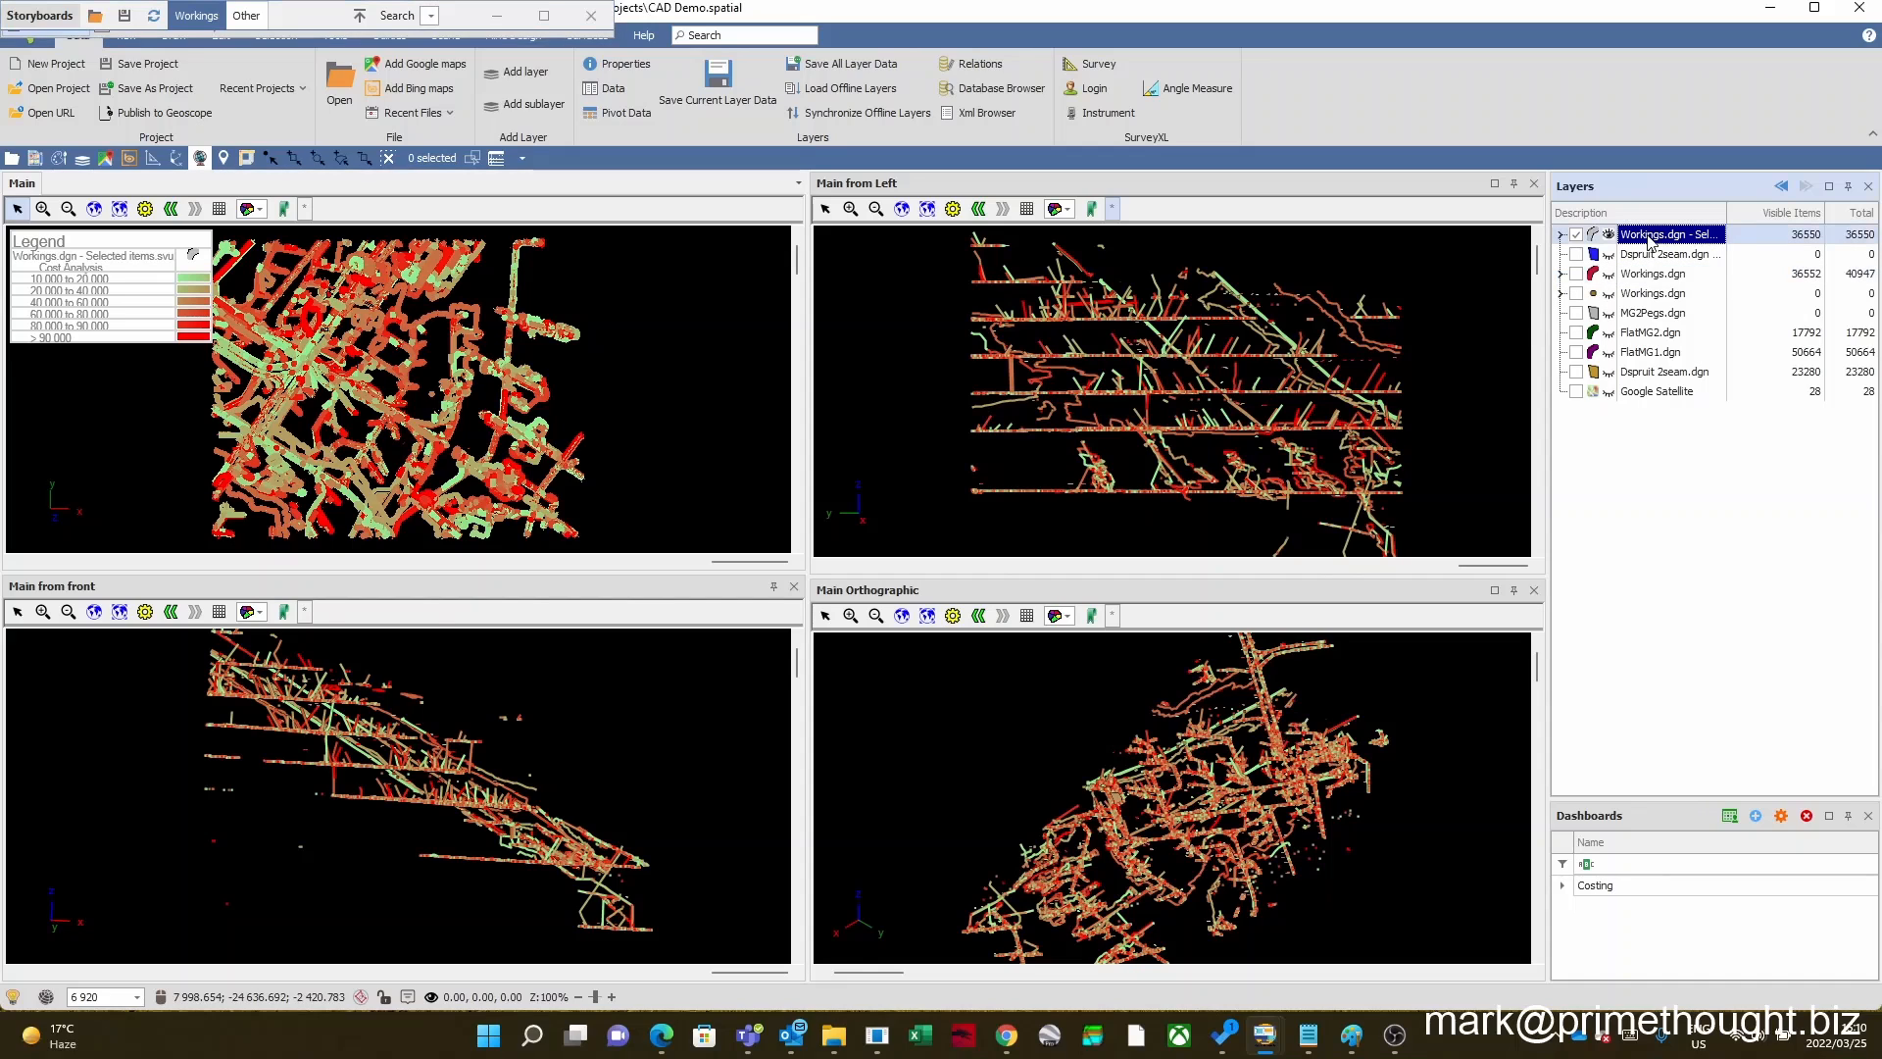
right_click(1652, 238)
click(1707, 271)
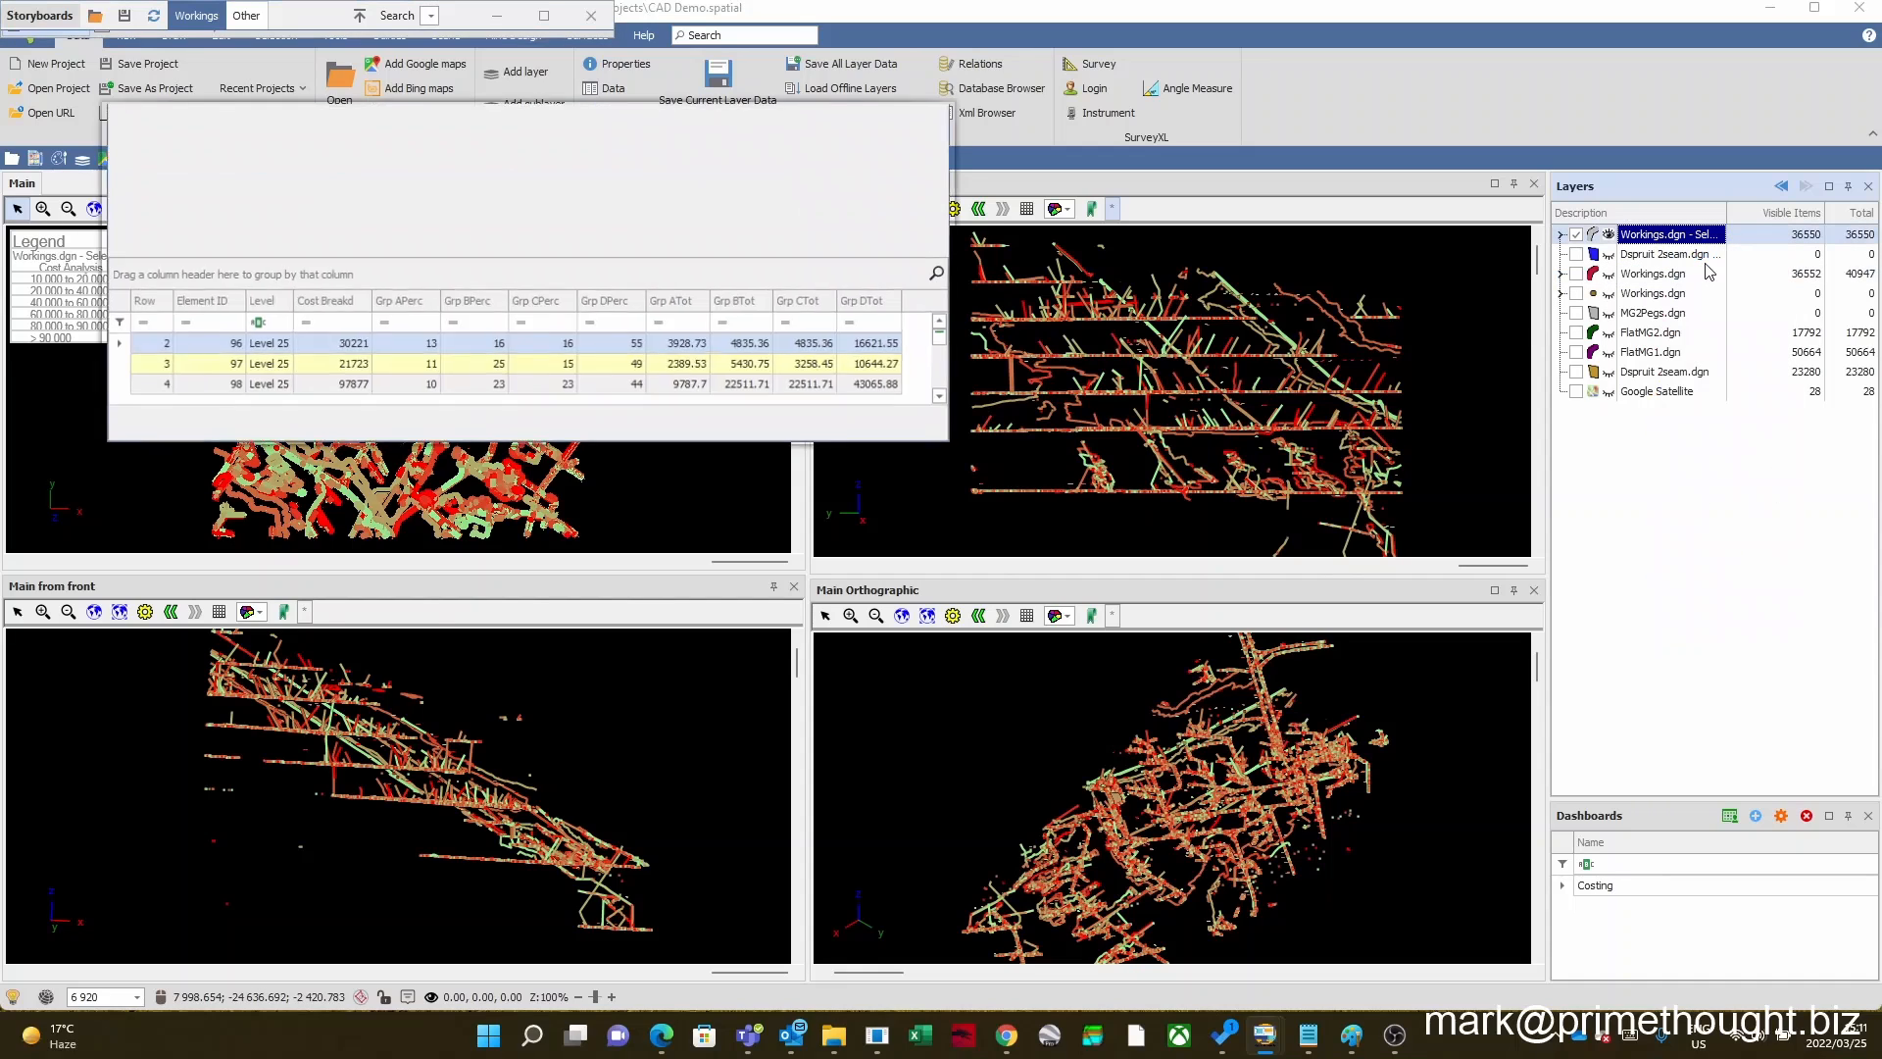
drag(951, 443, 1182, 692)
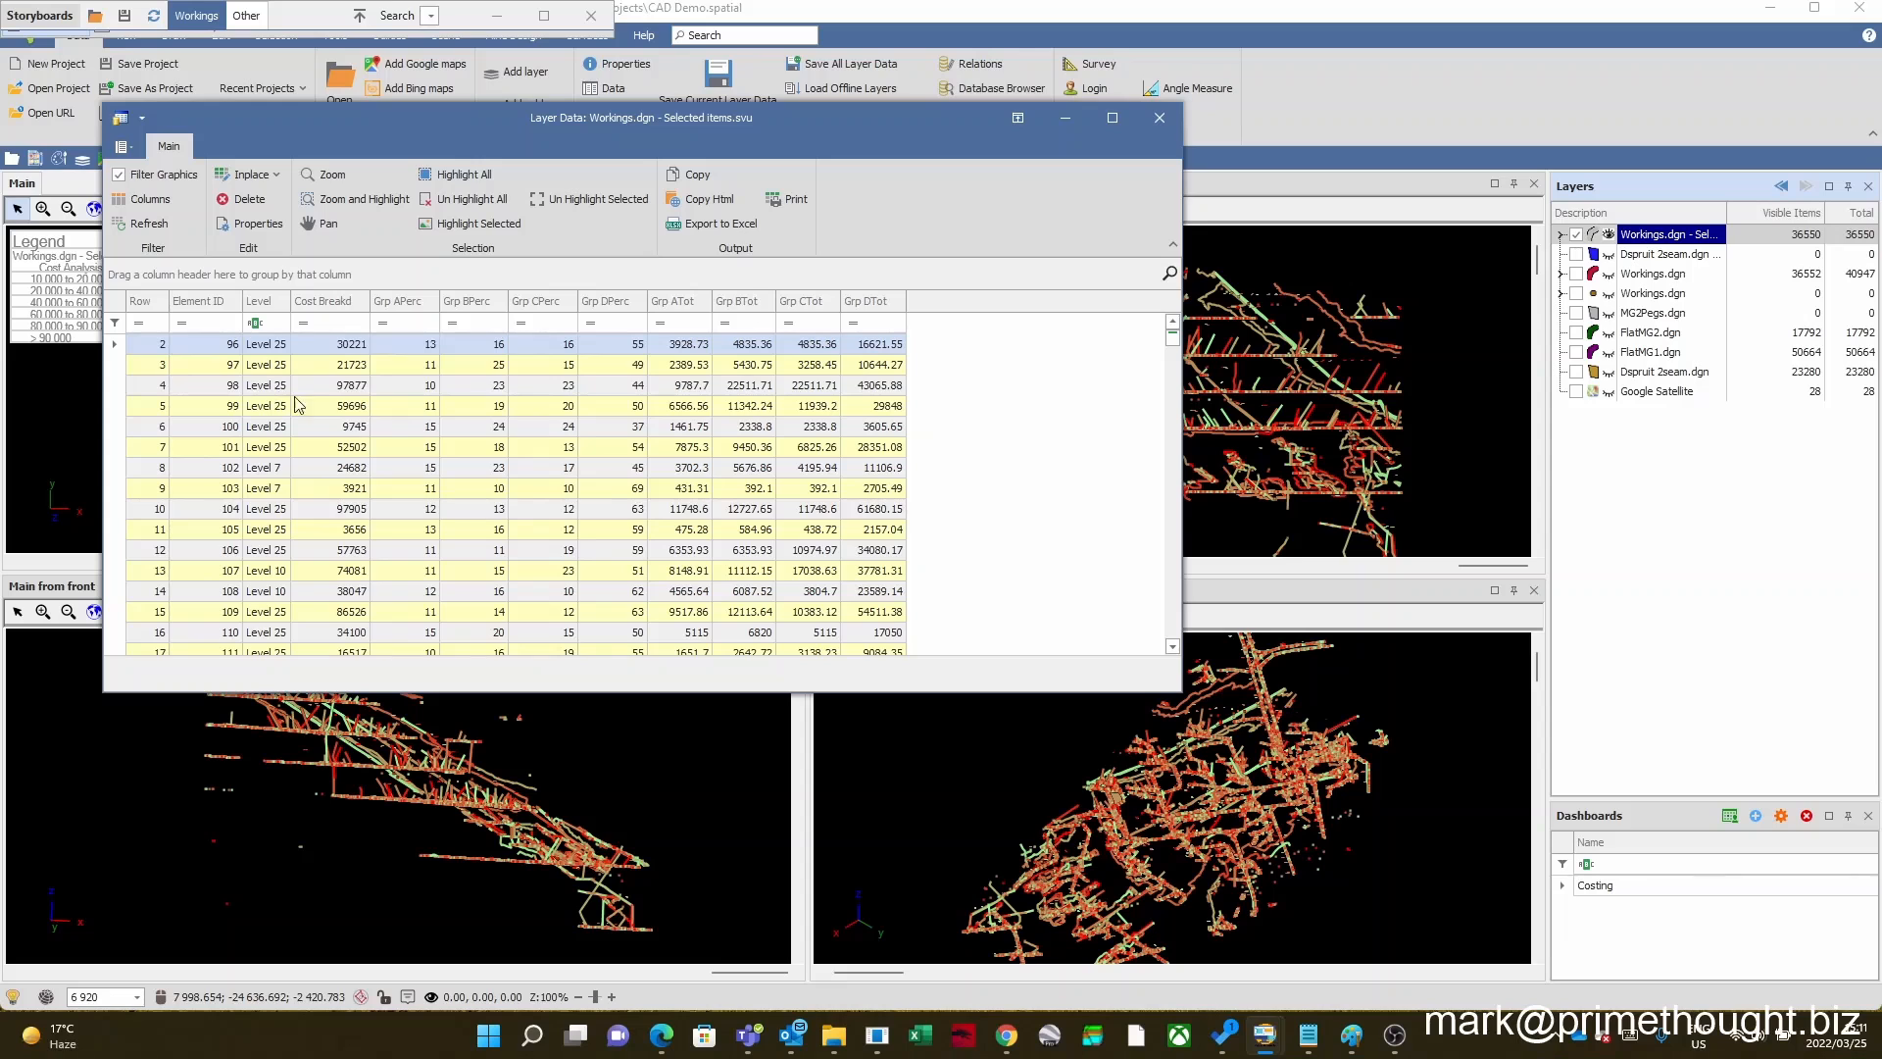
scroll(355, 492, down, 4)
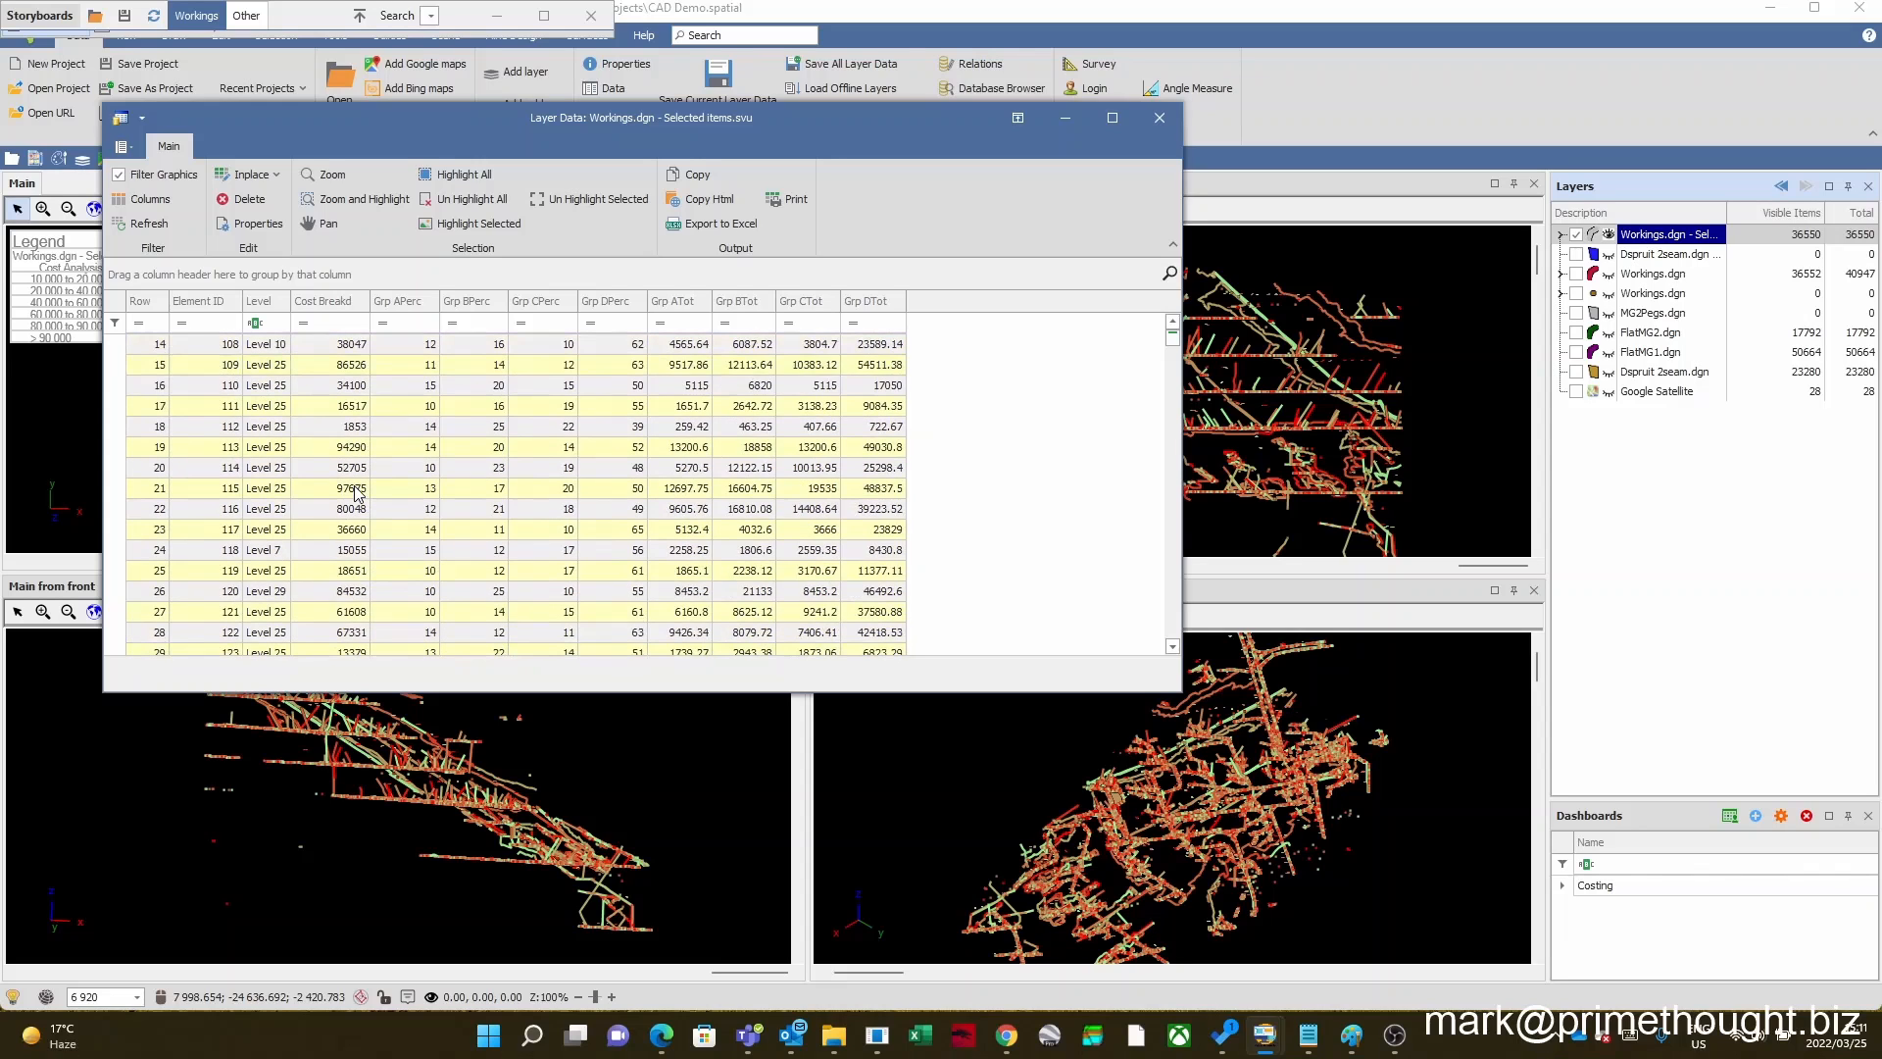
scroll(355, 493, up, 4)
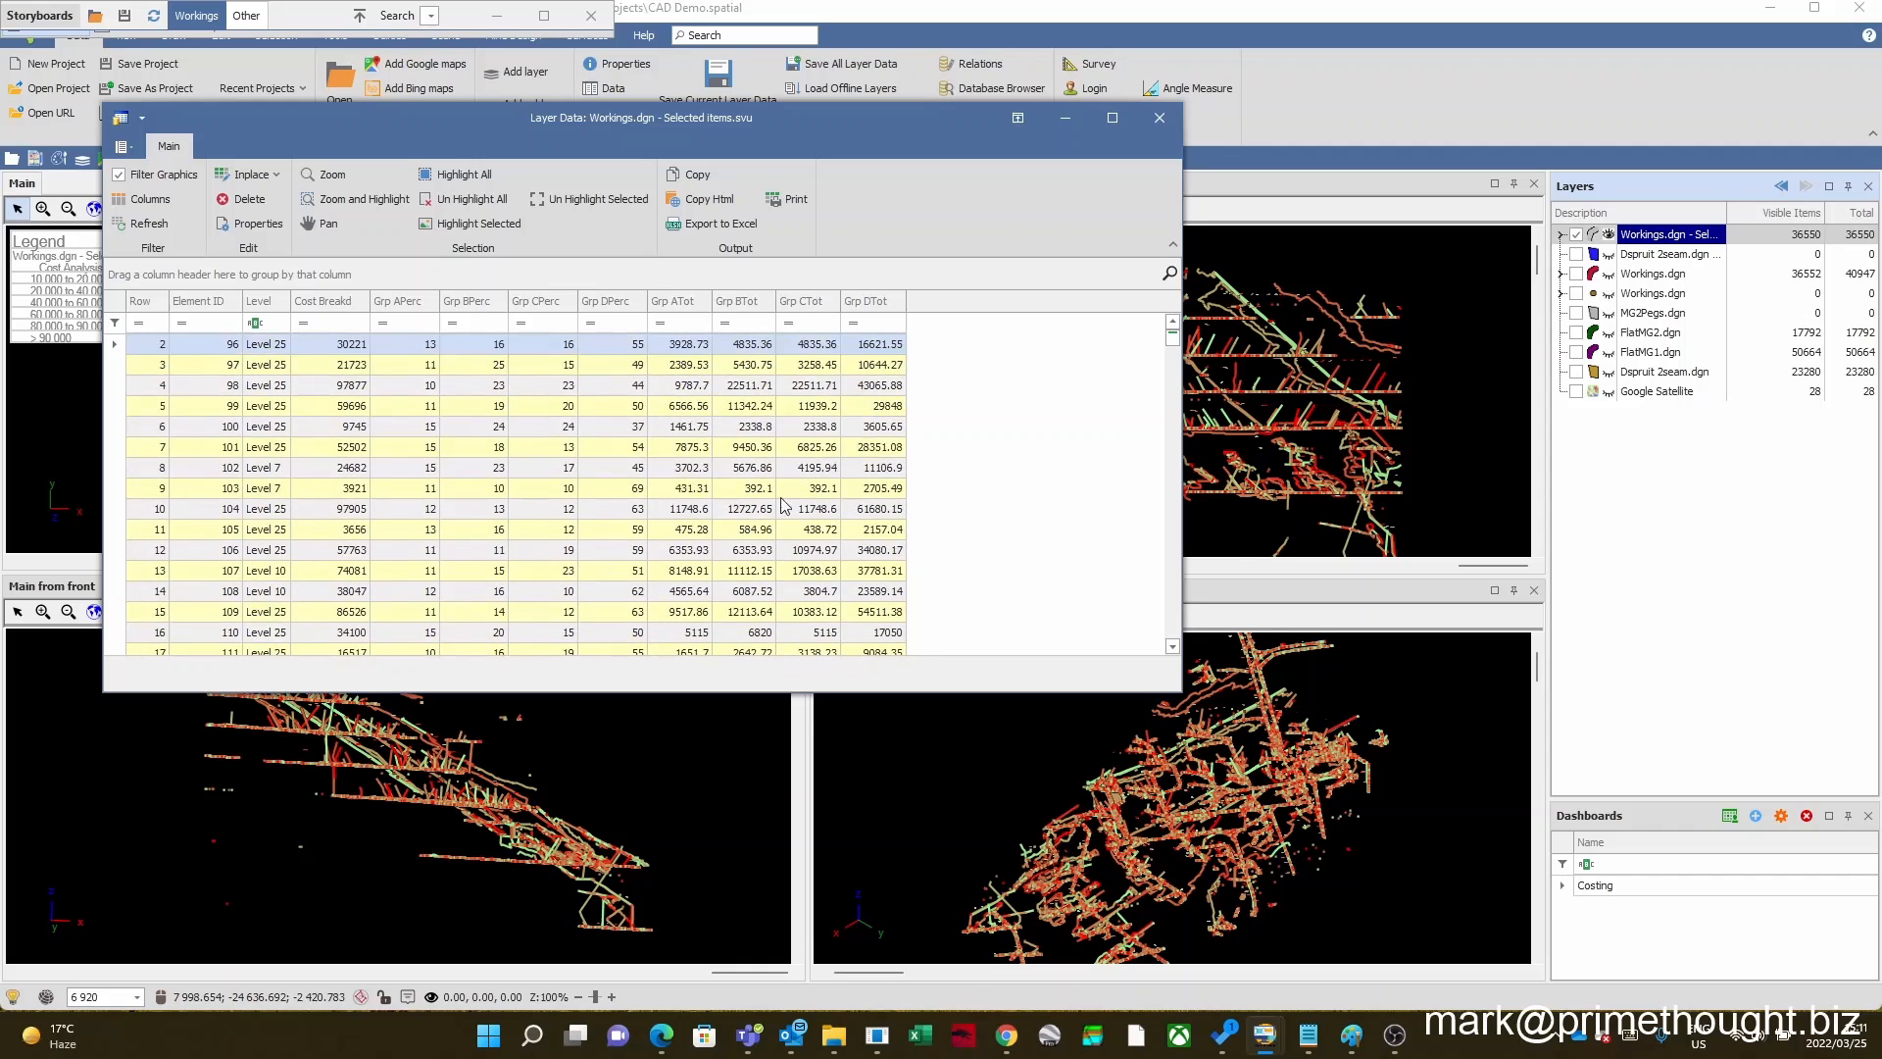
click(1159, 118)
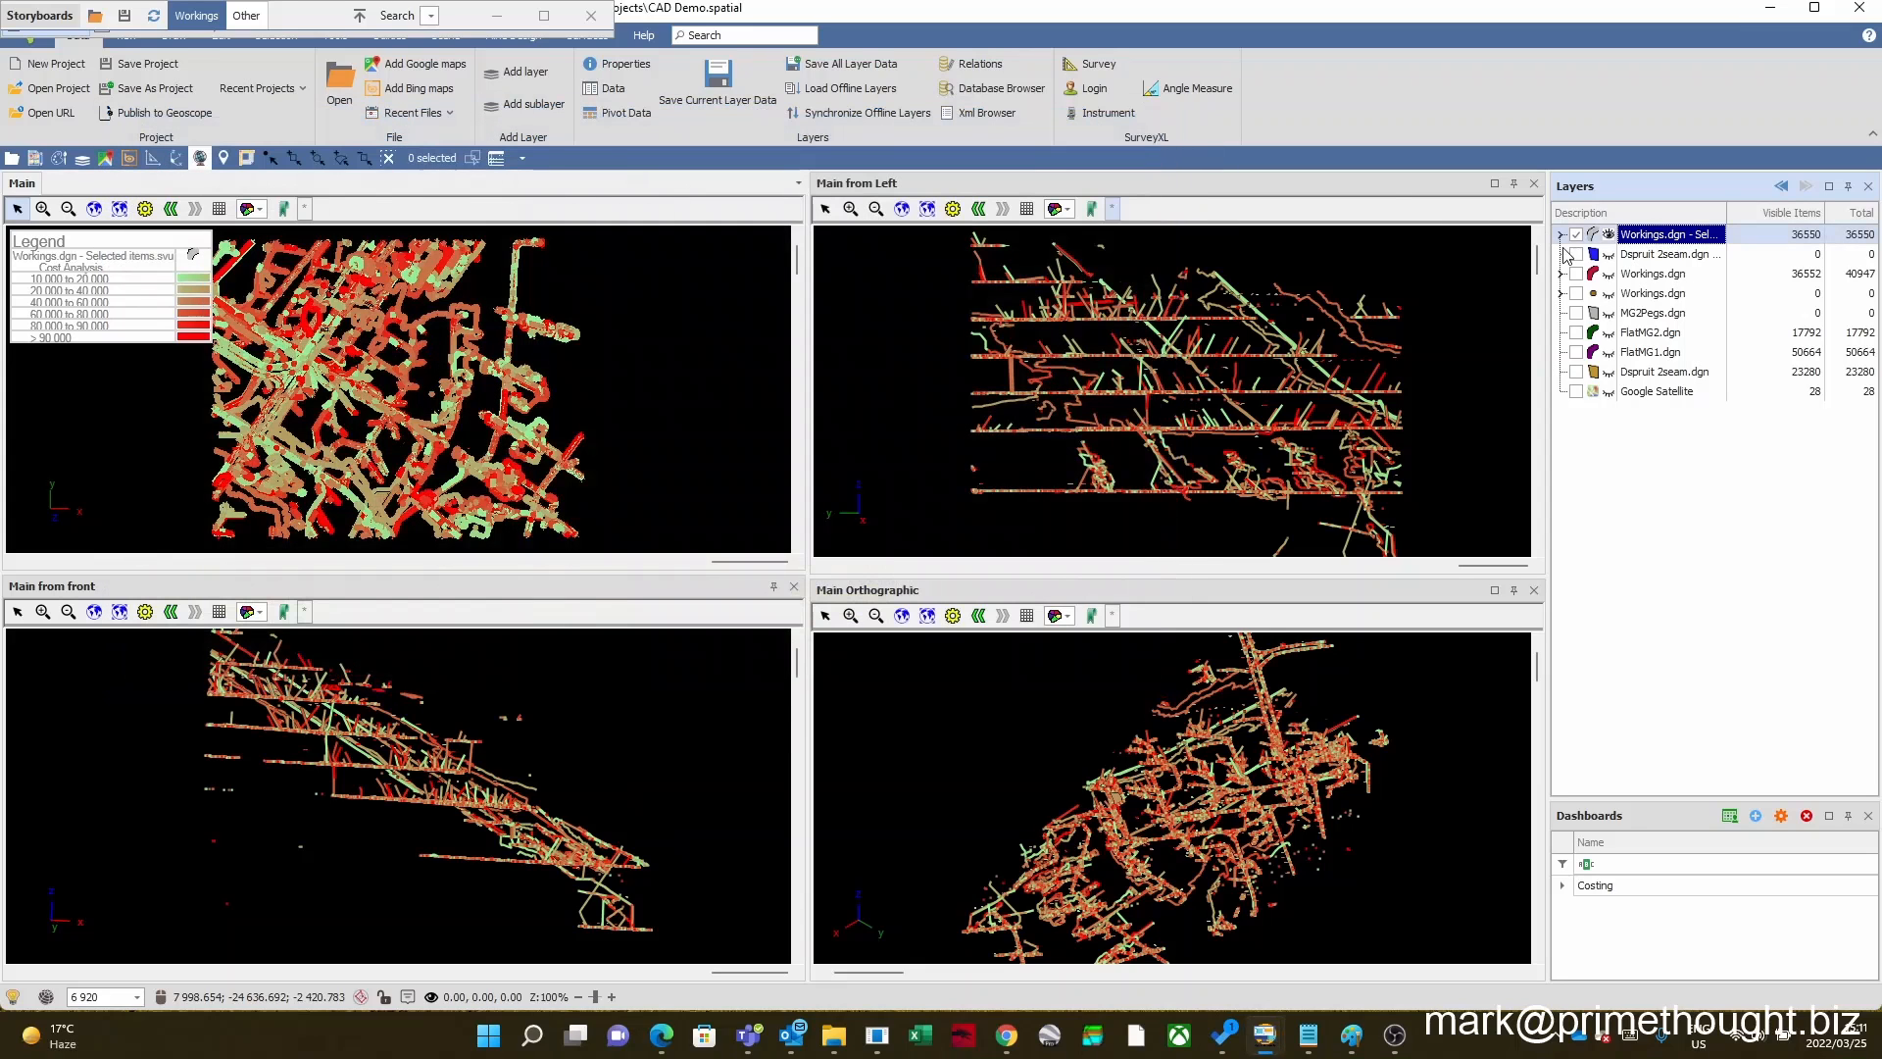
Step: Expand the selected items layer's Cost Analysis theme and hide the 10 000 to 20 000, 20 000 to 40 000 and 40 000 to 60 000 classes
click(1562, 236)
click(1656, 264)
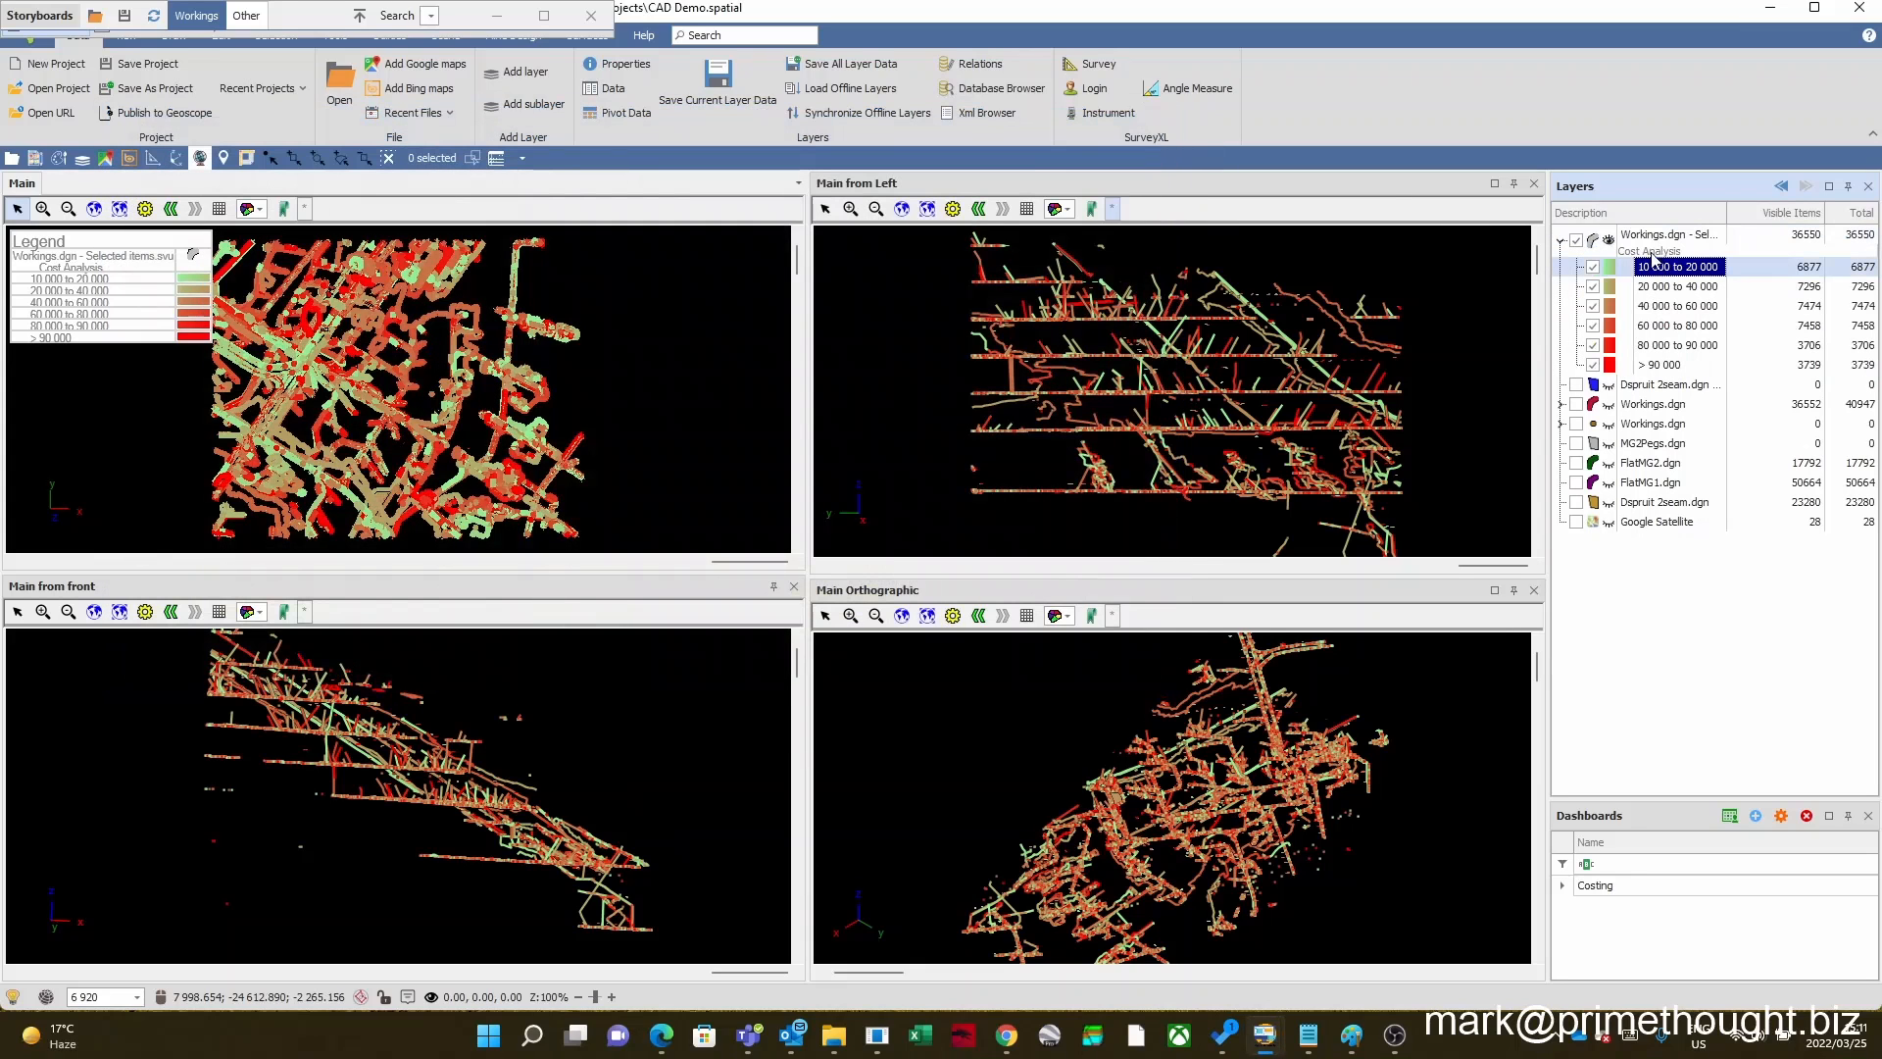
click(1666, 287)
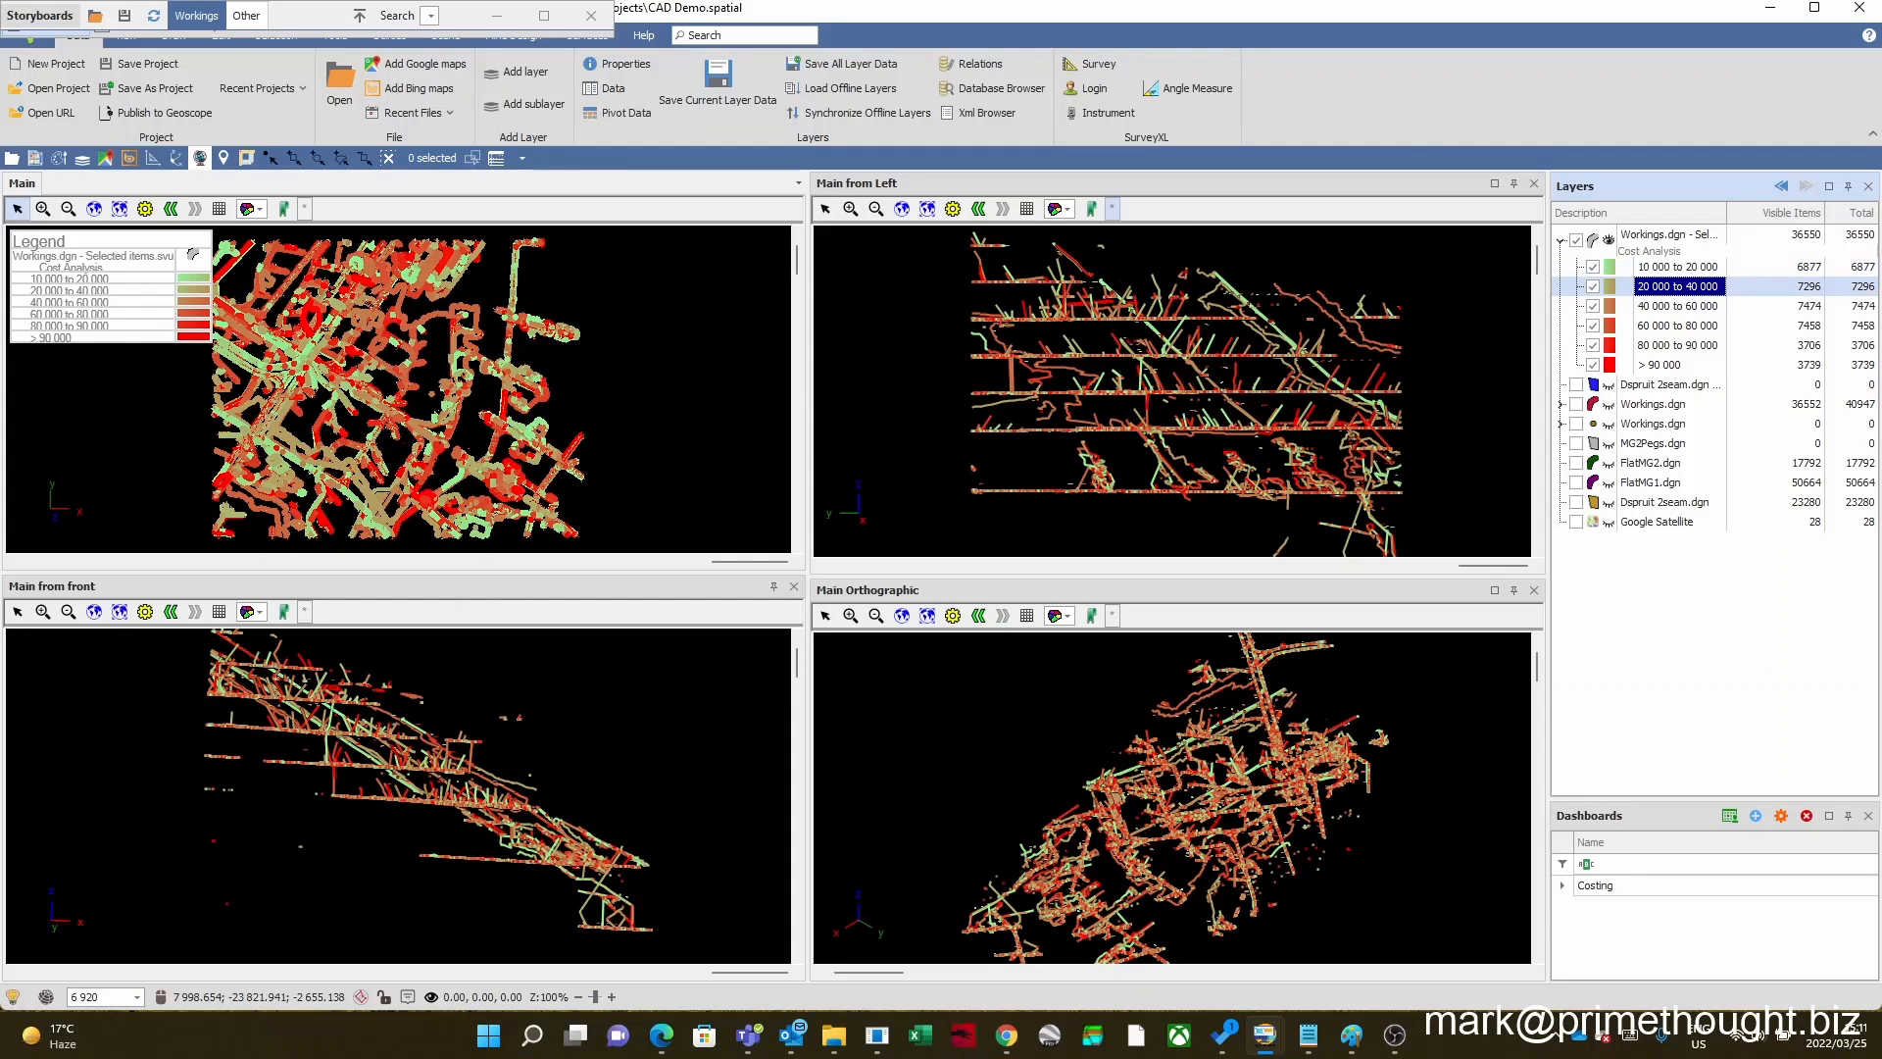
scroll(373, 397, up, 2)
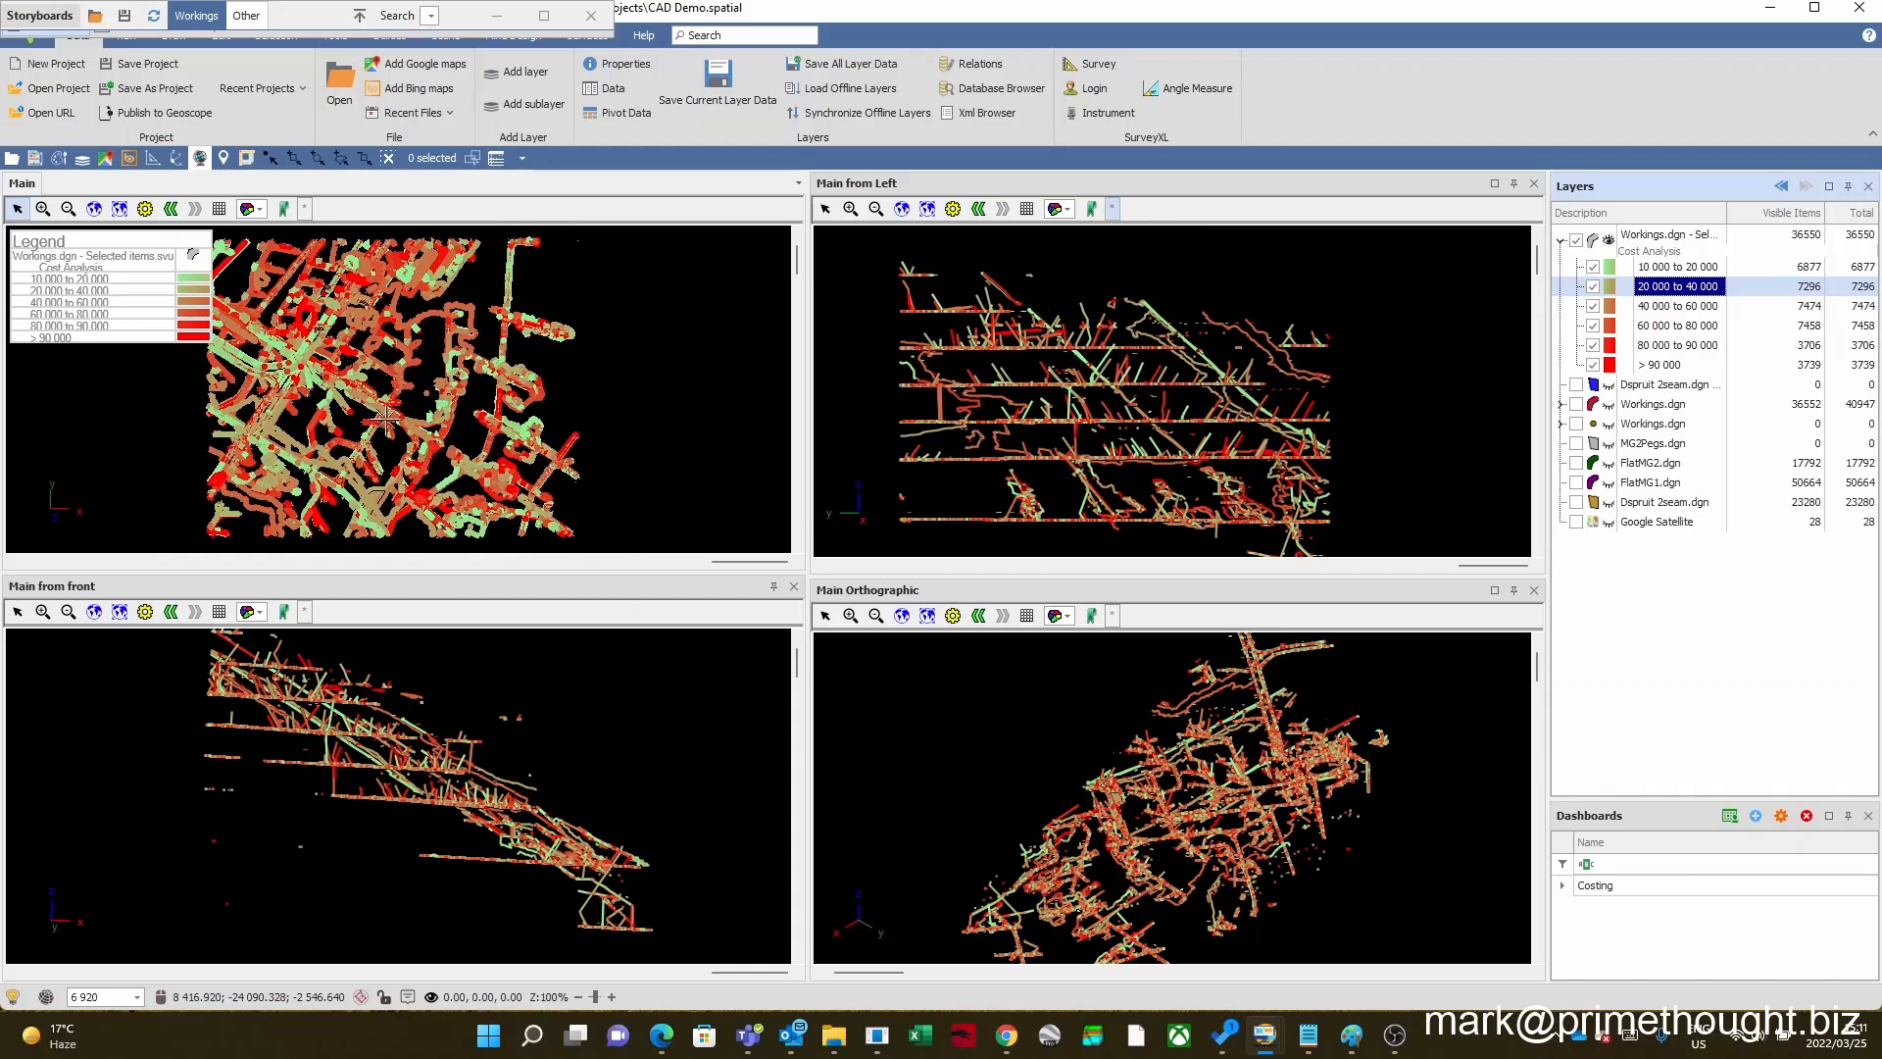
click(1593, 268)
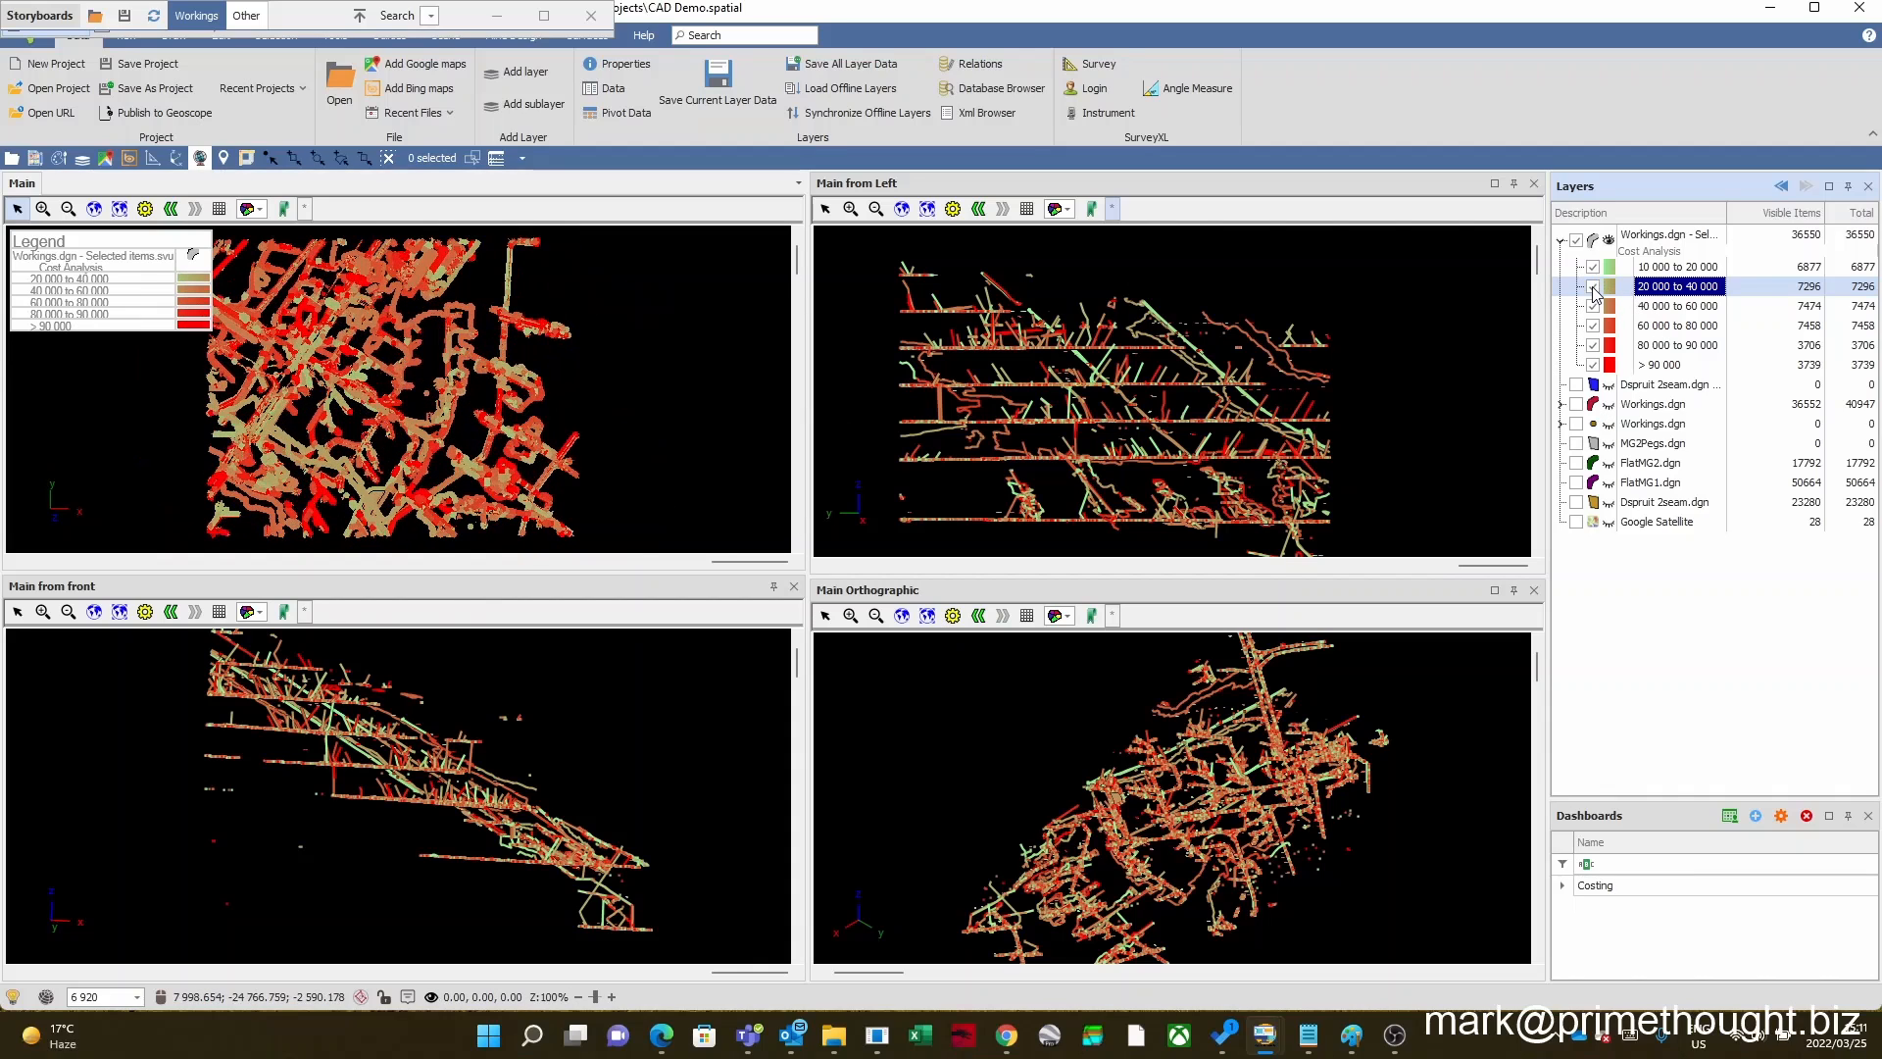
click(1593, 288)
click(1593, 307)
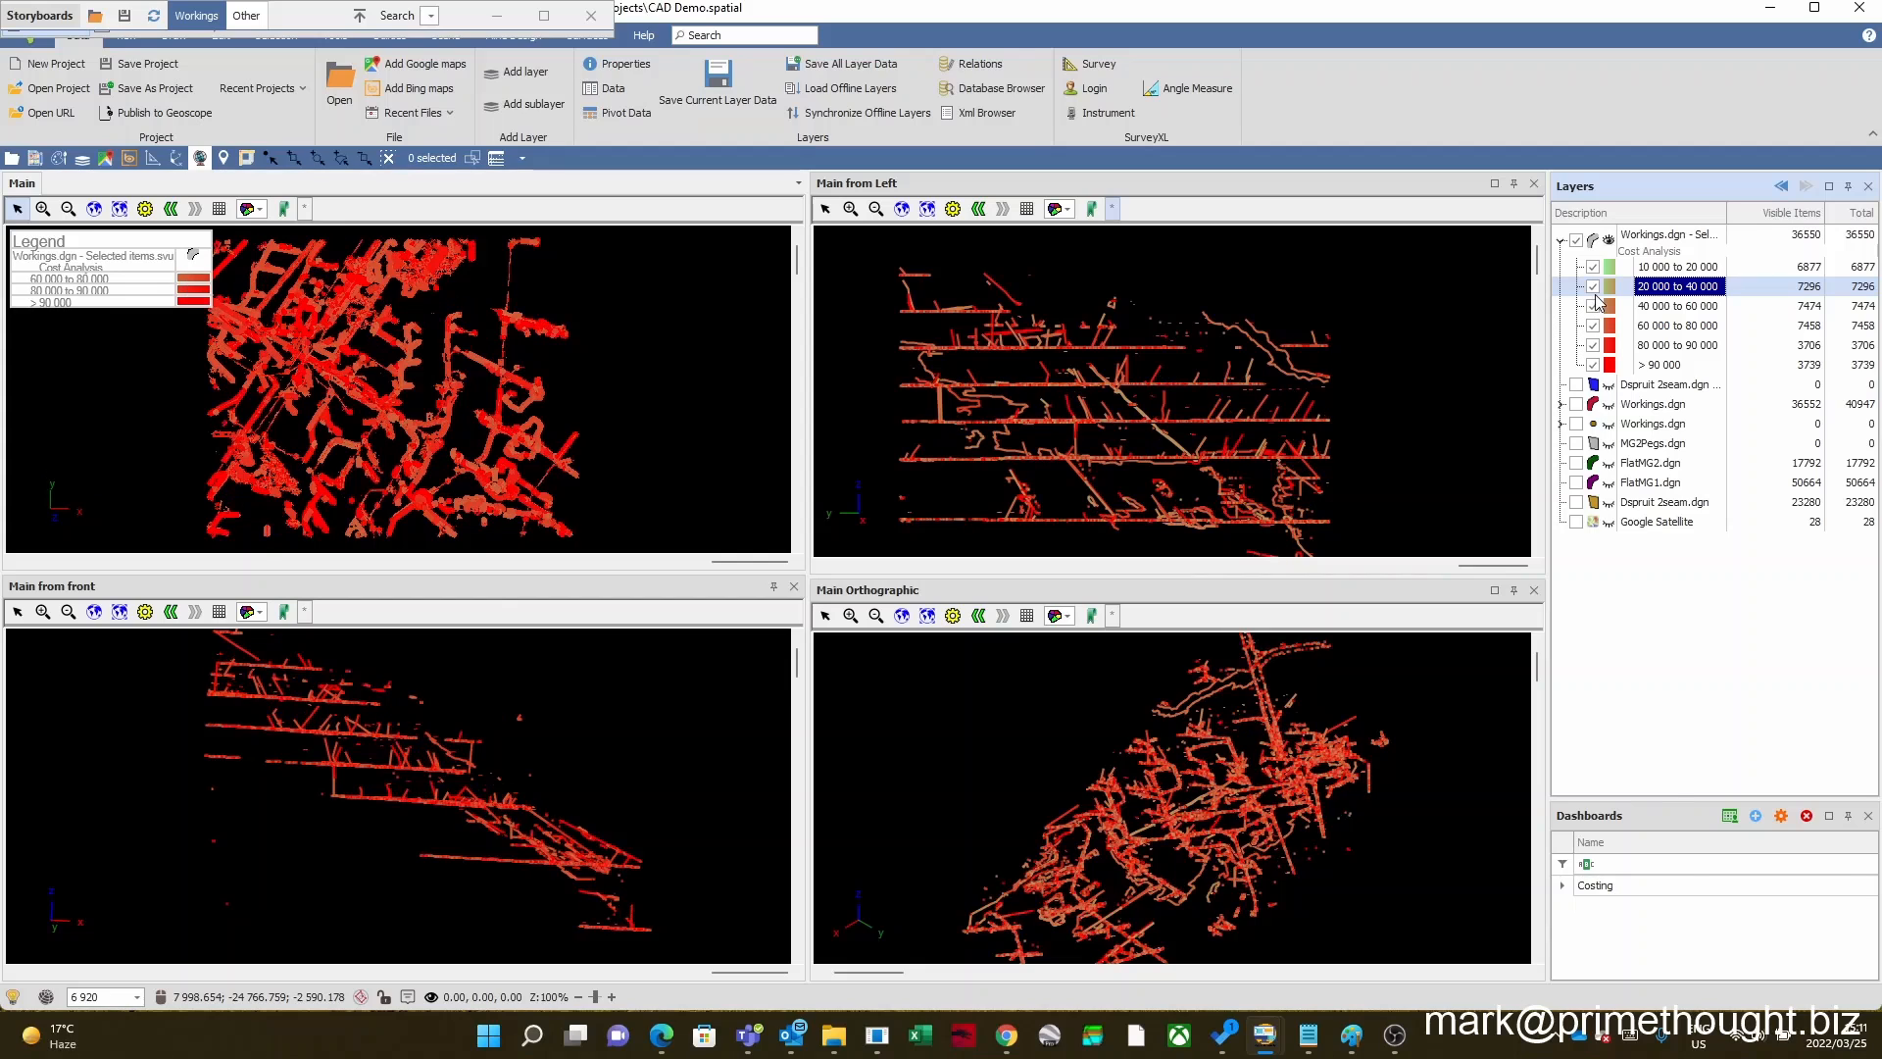
Step: Isolate the 80 000 to 90 000 cost class and examine its workings at different scales in the Main view
click(1663, 326)
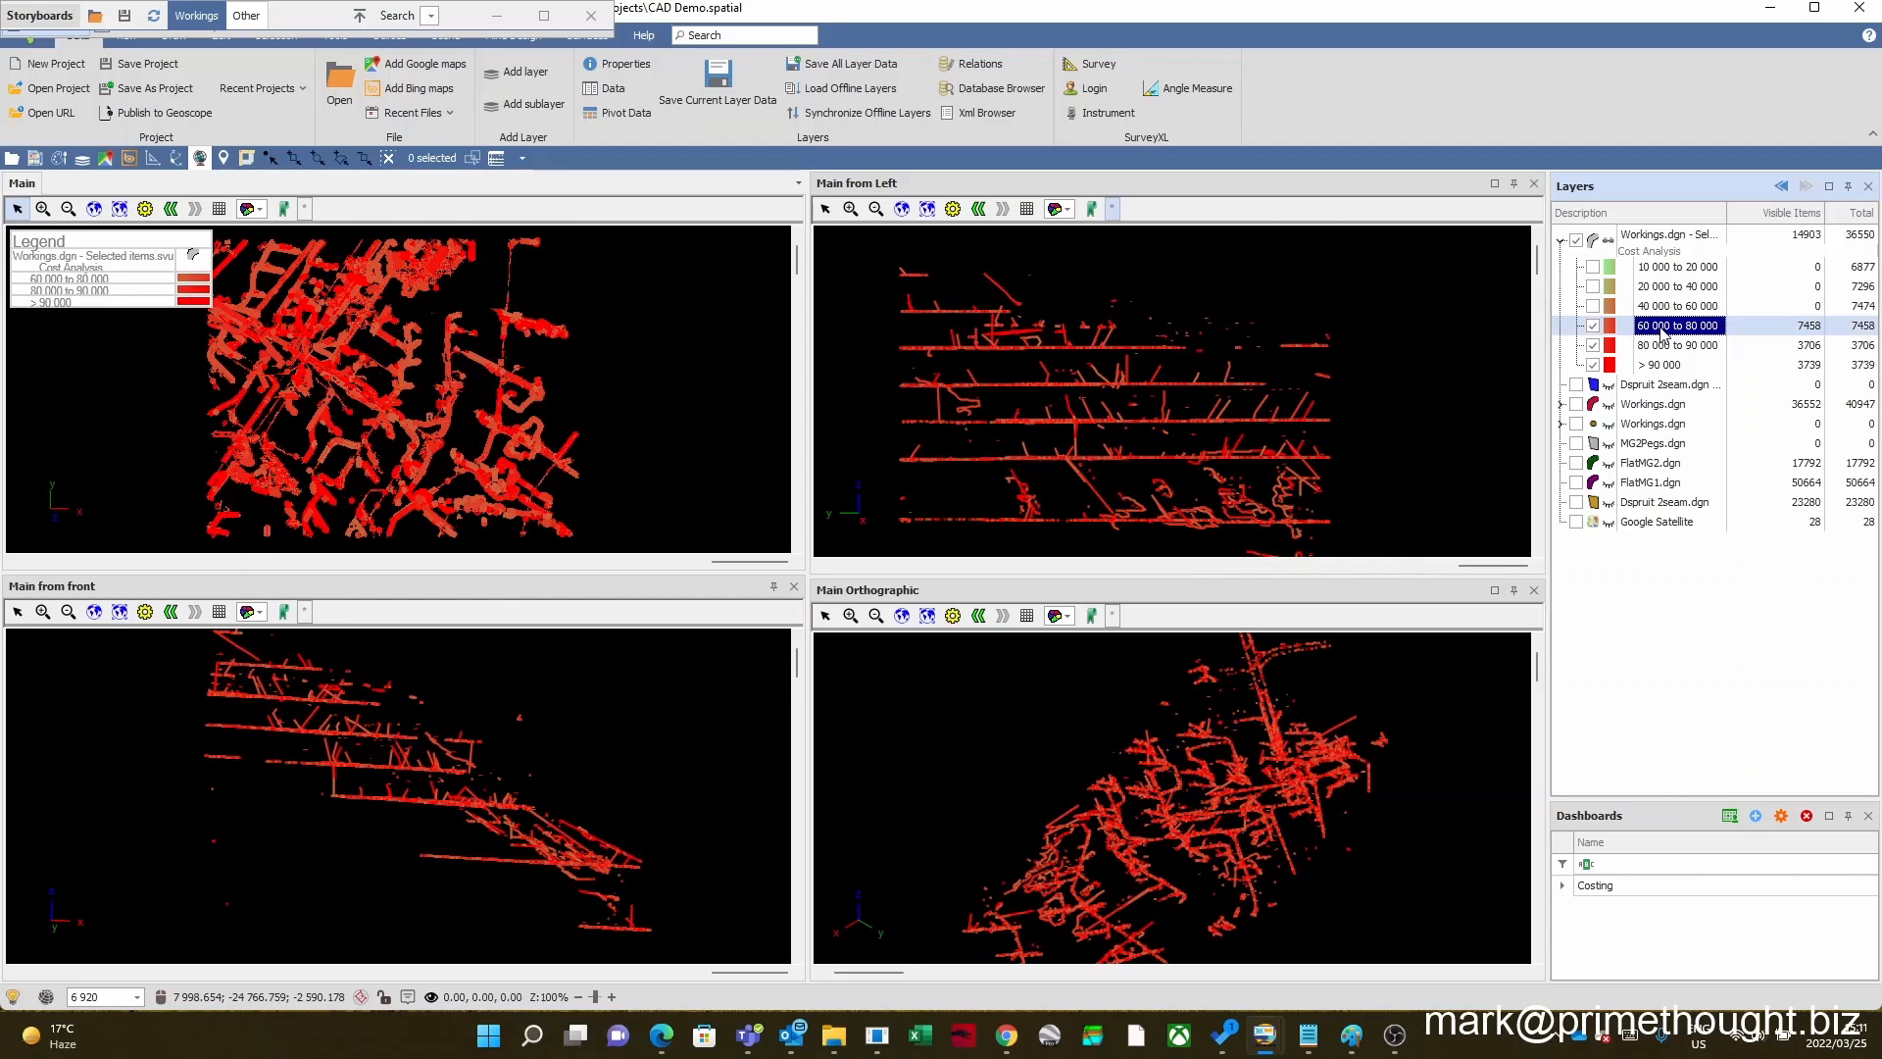
right_click(1655, 346)
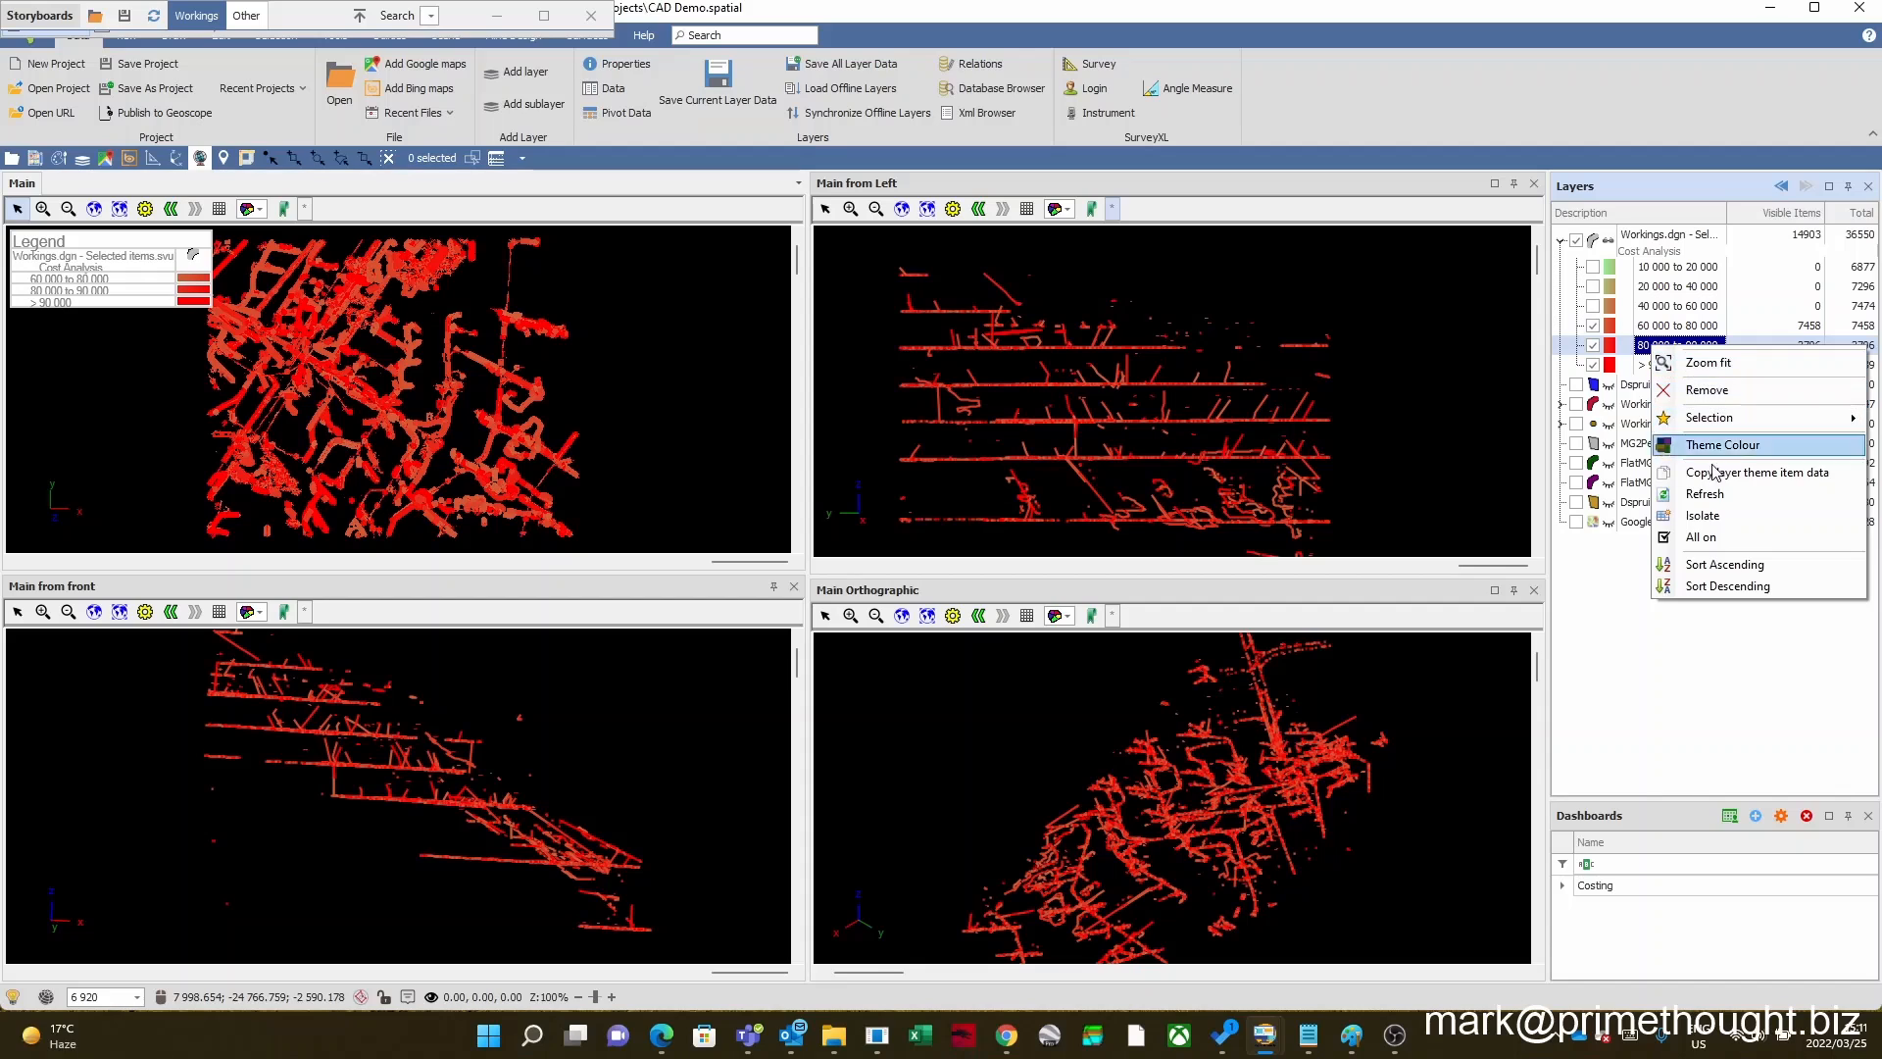
click(1714, 517)
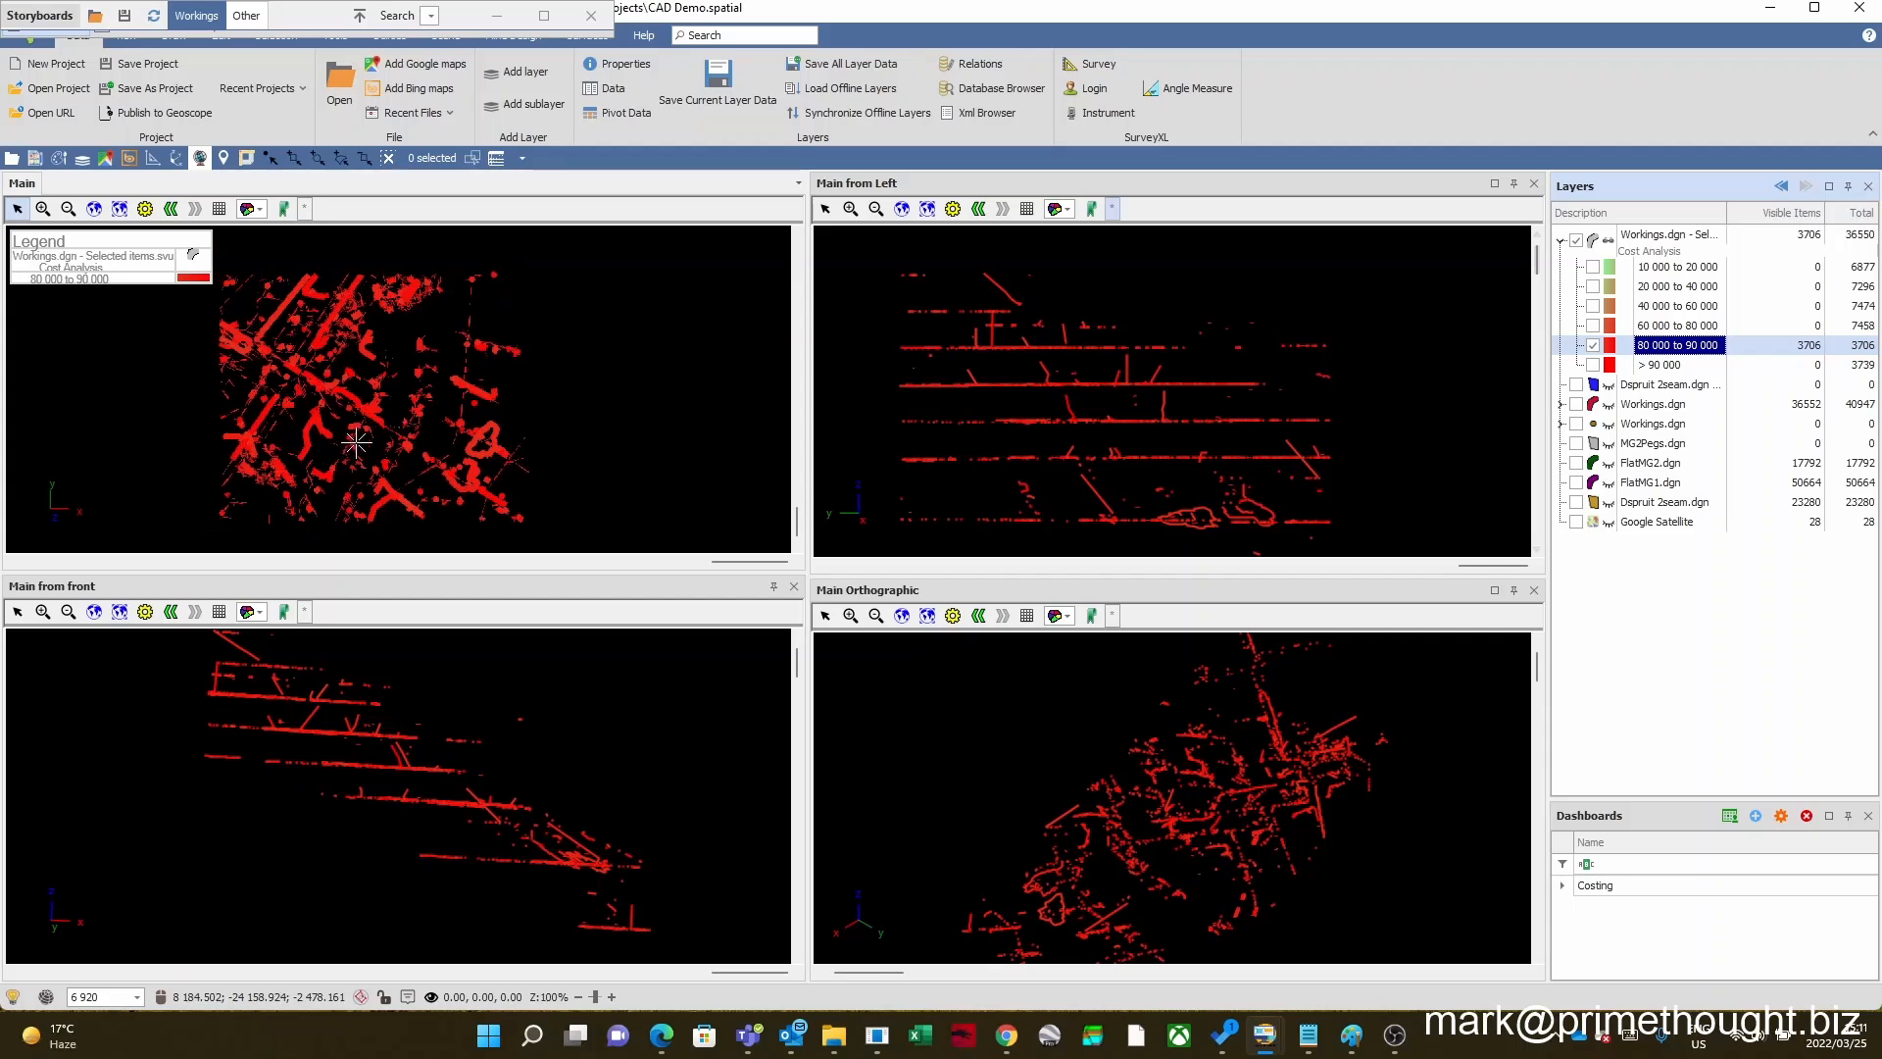
scroll(355, 443, up, 6)
scroll(347, 431, down, 7)
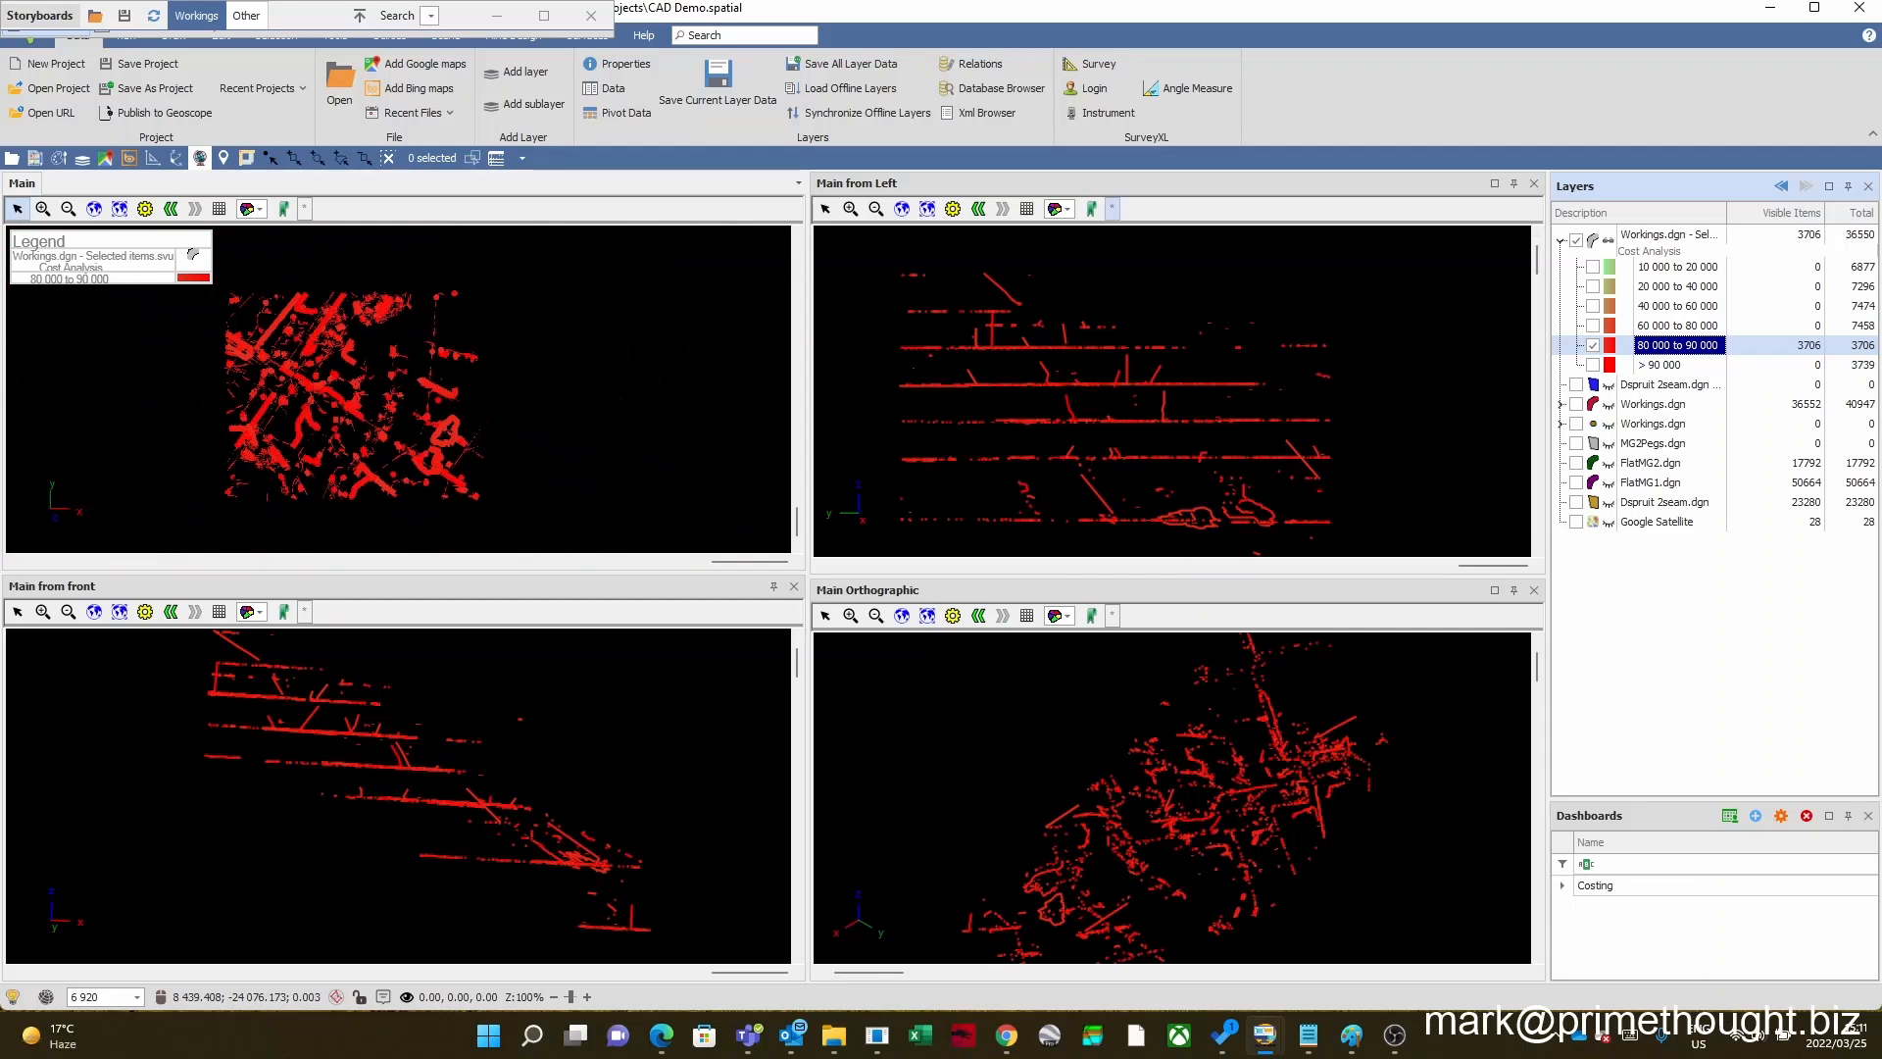
scroll(347, 431, up, 8)
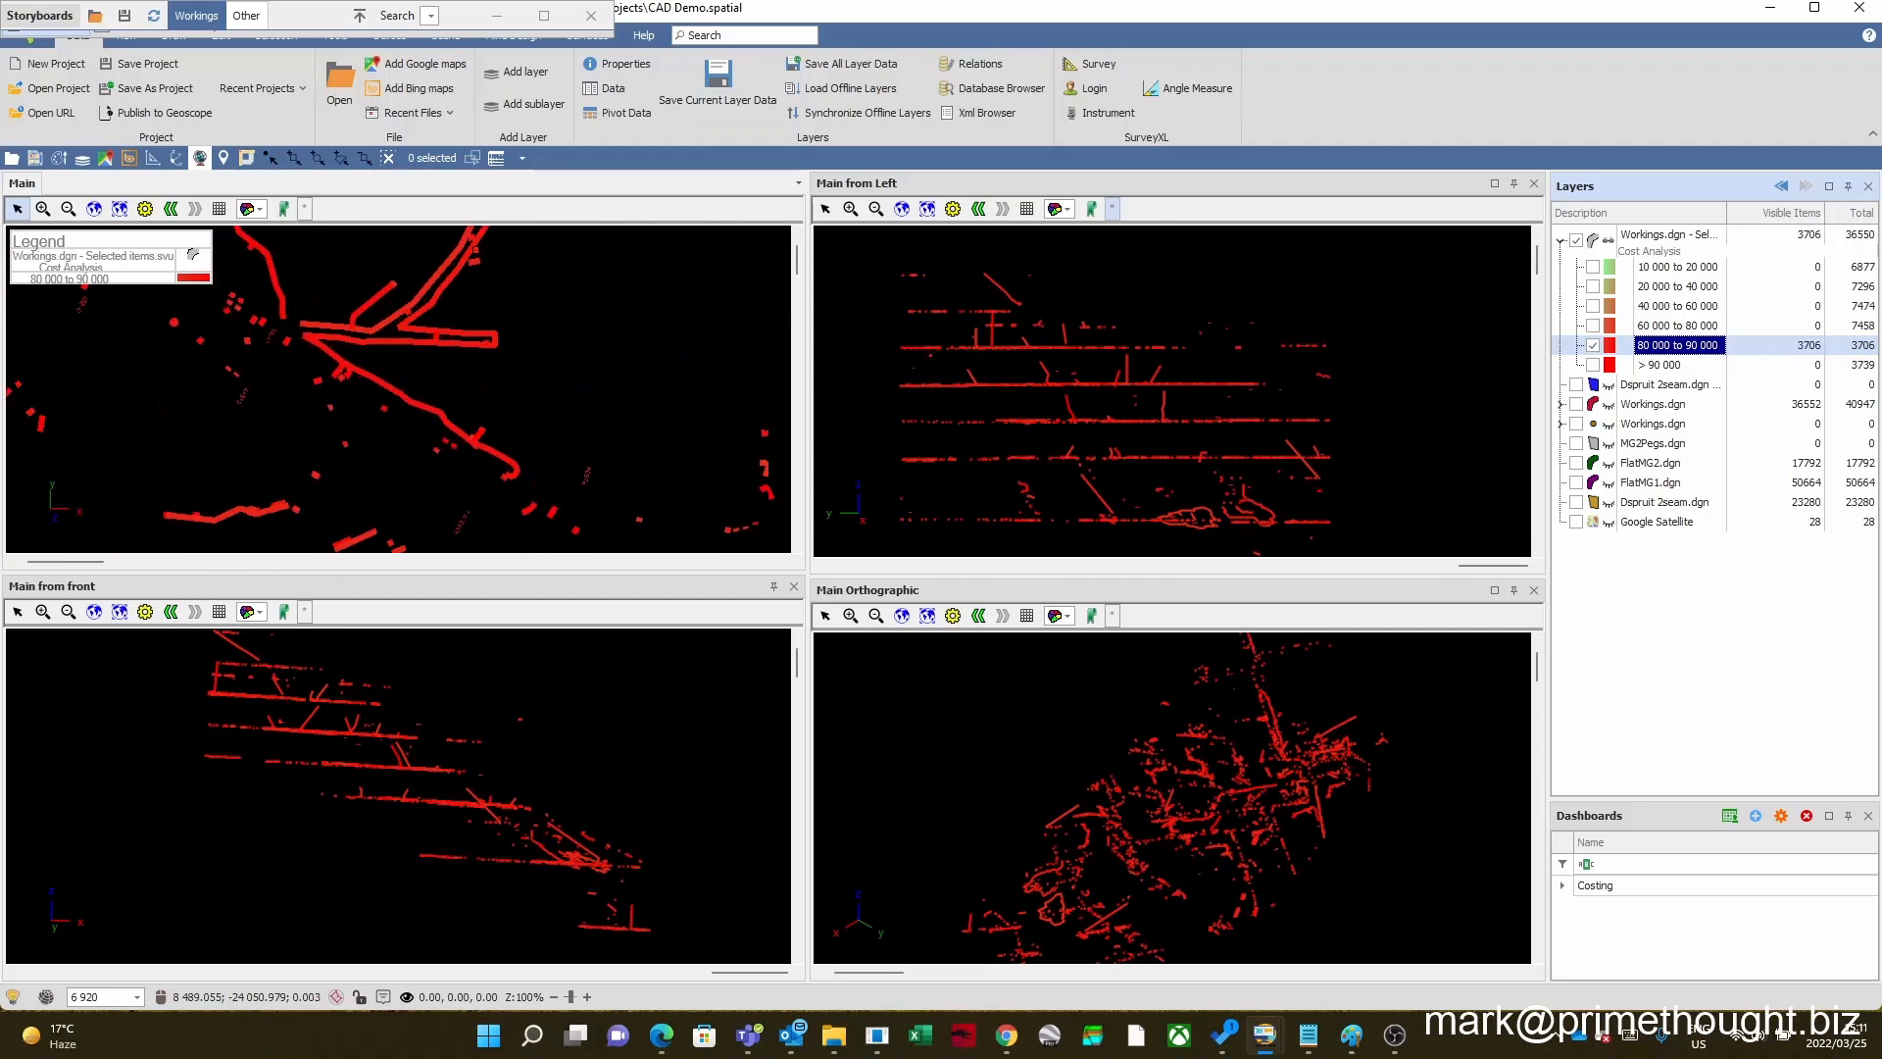
scroll(408, 386, down, 10)
scroll(577, 380, up, 4)
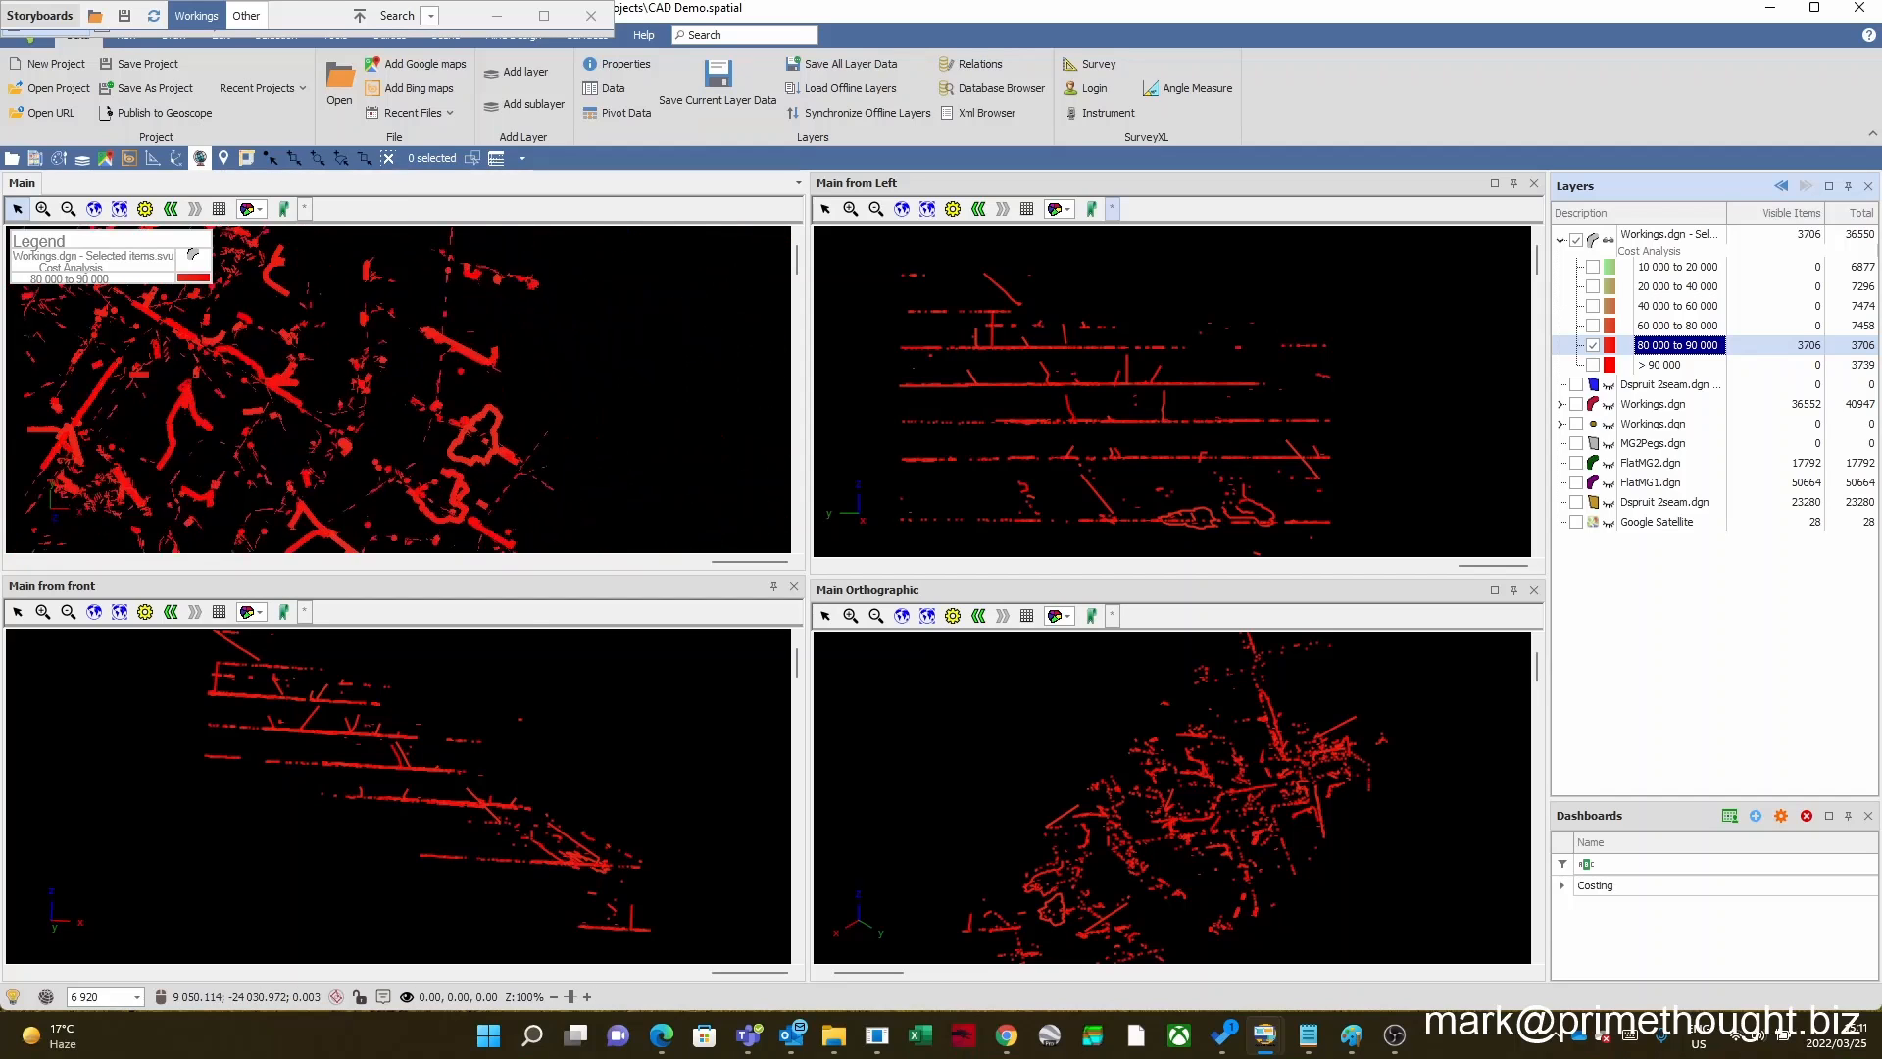
scroll(274, 390, down, 8)
scroll(273, 391, up, 2)
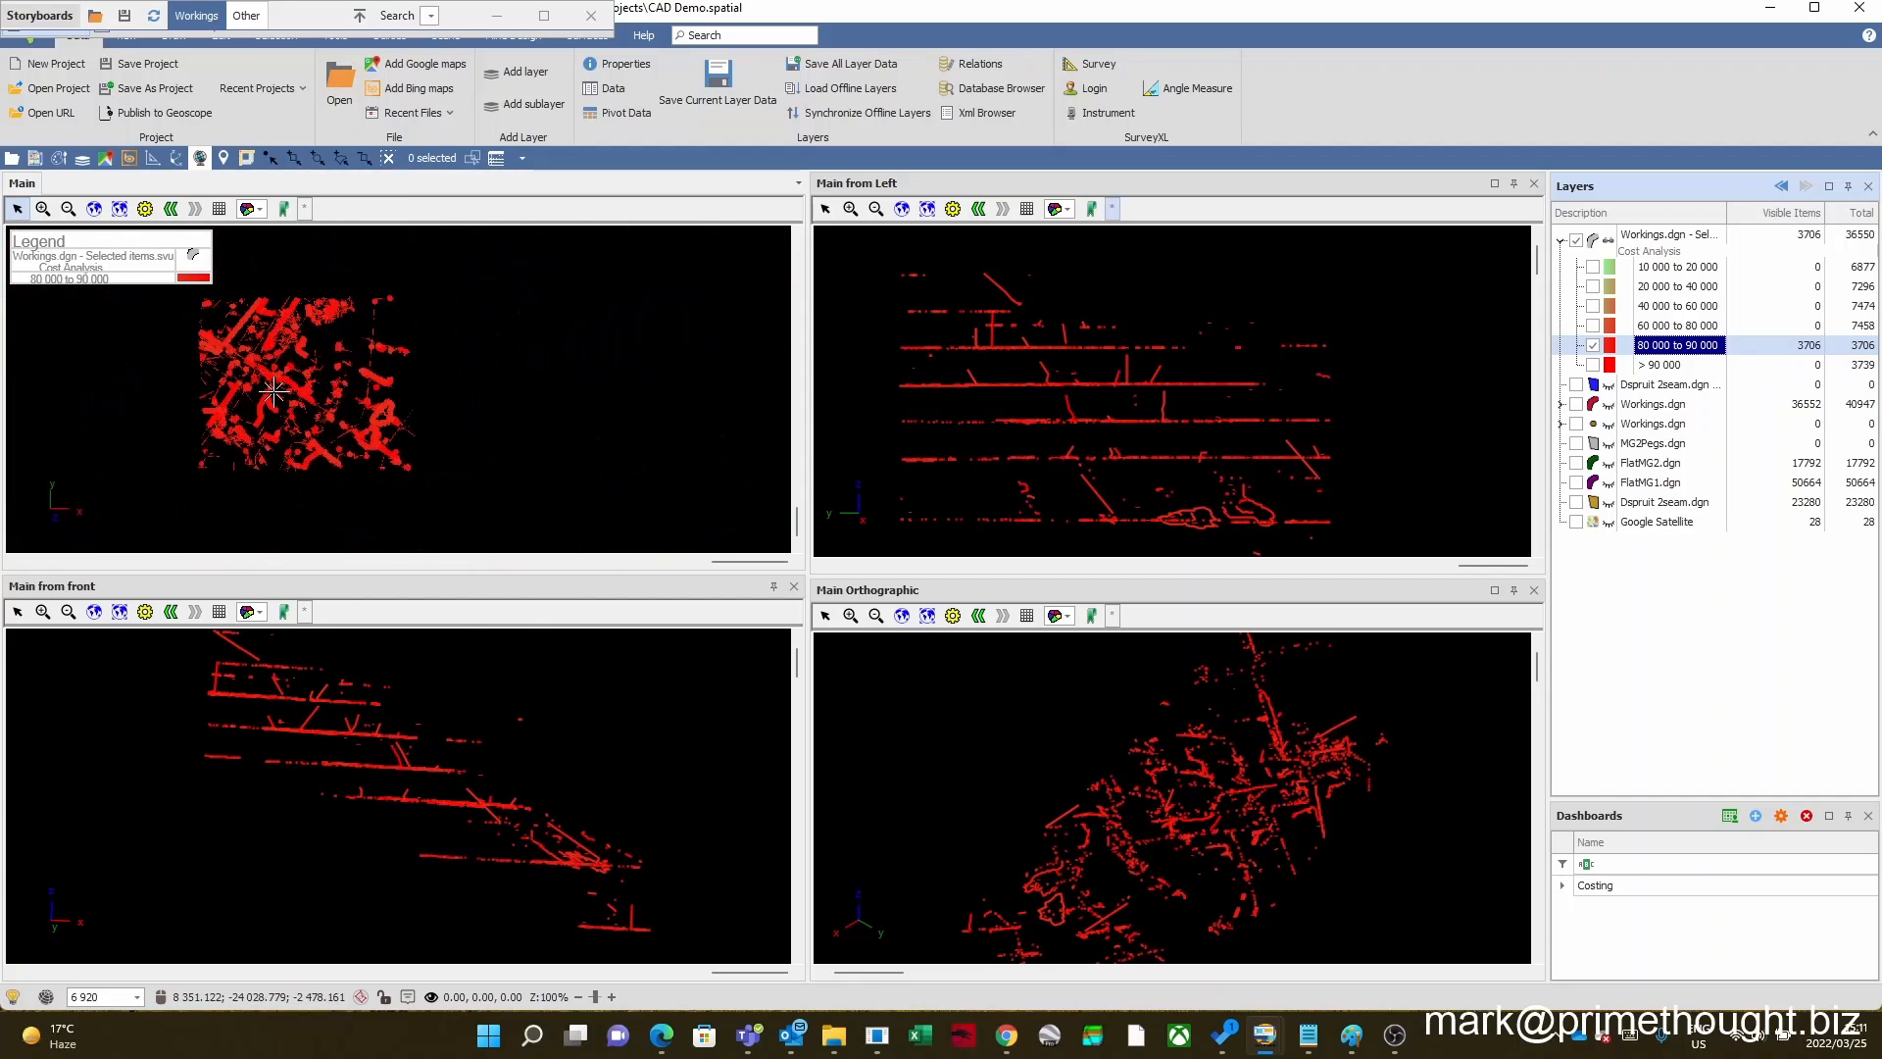
scroll(274, 390, up, 2)
Step: Turn all Cost Analysis classes of the selected items layer back on
right_click(1668, 347)
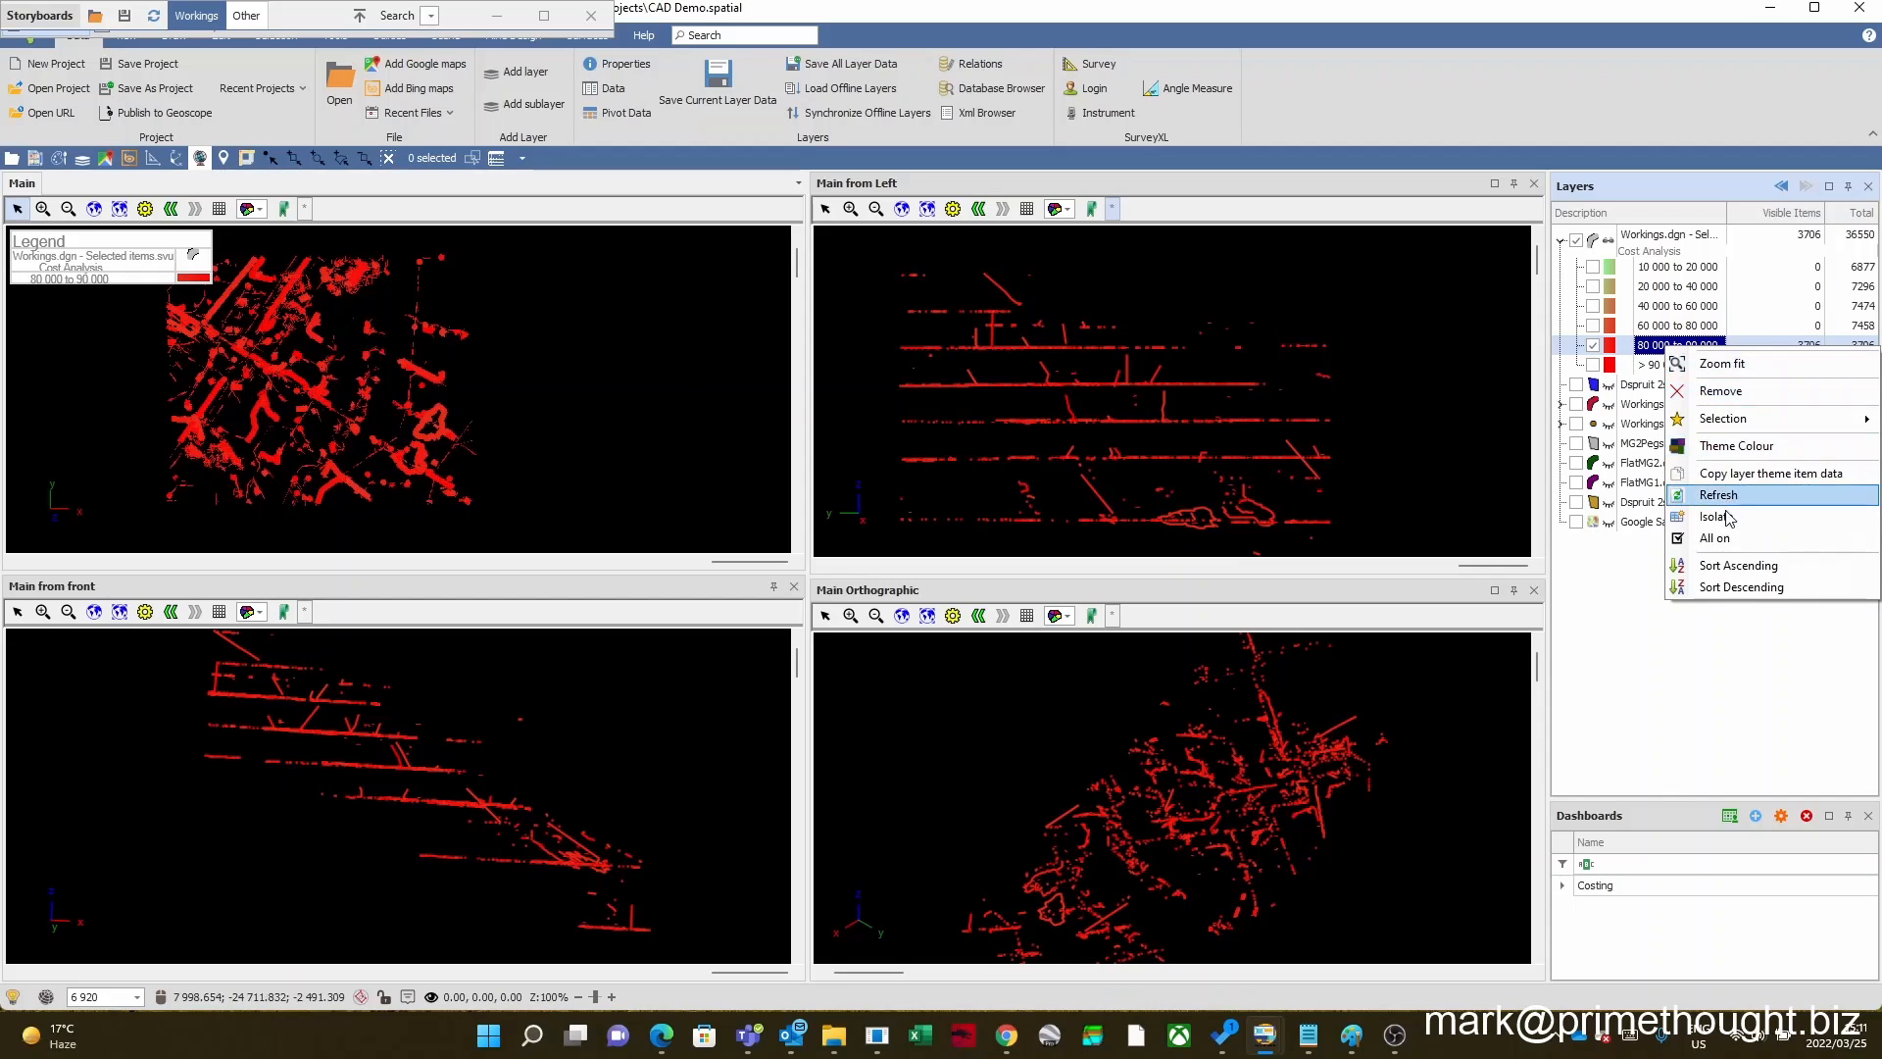
click(1723, 541)
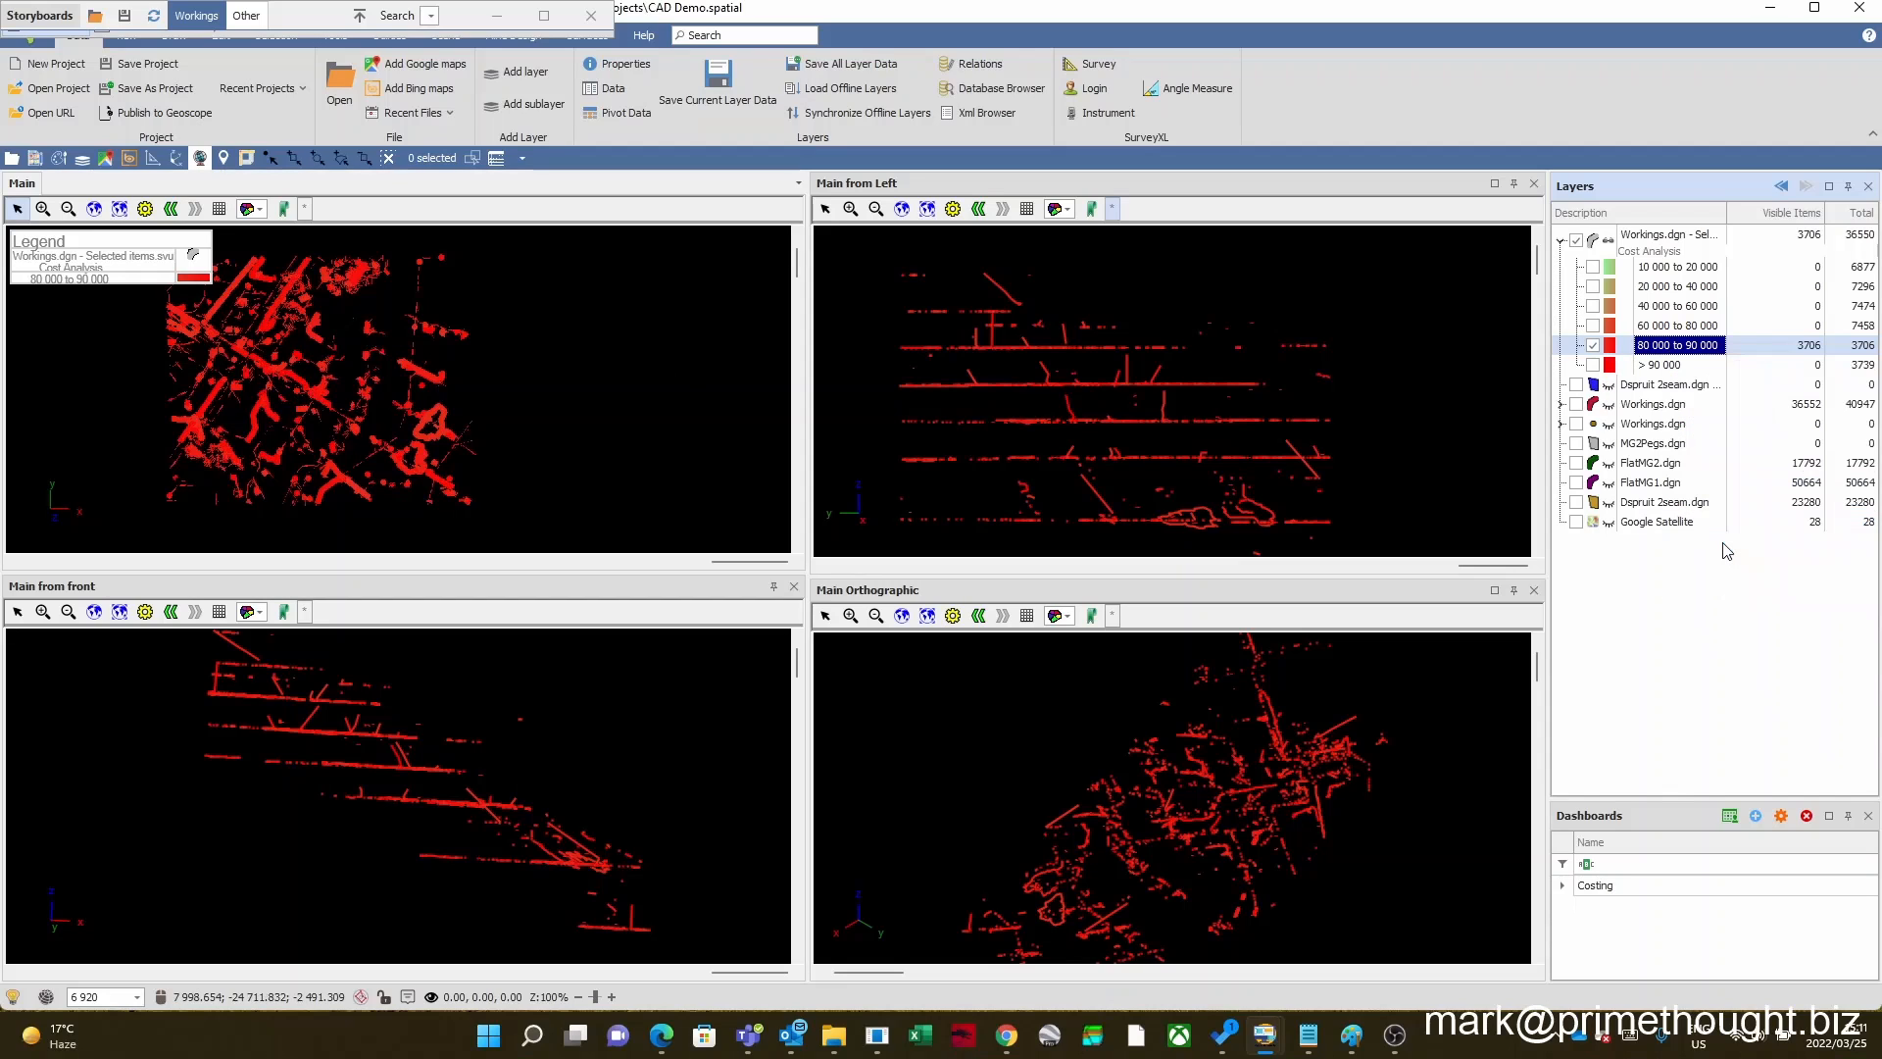
click(1609, 365)
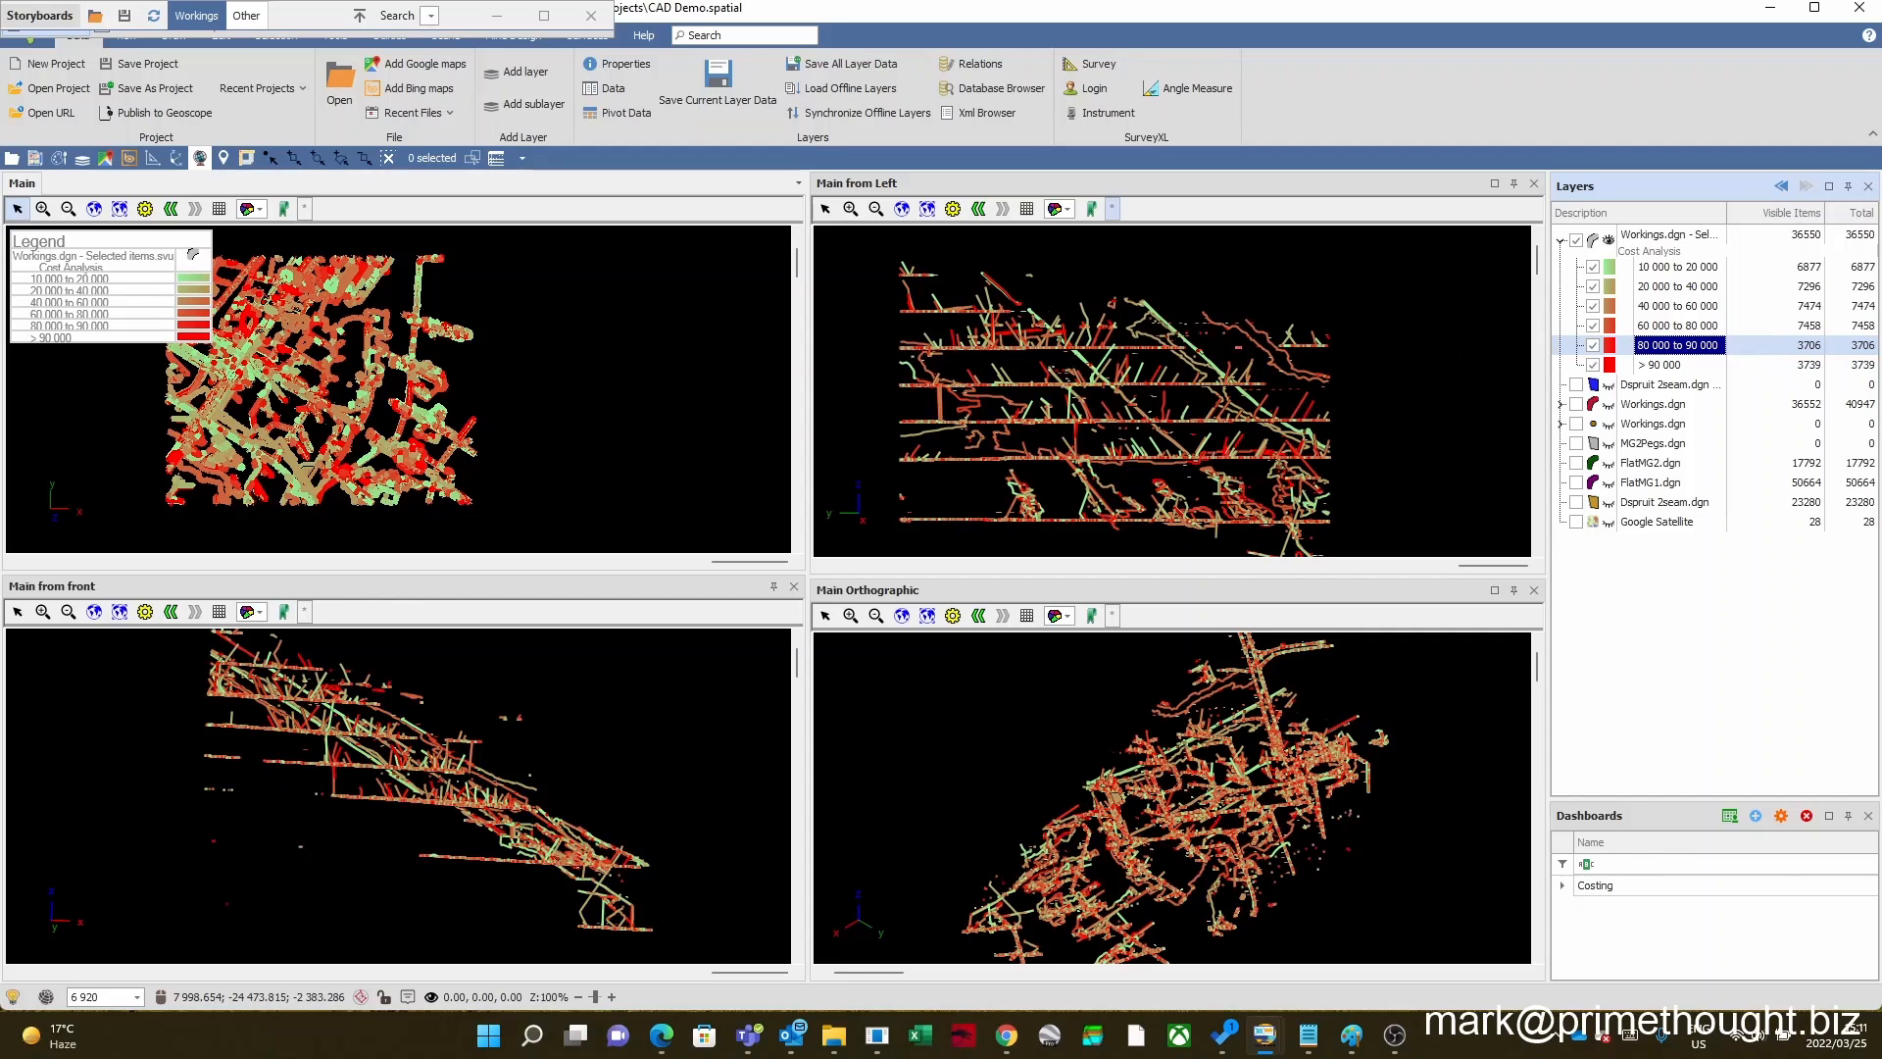
Step: Open the Workings.dgn - Selected items data table, enlarge it and move it clear of the Main and Main from front views
right_click(1639, 236)
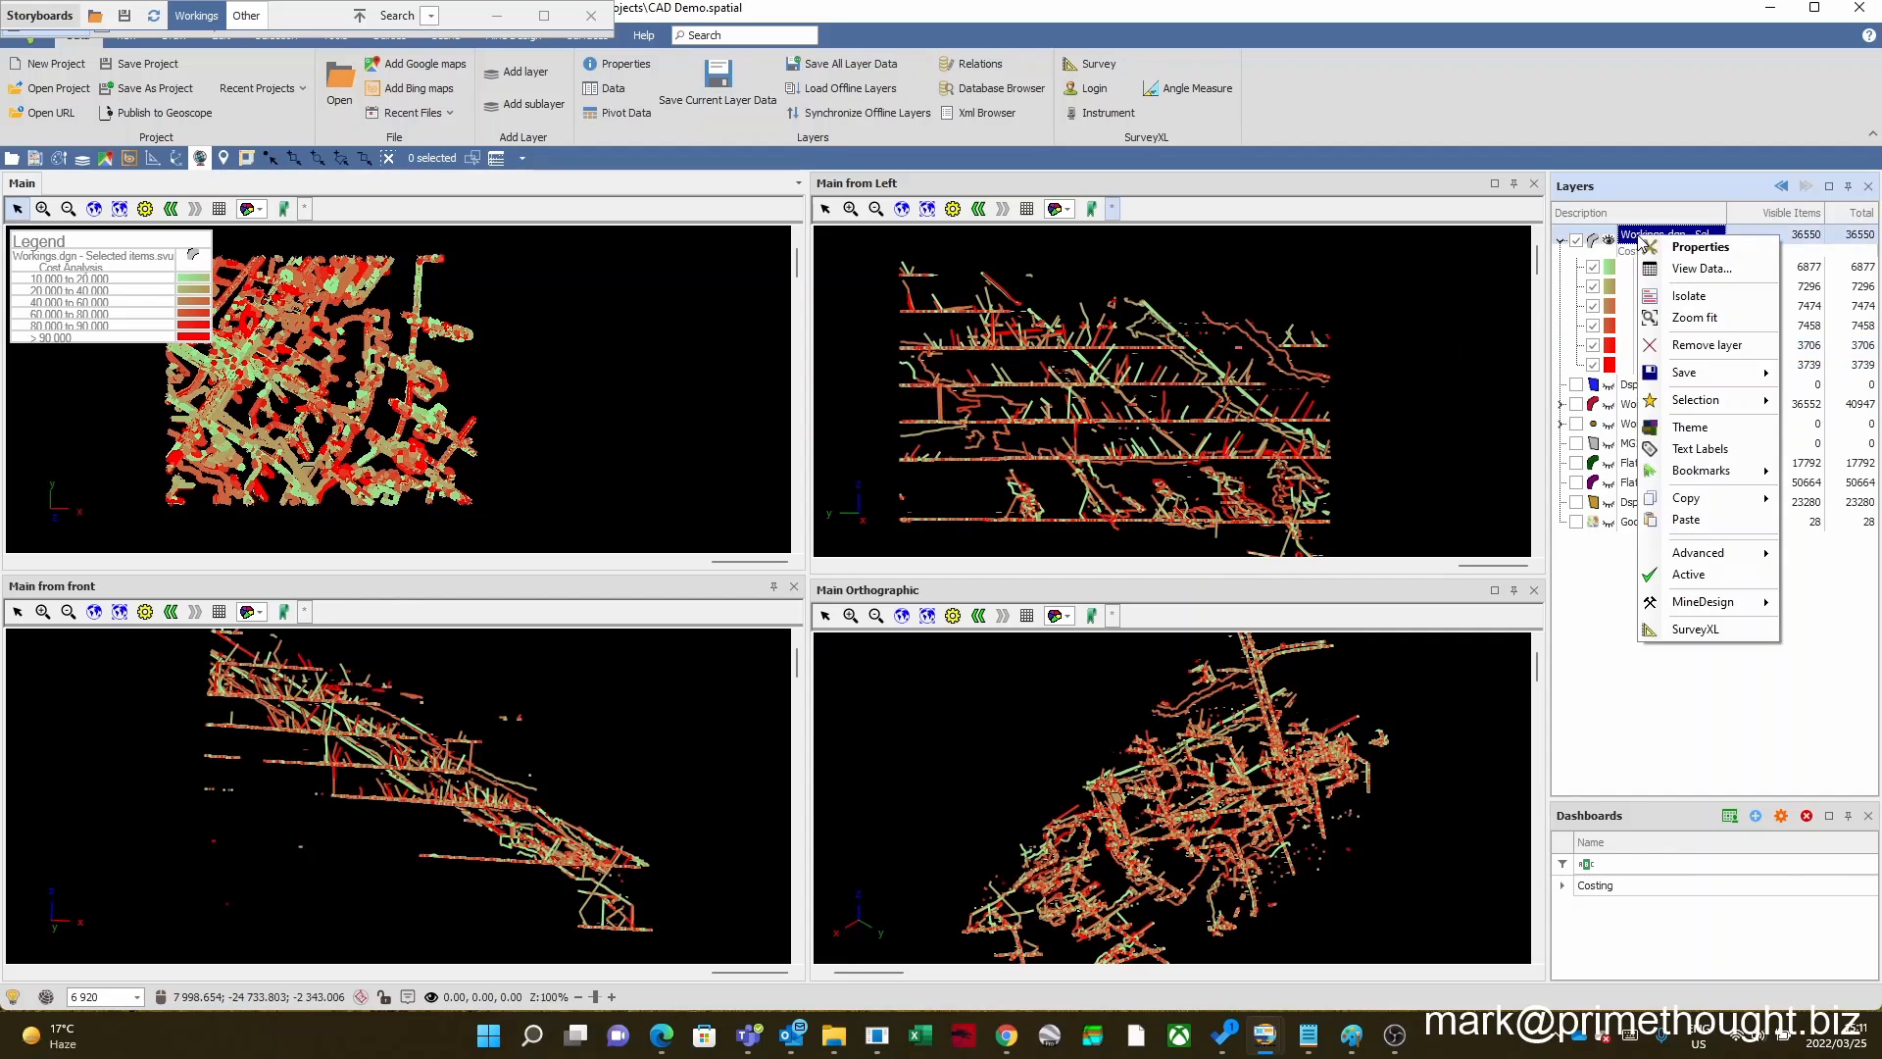
click(1679, 265)
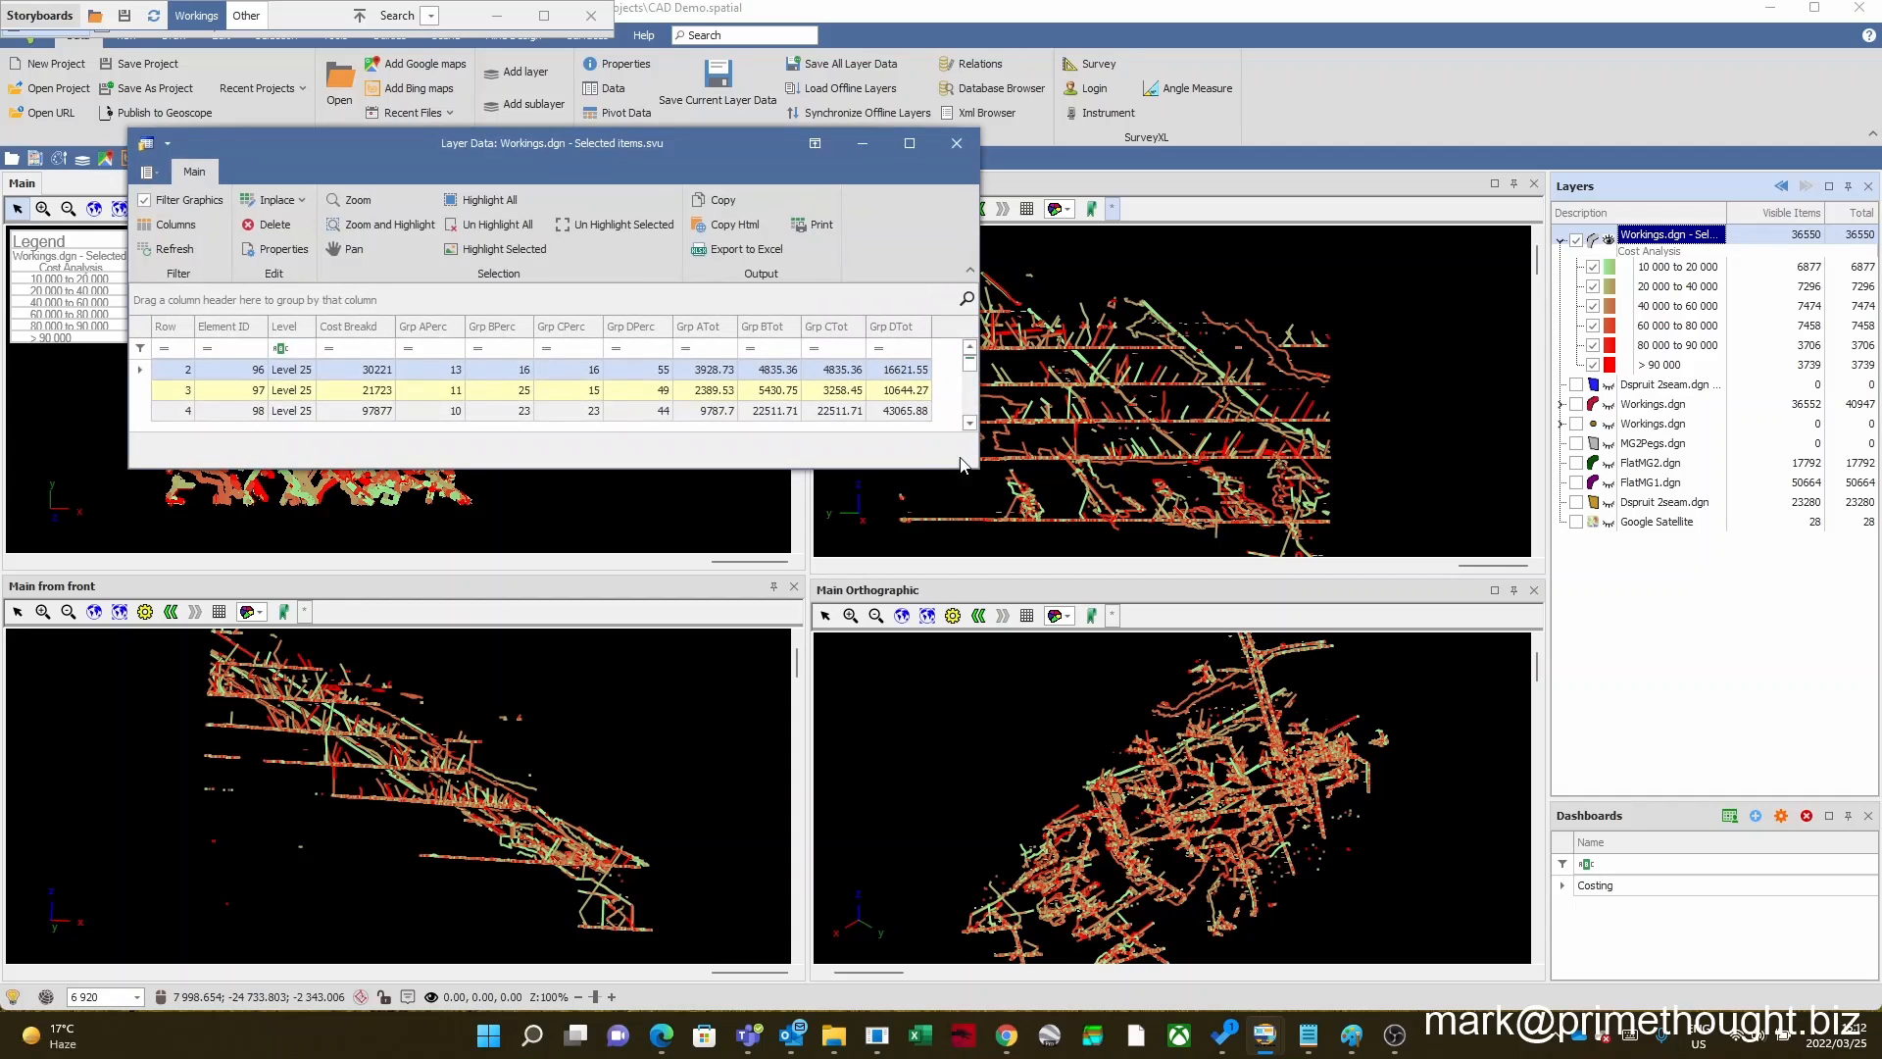
drag(985, 474, 1182, 731)
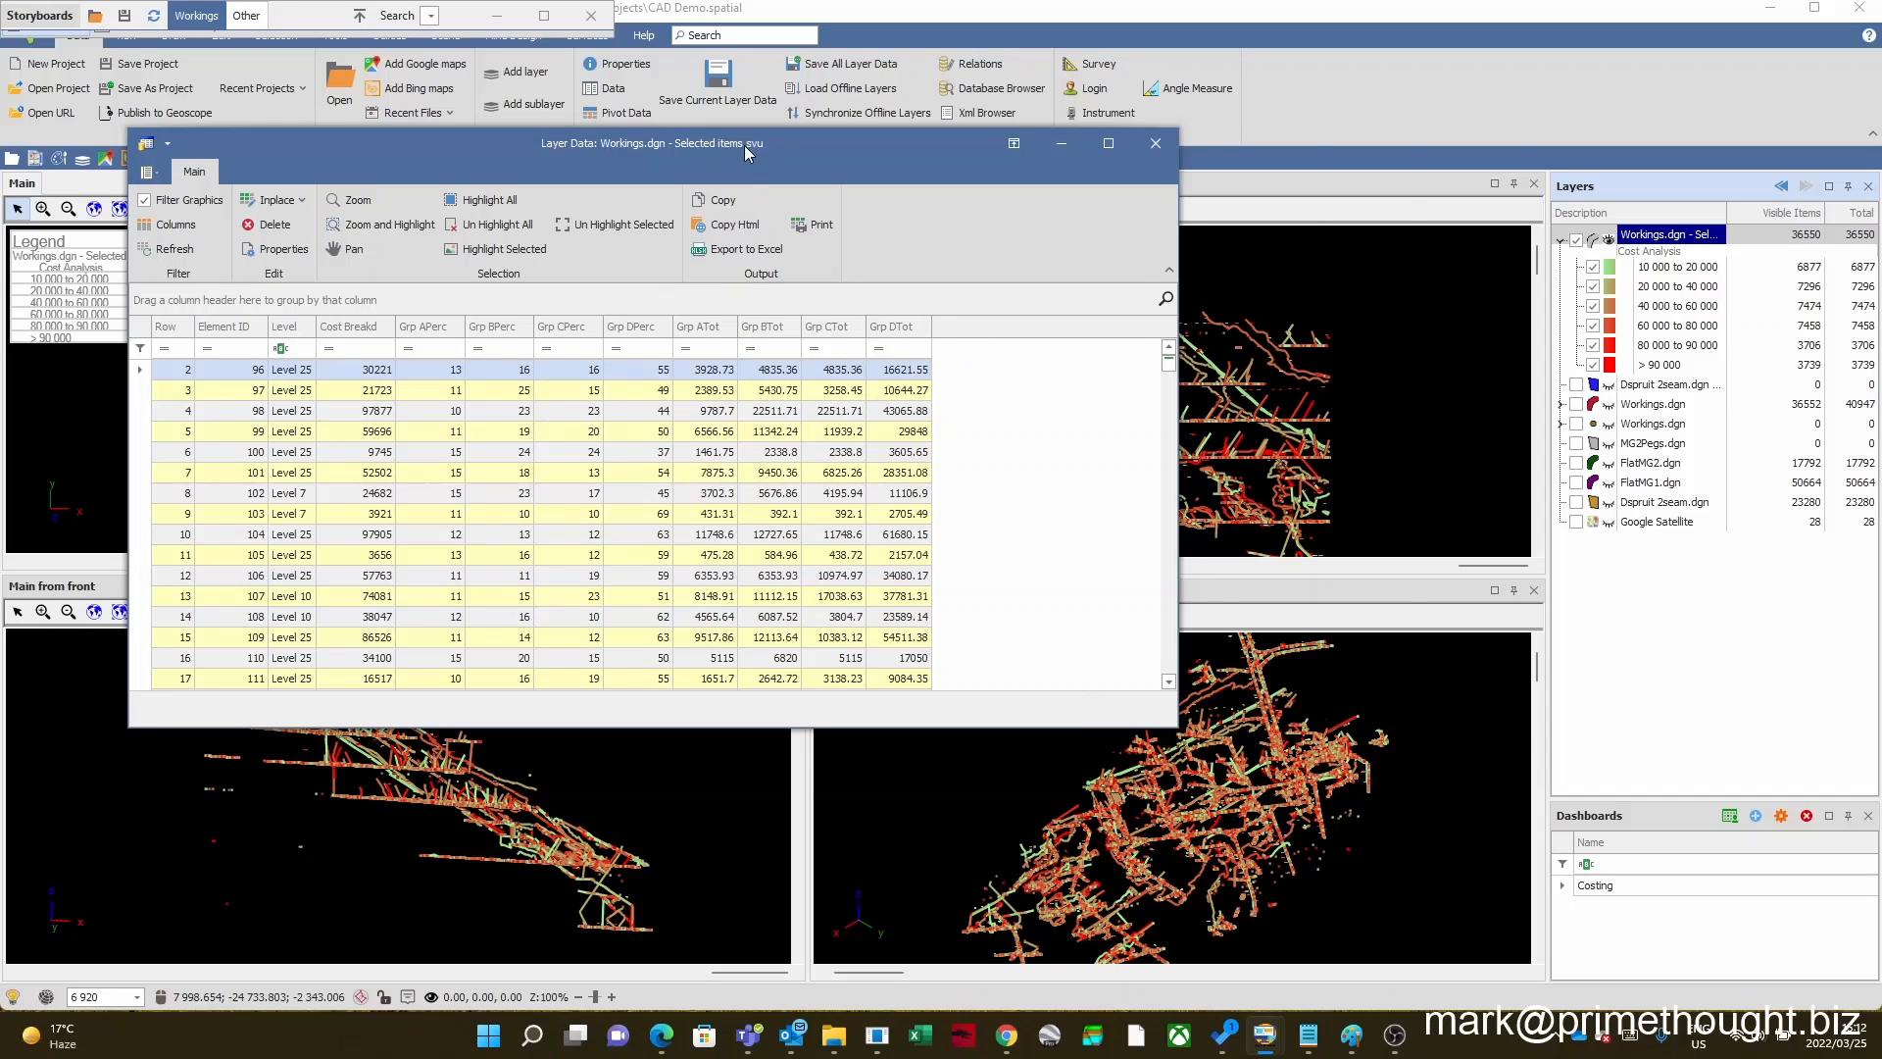
drag(744, 145, 1435, 94)
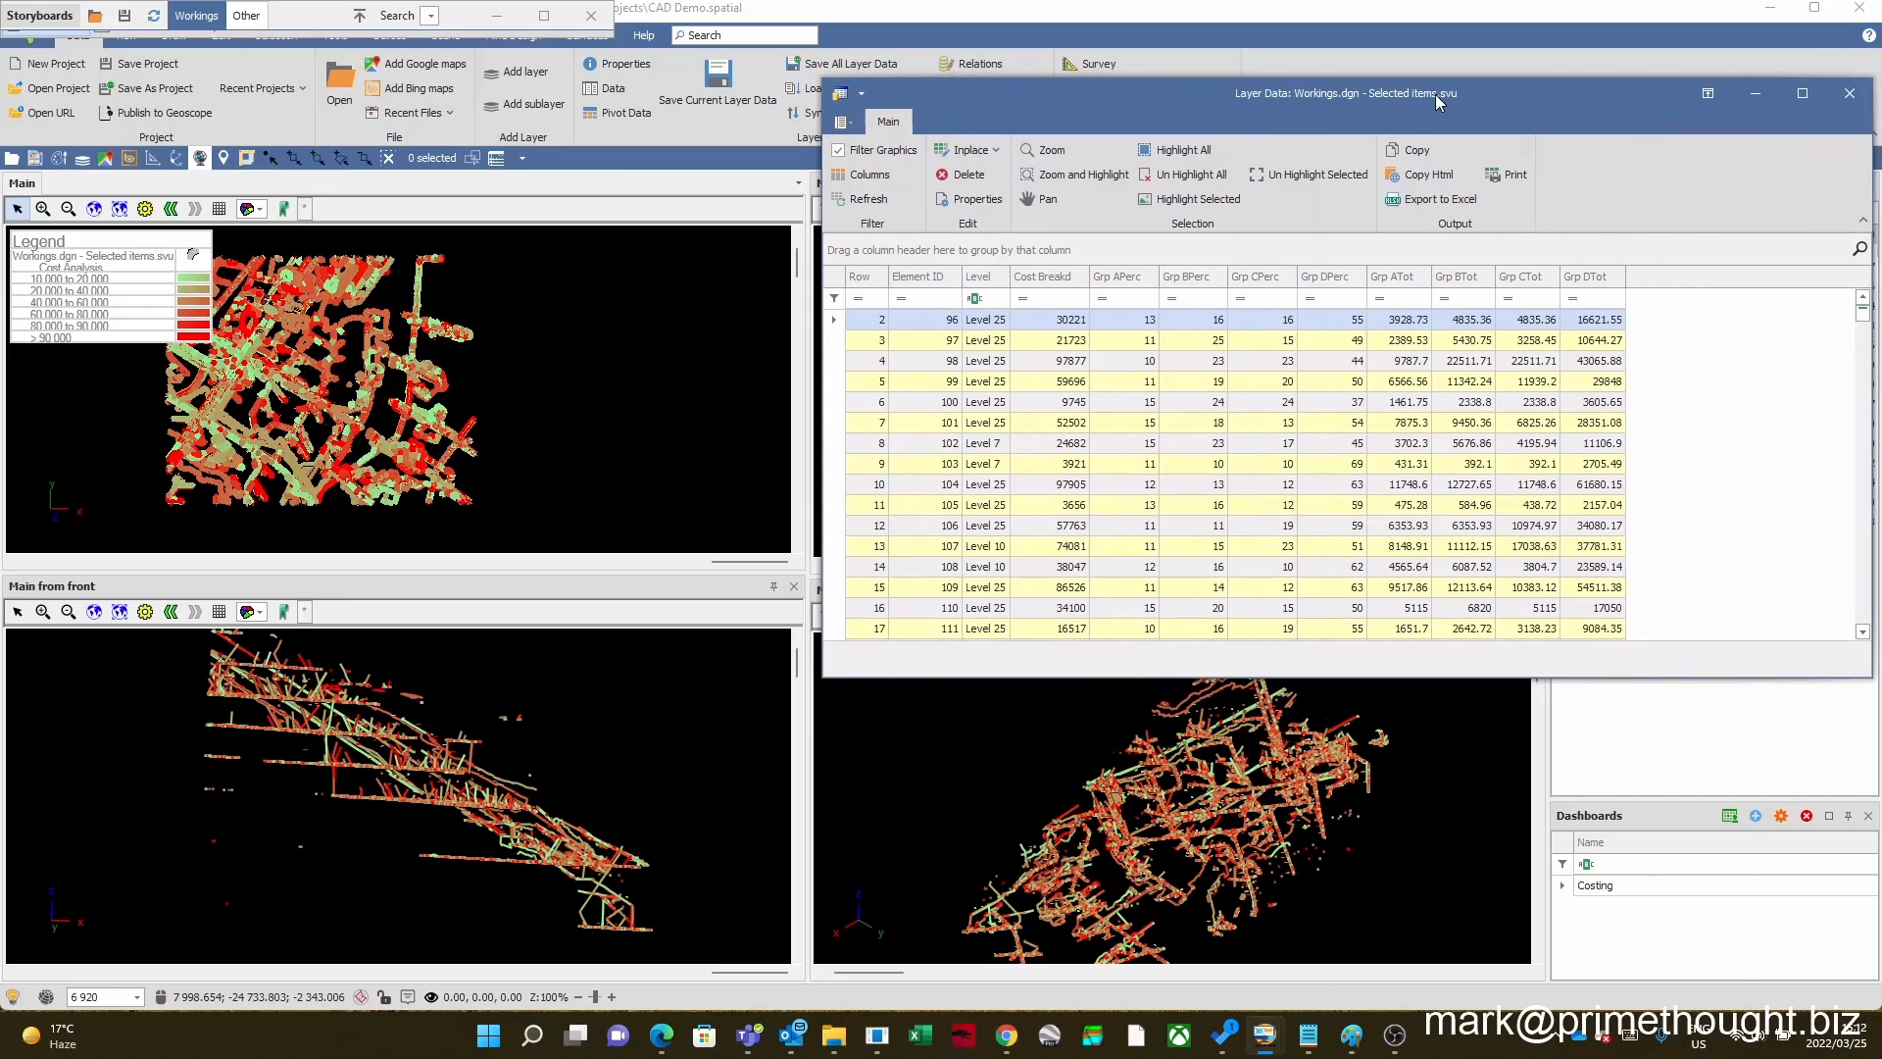
Step: Filter the Level column to entries containing 25, examine the filtered workings in both uncovered views, and move the table off the layer list
click(990, 300)
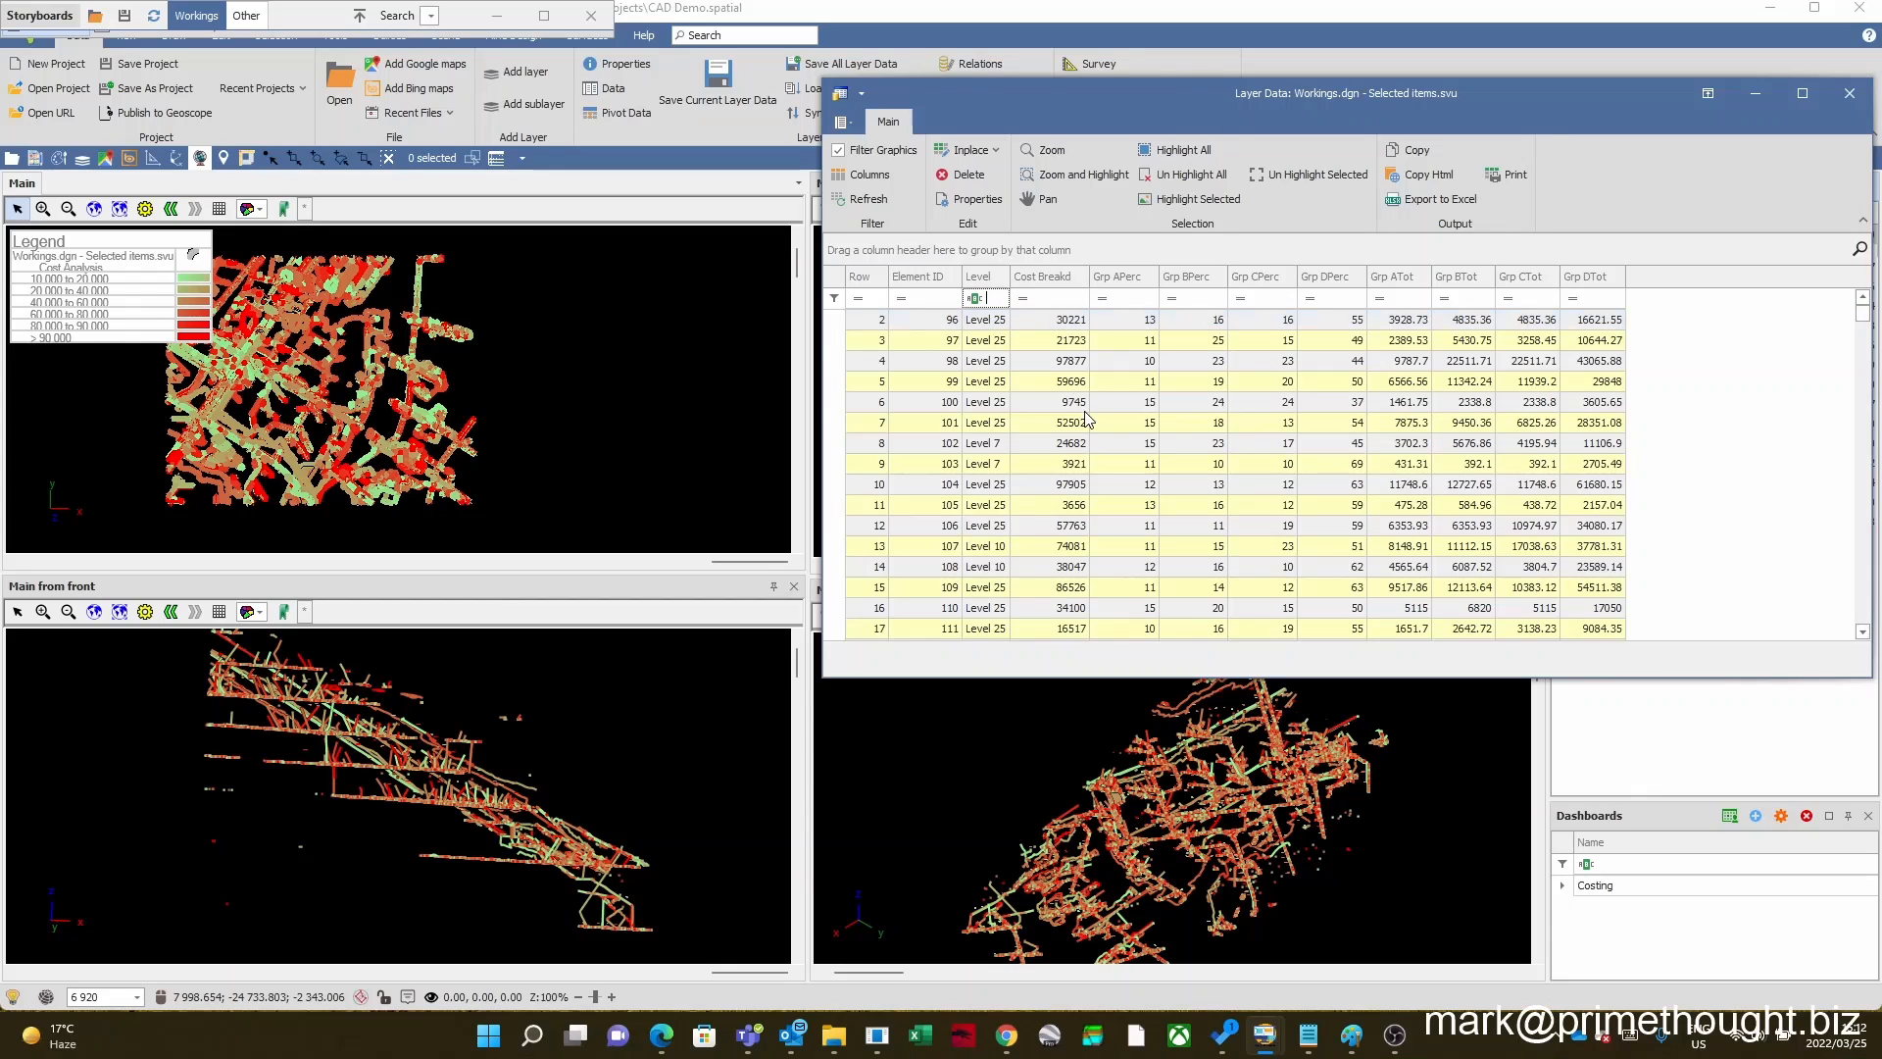
text(25)
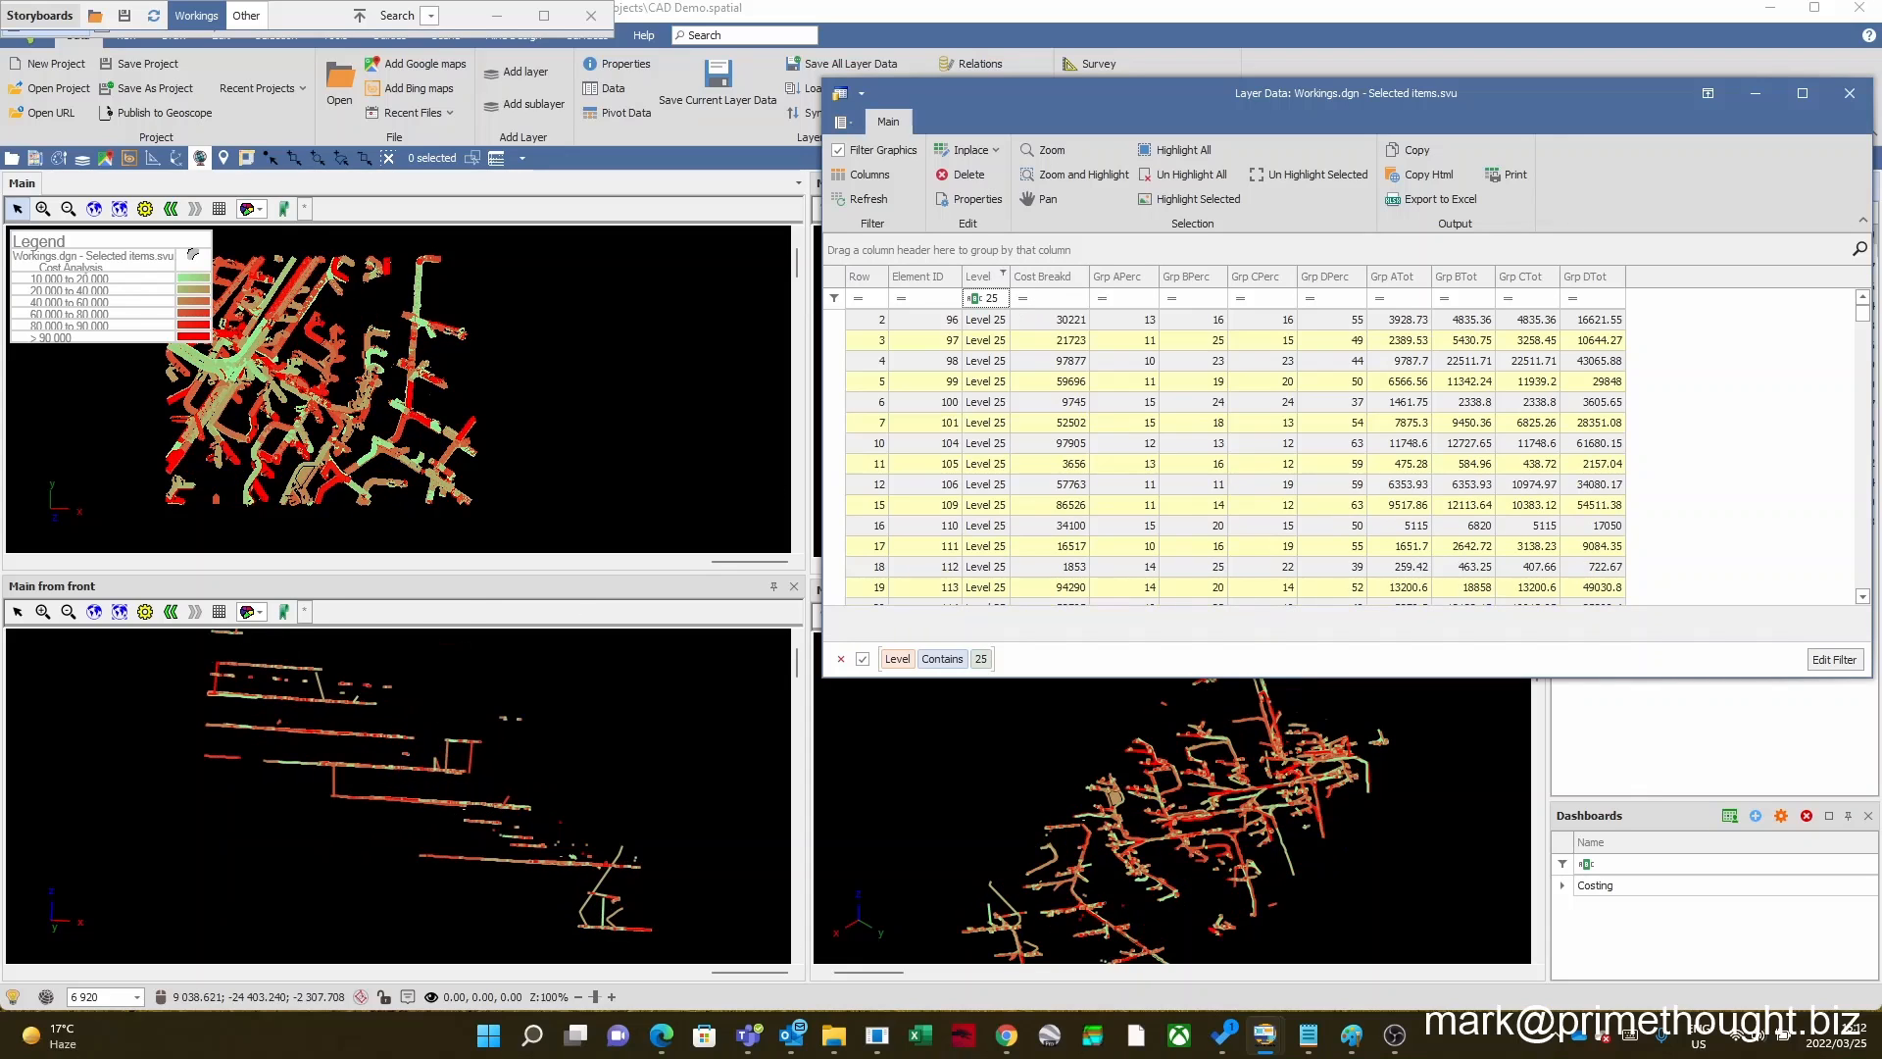
scroll(399, 764, up, 2)
scroll(398, 764, down, 1)
scroll(378, 443, down, 1)
scroll(377, 443, up, 1)
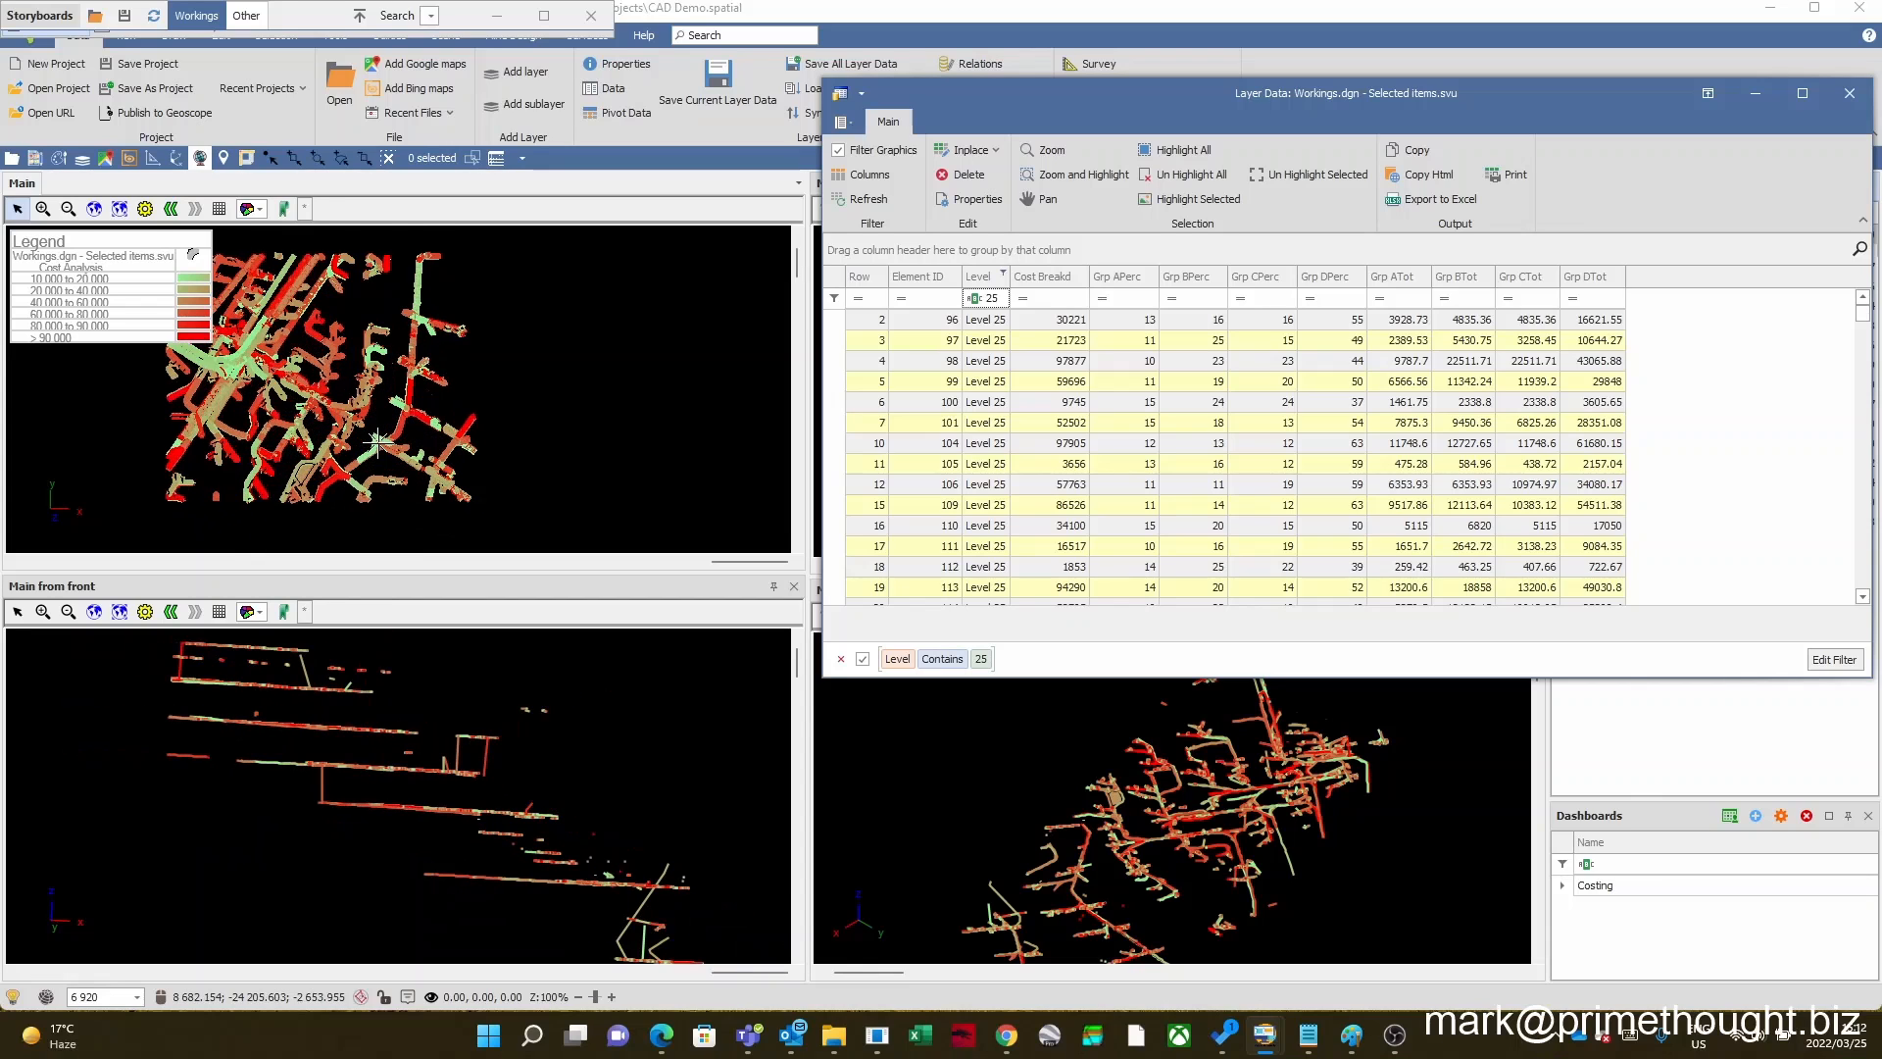
scroll(377, 443, up, 2)
scroll(377, 443, down, 3)
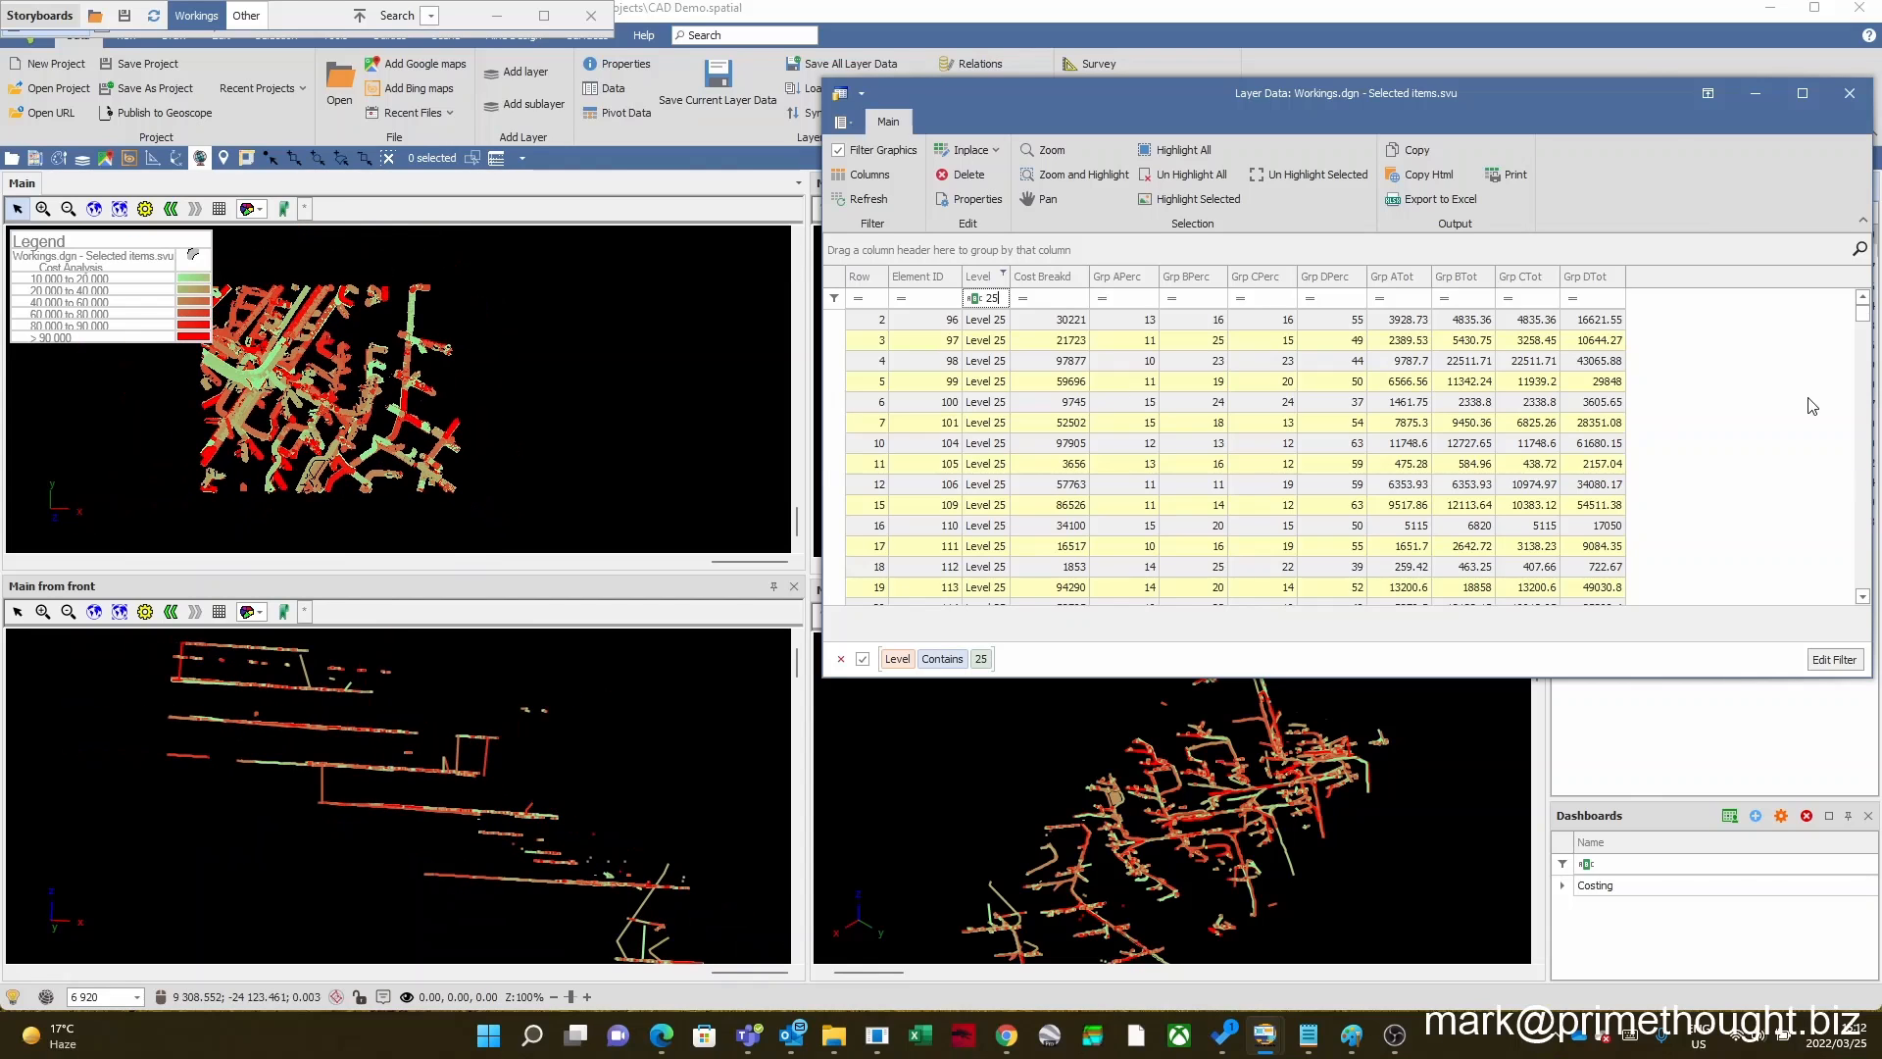
drag(1574, 79, 1212, 138)
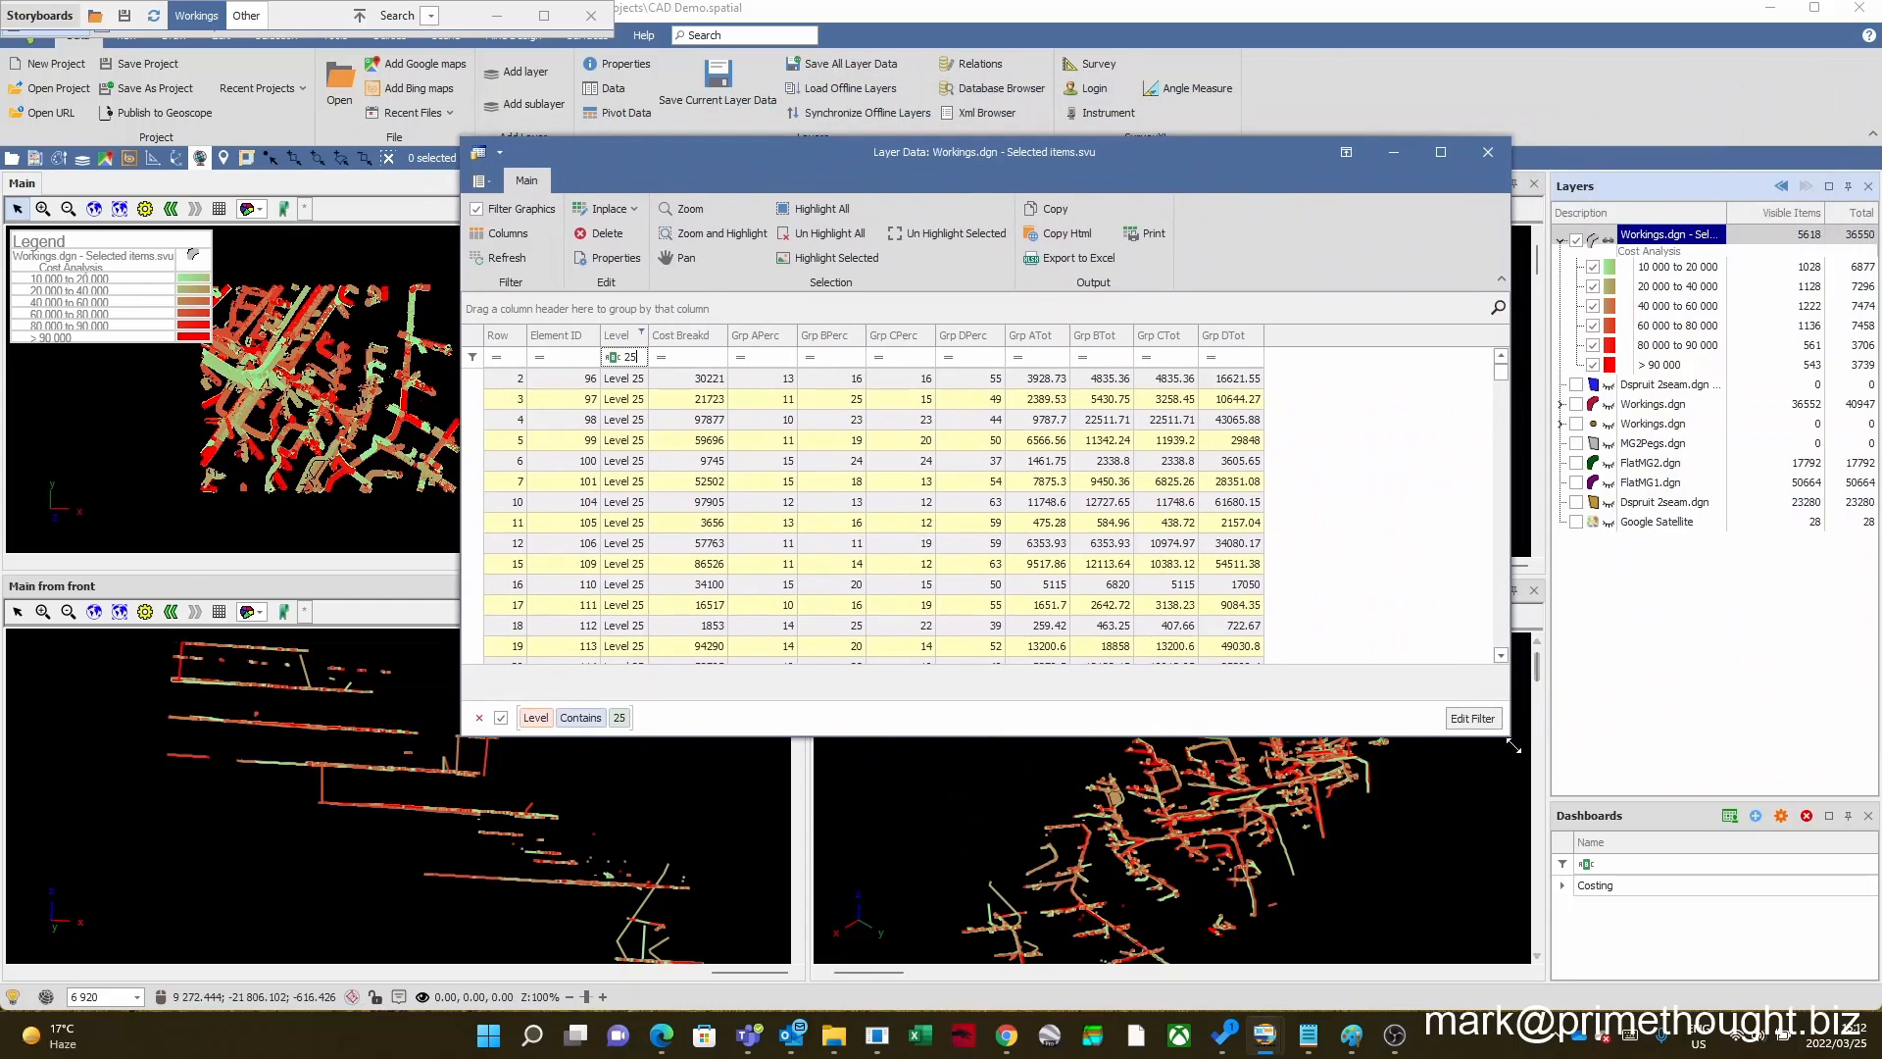
Step: Shrink the data table, move it off the Main from Left view, and zoom that view to the element 101 record
drag(1508, 742, 1231, 595)
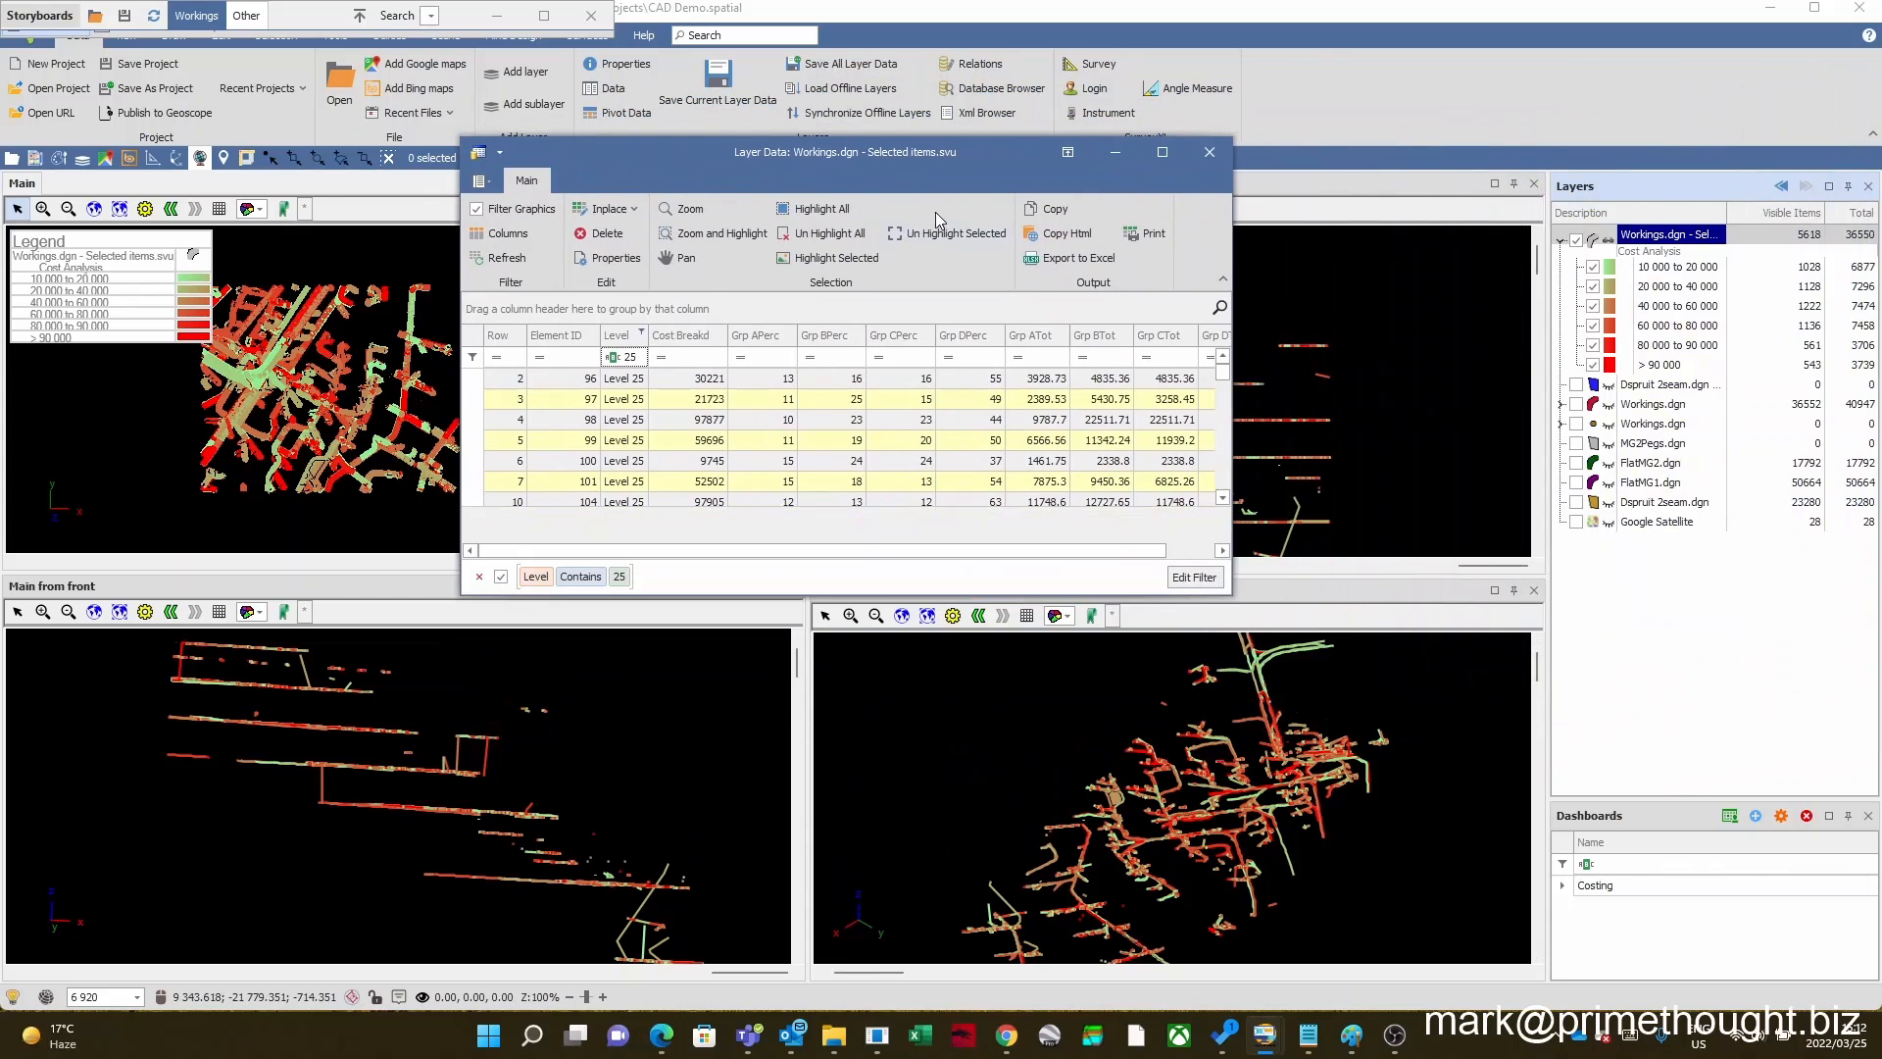
drag(931, 153, 1462, 302)
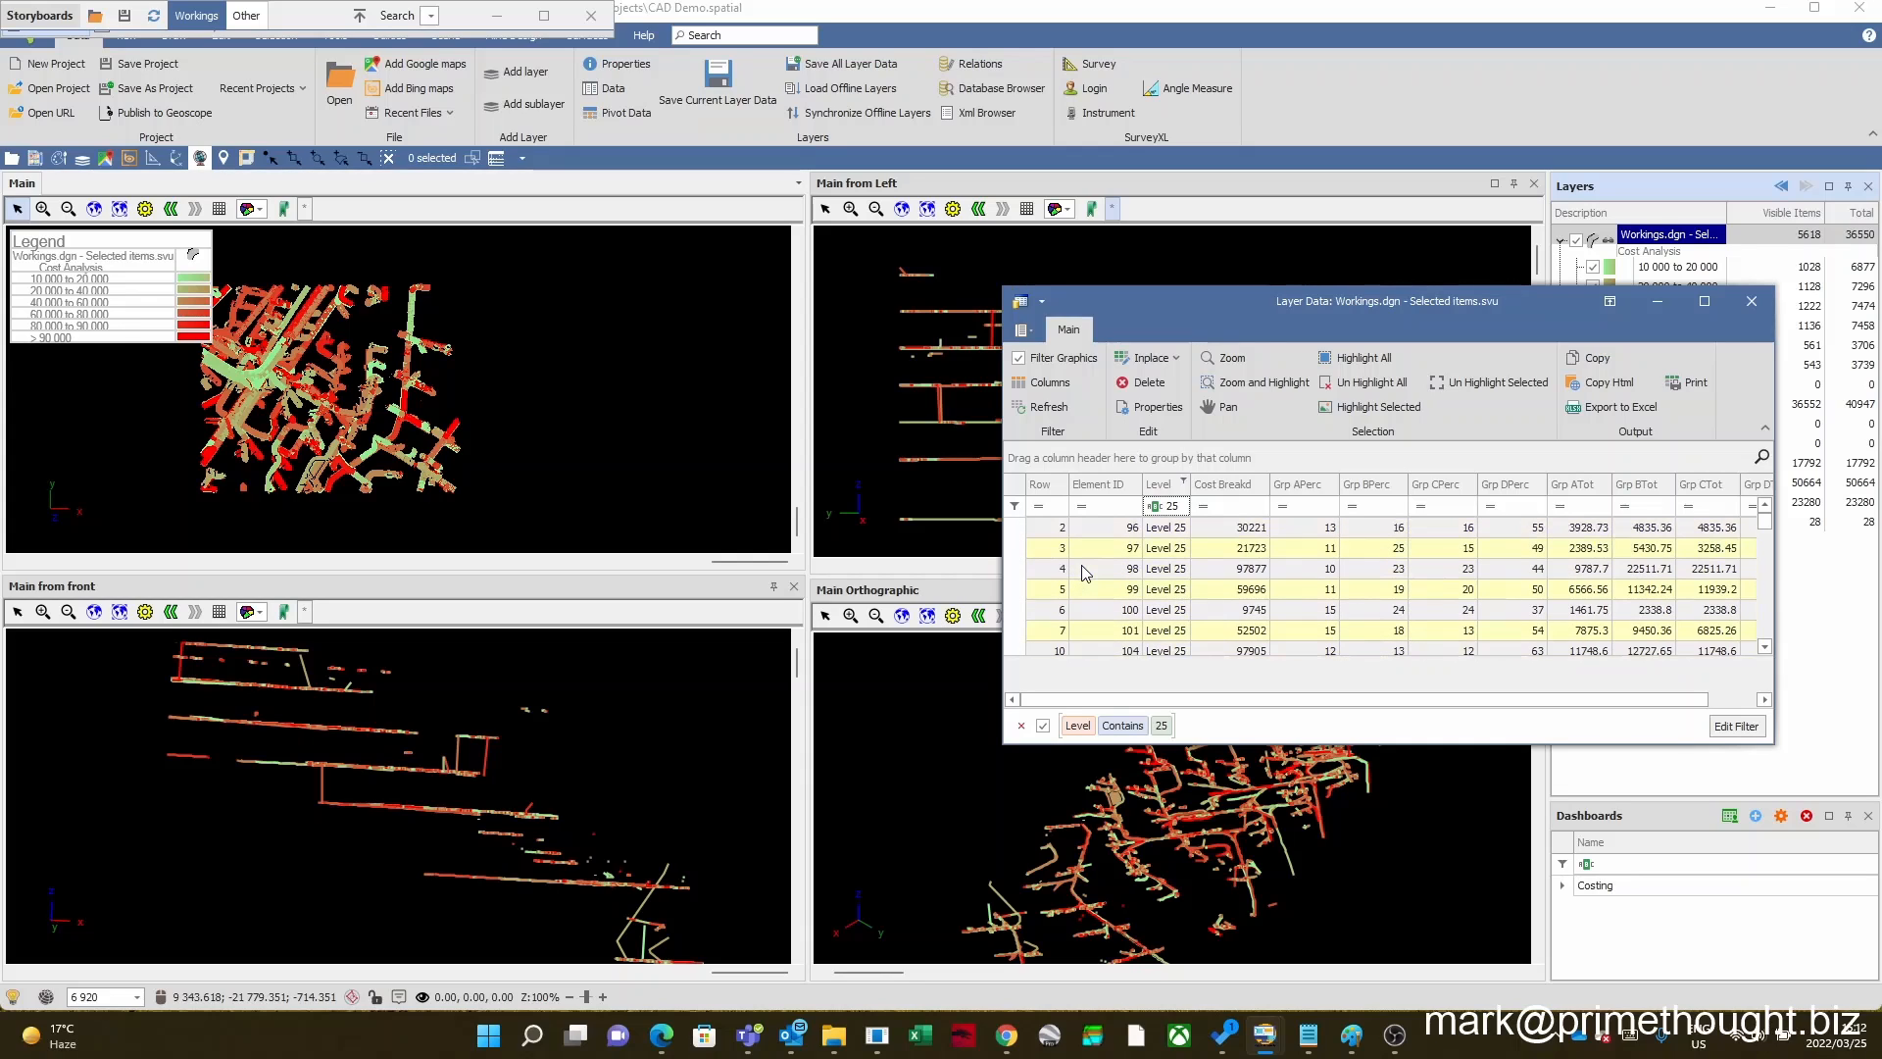
scroll(1084, 573, down, 1)
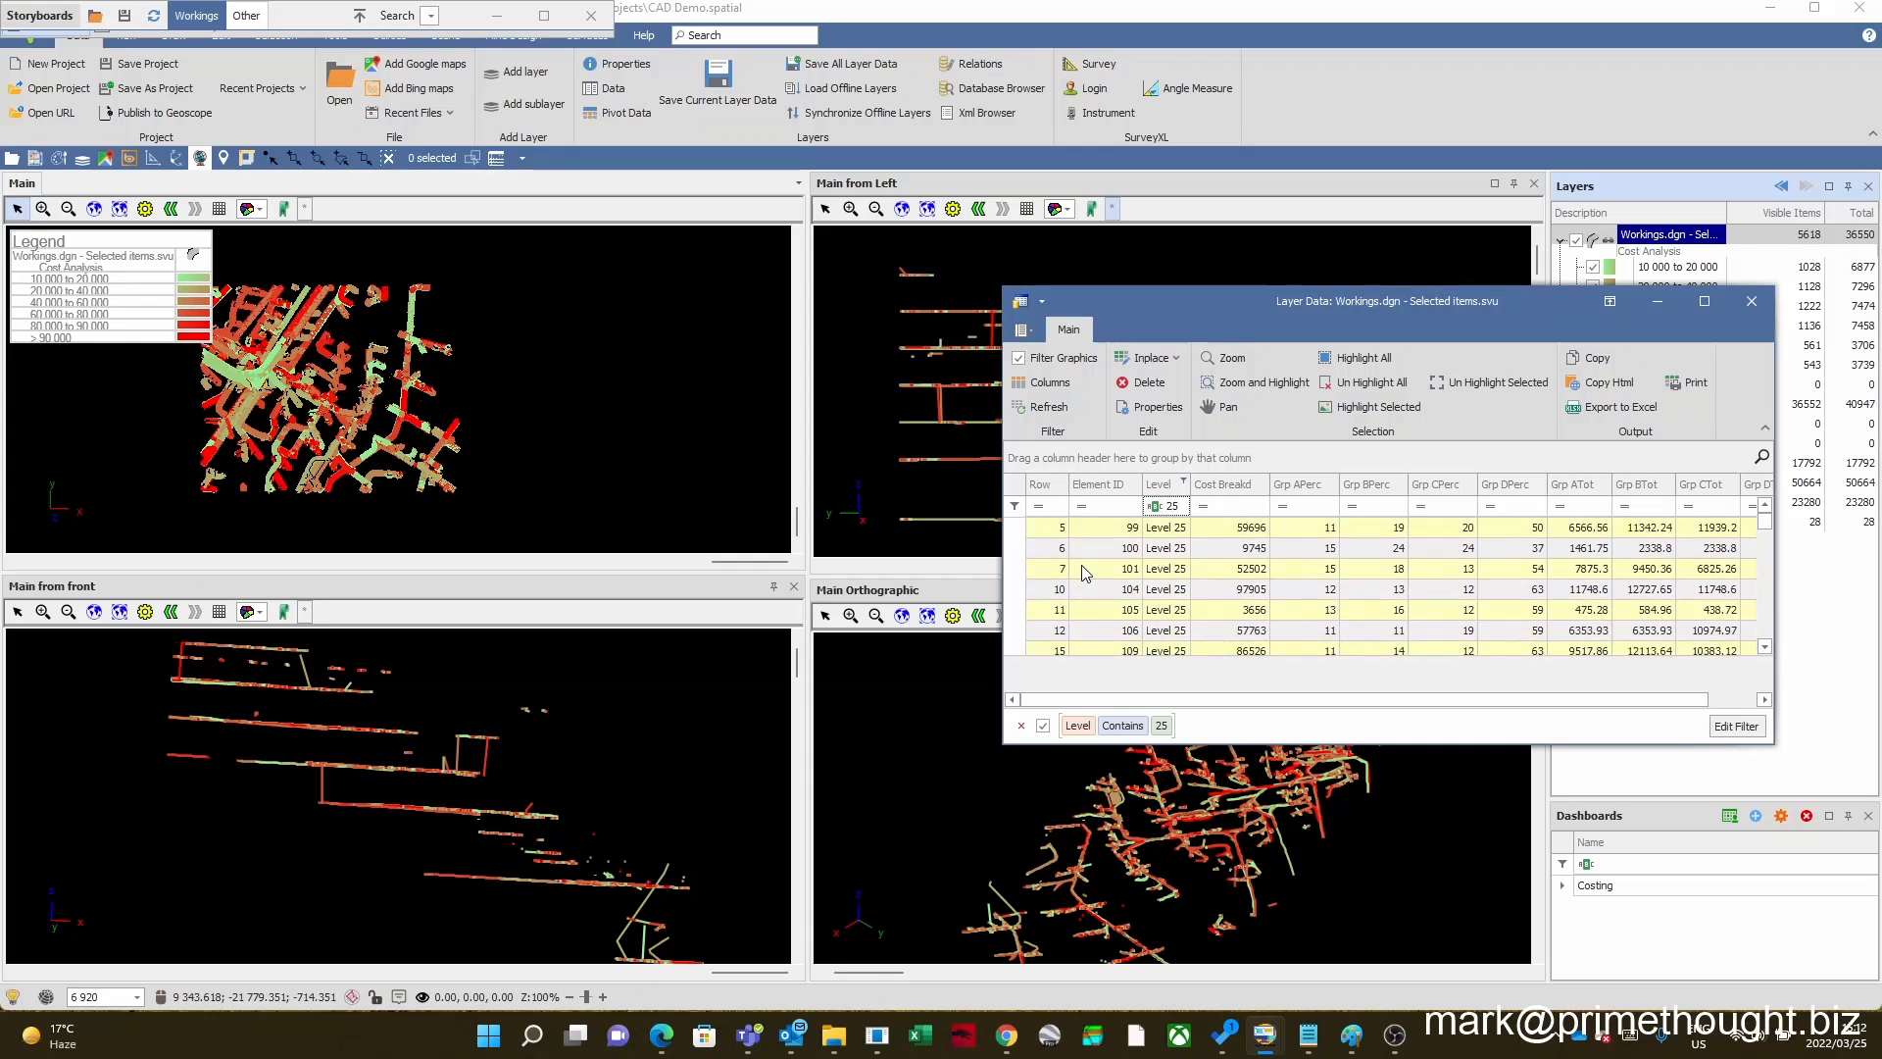
click(1015, 570)
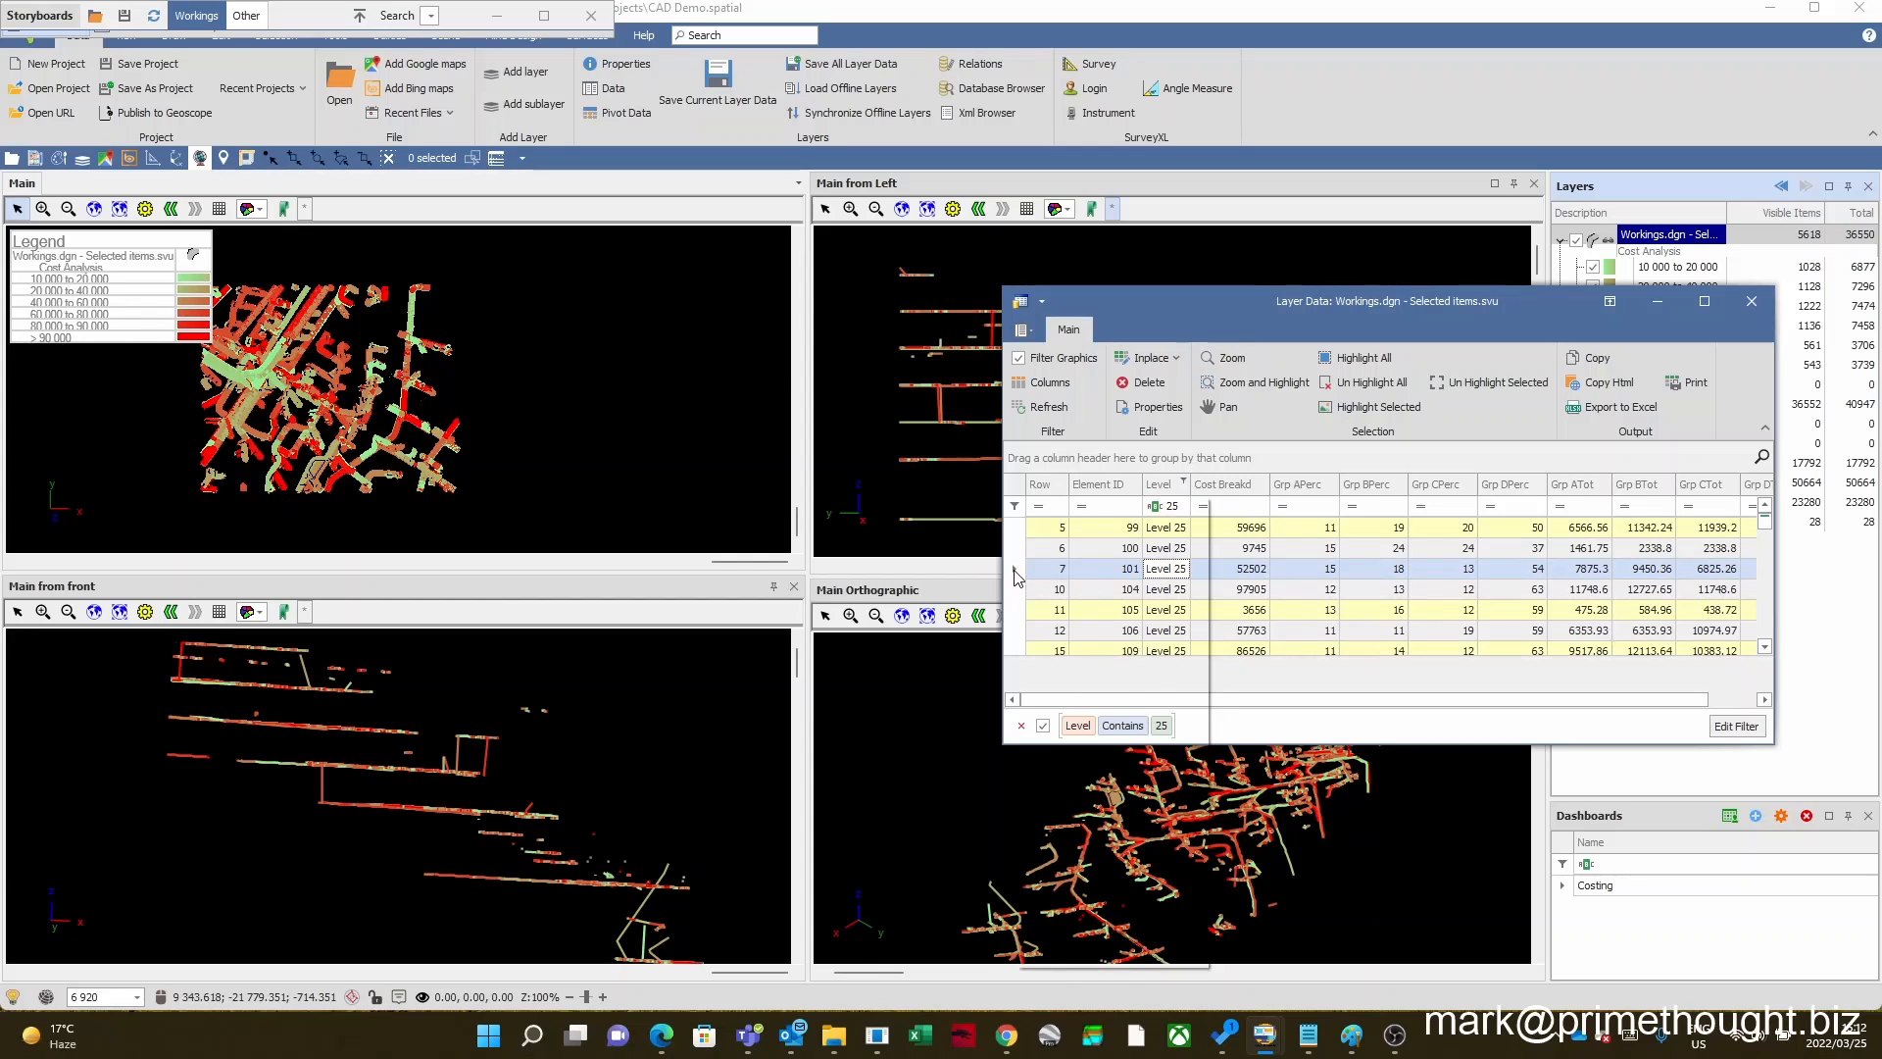
right_click(1016, 578)
click(1119, 517)
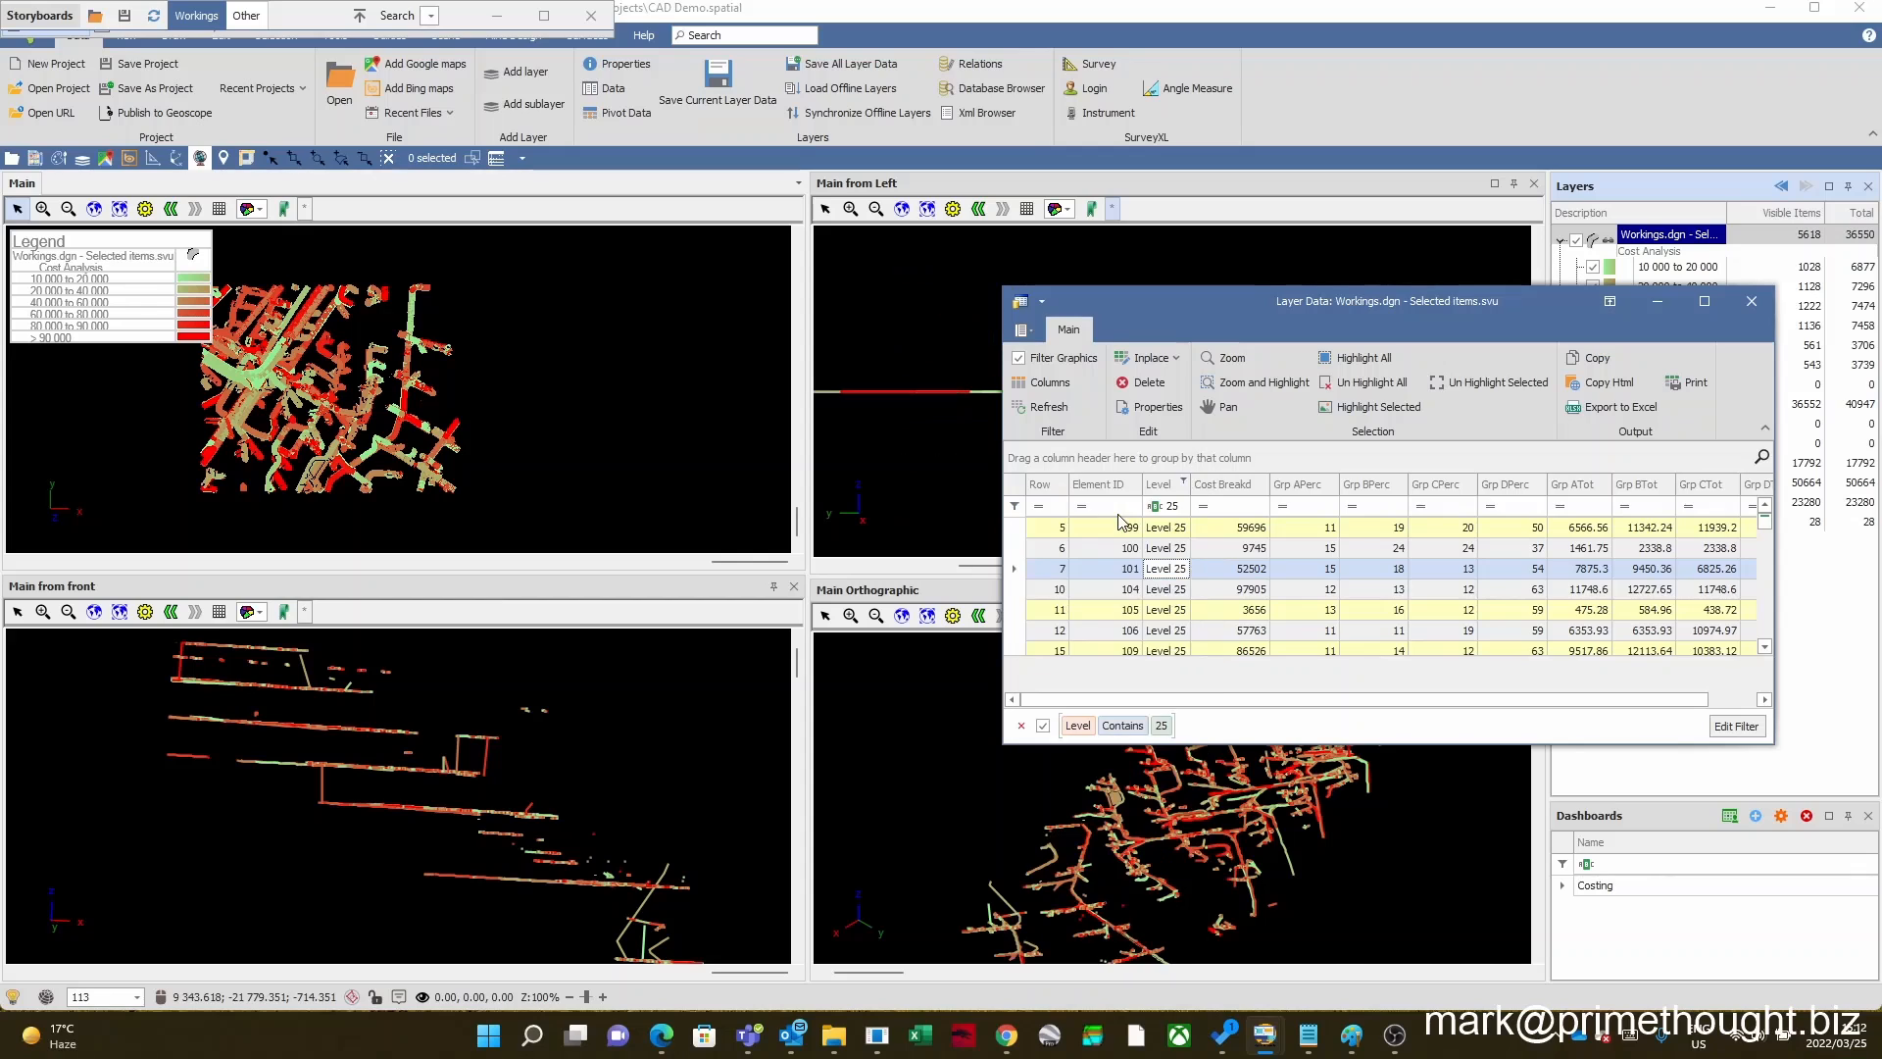
Step: Move the data table clear of the Main from Left view and zoom to and highlight element 101 there
drag(1198, 303, 1294, 607)
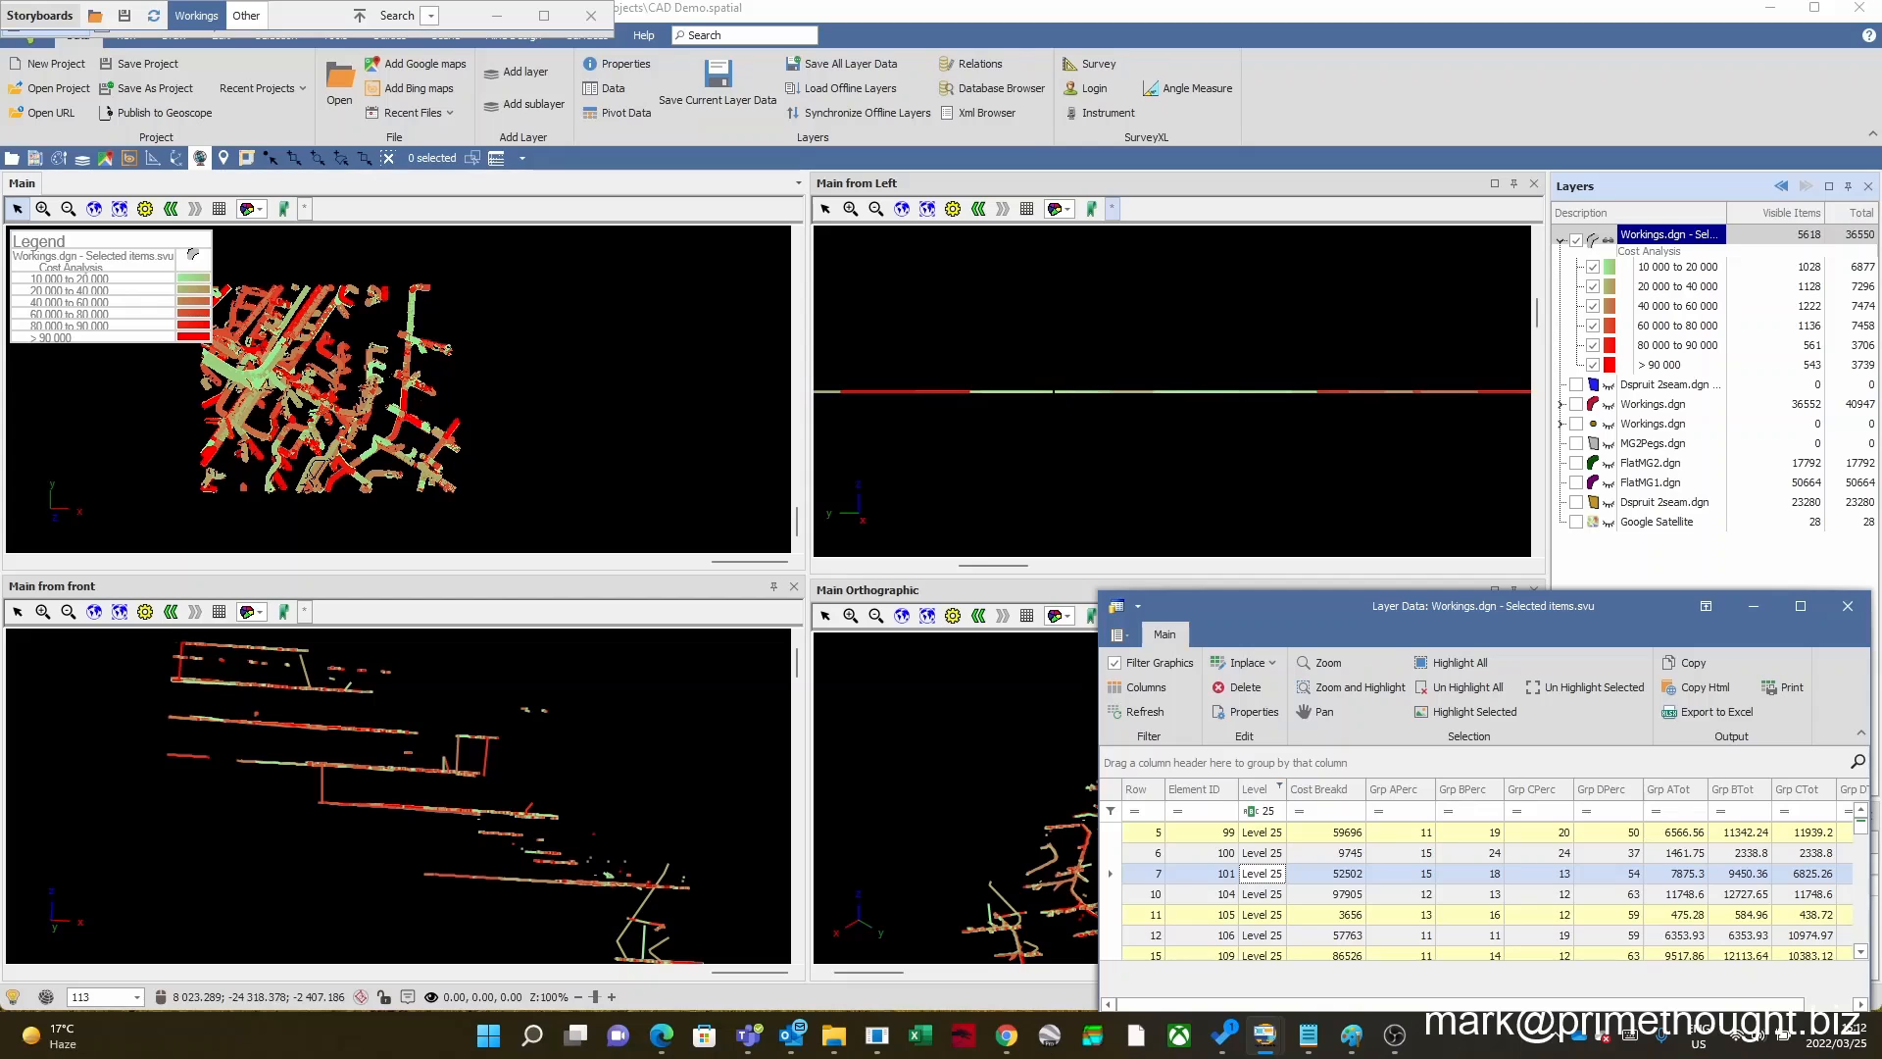
right_click(1113, 876)
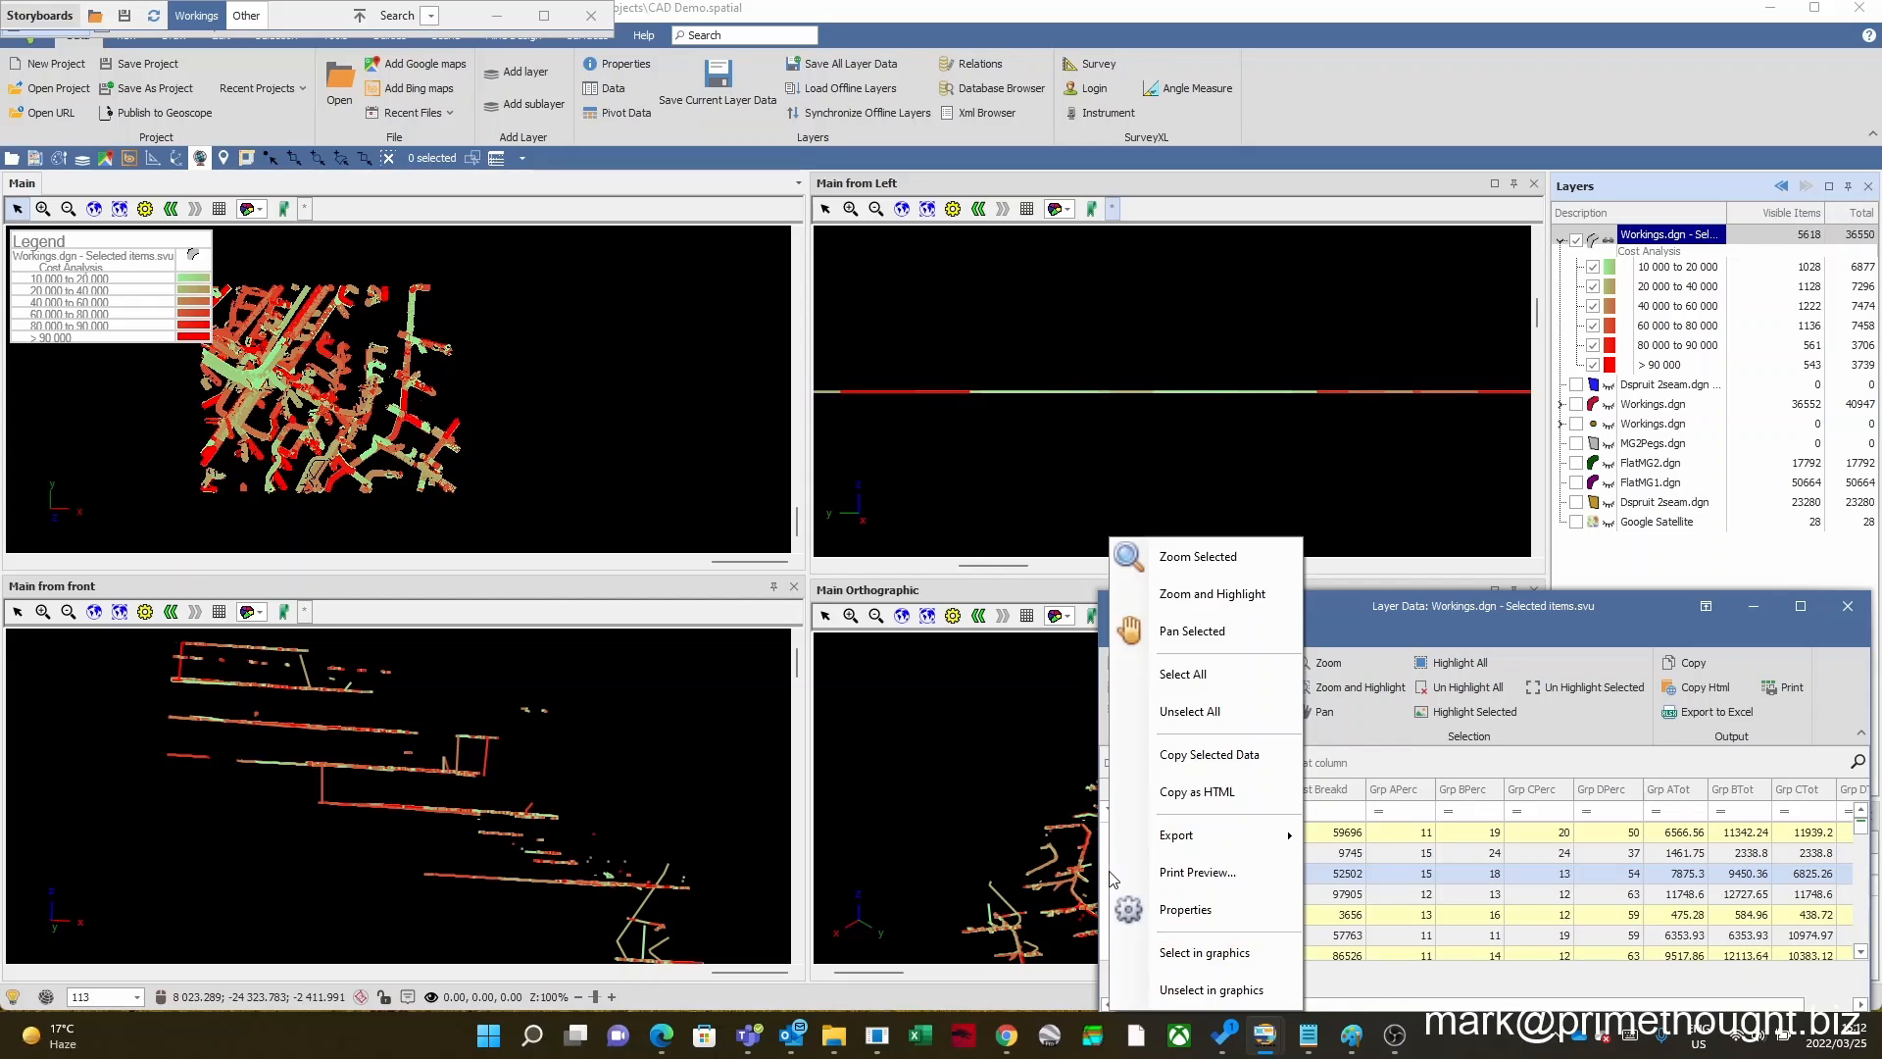
click(1218, 615)
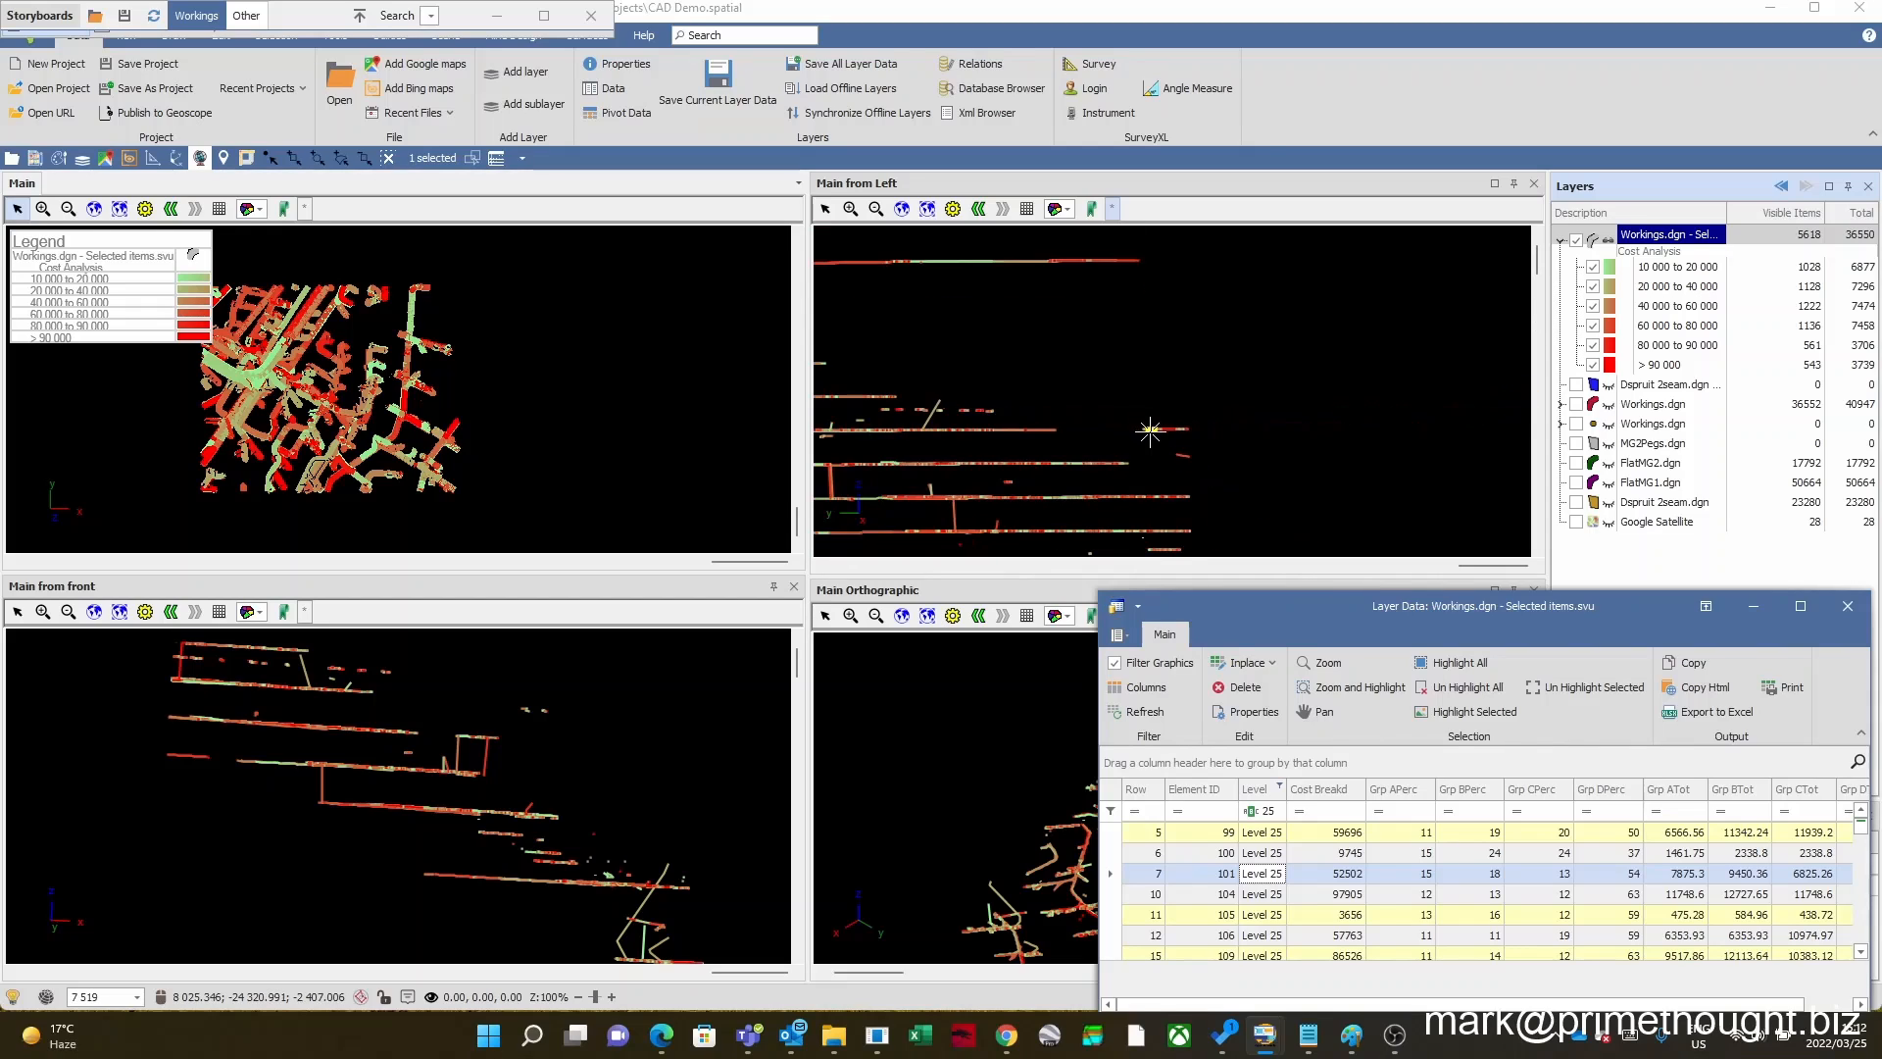
Step: Uncover the Main Orthographic view, make the Main view active, and zoom to and highlight element 106 in it
drag(1256, 601, 1292, 410)
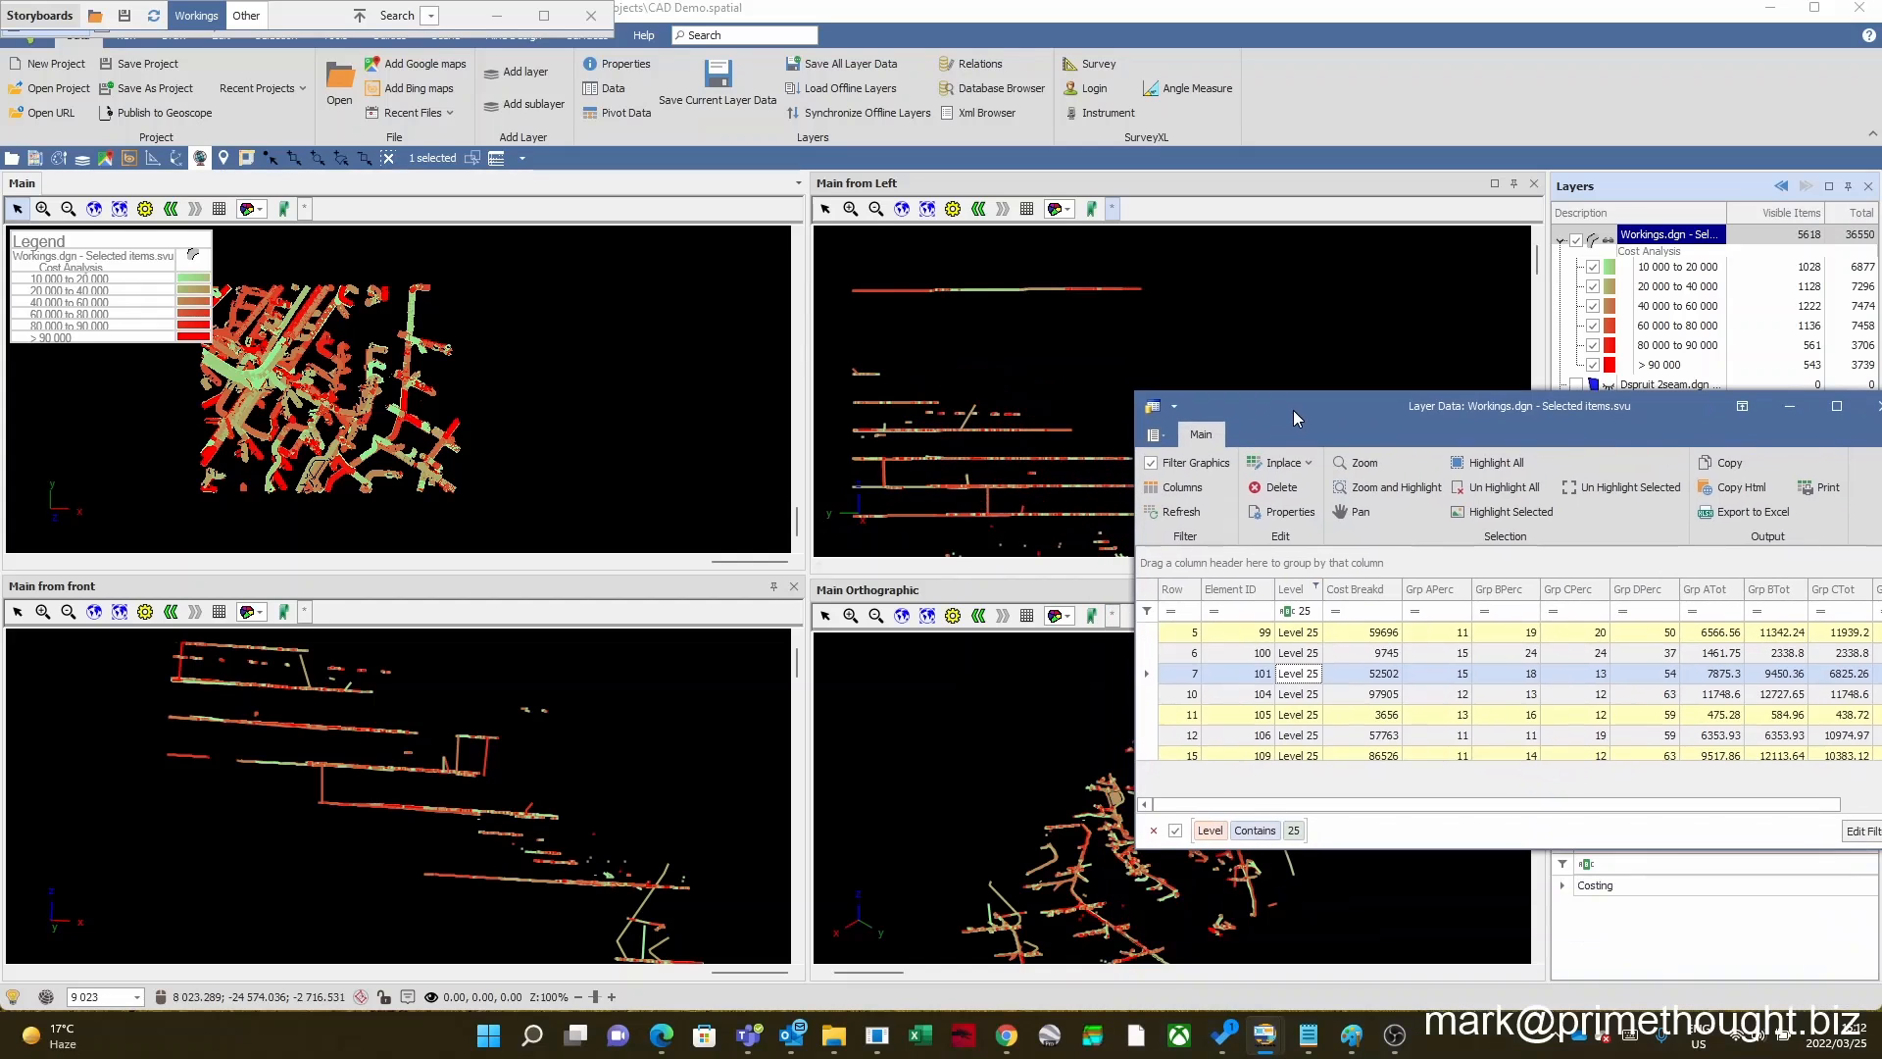
click(530, 441)
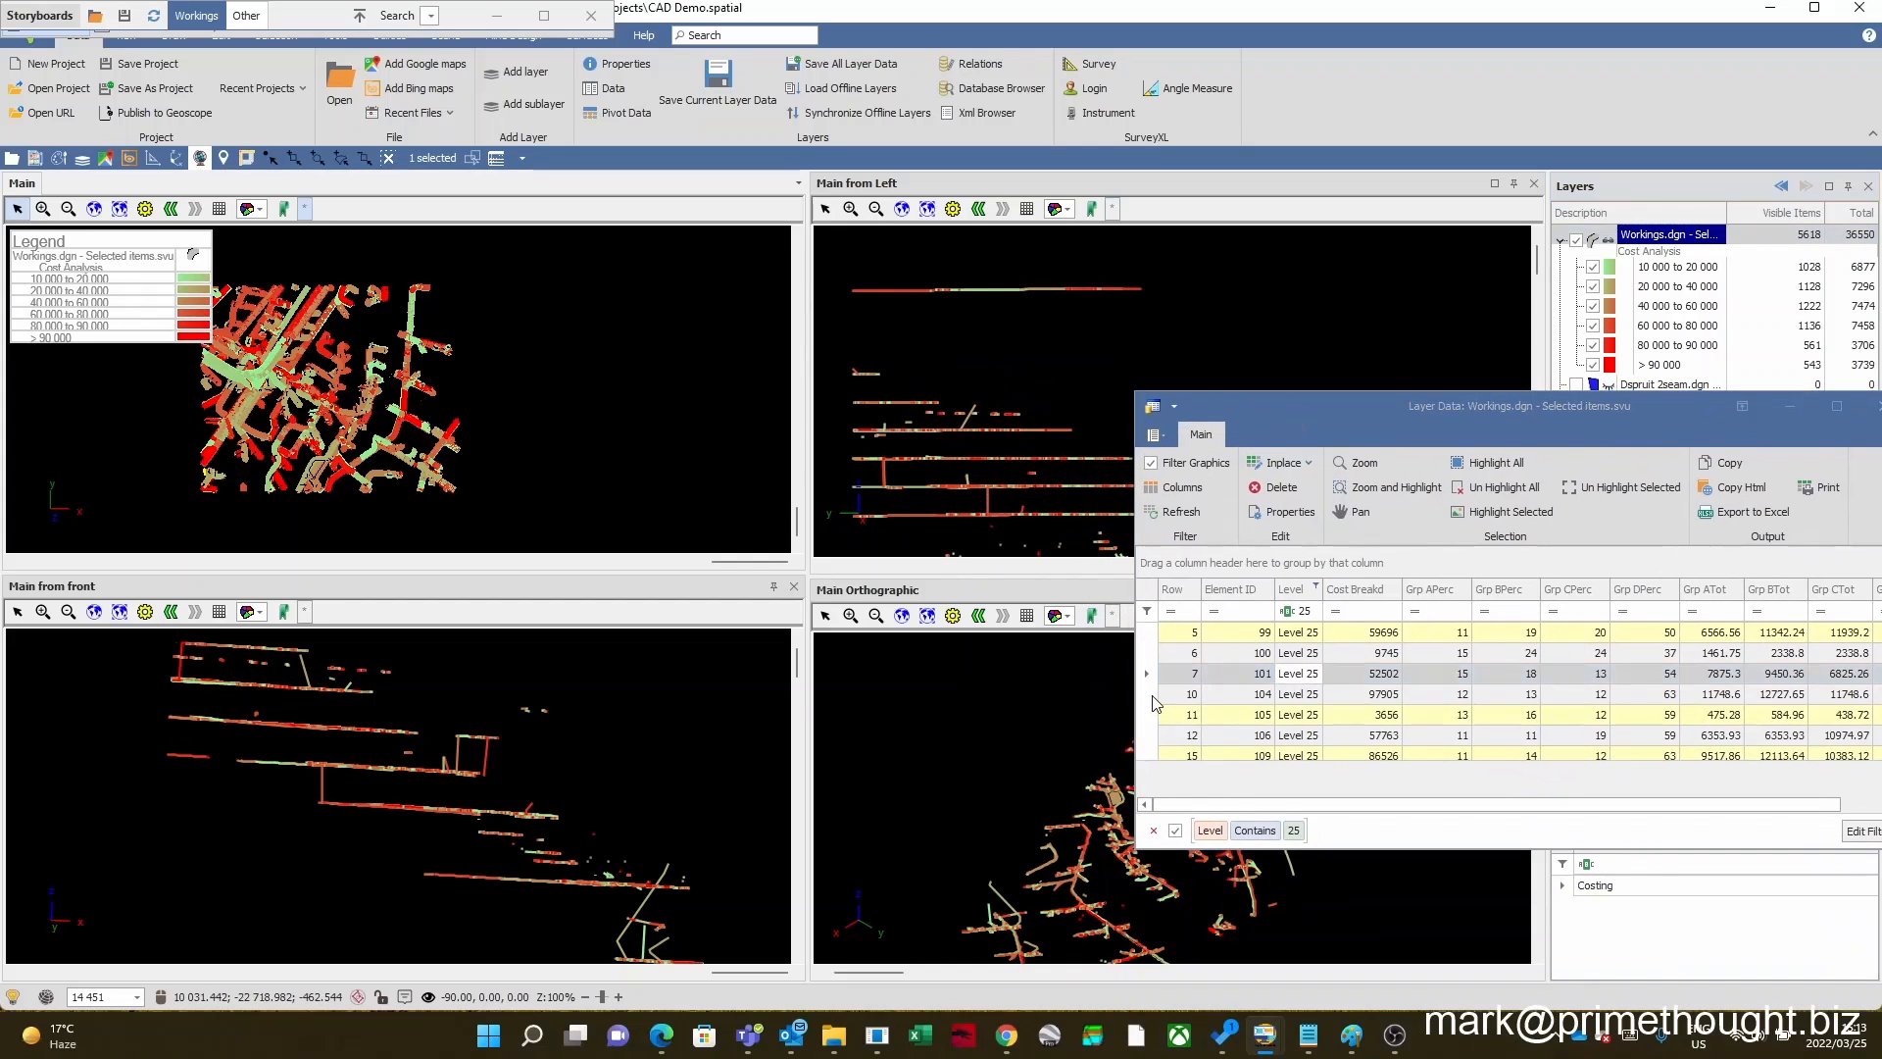
click(1152, 735)
right_click(1153, 735)
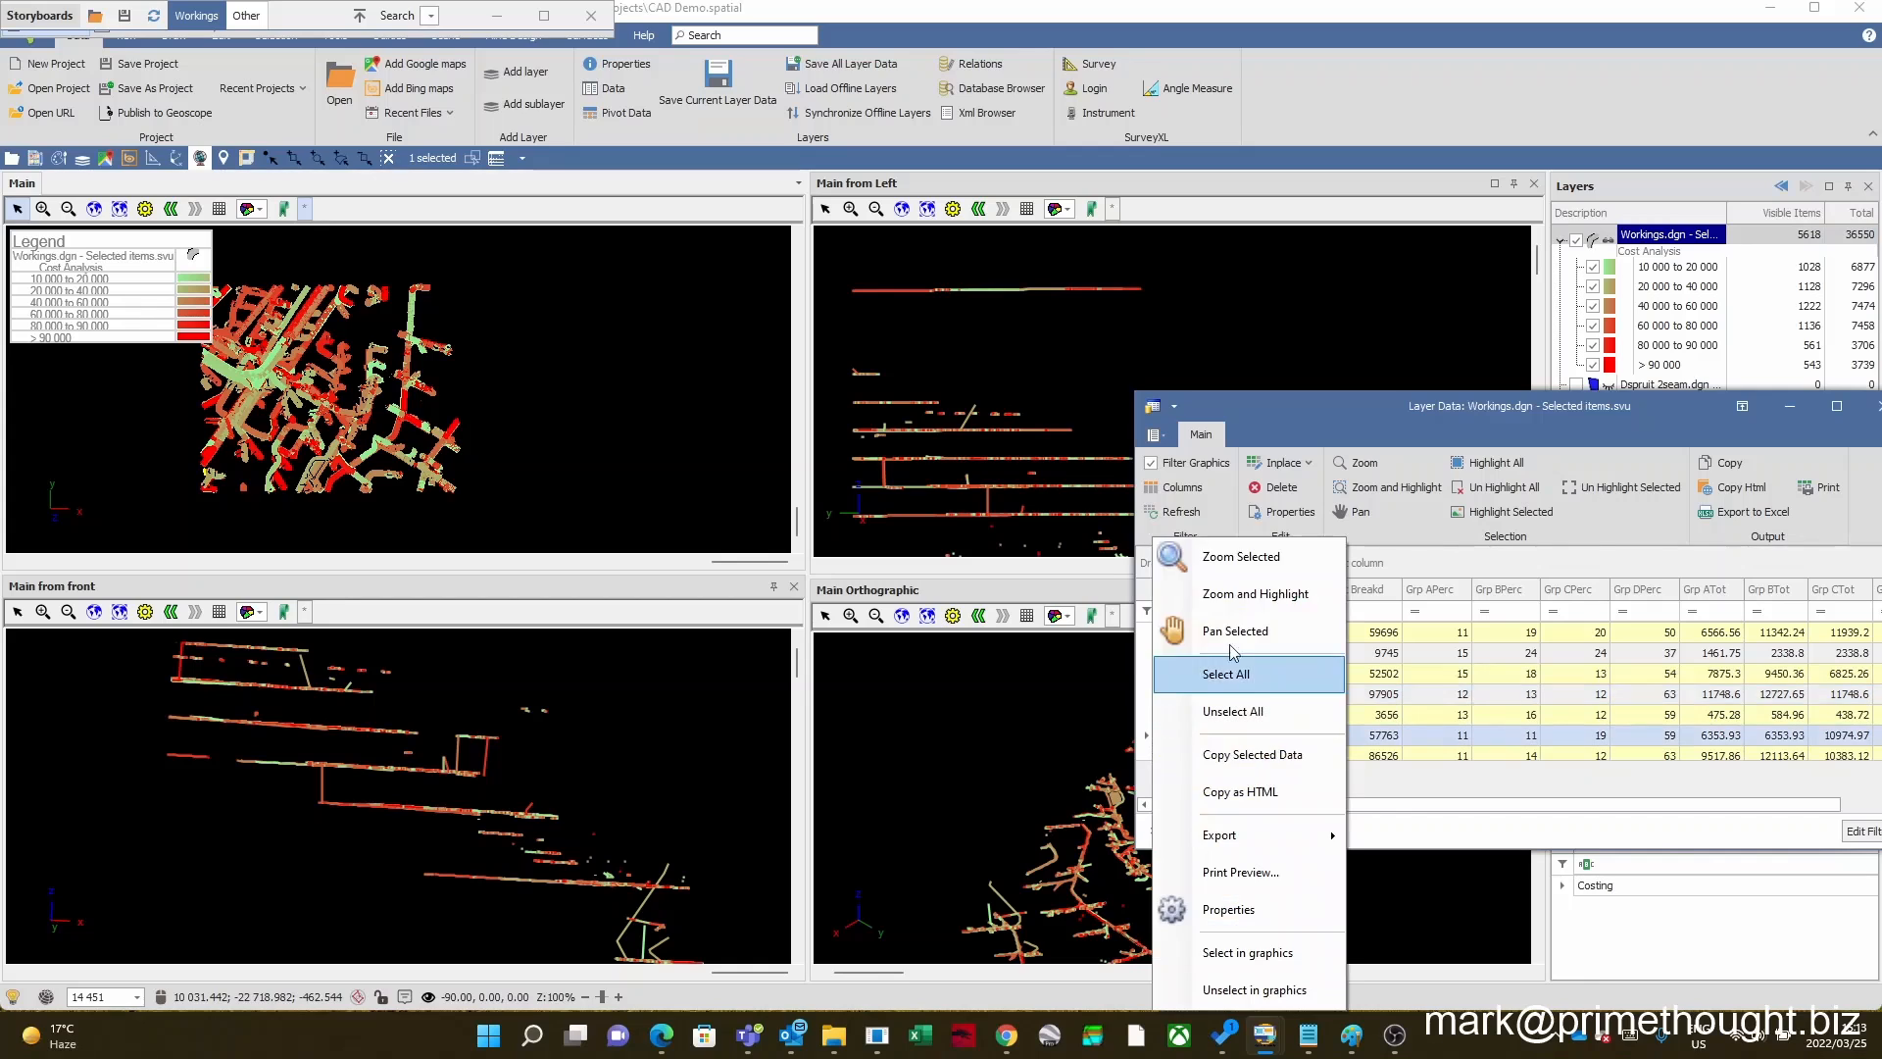
click(1258, 593)
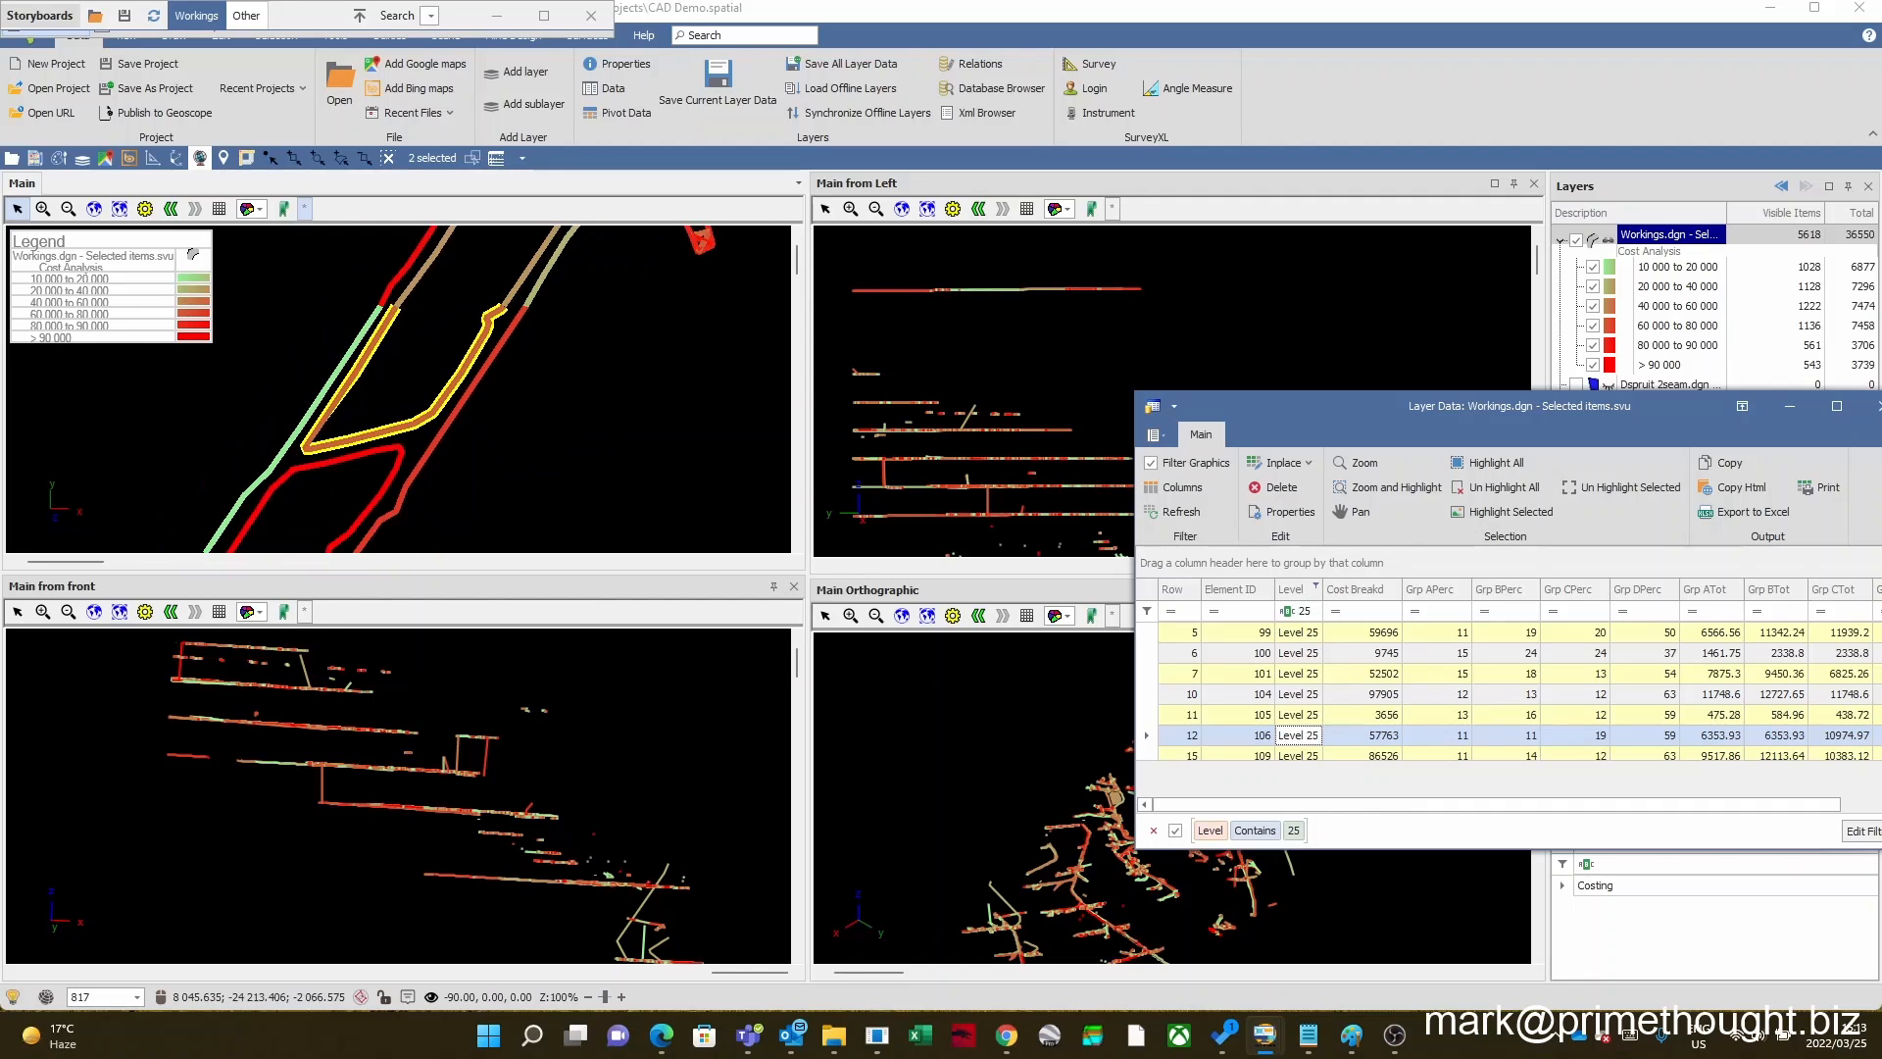
Step: Remove the Level contains 25 filter from the data table and examine the unfiltered workings in the views
drag(1347, 409, 1184, 296)
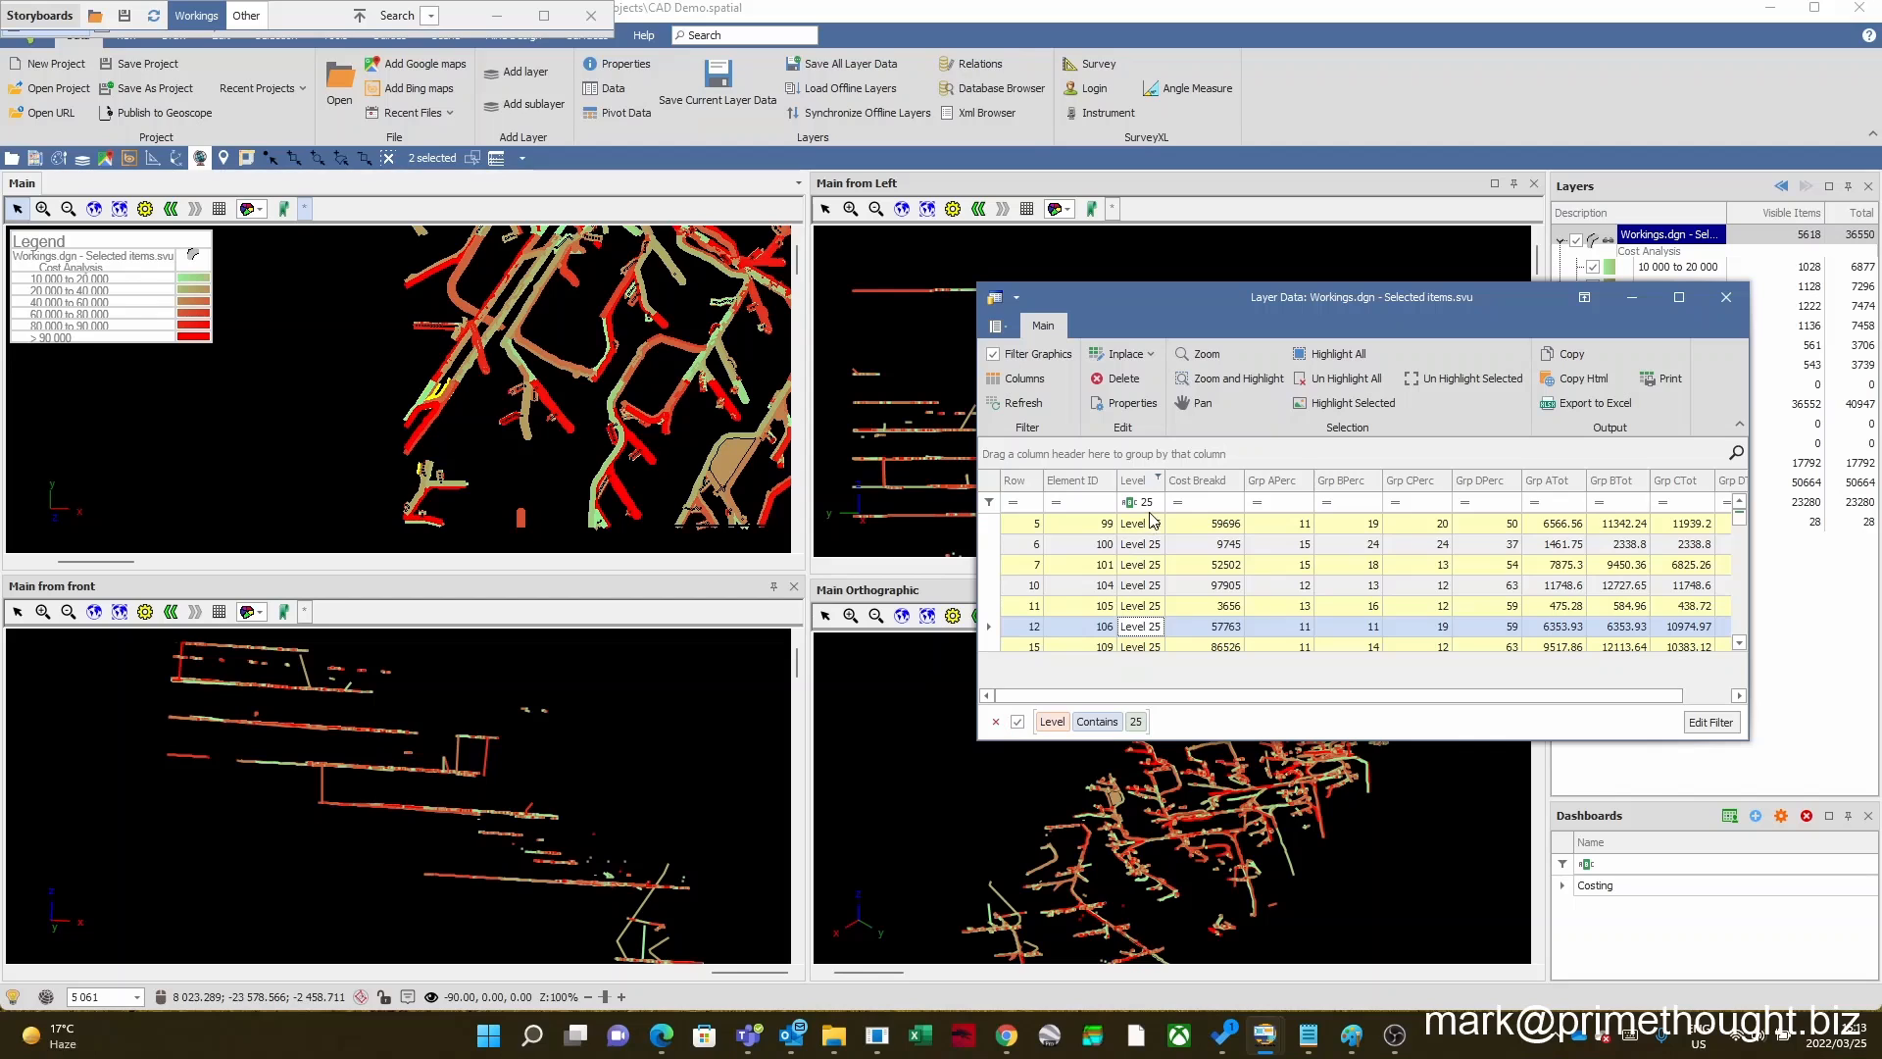
click(995, 721)
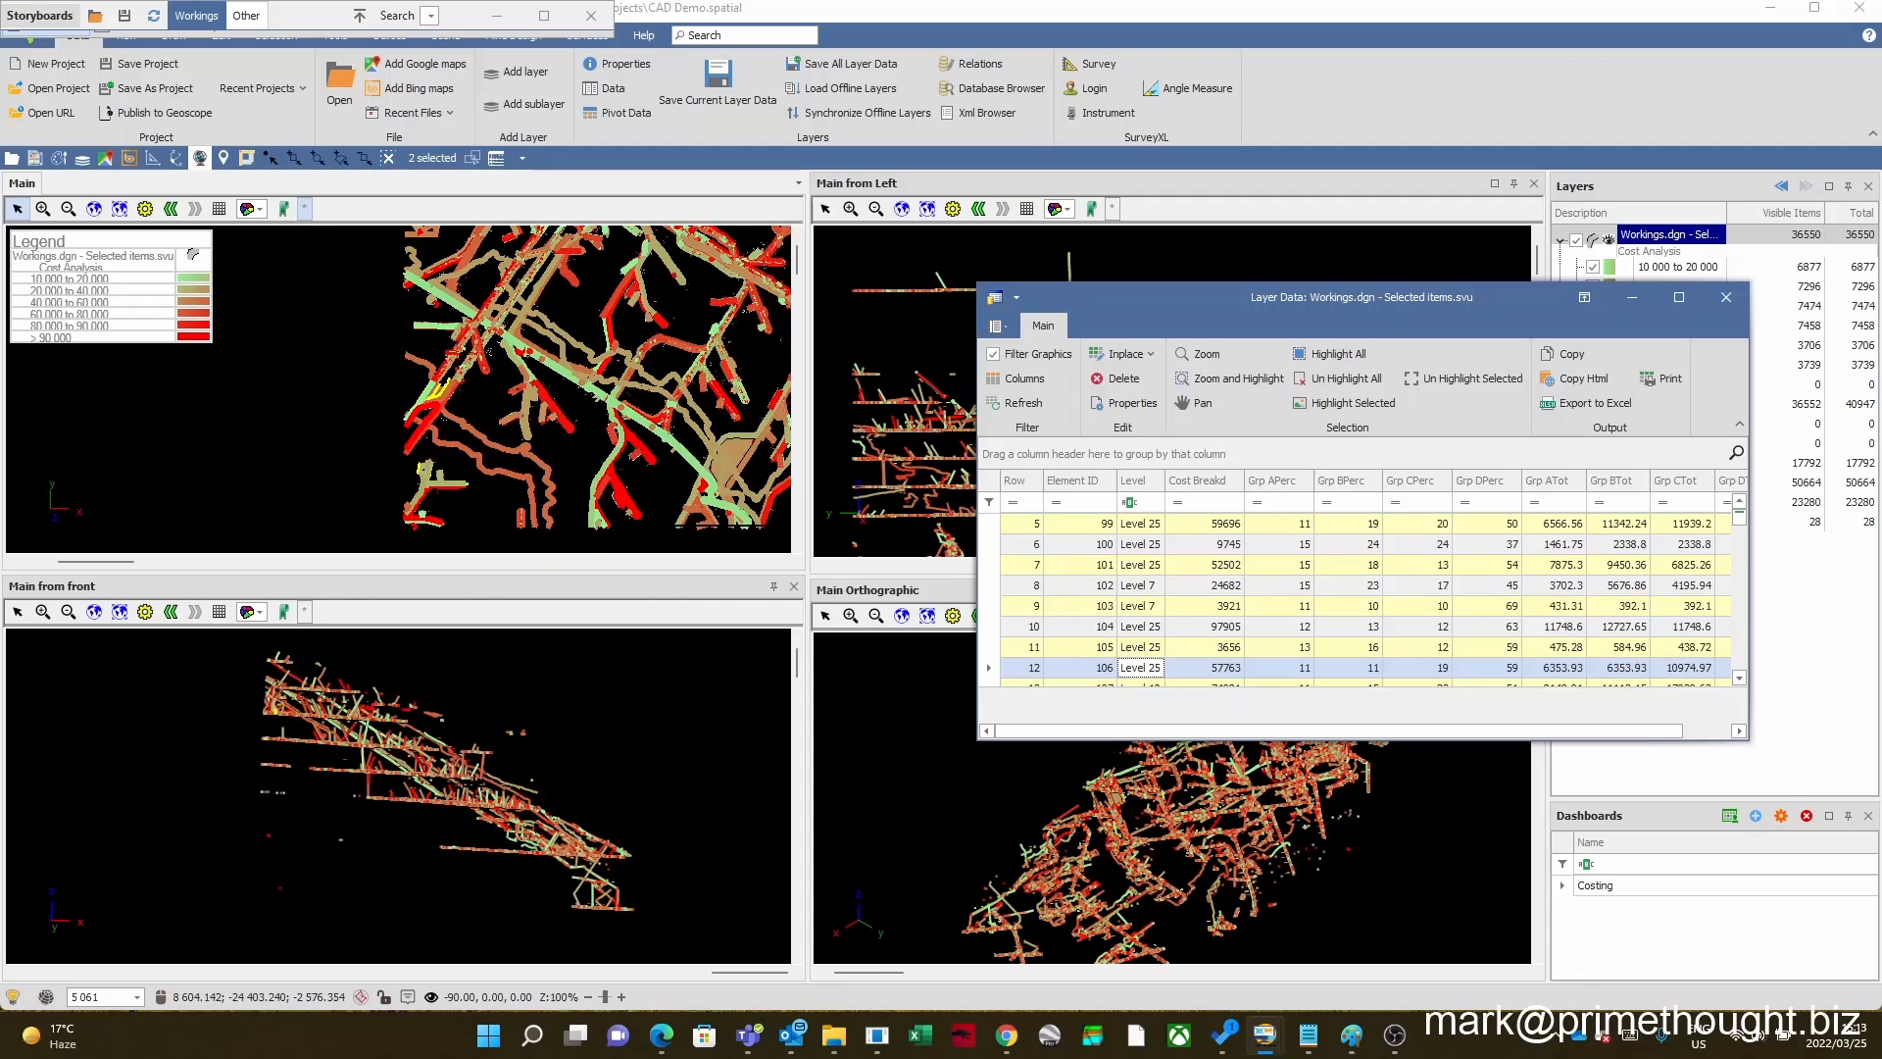
scroll(588, 439, up, 3)
scroll(587, 439, down, 5)
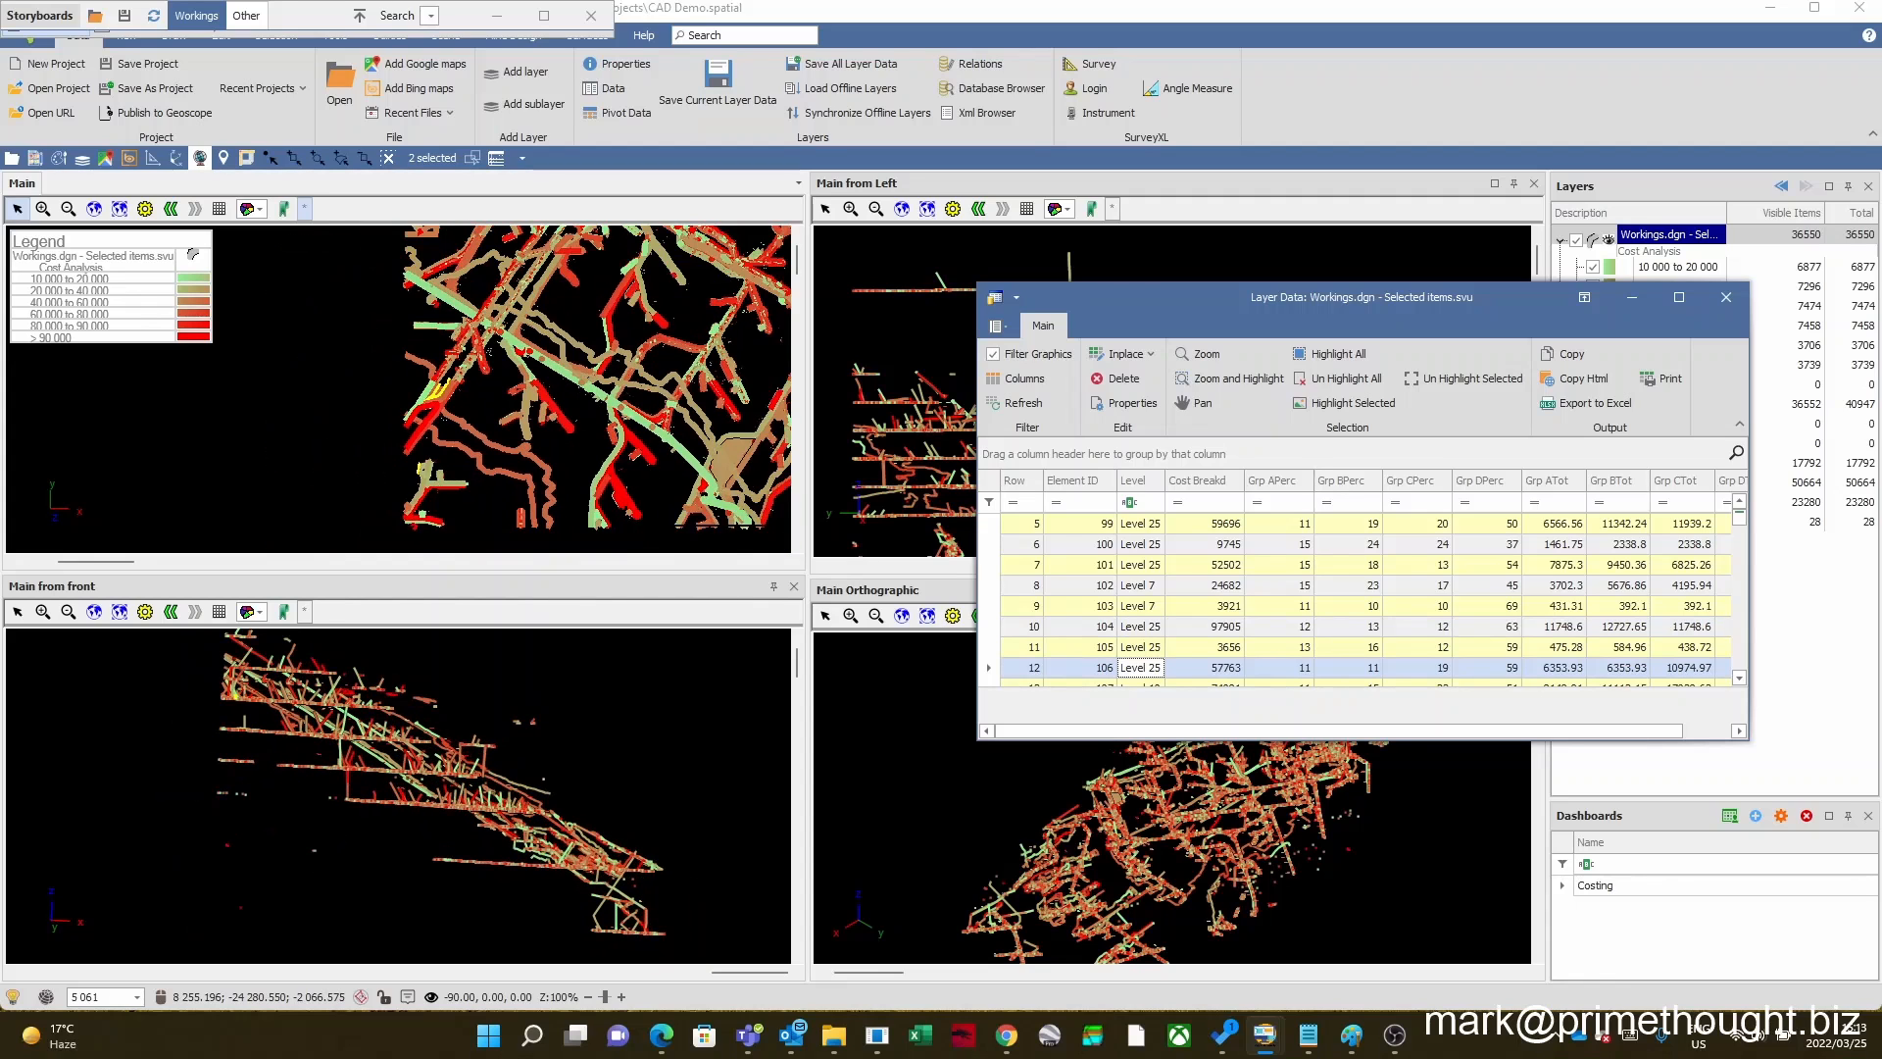
scroll(587, 439, up, 1)
Step: Clear the graphics selection and close the Workings.dgn - Selected items data table
click(393, 160)
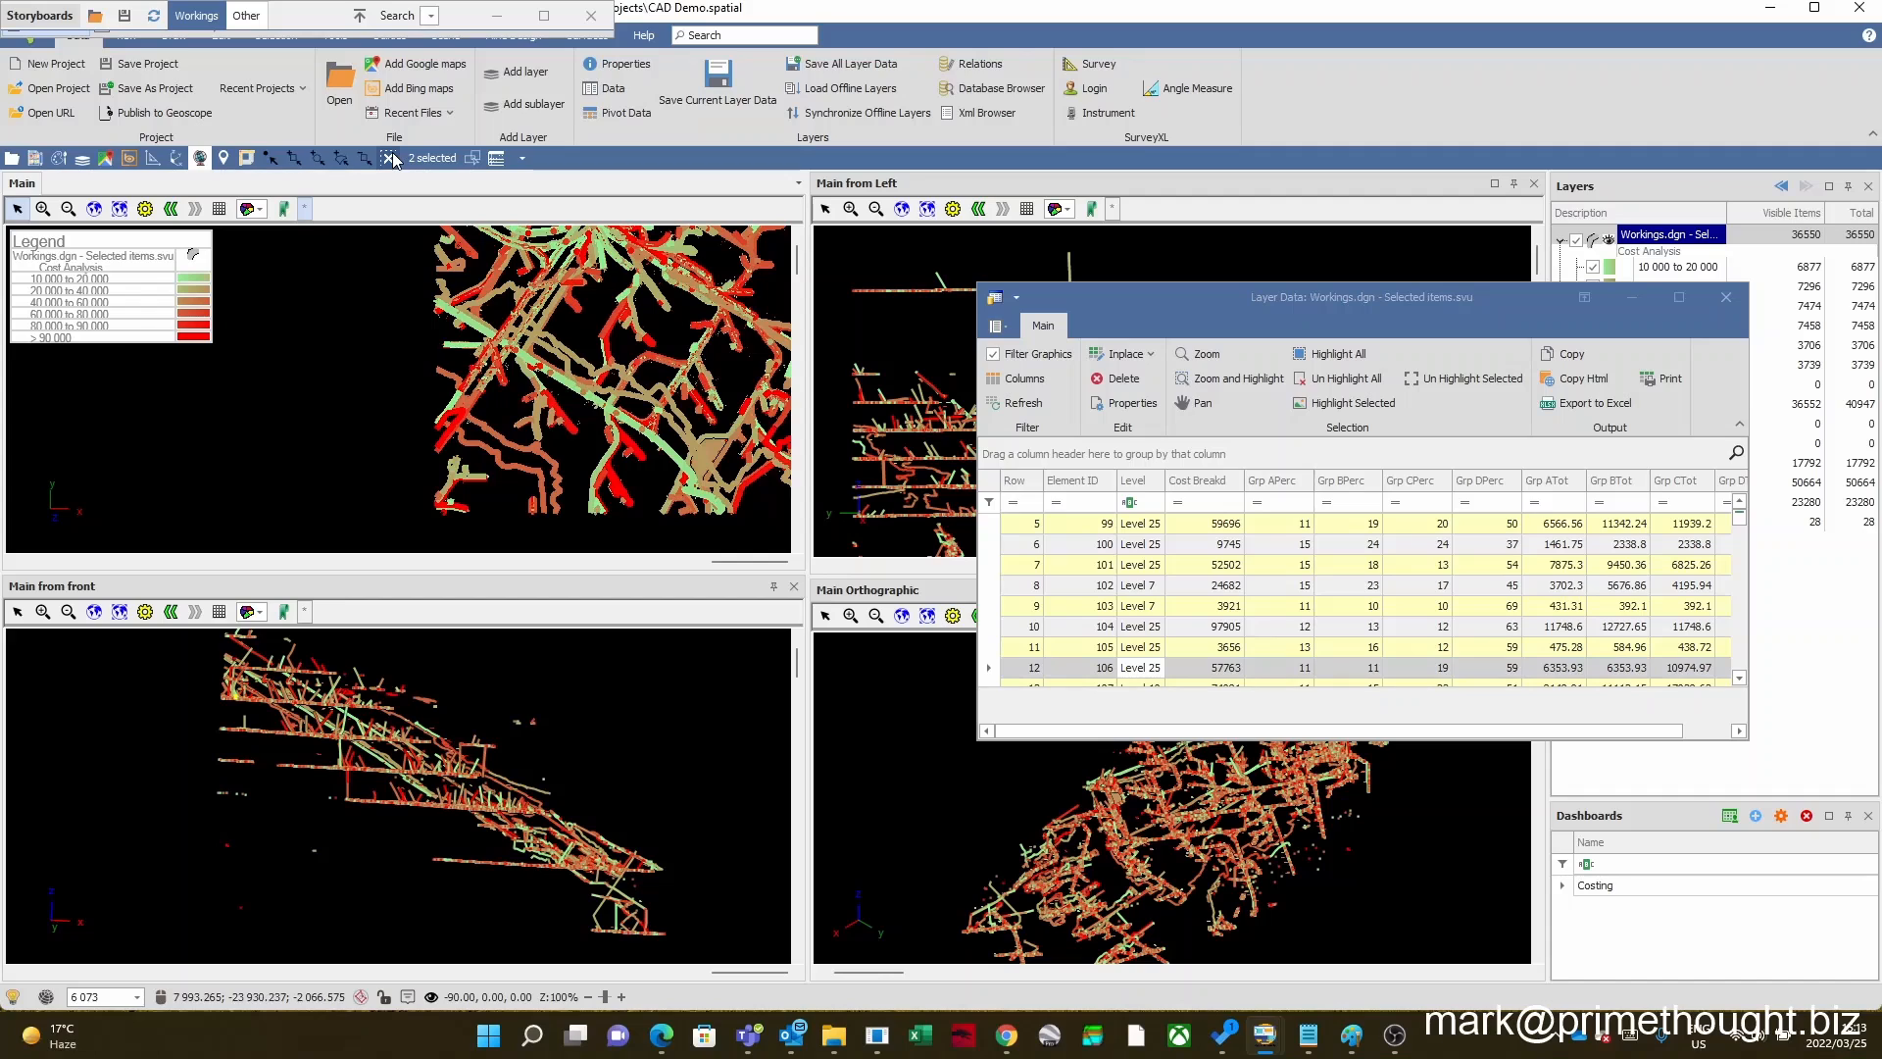
click(387, 159)
drag(1336, 292, 1068, 292)
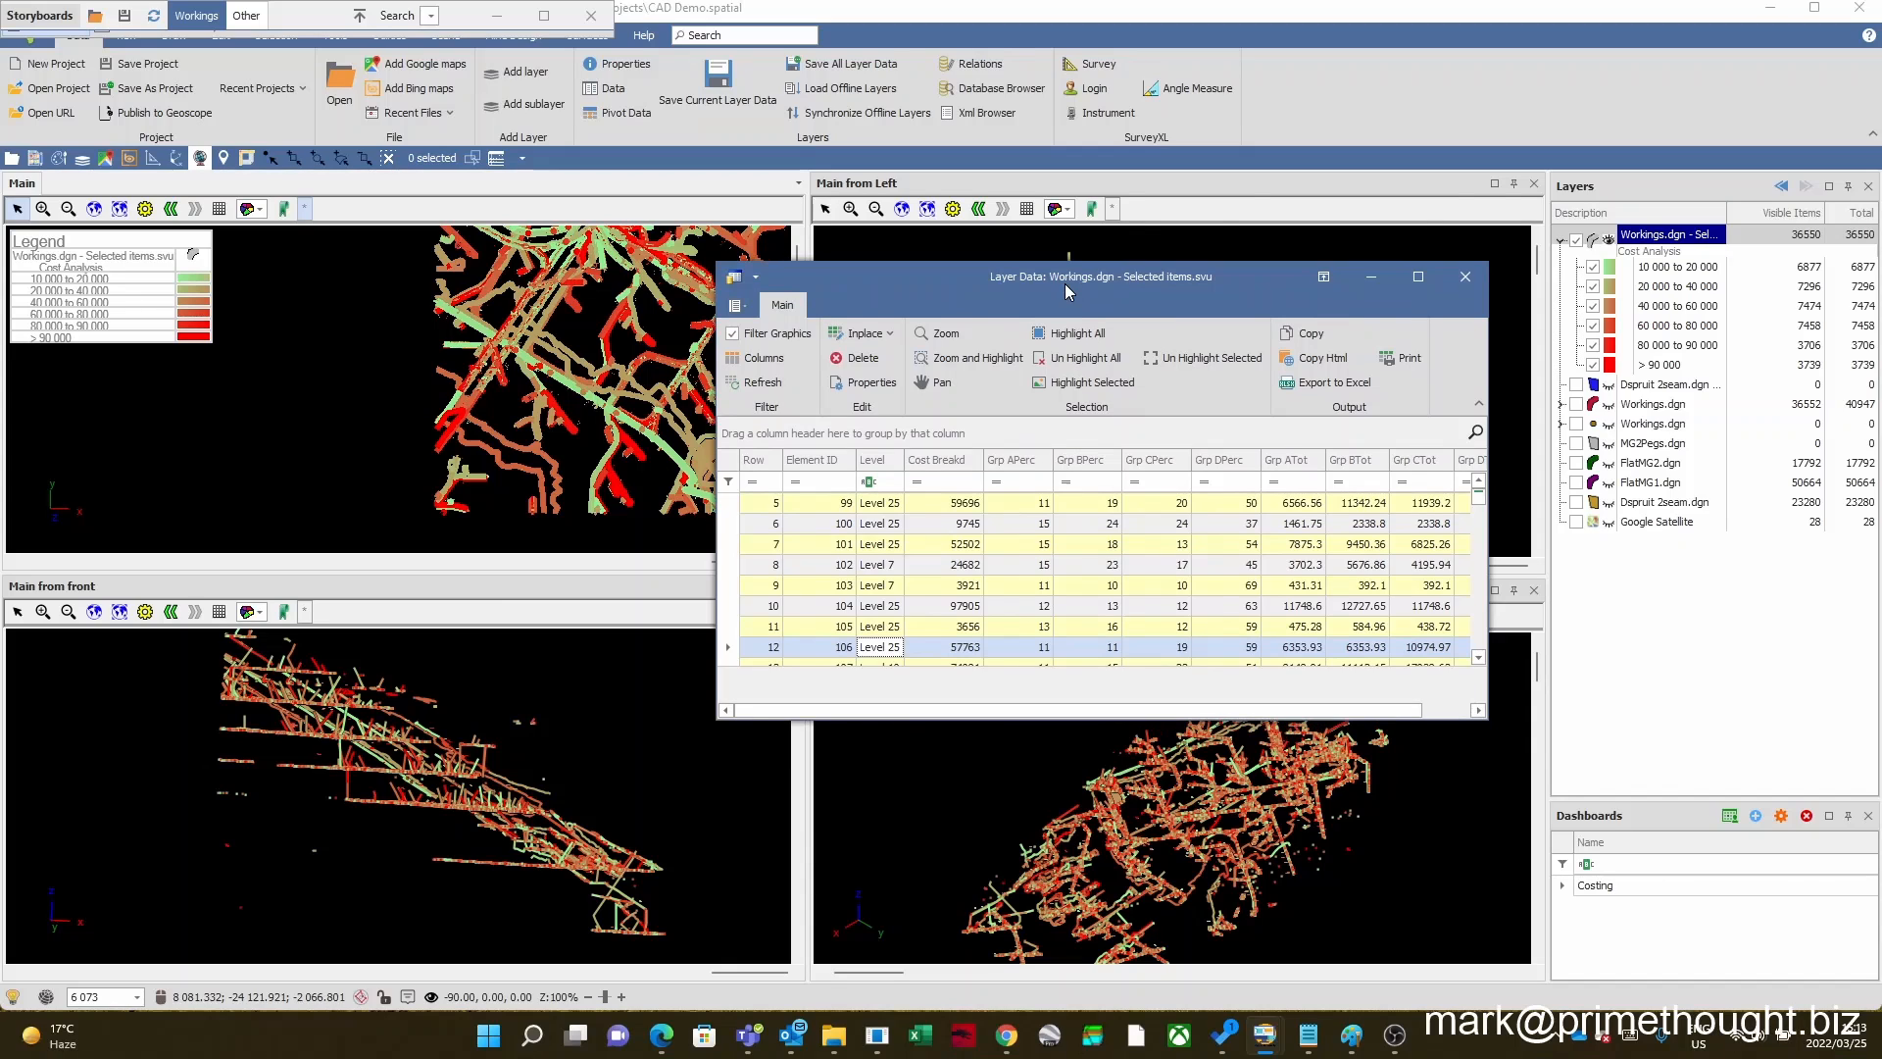
click(1465, 276)
scroll(598, 470, down, 1)
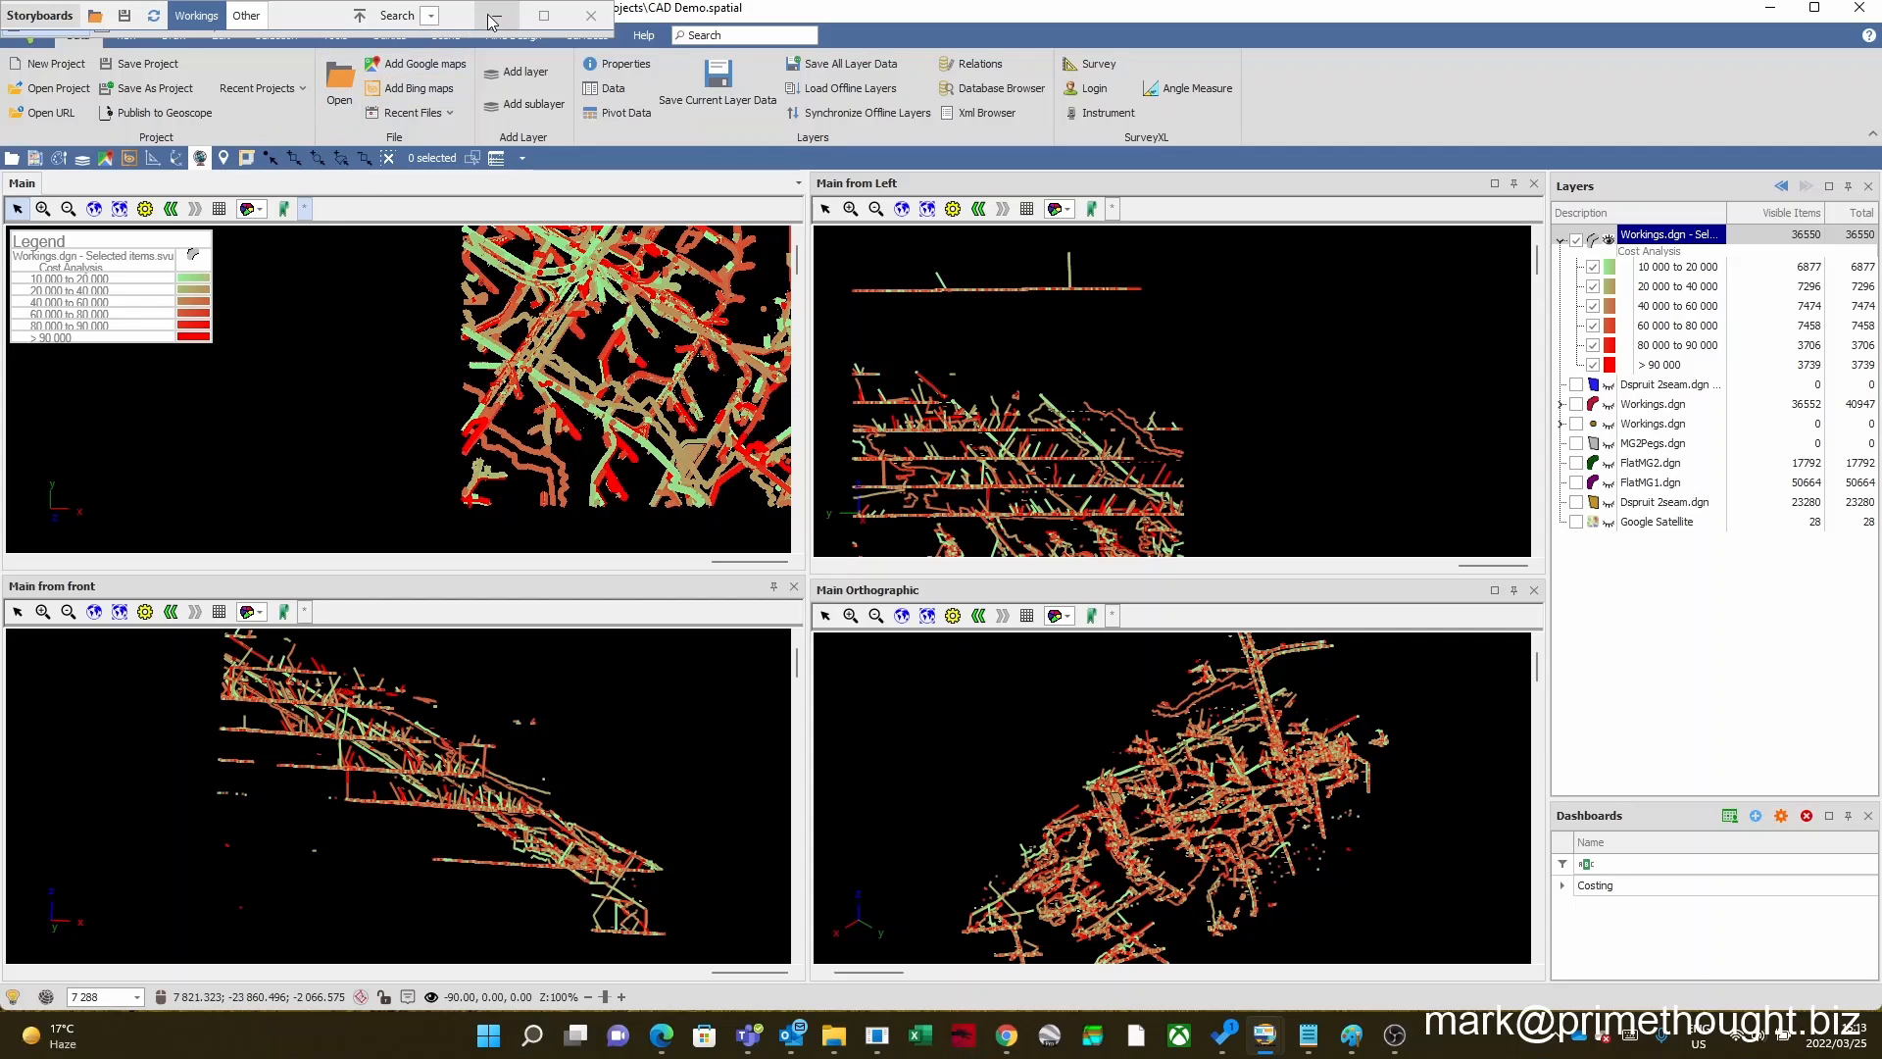
Step: Hide View 2, View 3 and View 4, and fit the full workings plan in the remaining Main view
click(125, 36)
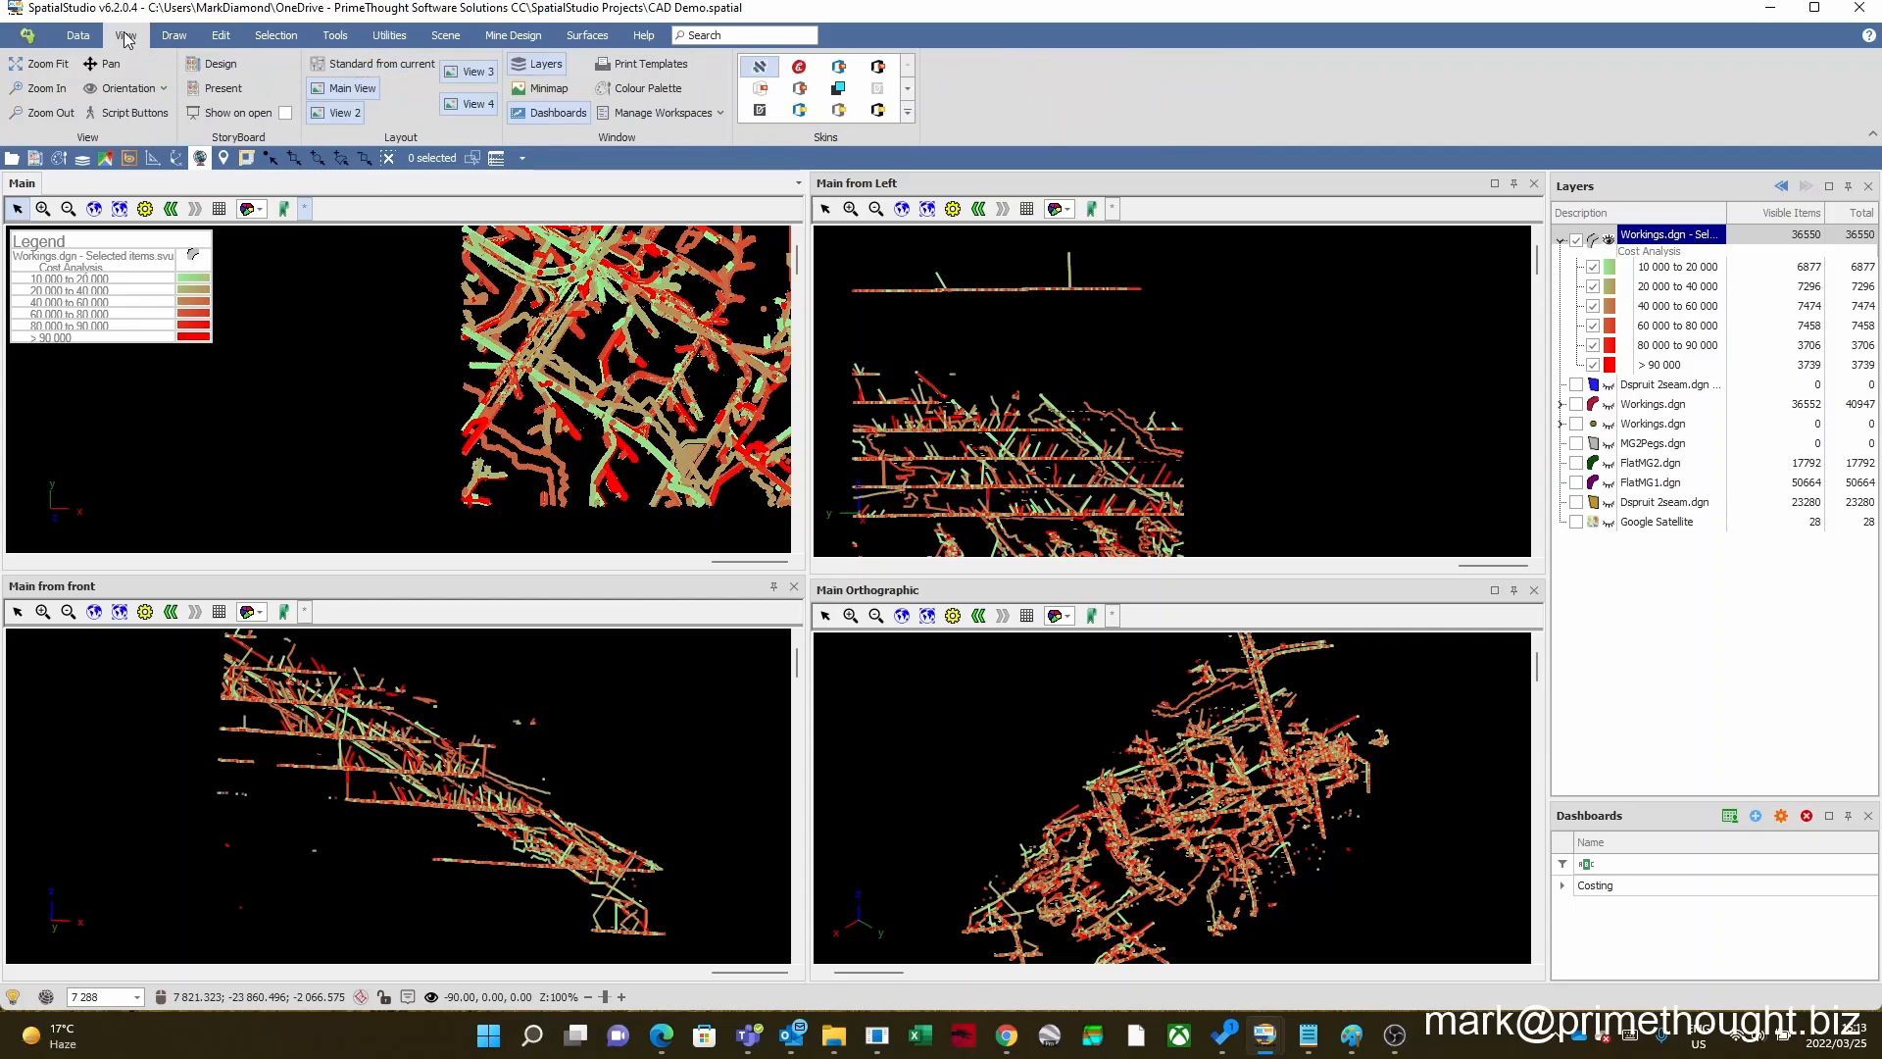
click(345, 113)
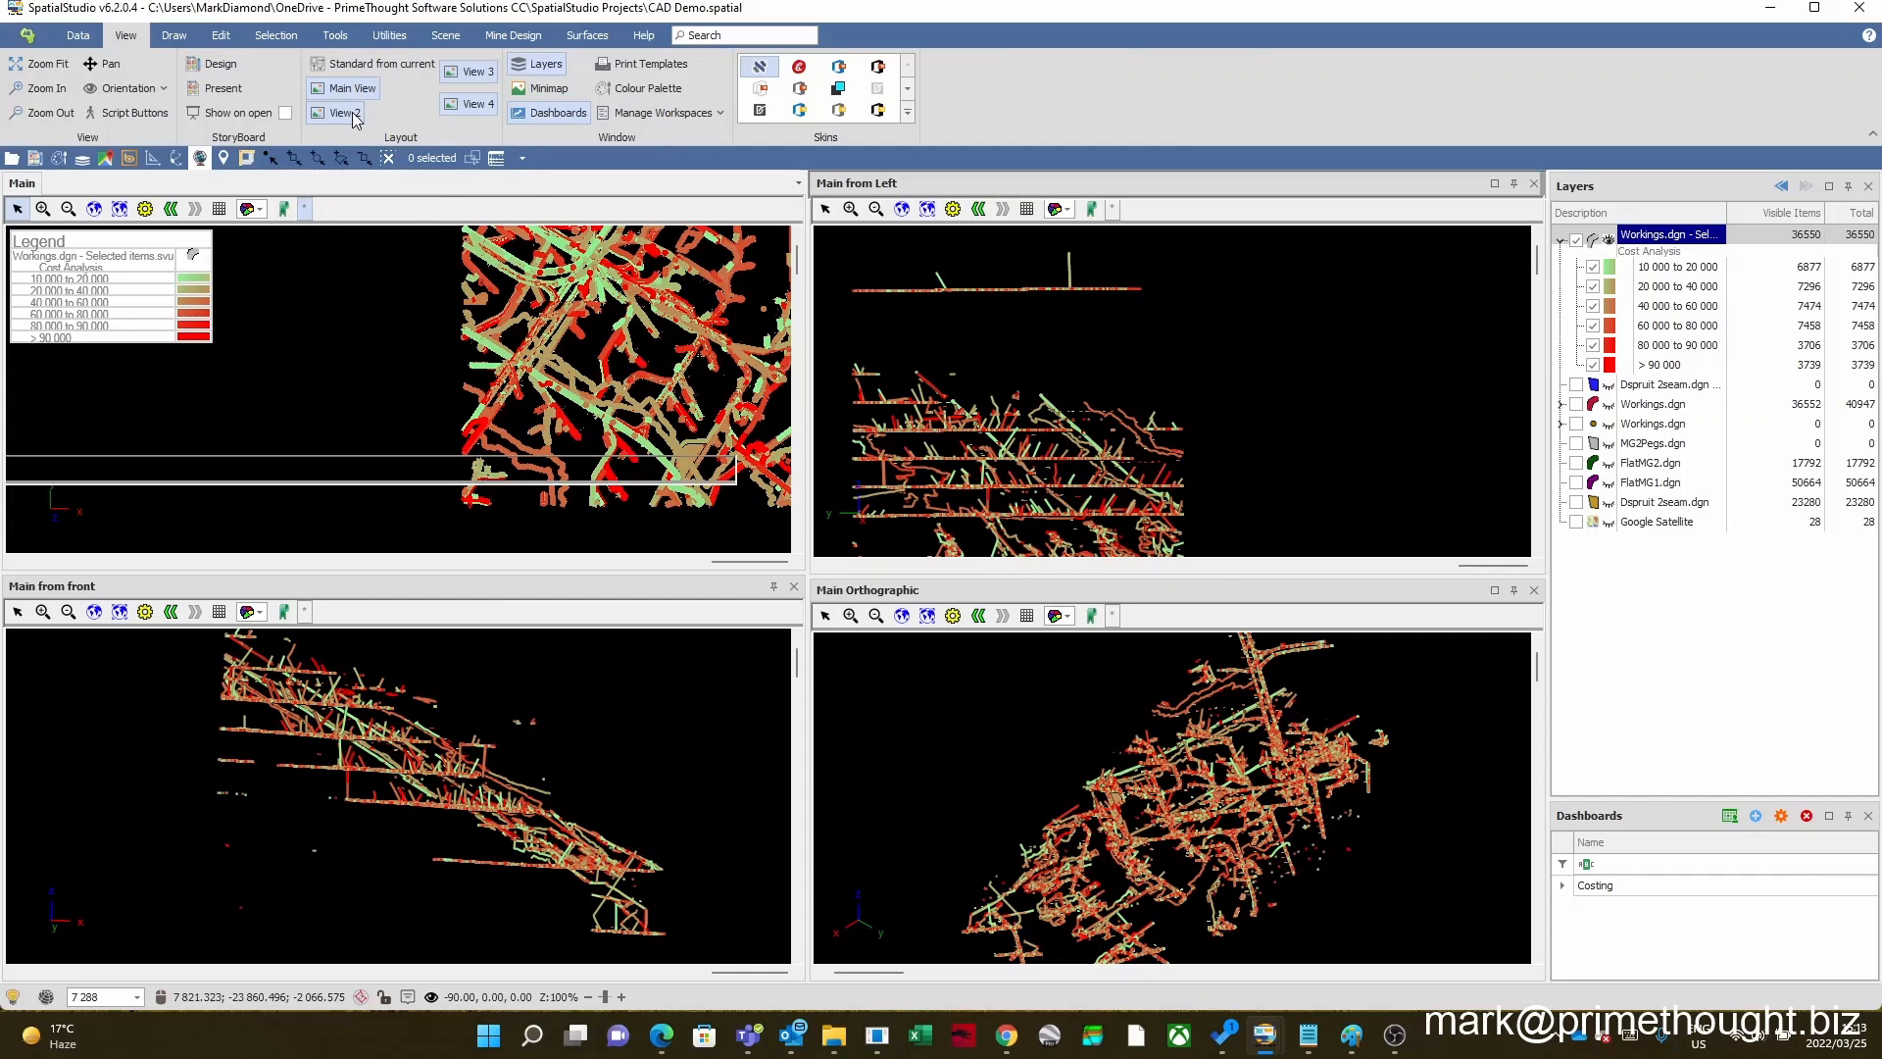
click(474, 74)
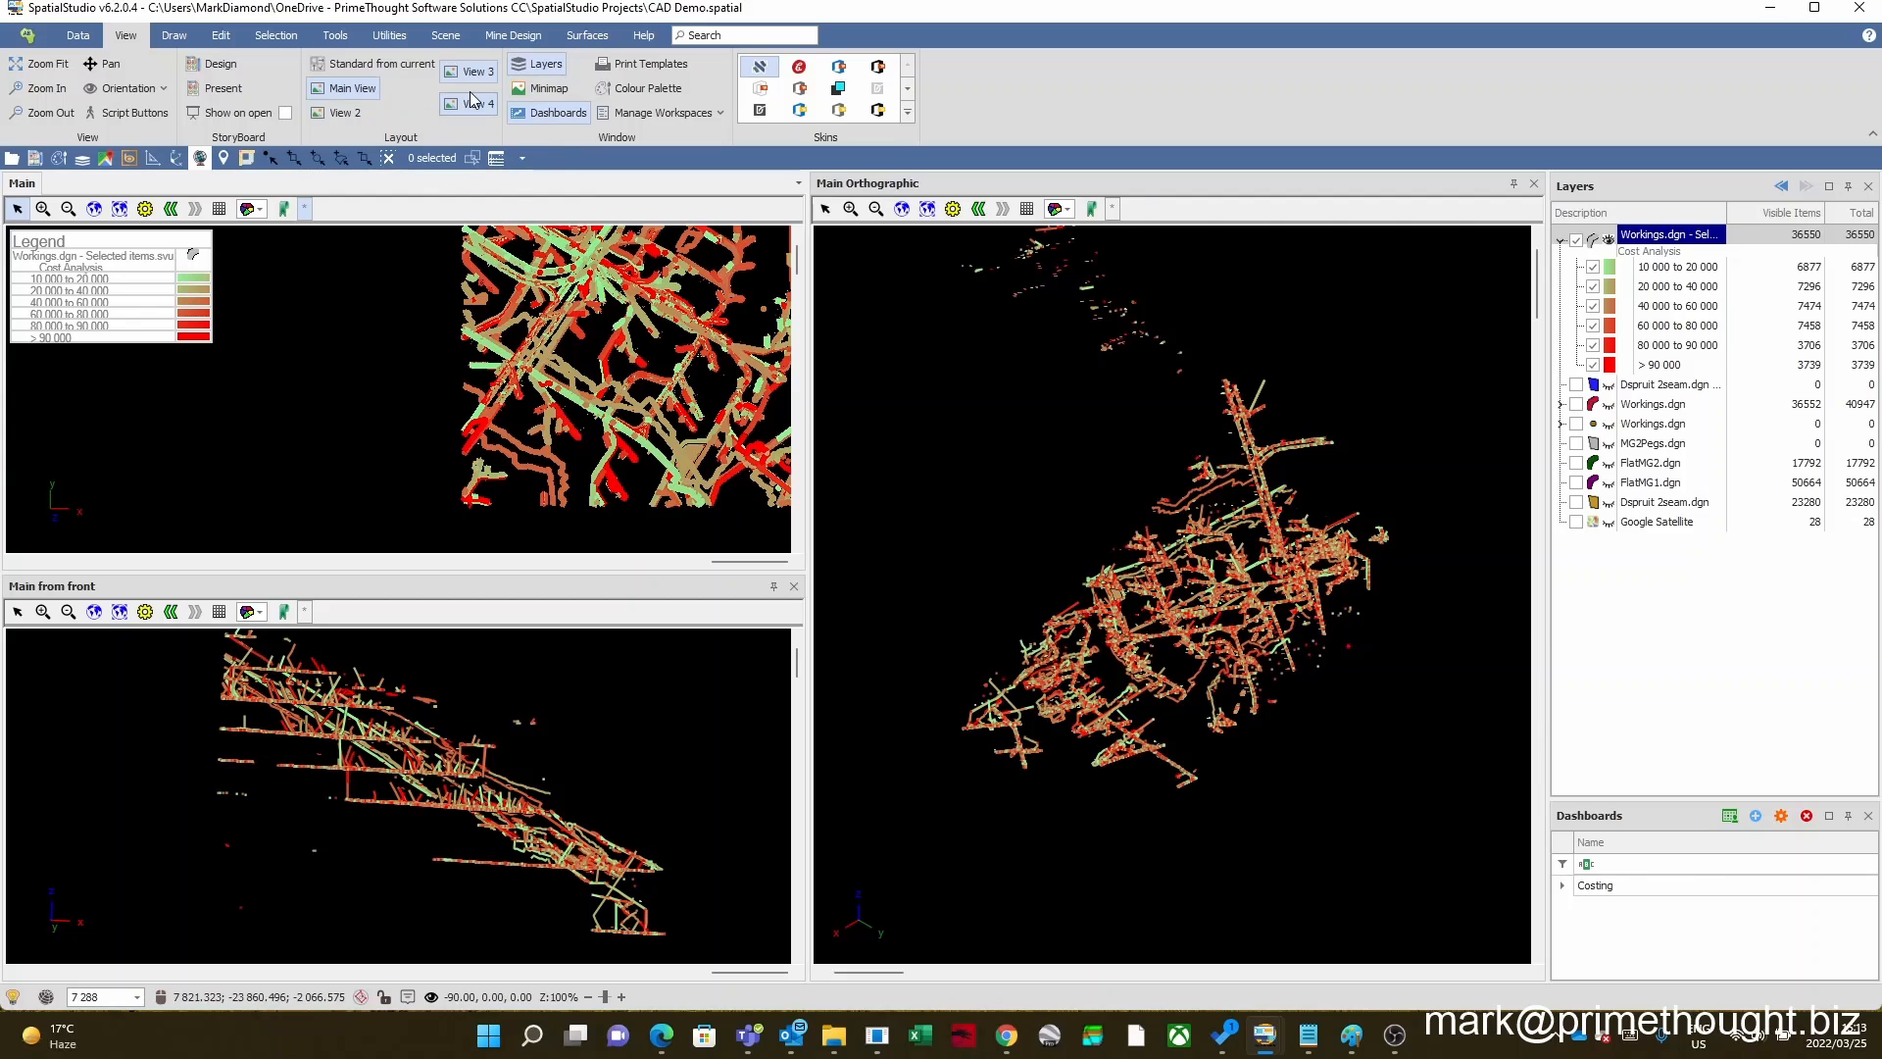
click(458, 101)
click(477, 70)
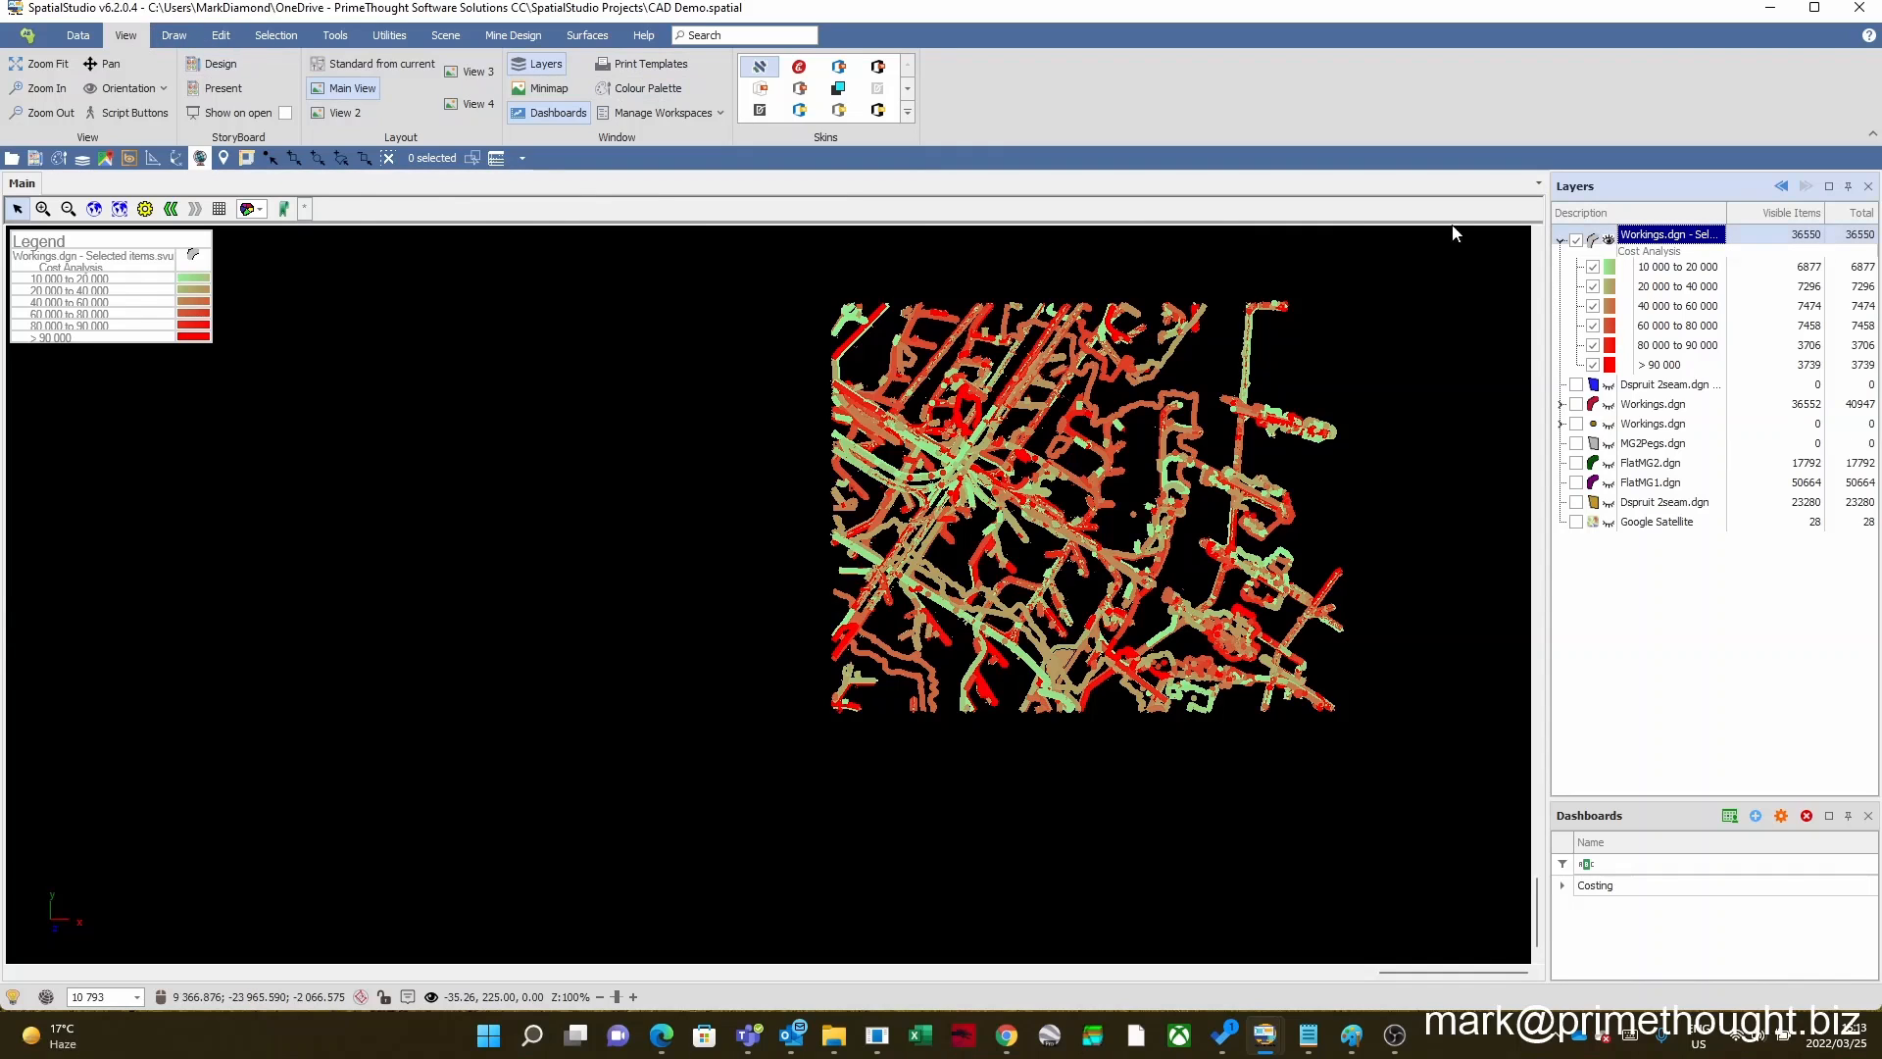
click(121, 209)
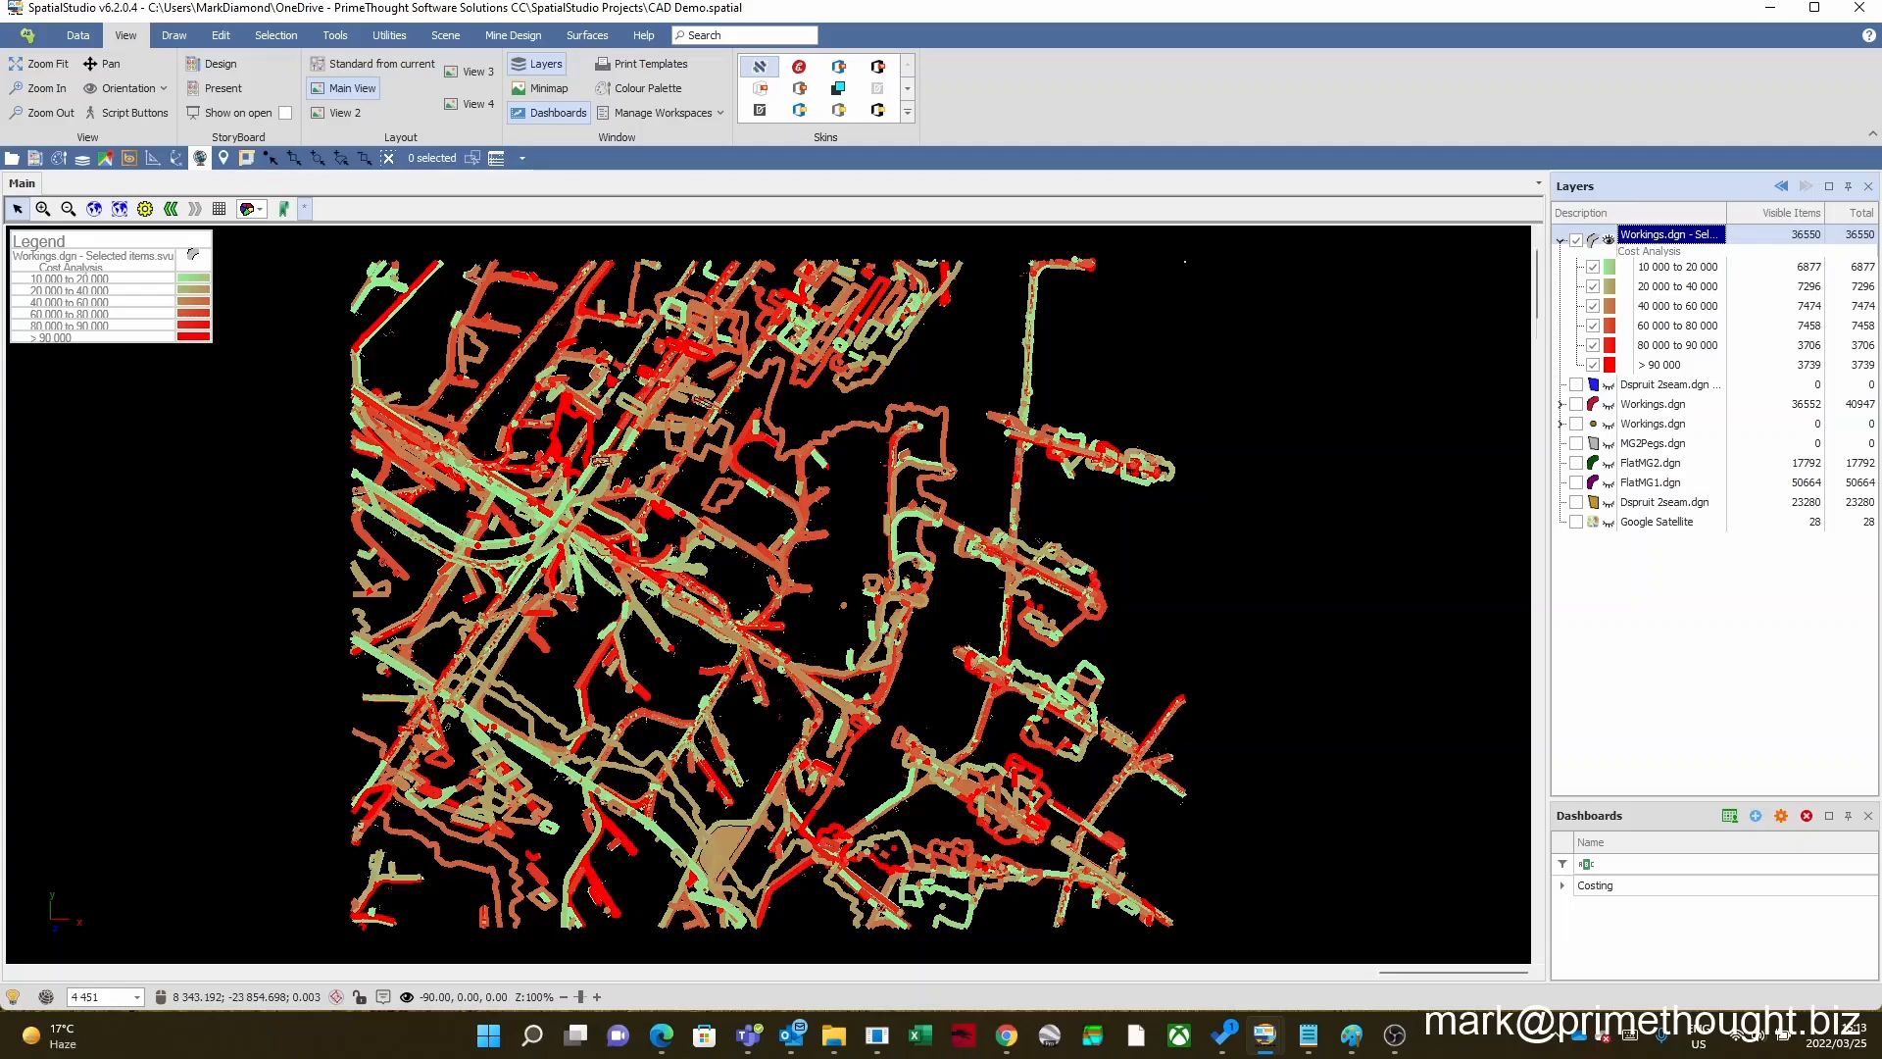
Step: Inspect the properties of an area of workings around the Main view's branching tunnels, keeping the properties window clear of that area
scroll(647, 498, down, 2)
scroll(648, 498, up, 2)
scroll(814, 508, up, 2)
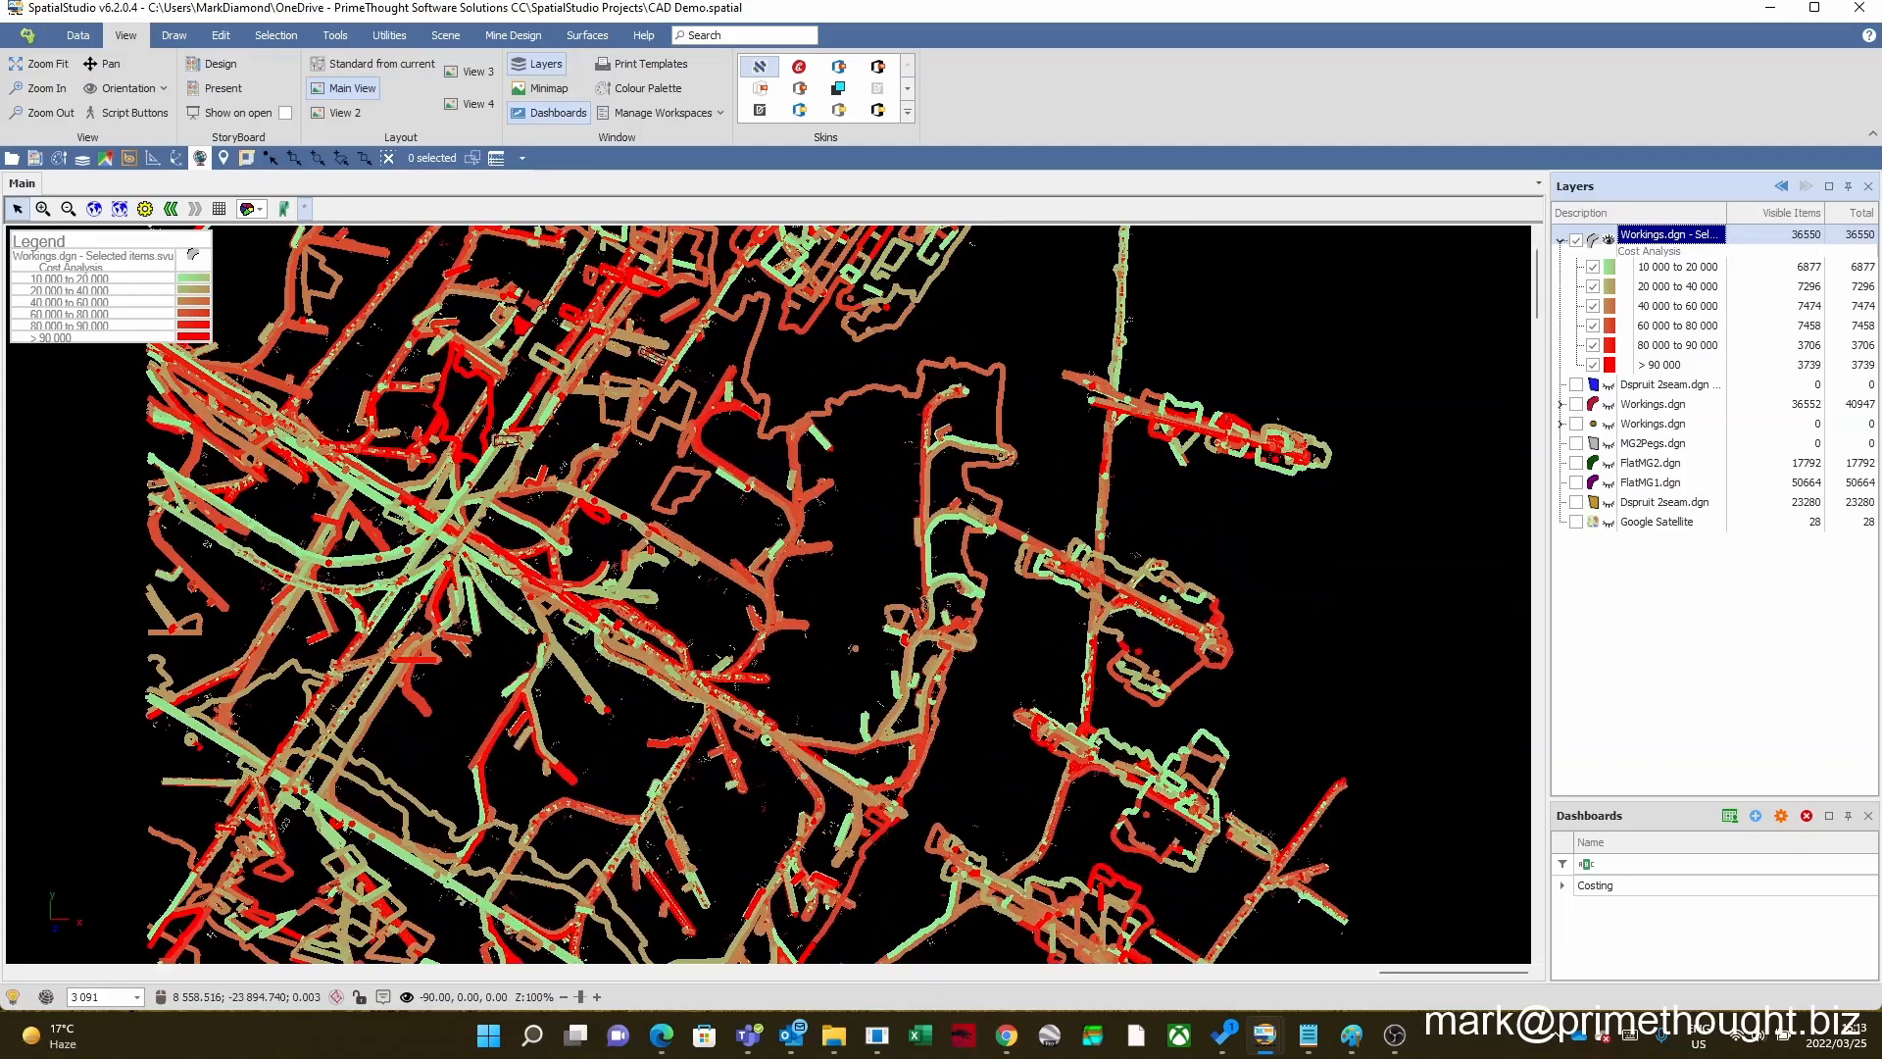
scroll(748, 517, up, 4)
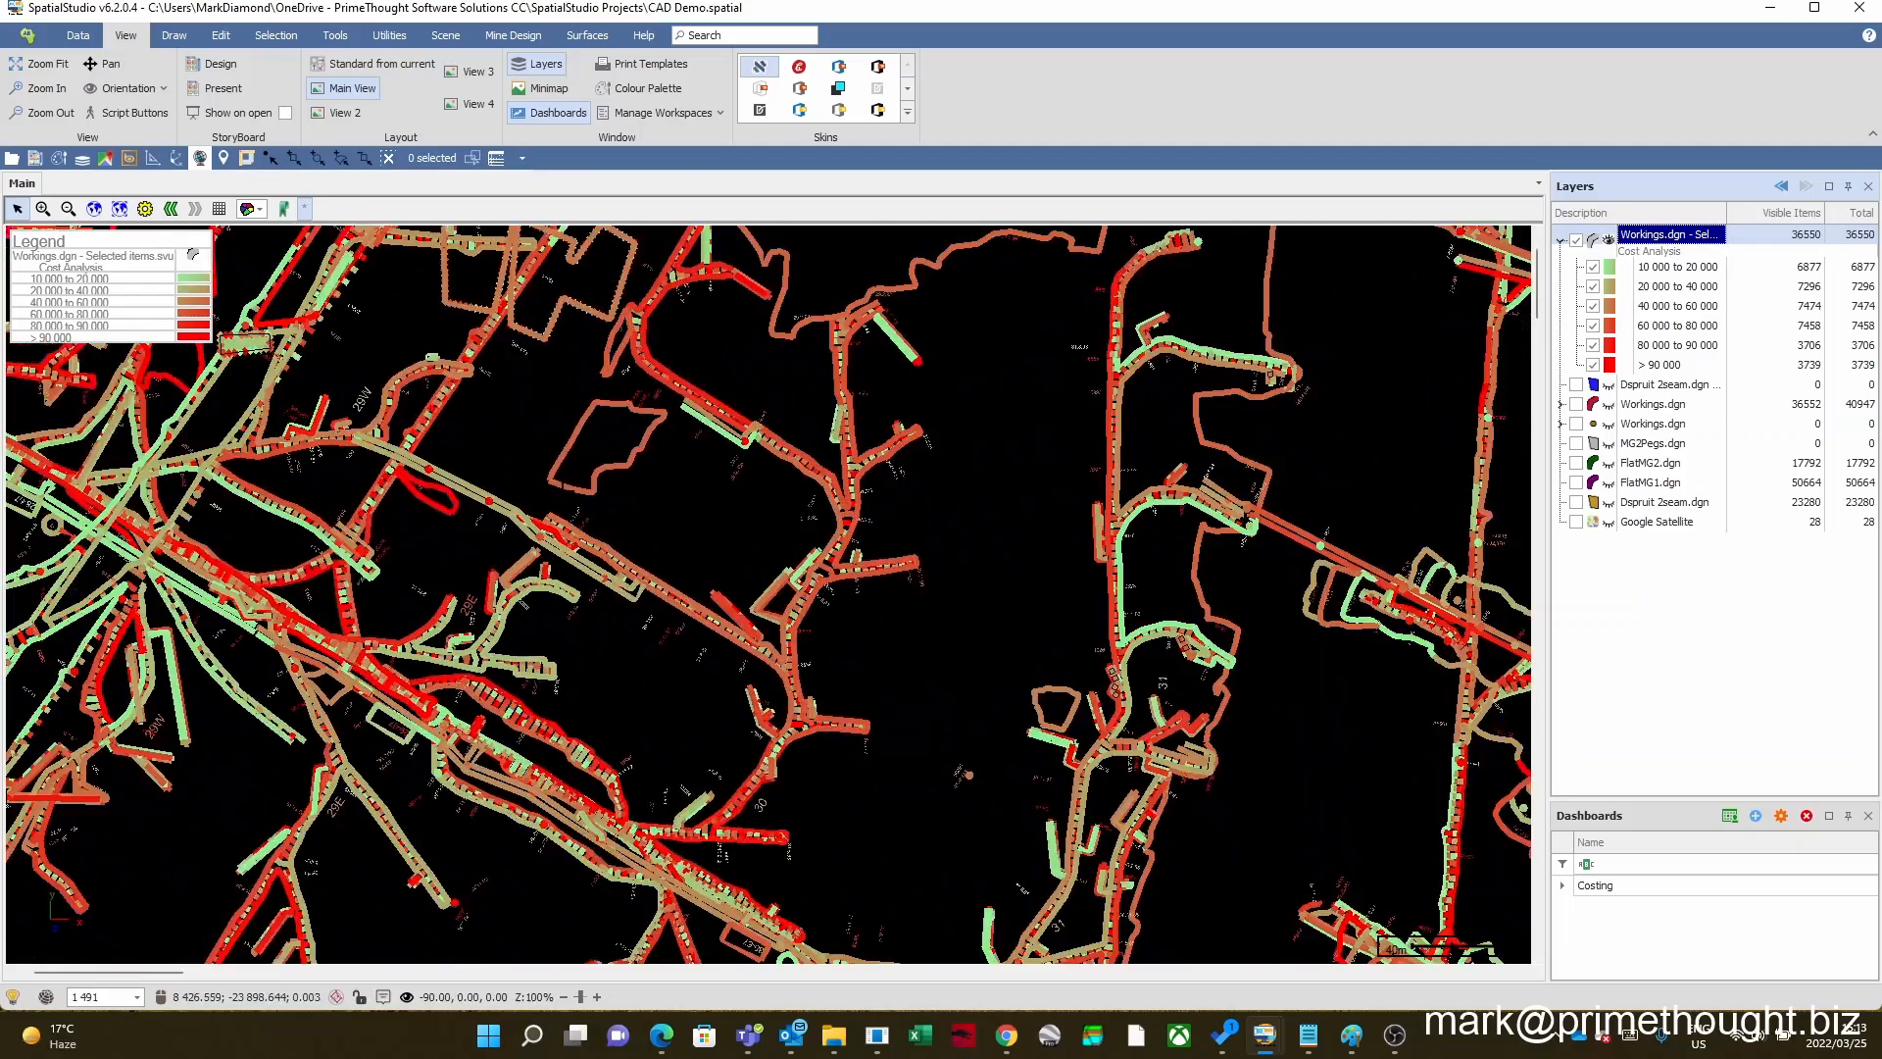
click(223, 159)
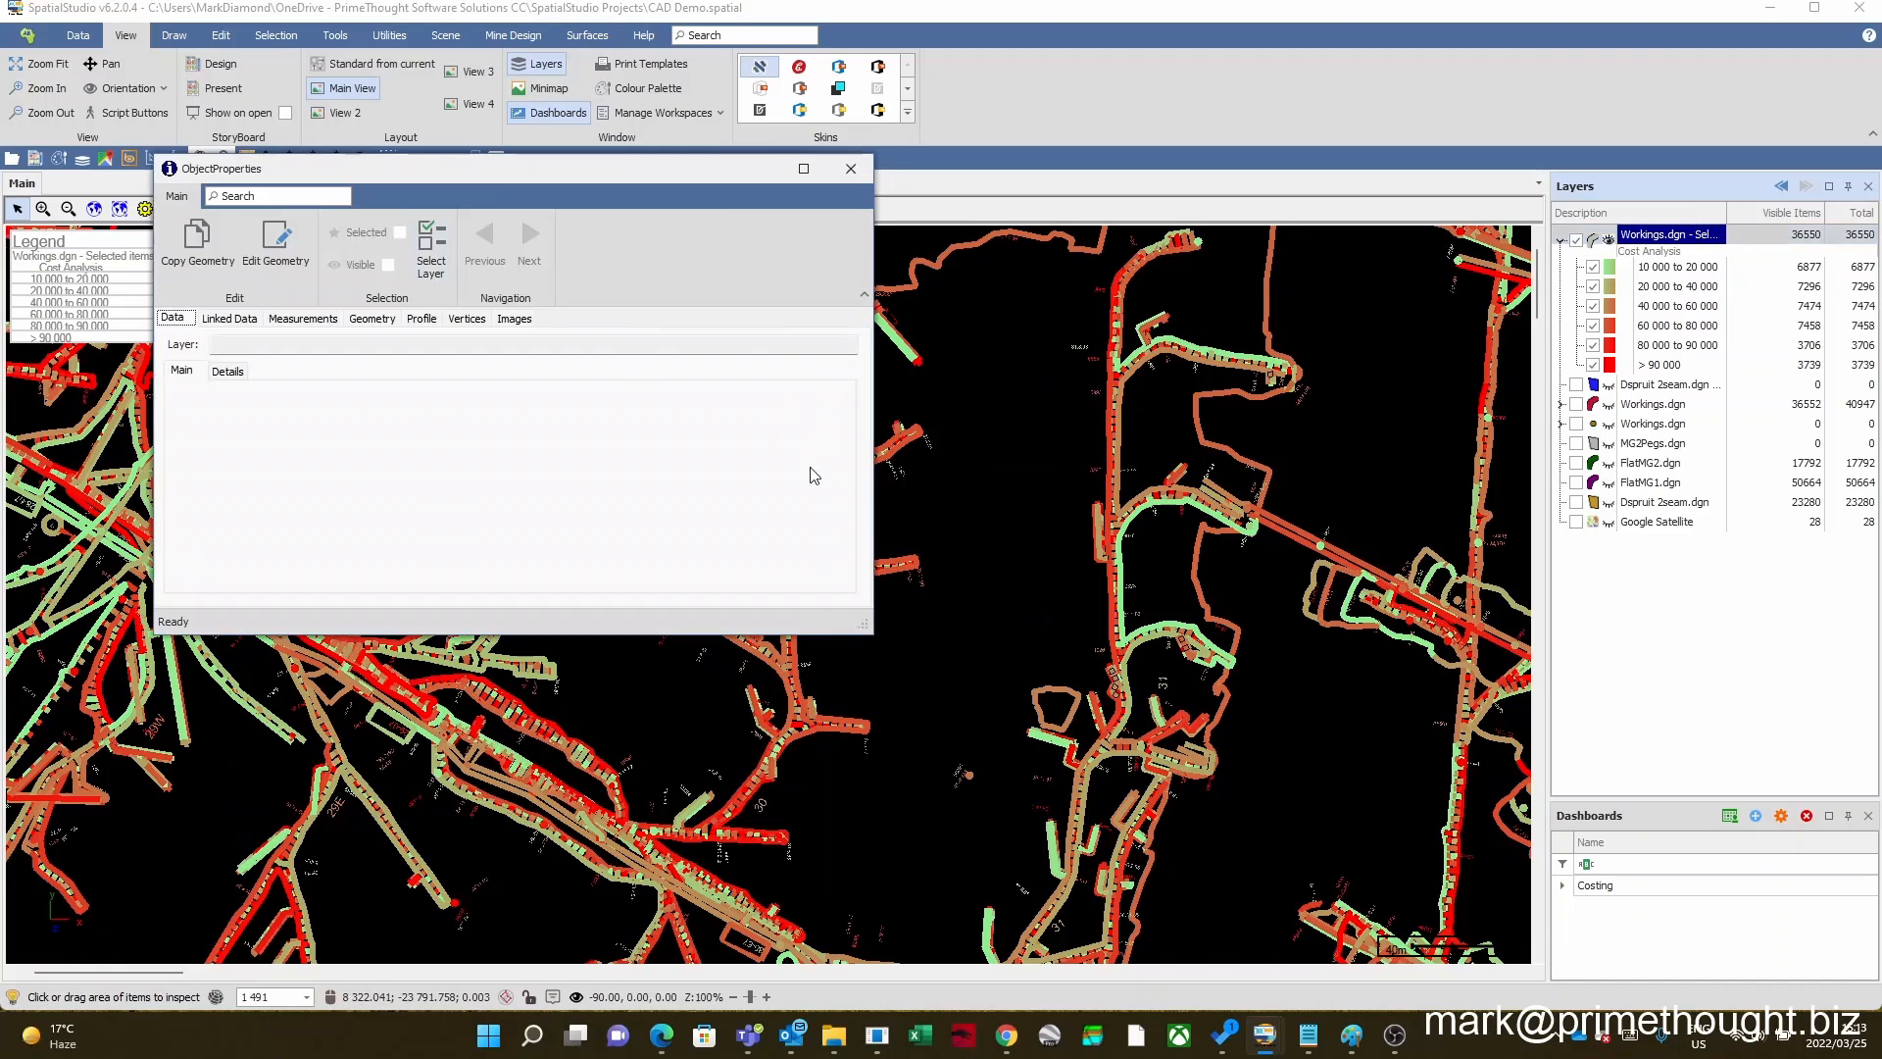
drag(702, 178, 1359, 189)
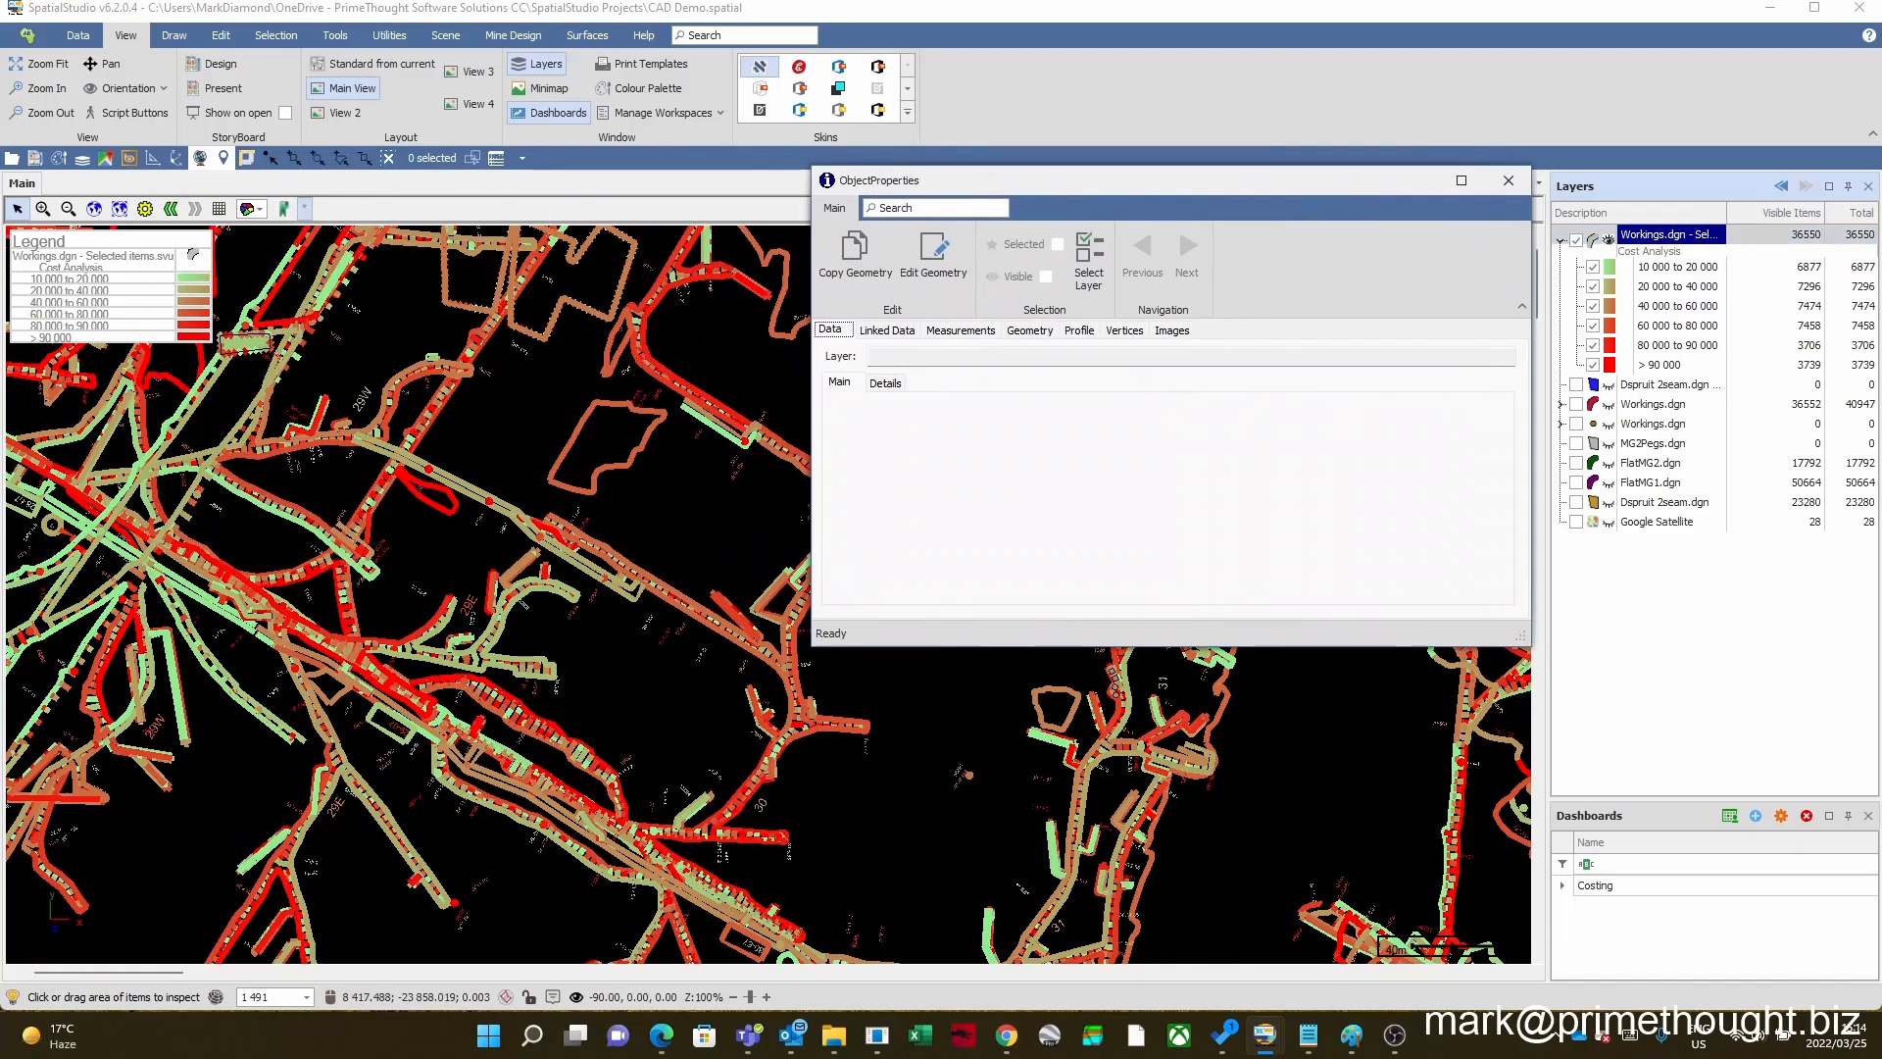
drag(536, 385, 694, 520)
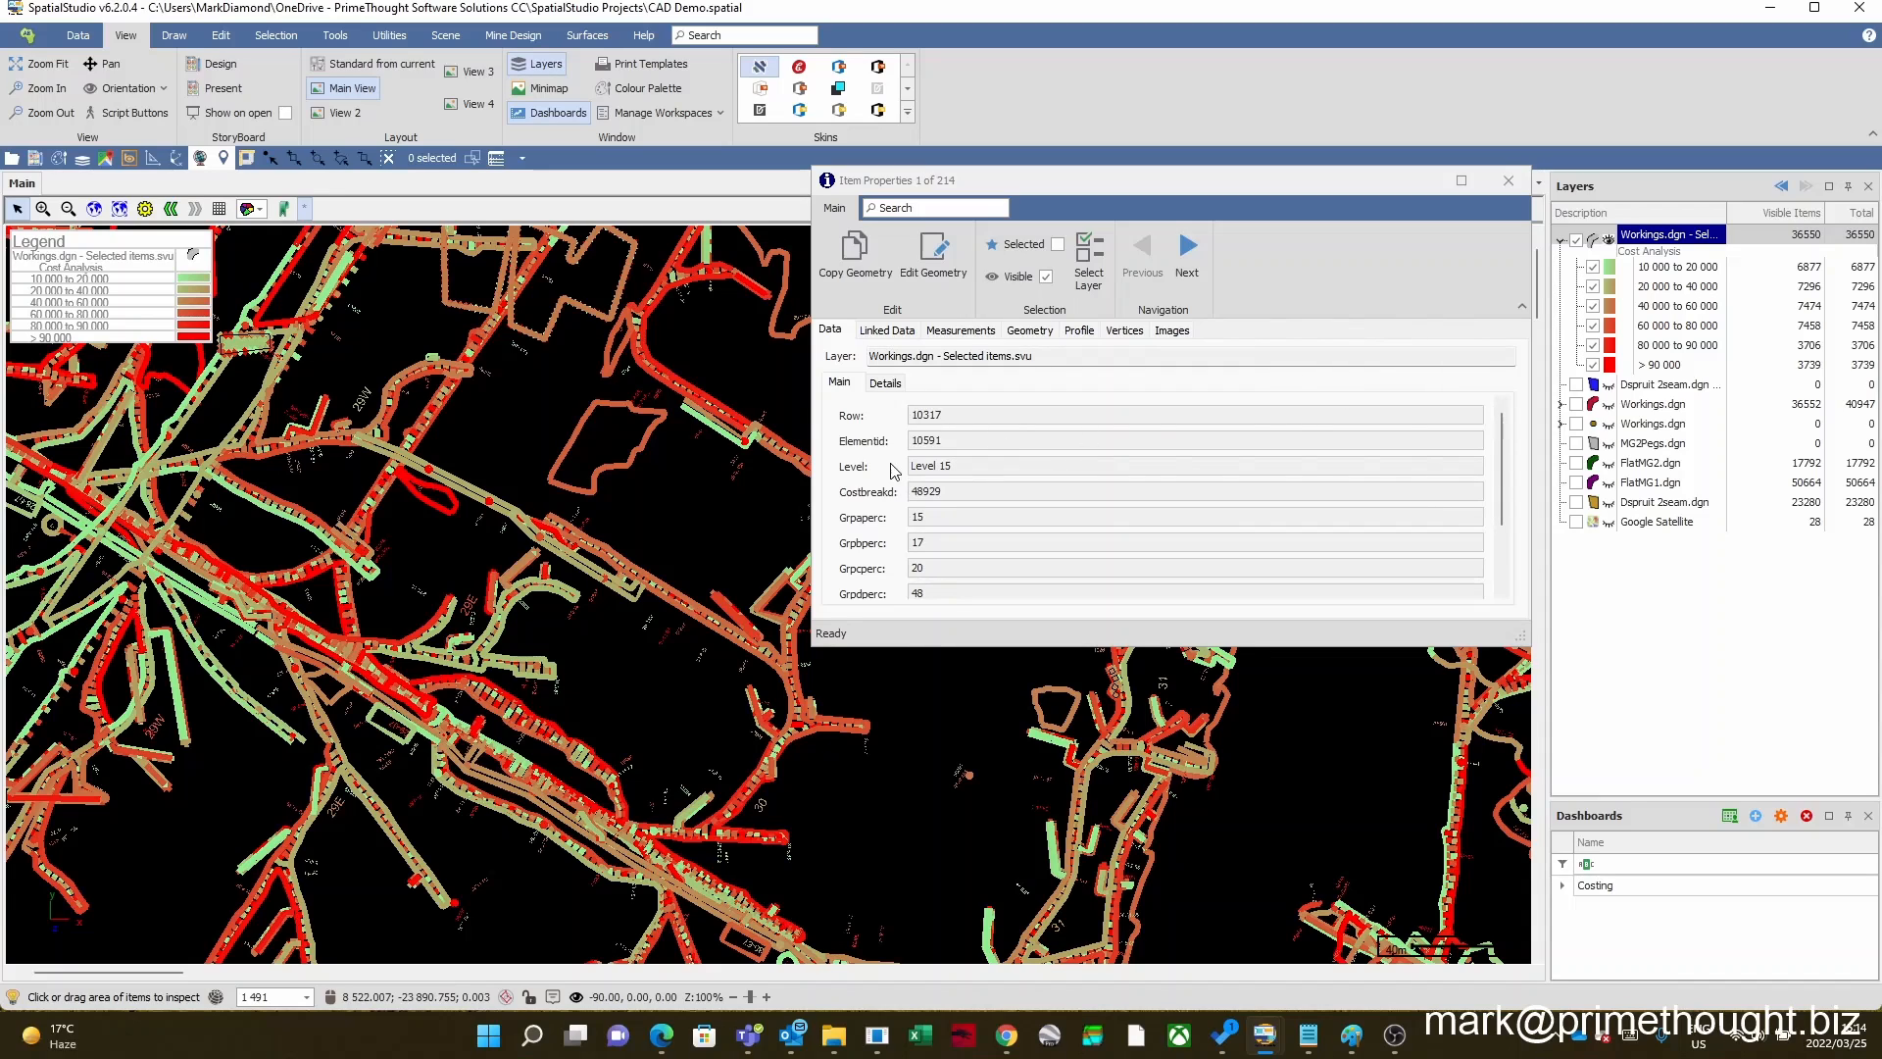
Step: Read the first inspected item's cost attributes, browse forward through the records to item 6, and close the properties window
scroll(987, 461, down, 4)
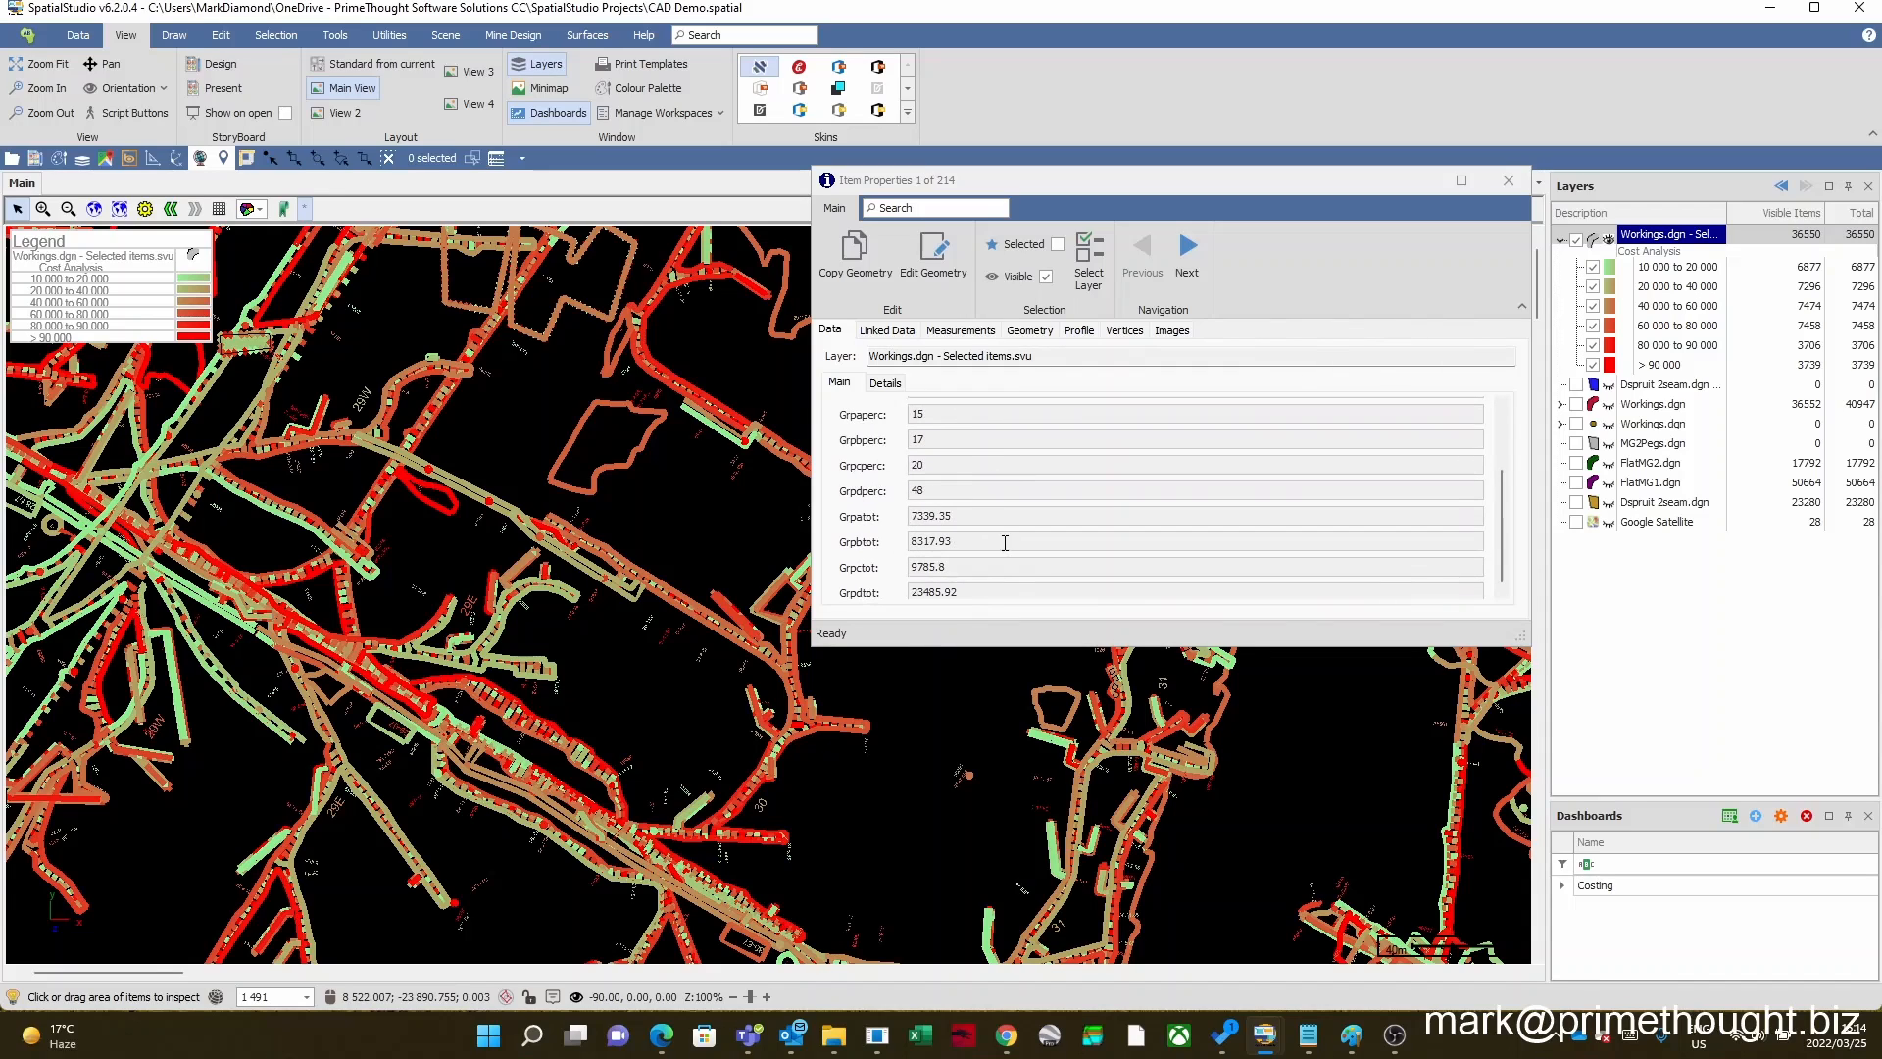
scroll(956, 477, up, 4)
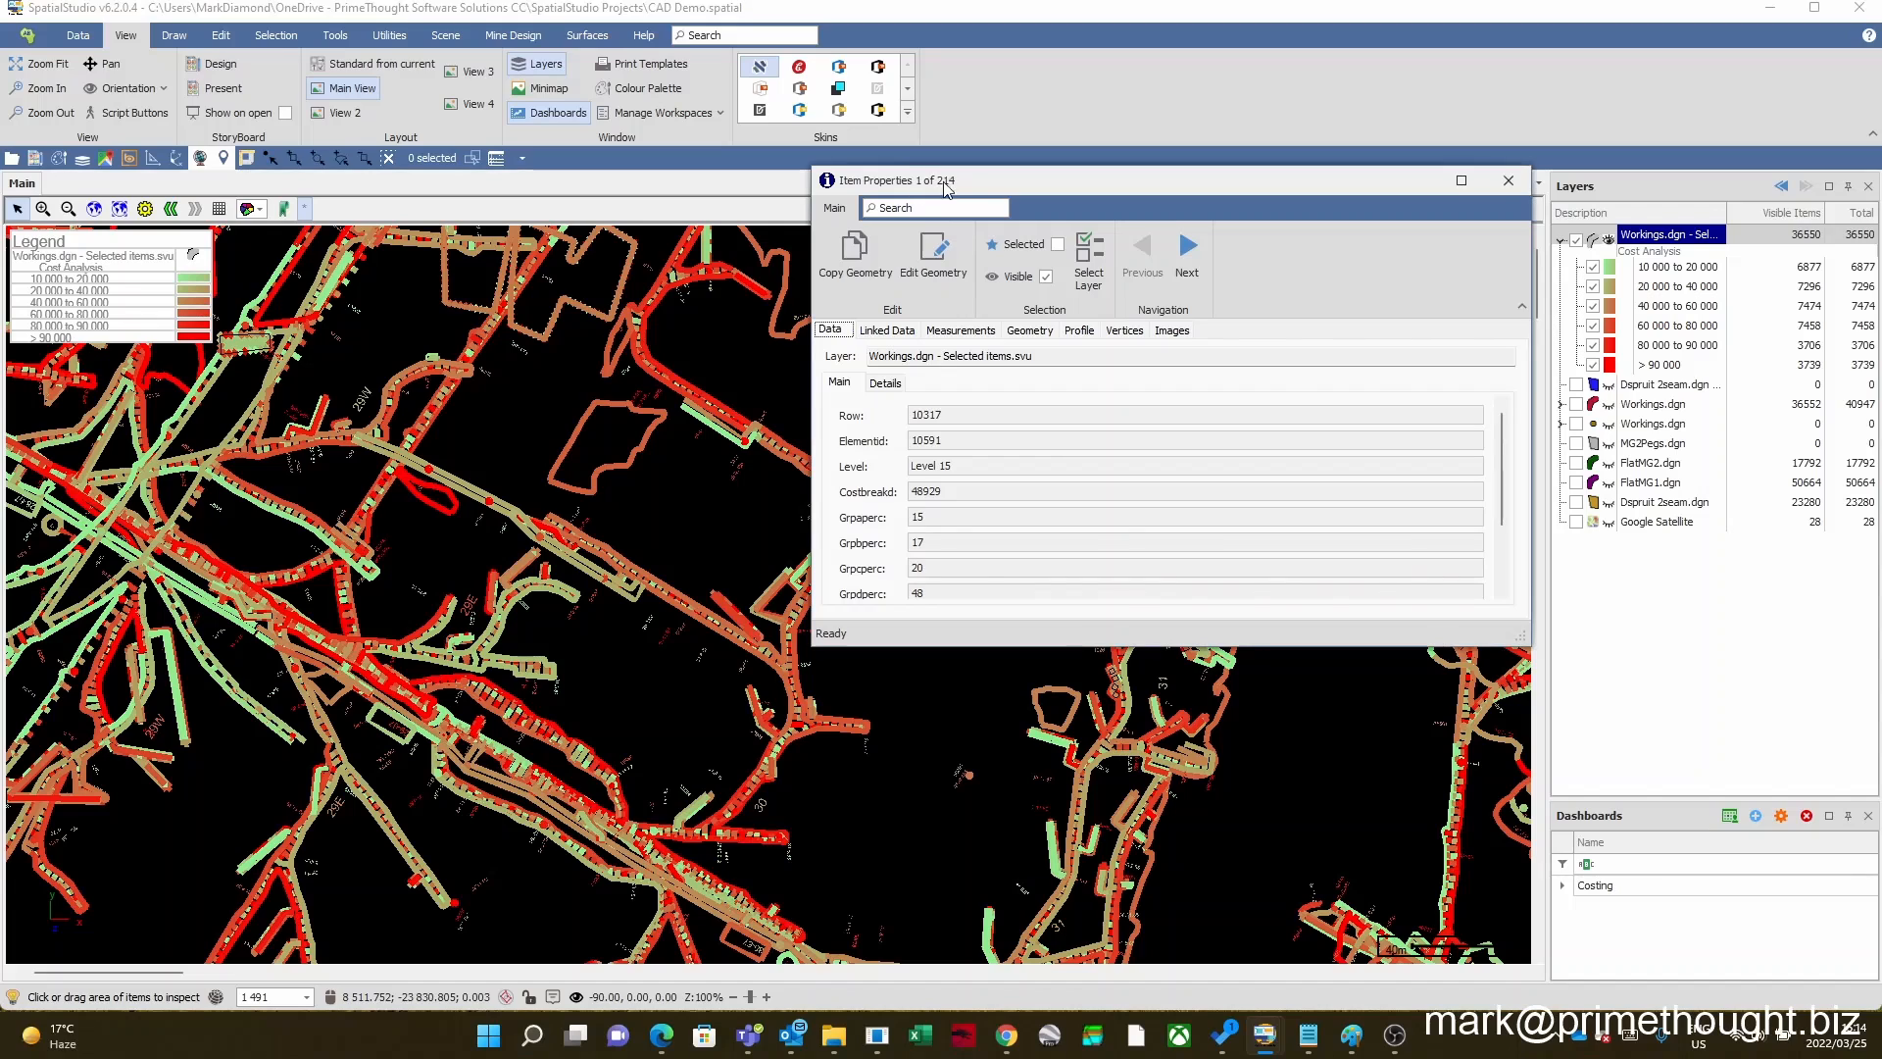
click(1189, 261)
click(1191, 262)
click(1196, 257)
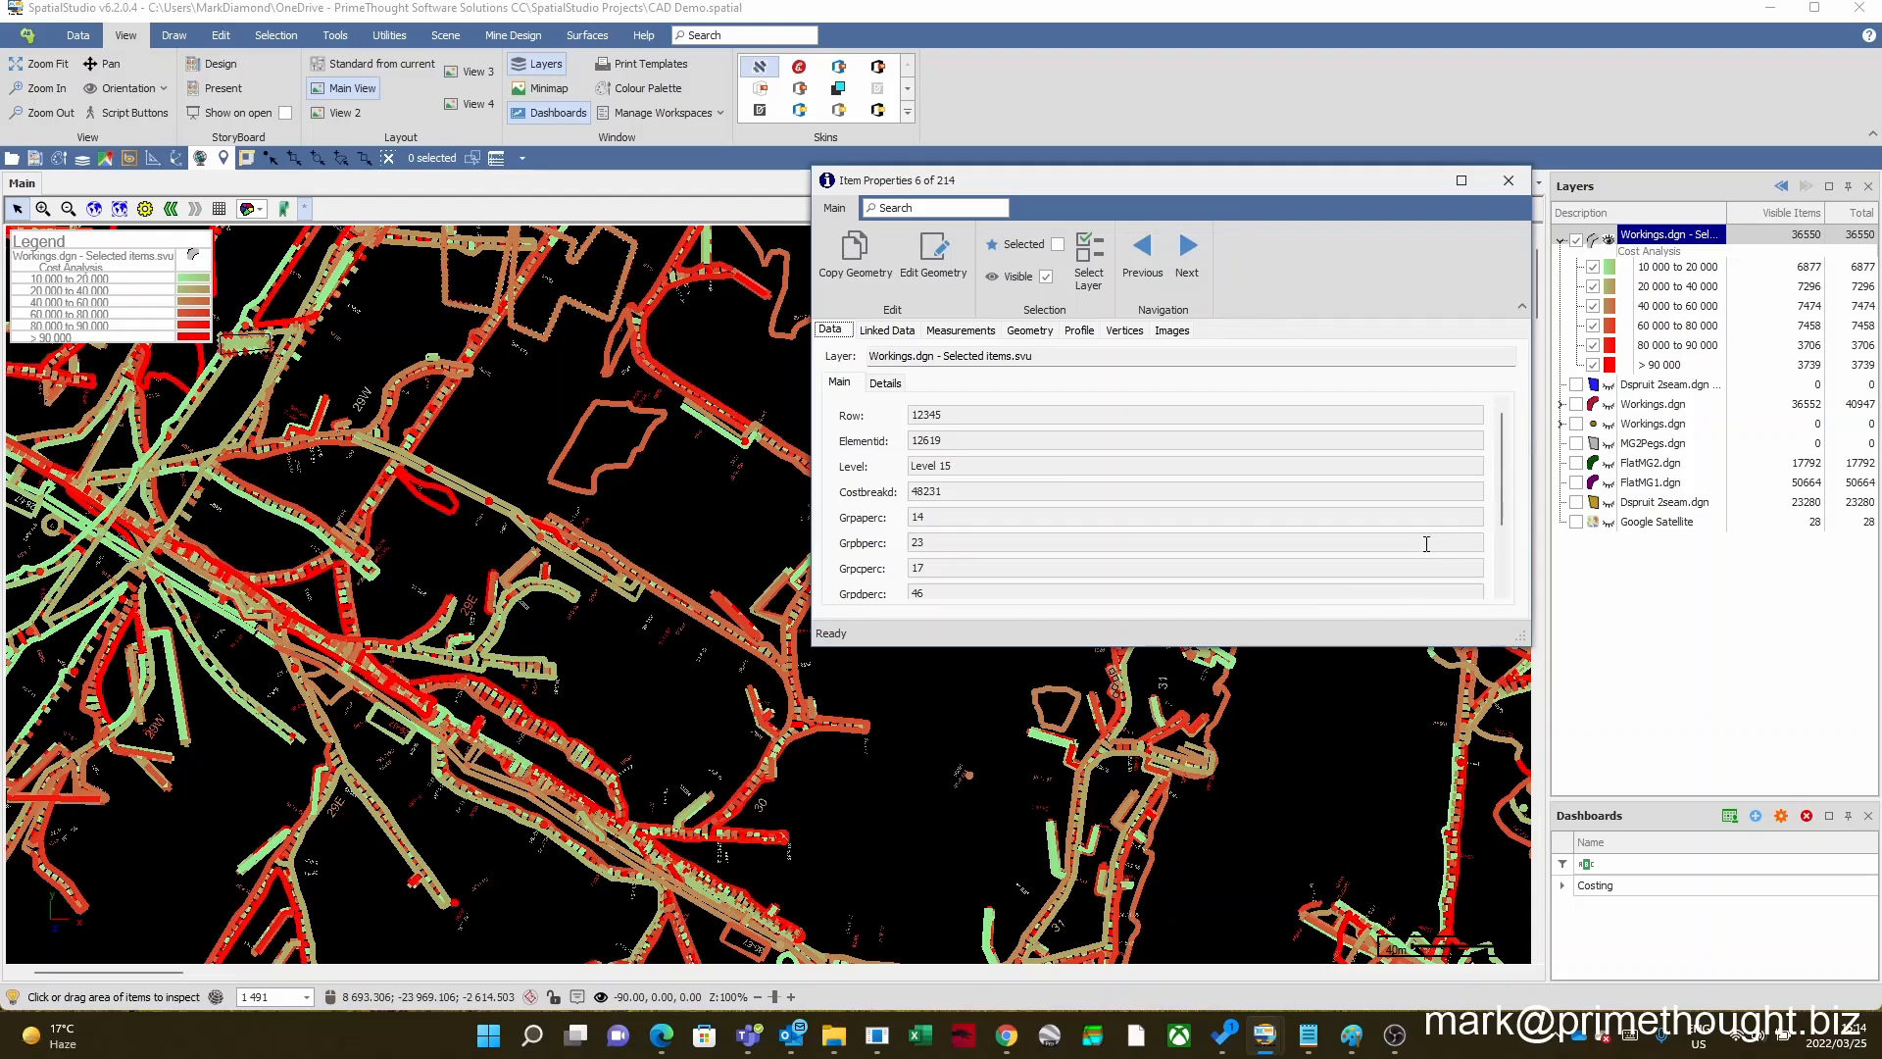
click(1508, 181)
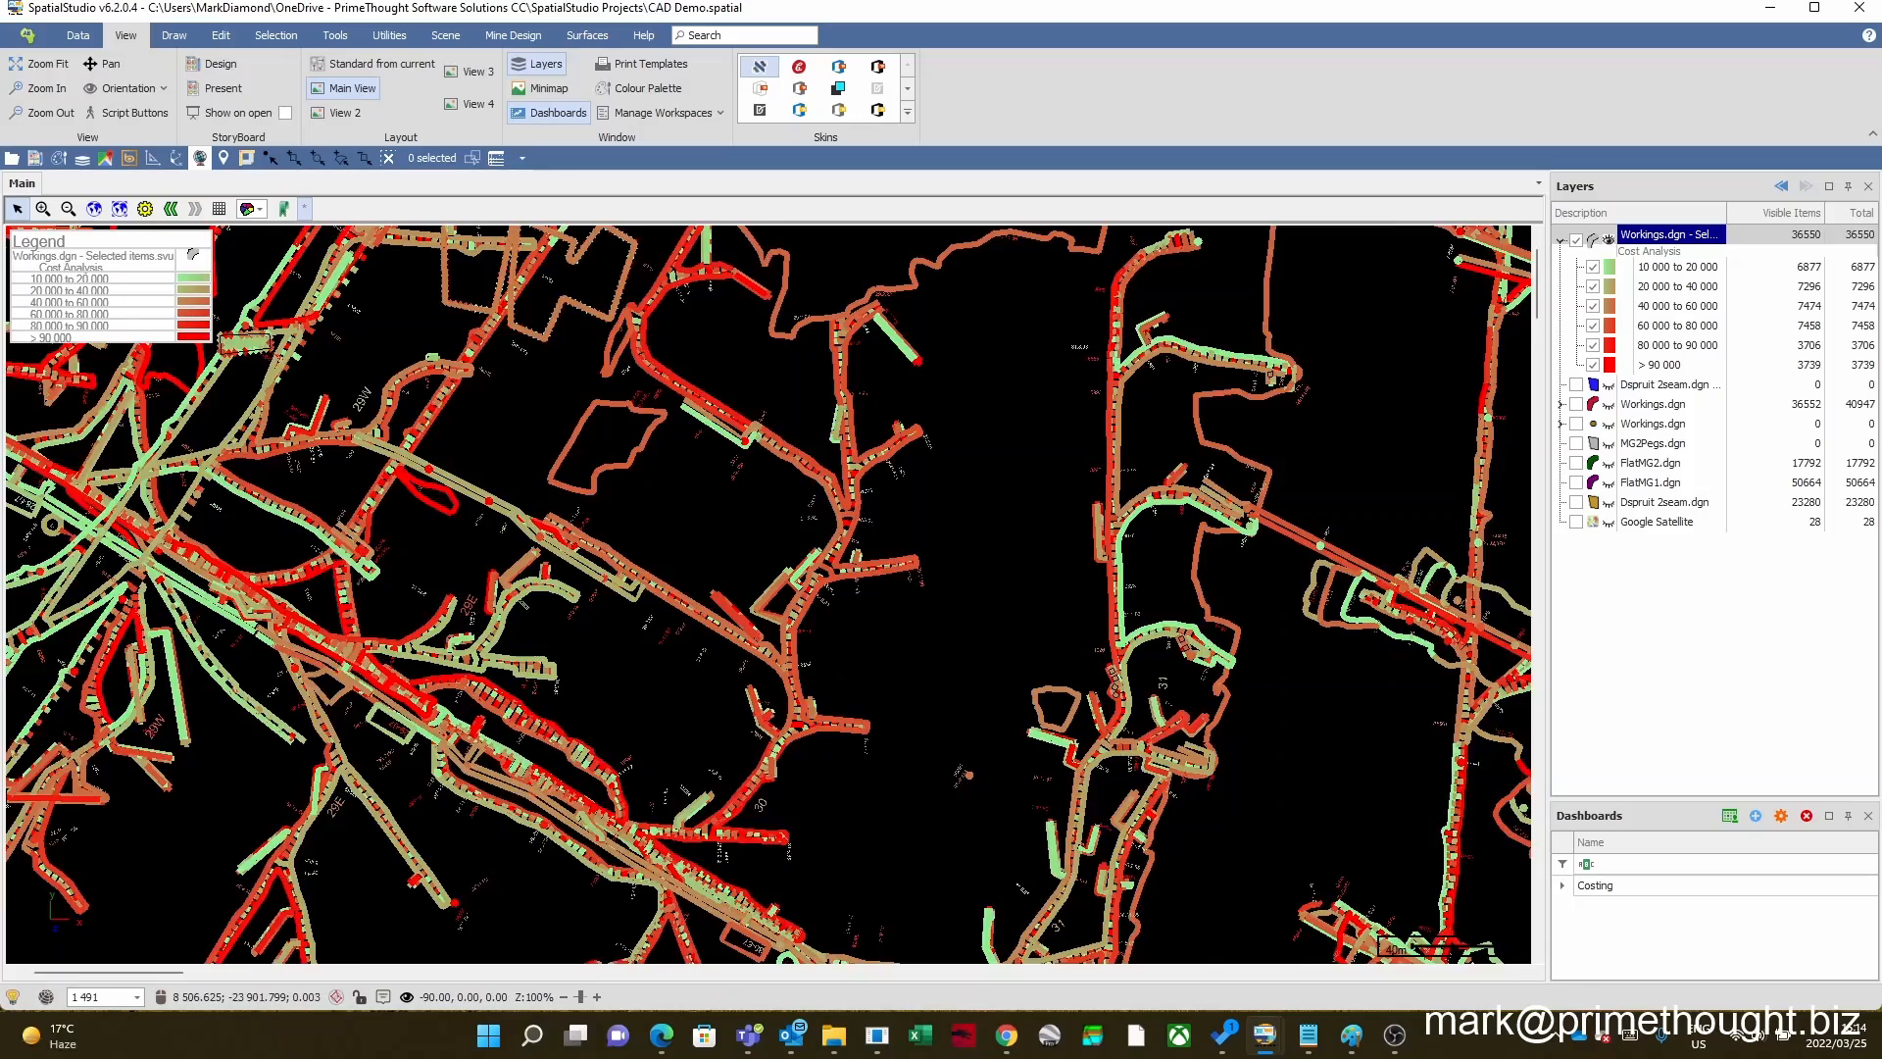
Step: Bring the full workings plan back into view and collapse the Cost Analysis classes of the selected items layer
scroll(759, 549, down, 5)
scroll(760, 502, up, 1)
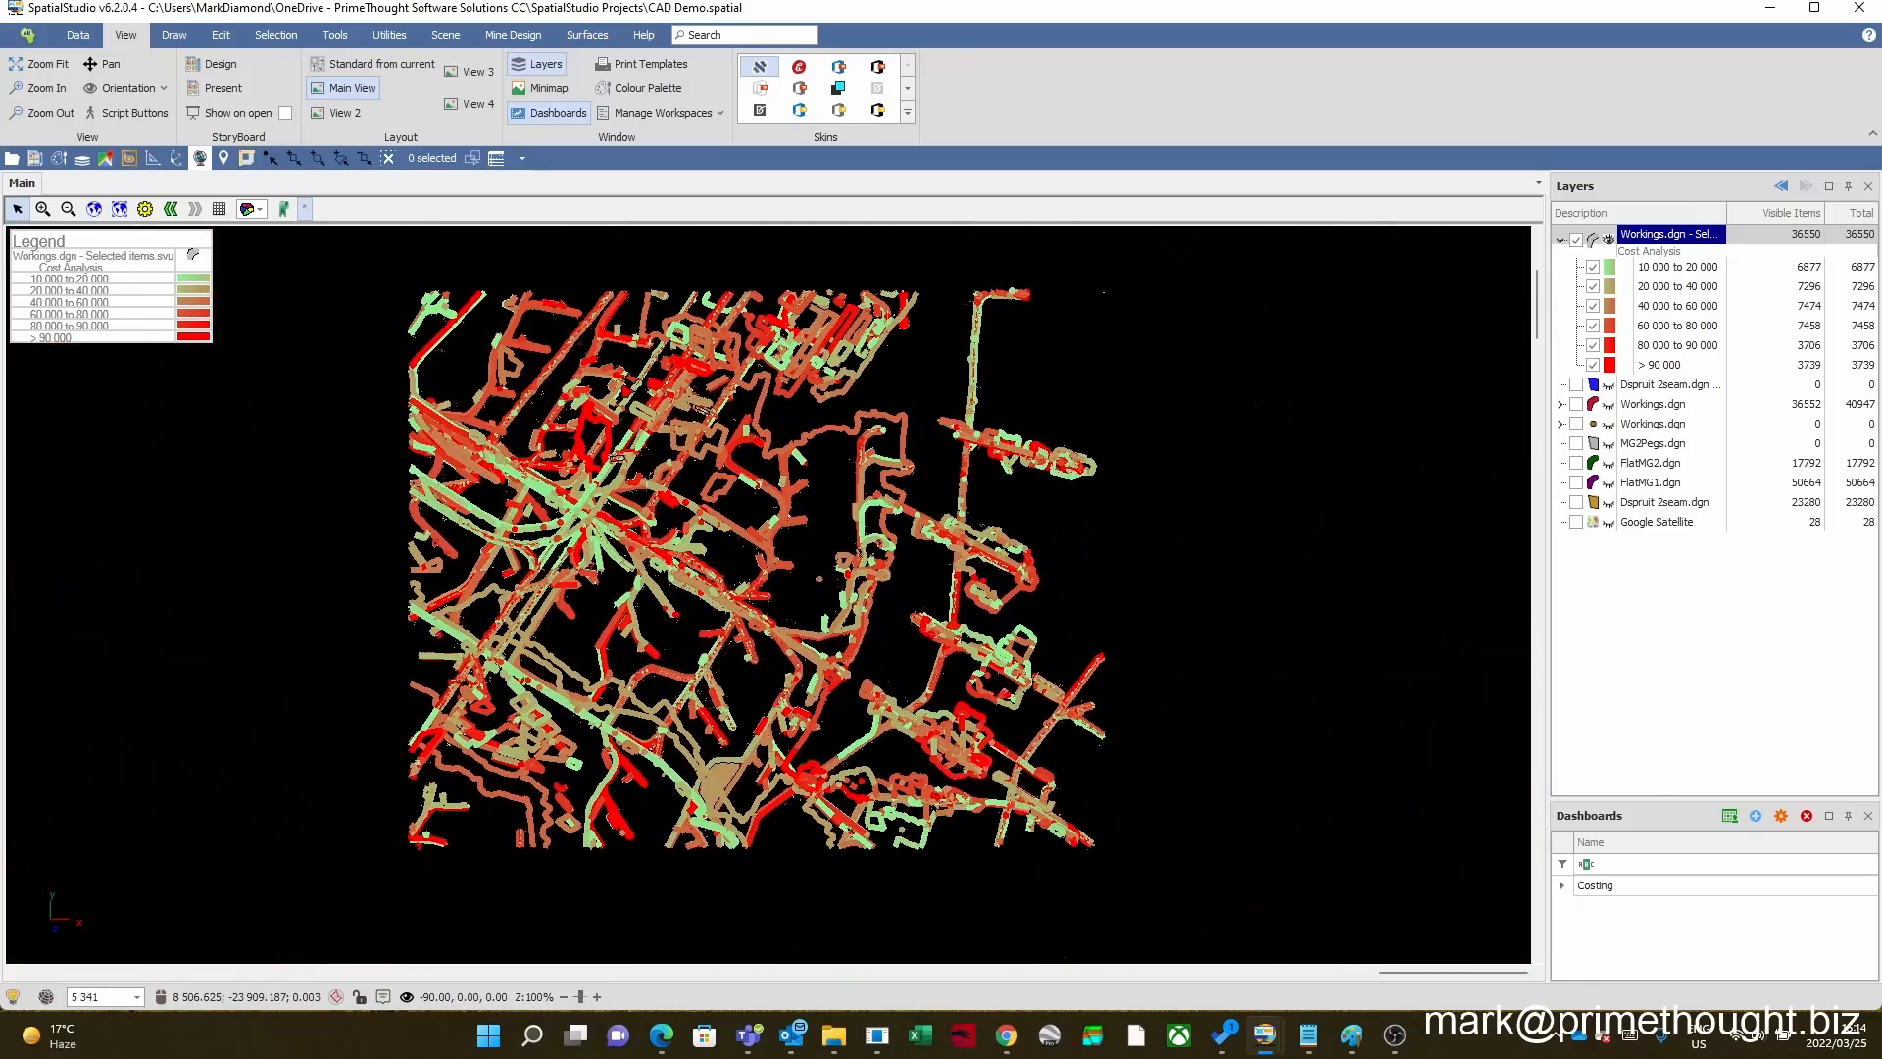
scroll(761, 501, up, 2)
scroll(761, 502, down, 2)
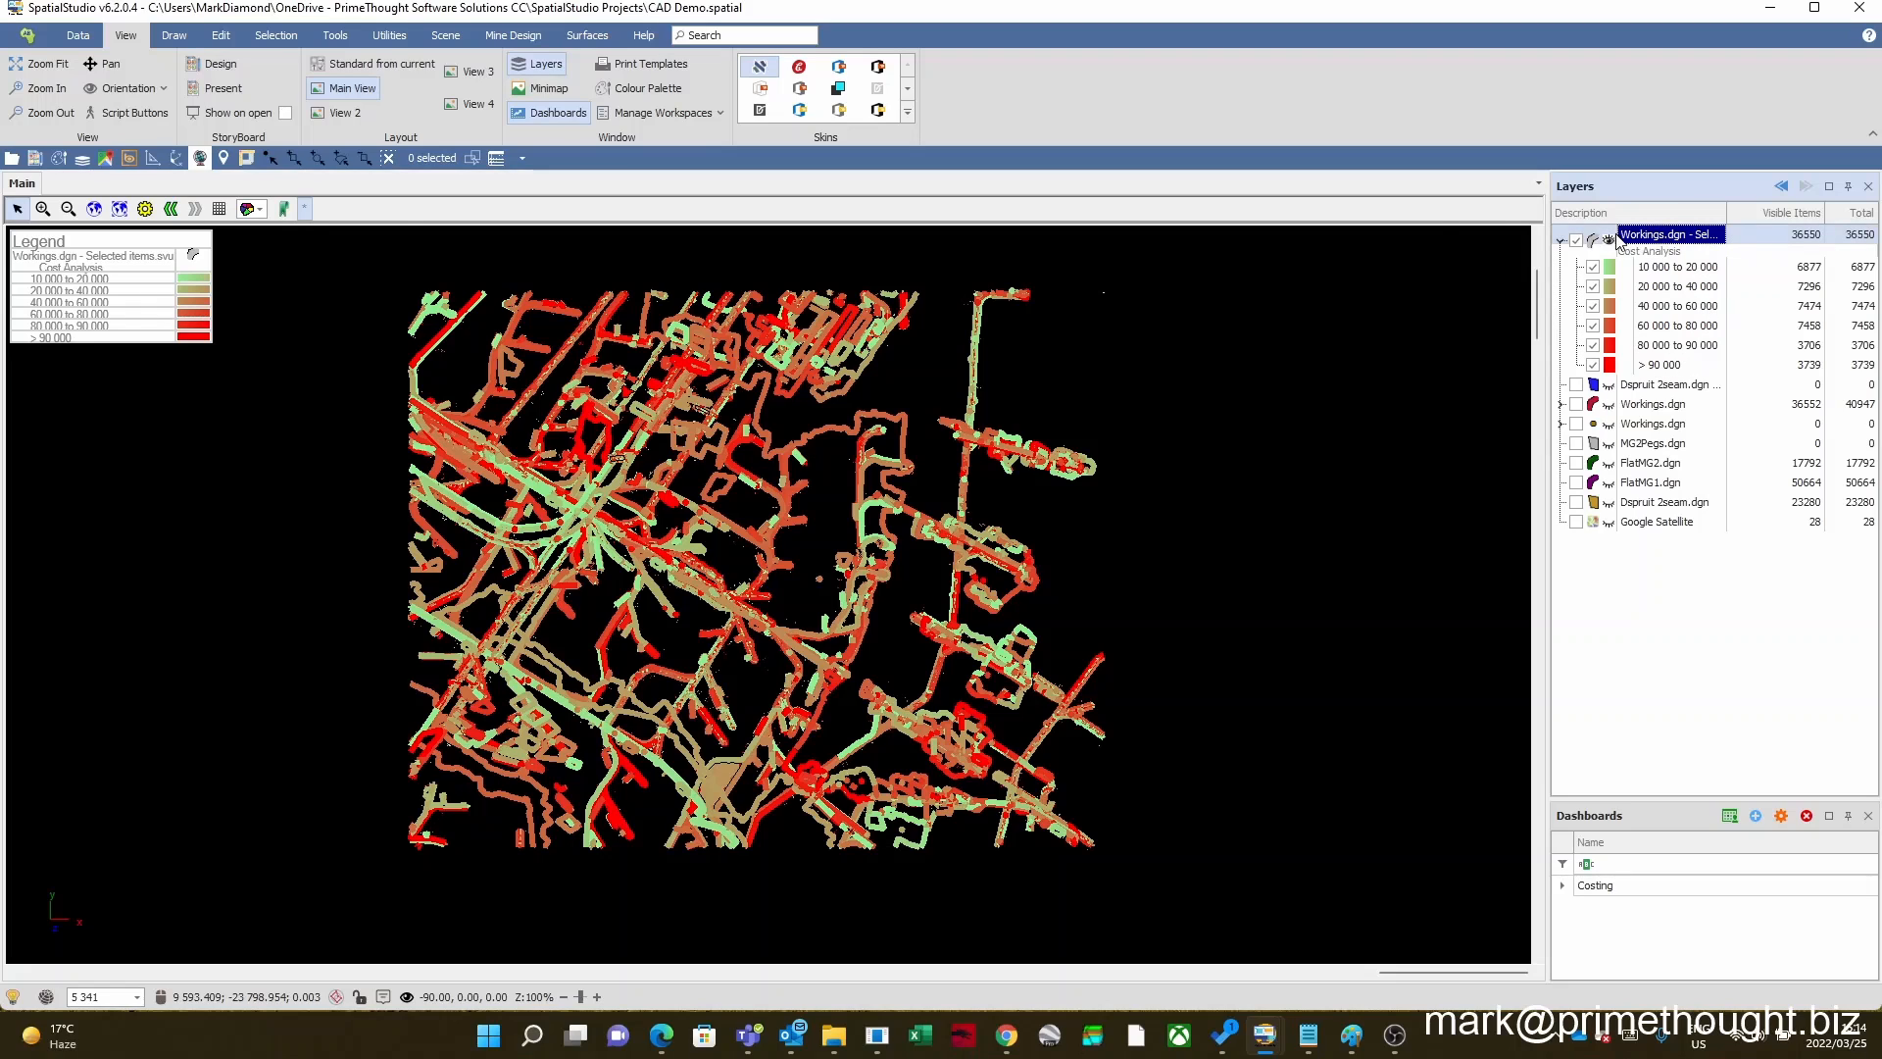
click(1561, 241)
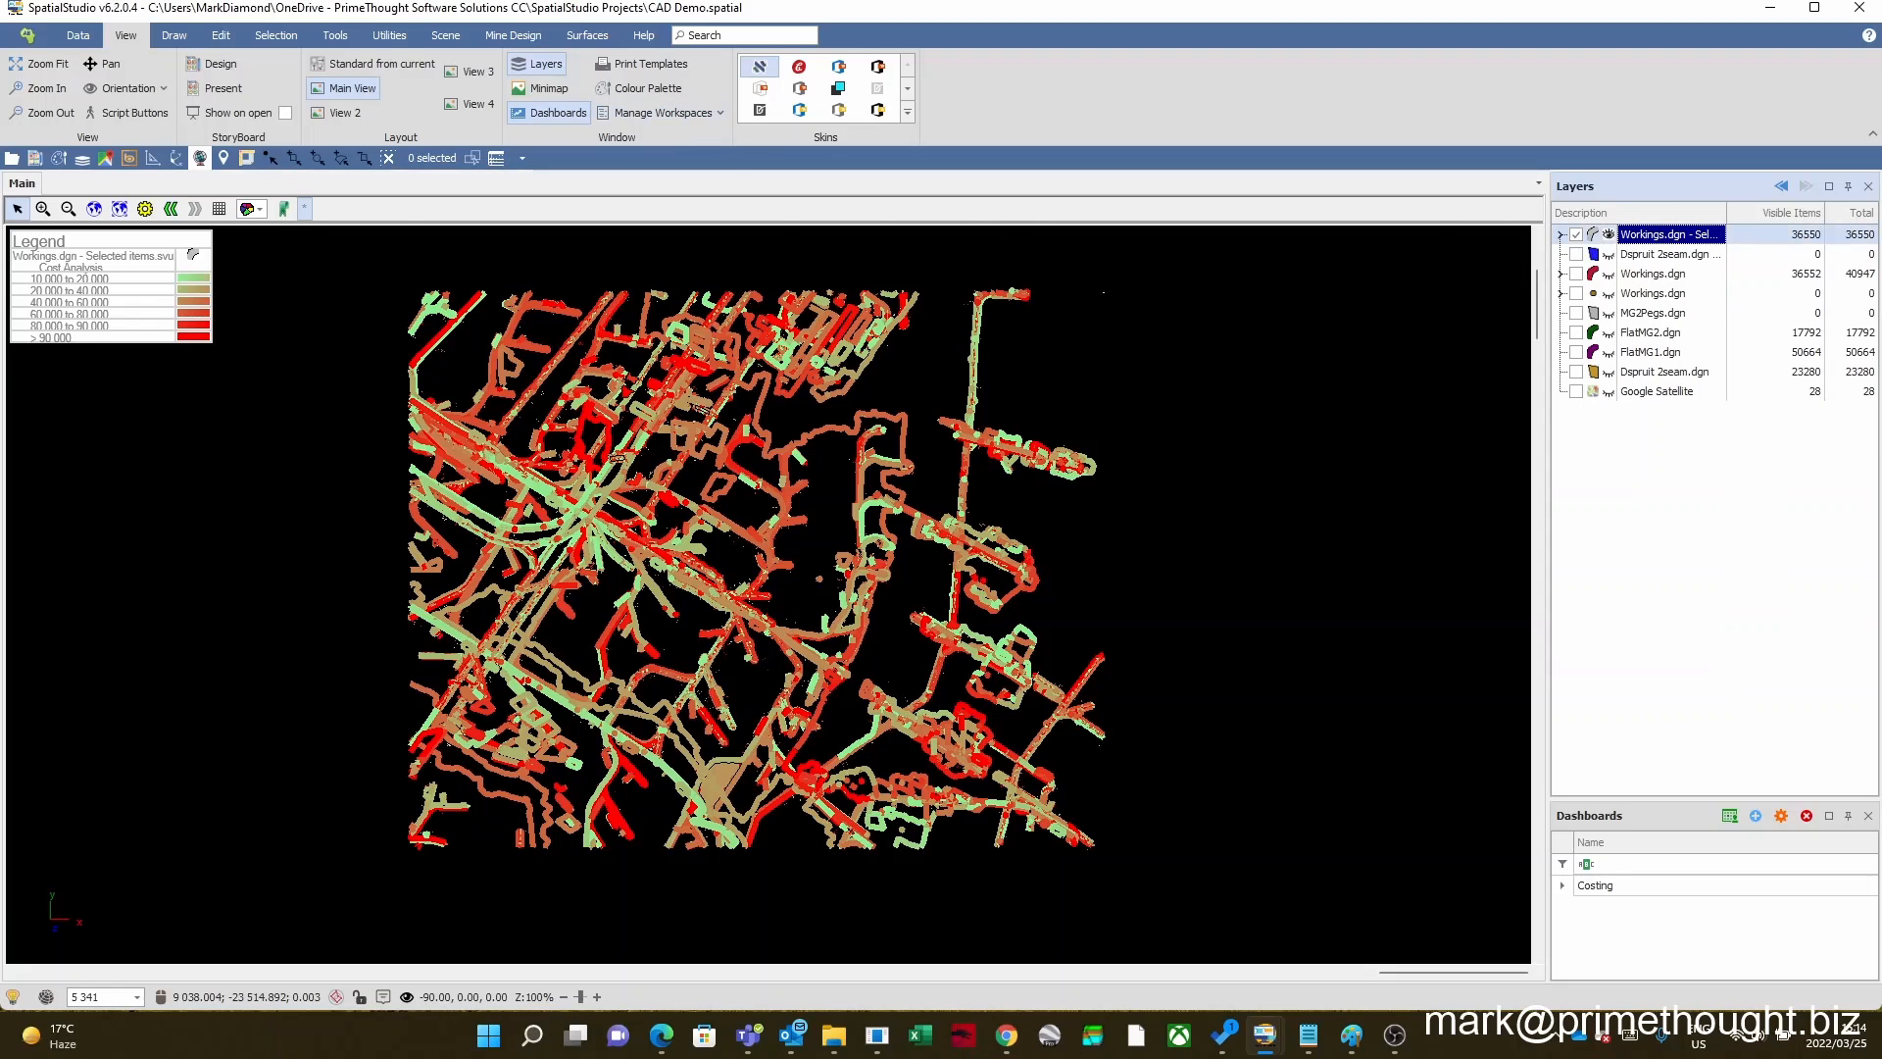
Step: Bring up and expand the Storyboards window, switch to the Other storyboard and present its "Google Maps background" scene
mouse_move(1264, 1034)
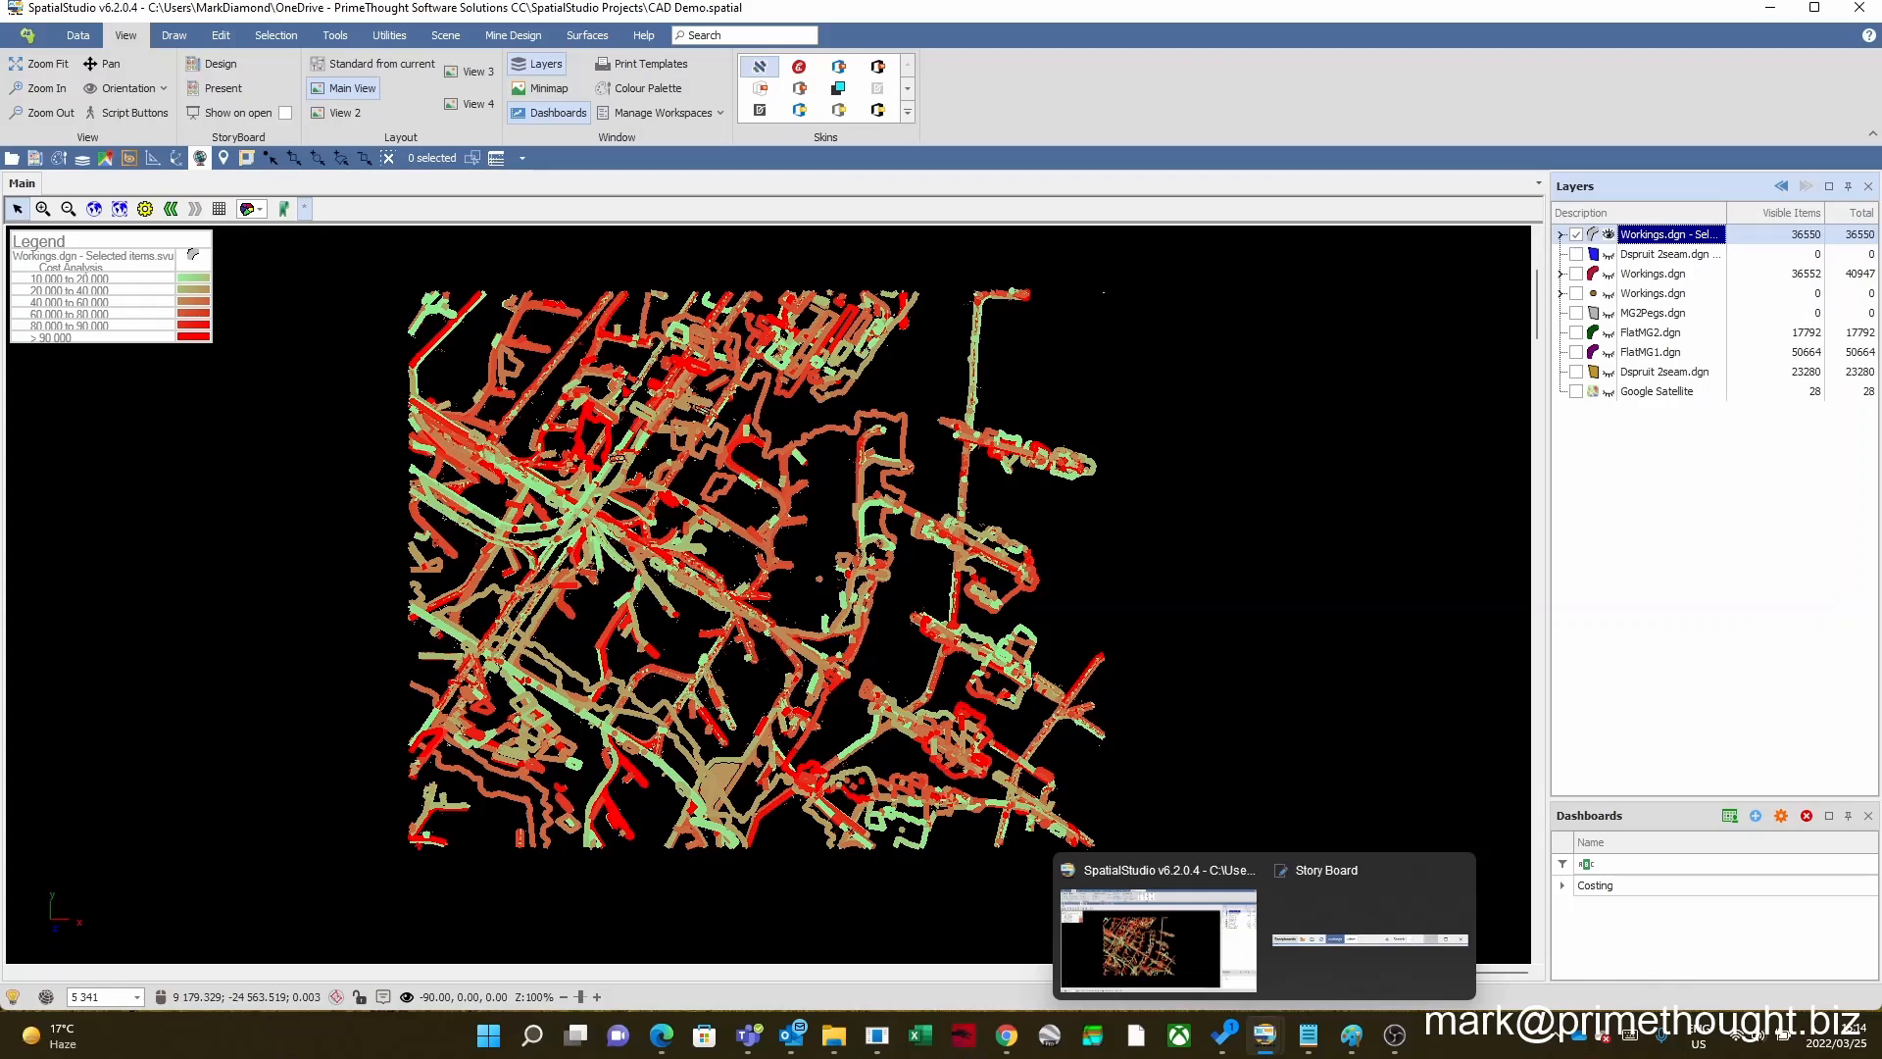
click(1321, 914)
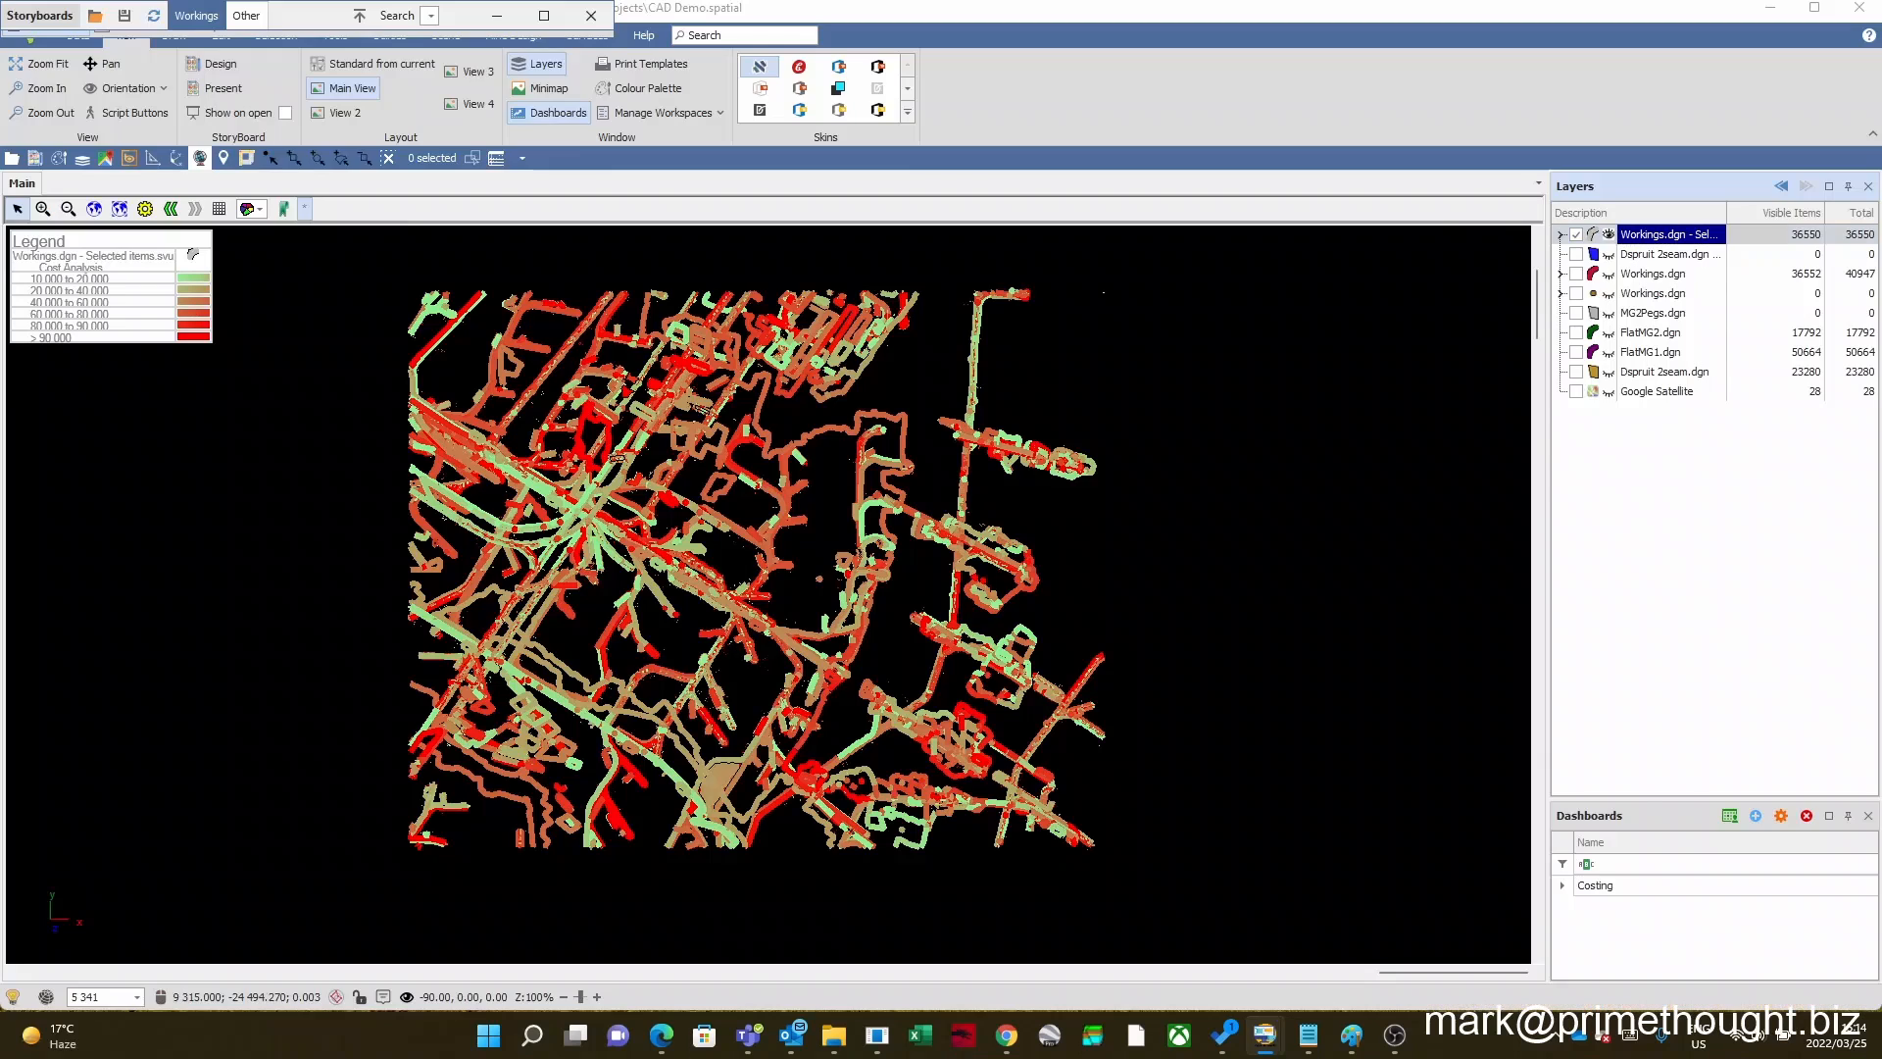
click(360, 16)
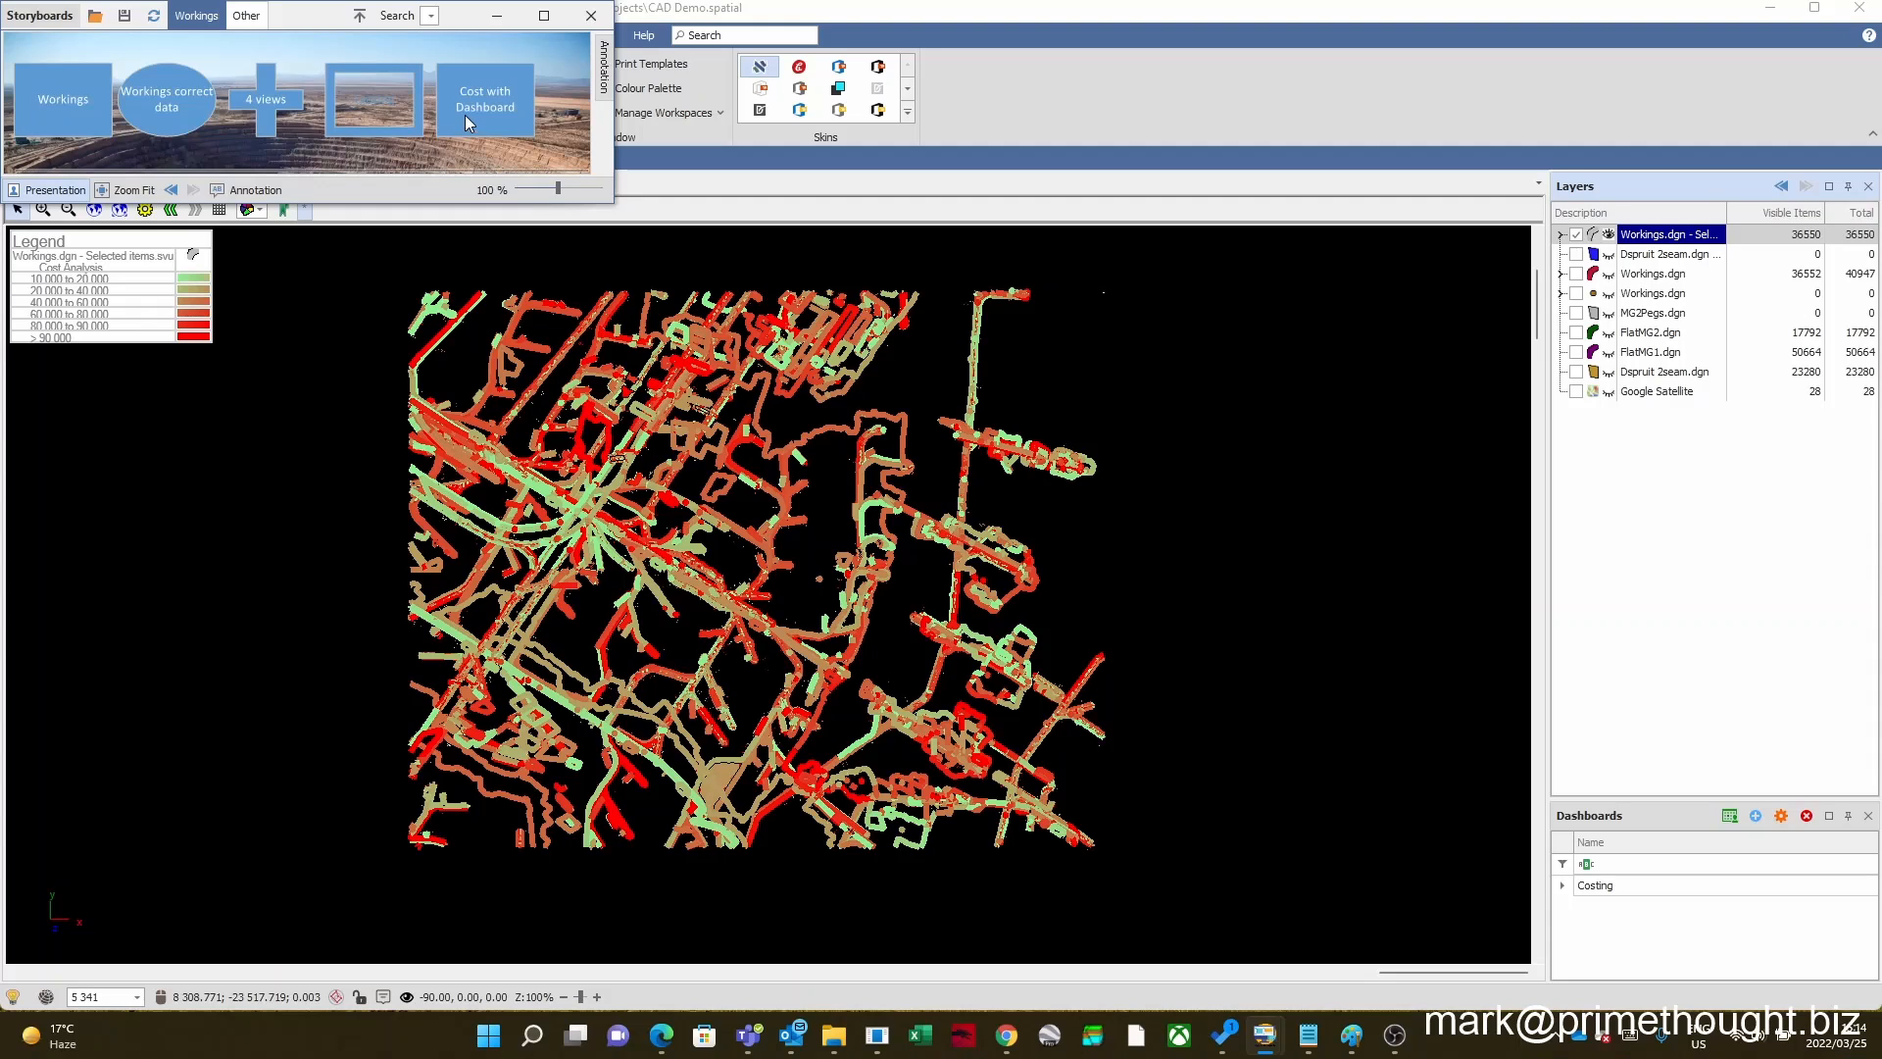
click(246, 16)
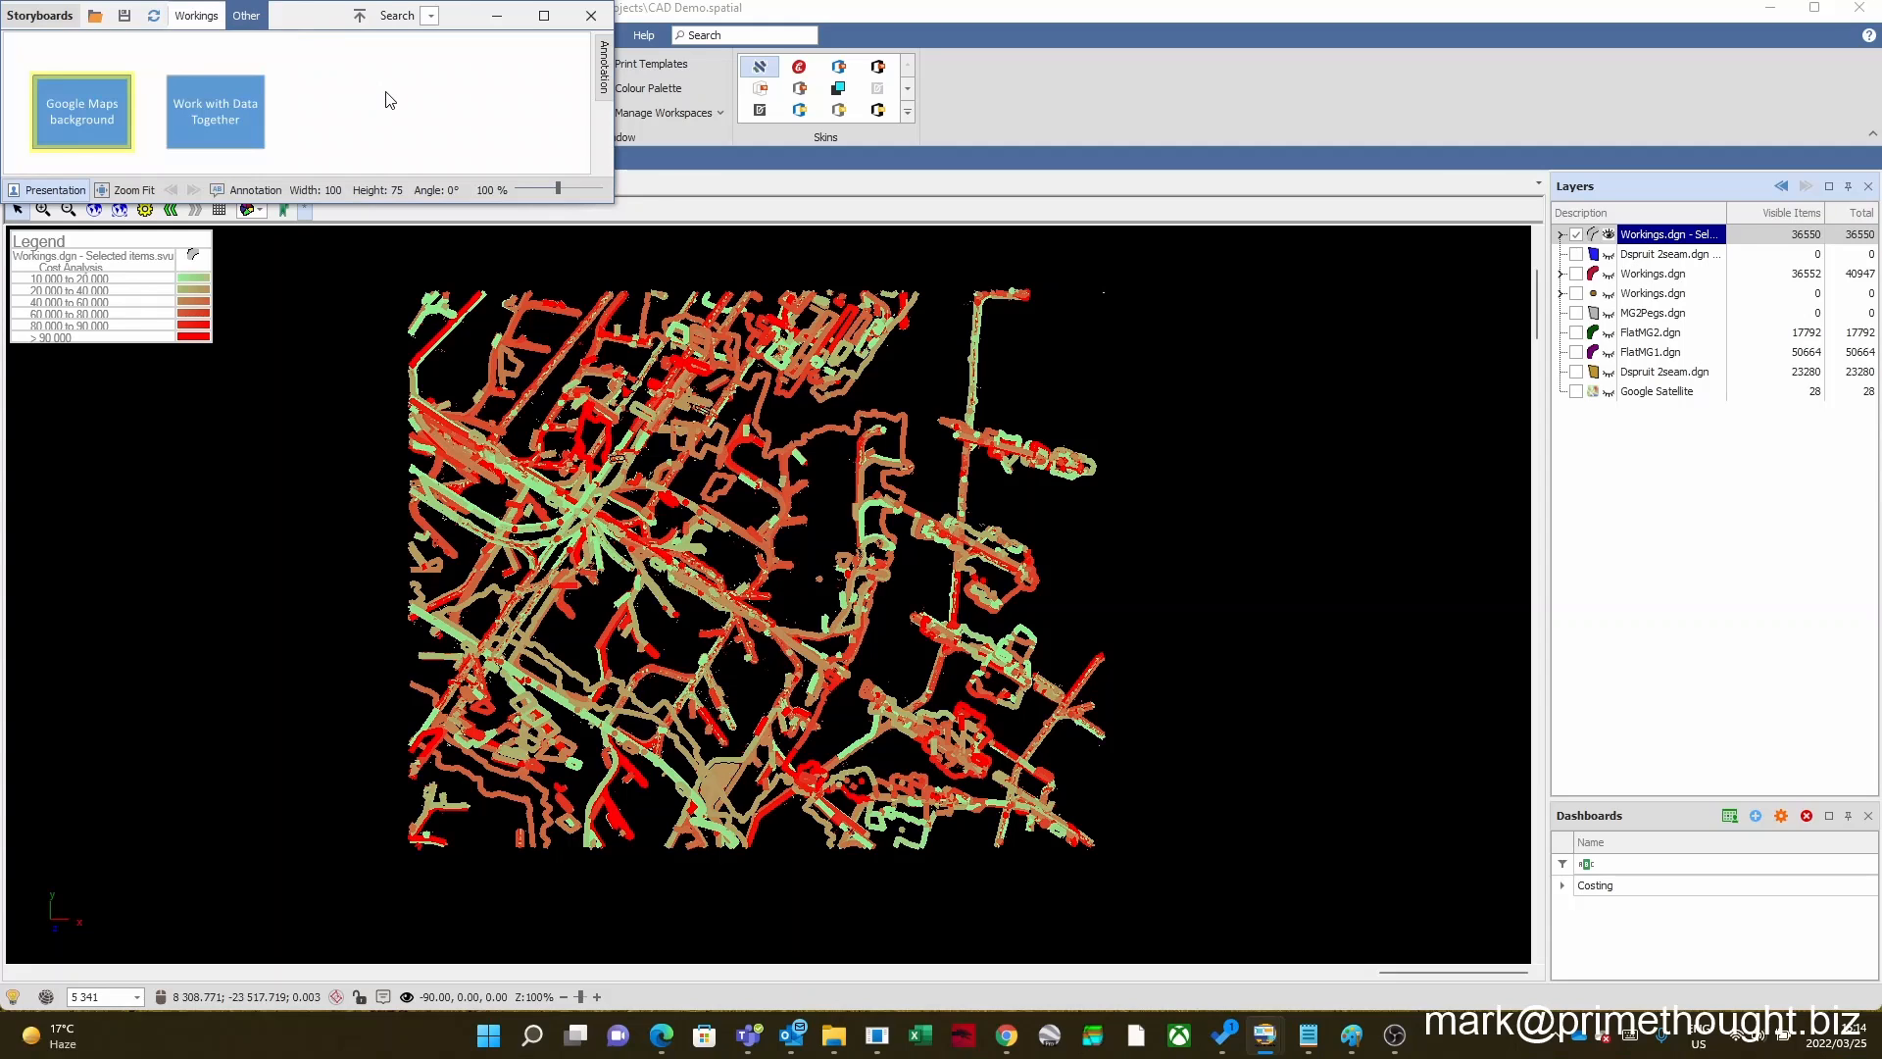
click(383, 80)
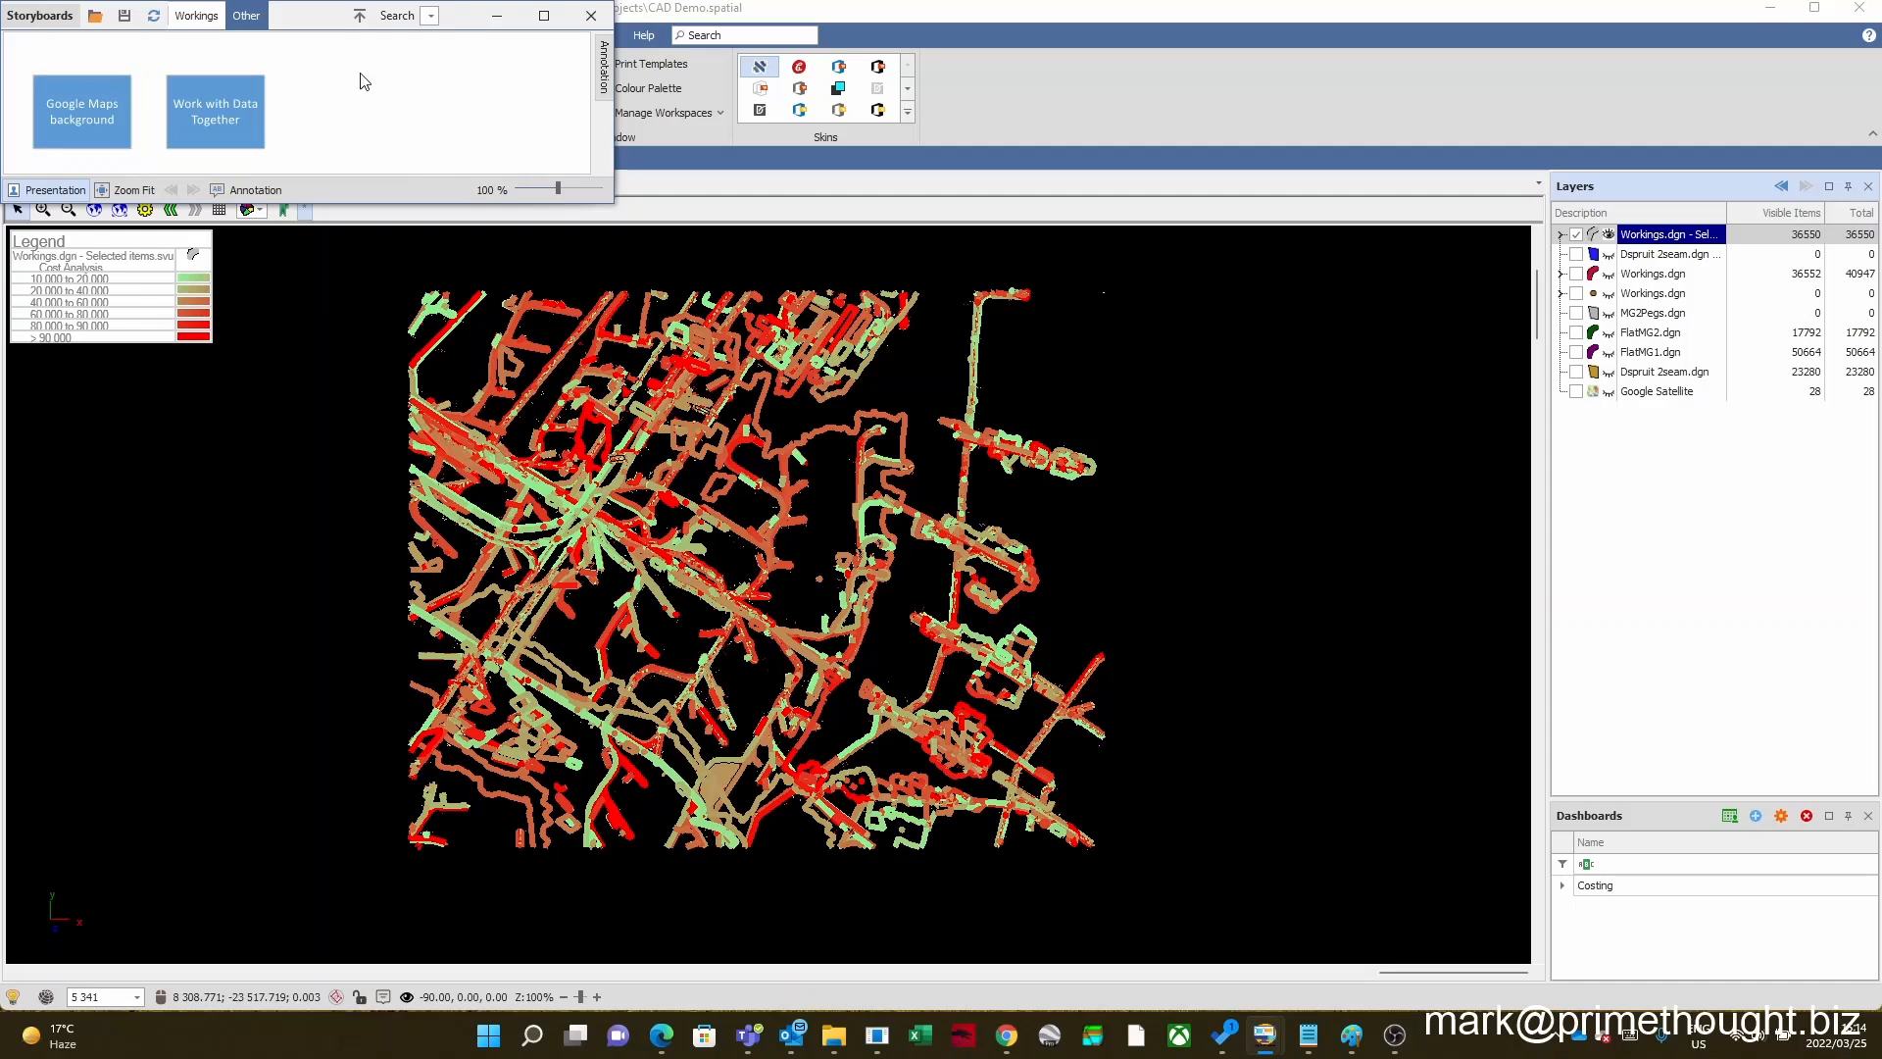
click(82, 105)
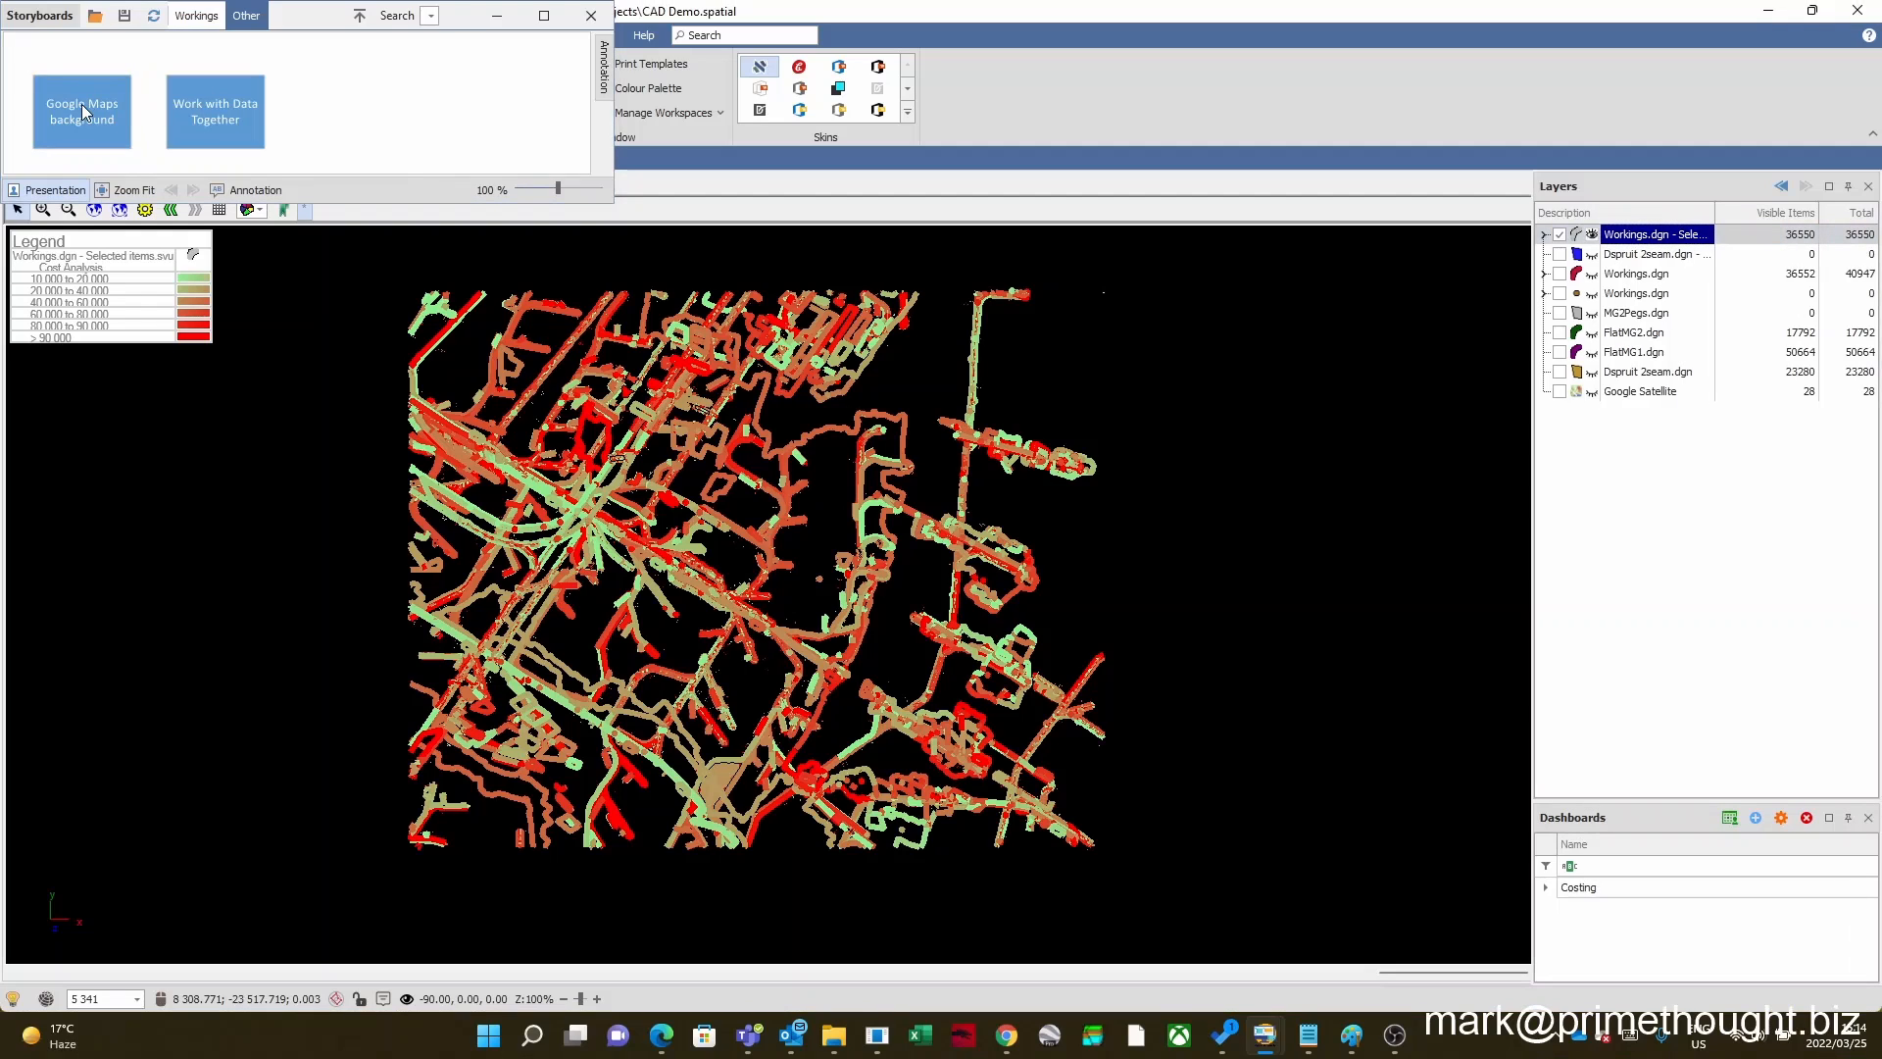
click(82, 108)
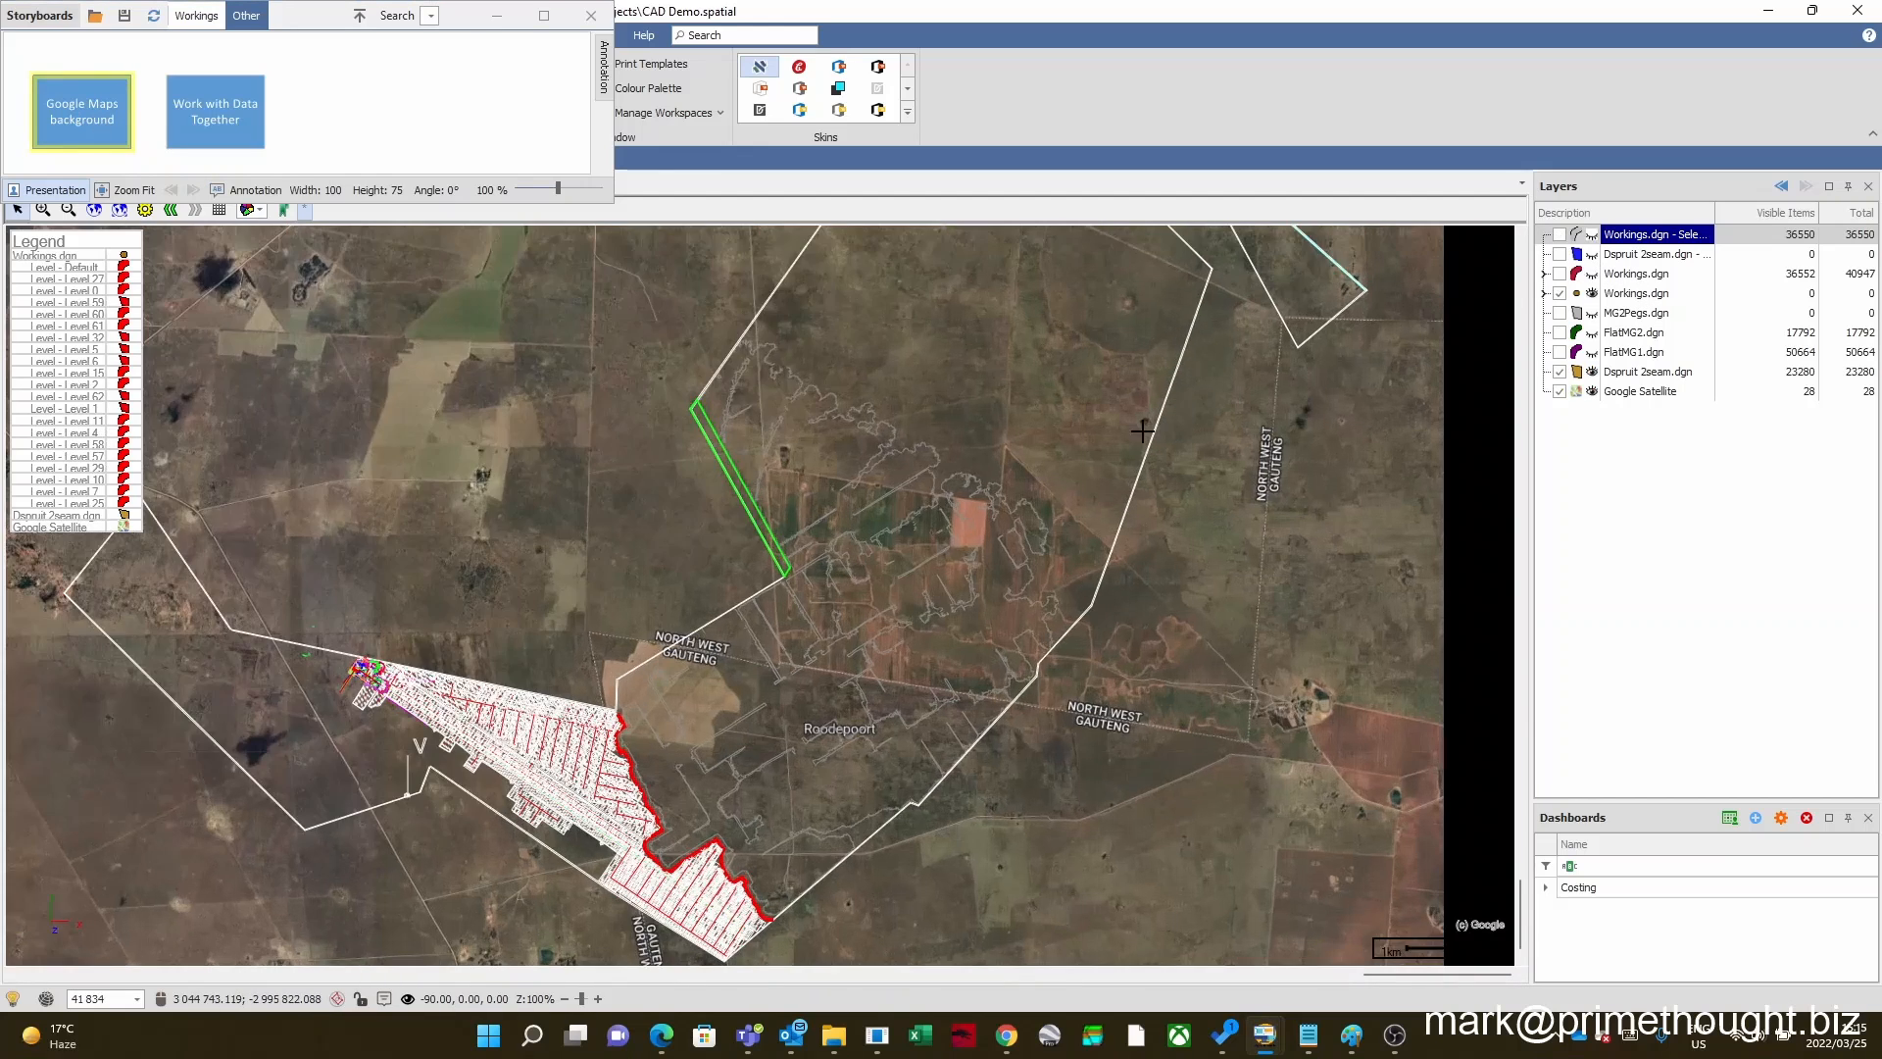
Step: Show the copy of the Dspruit 2seam.dgn layer and examine the dense white workings up close against the satellite imagery
click(1629, 256)
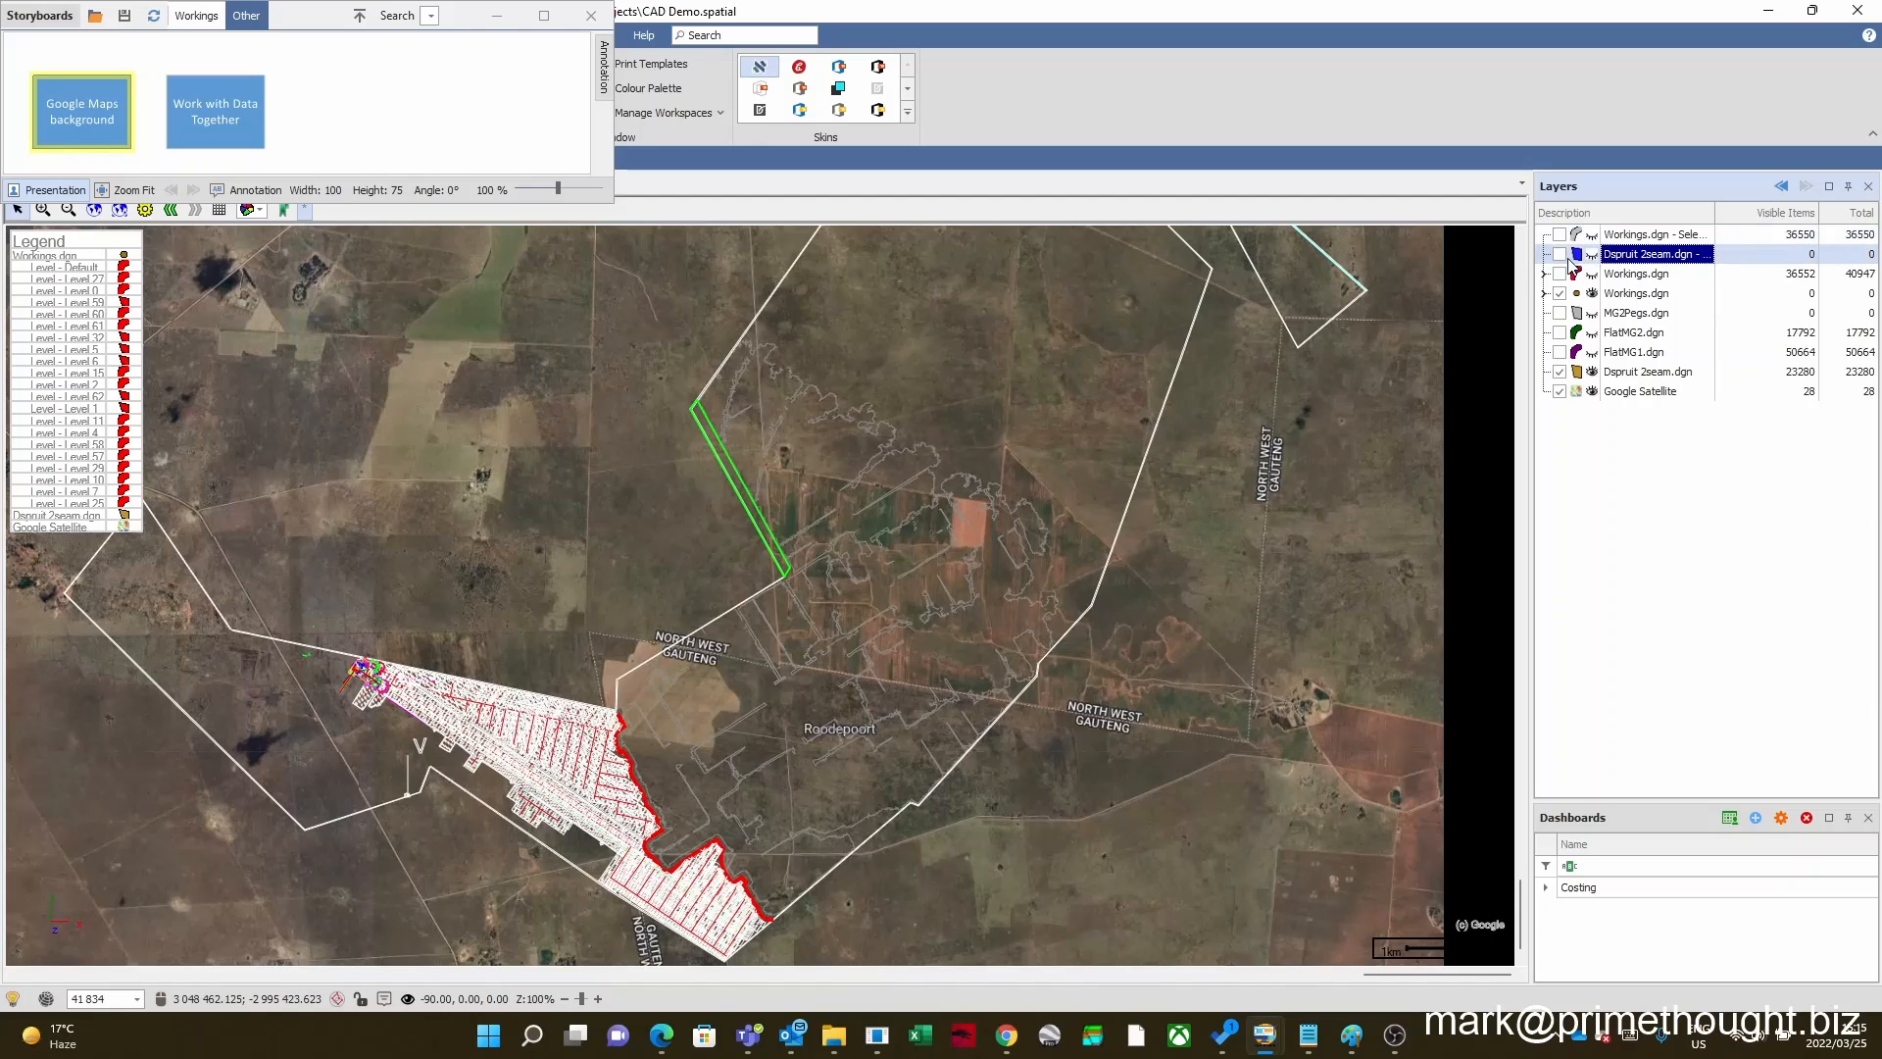
click(1561, 255)
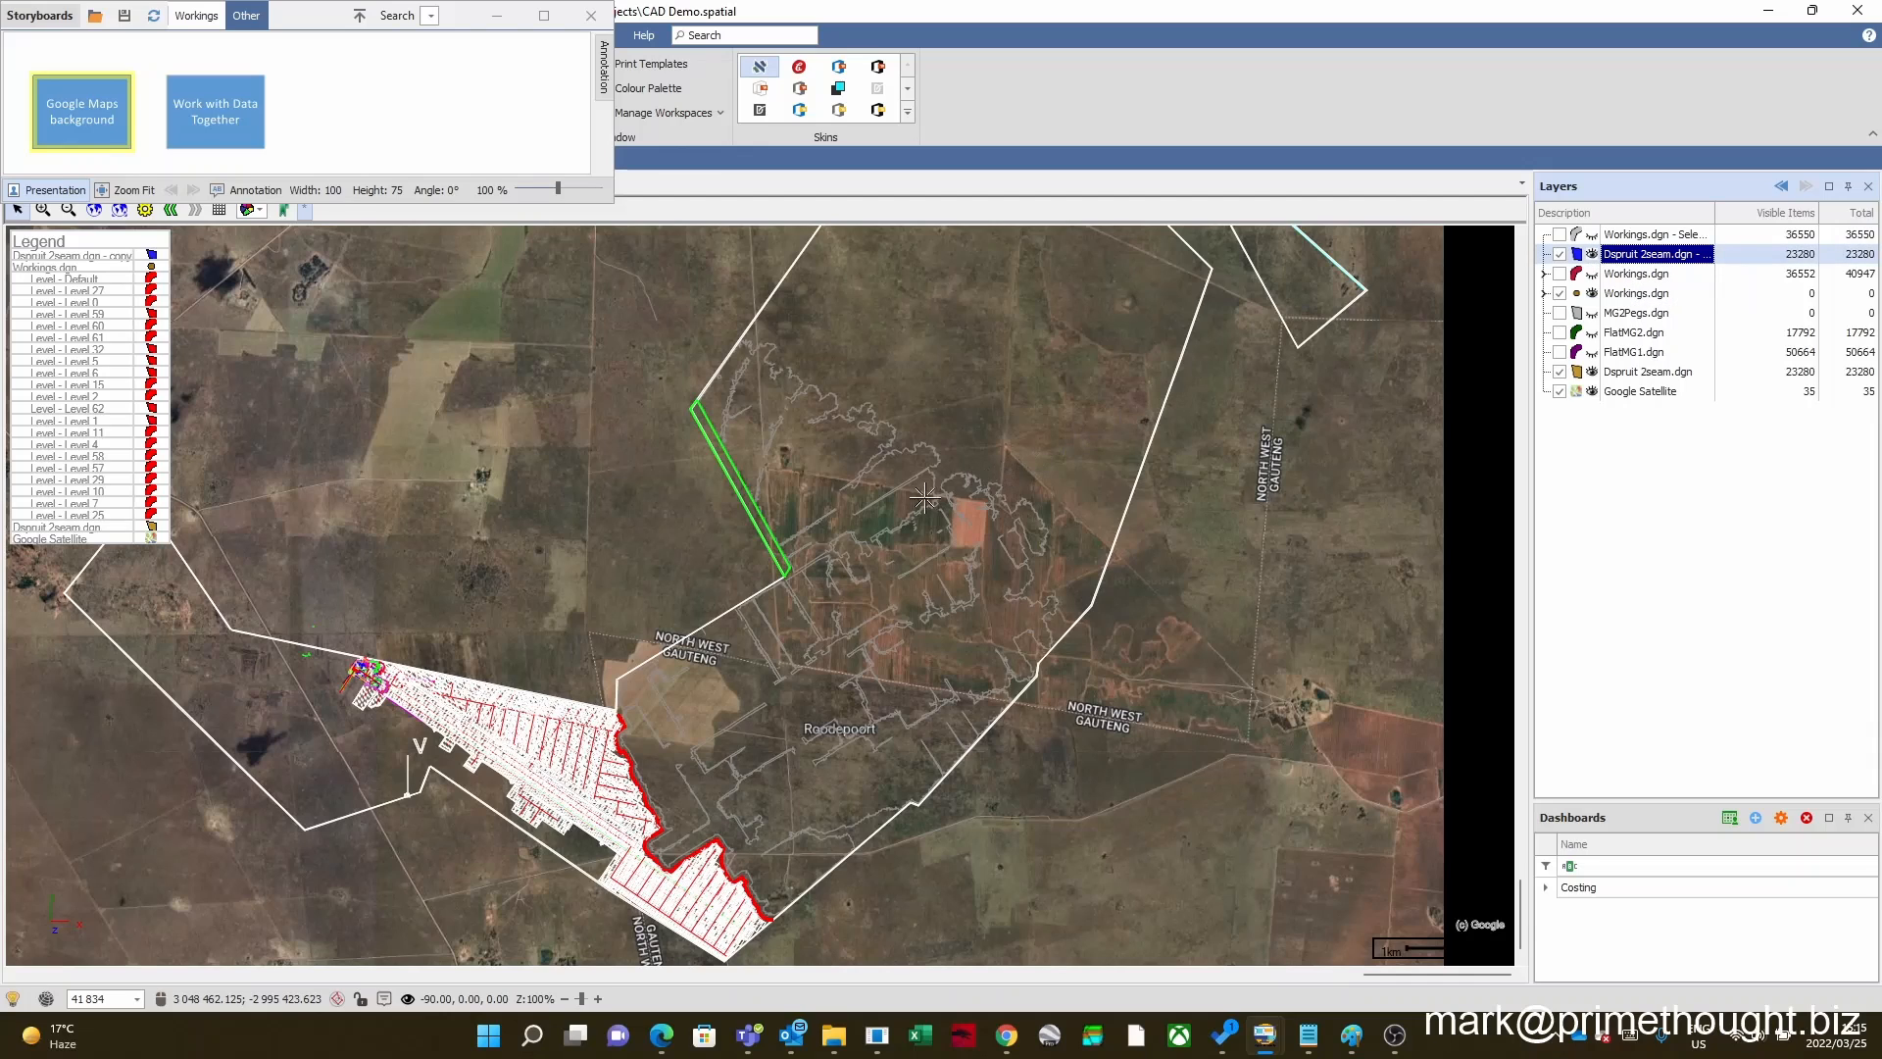
scroll(882, 507, down, 1)
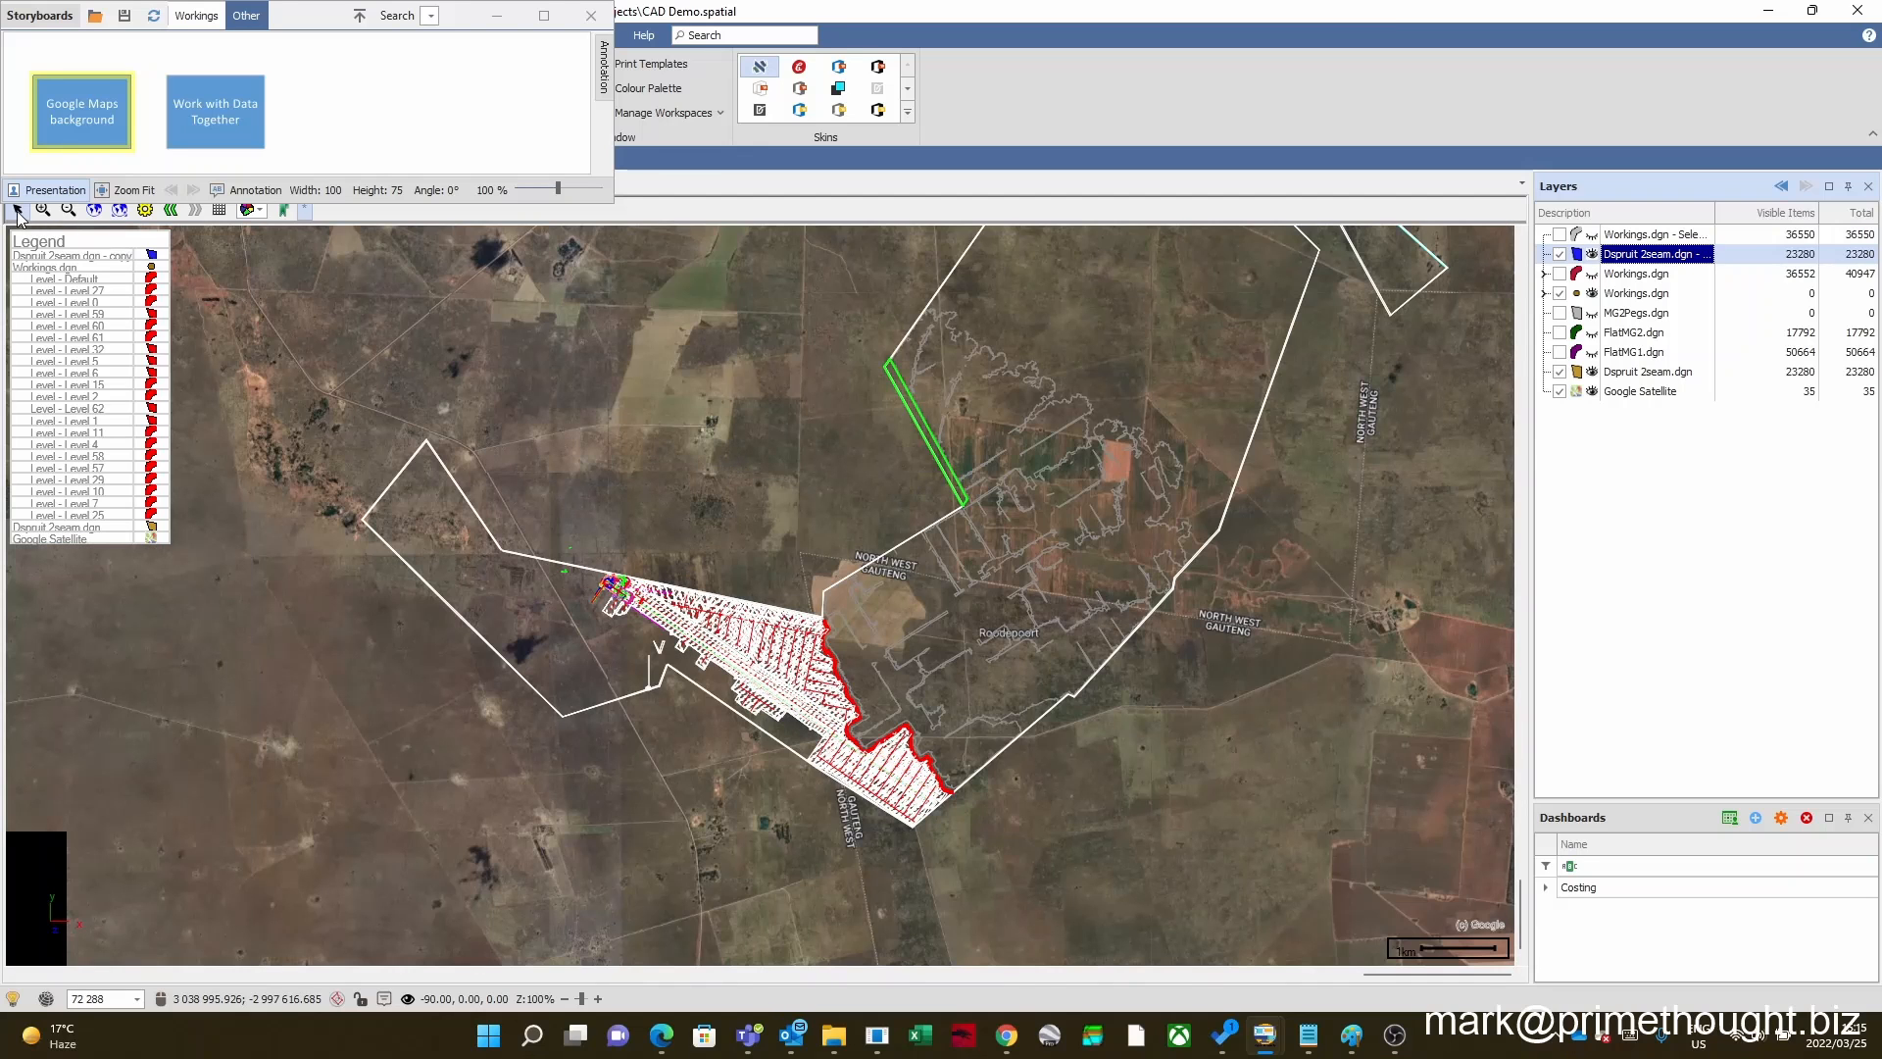
drag(804, 375, 694, 470)
scroll(694, 470, up, 2)
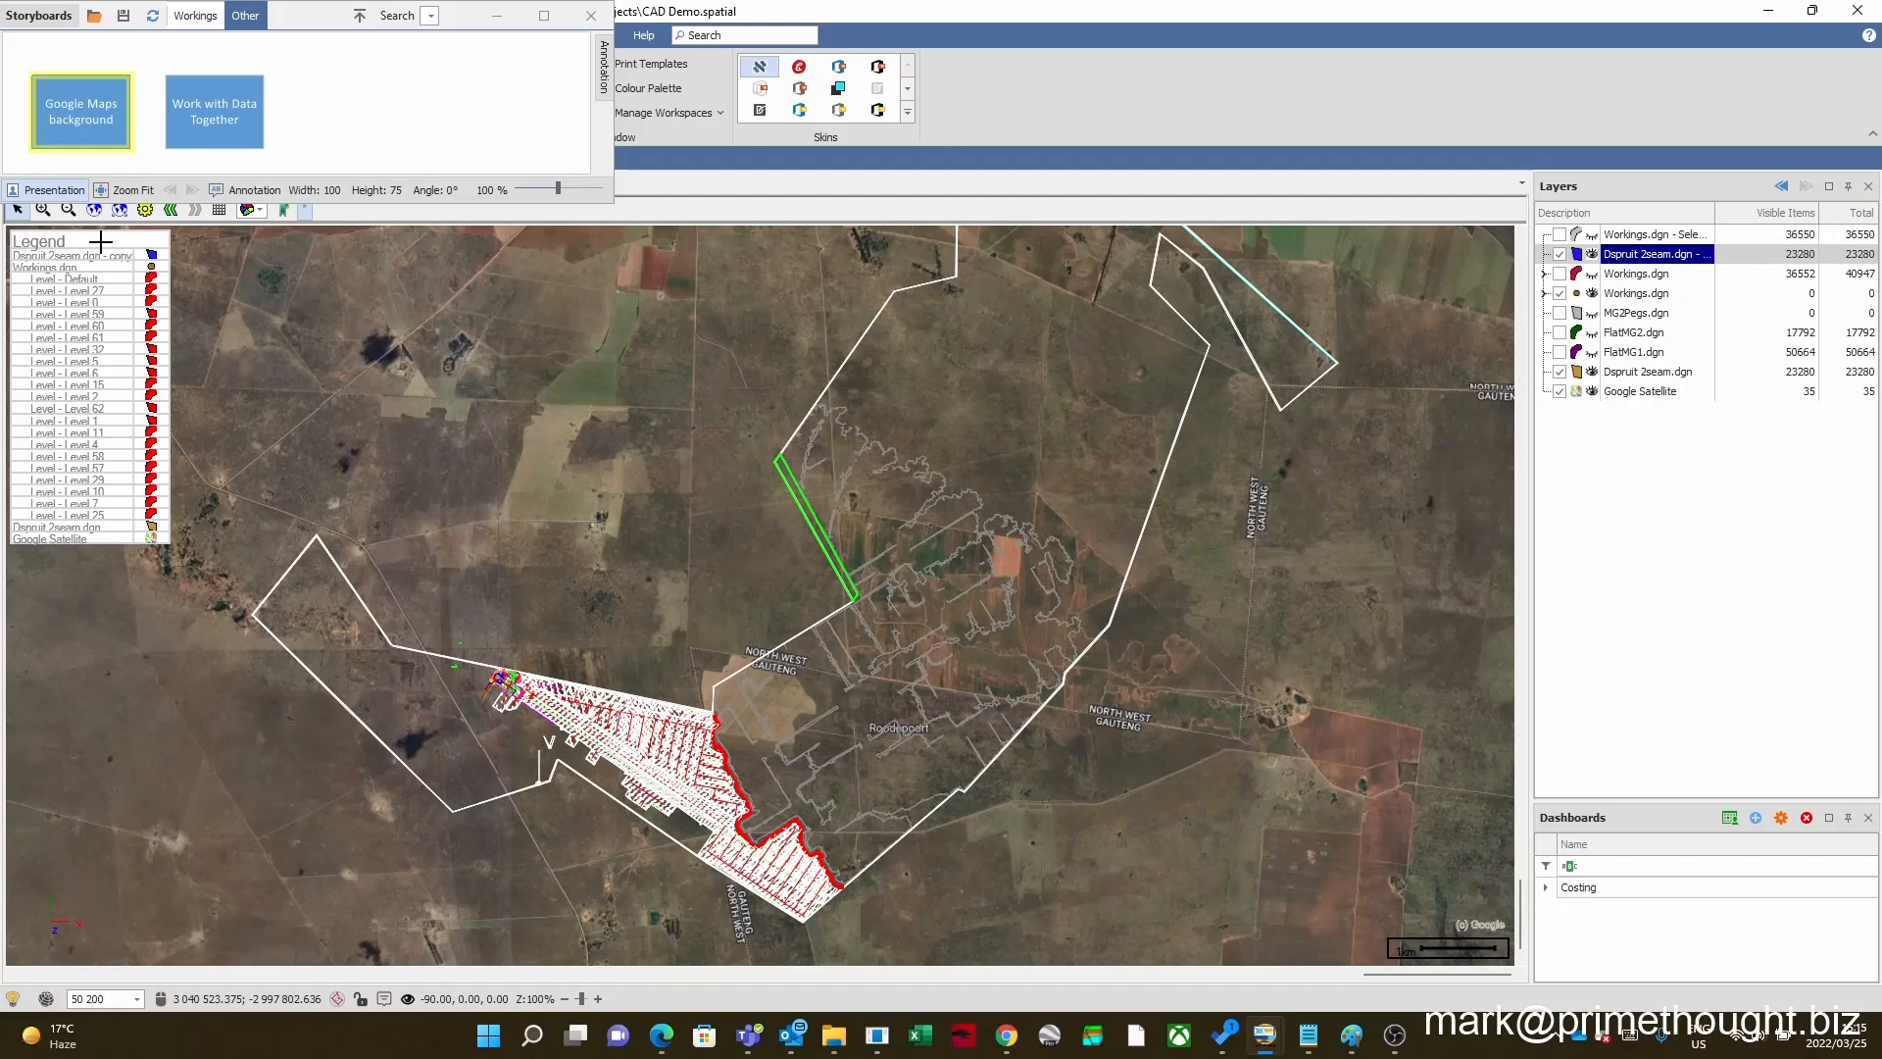
click(43, 209)
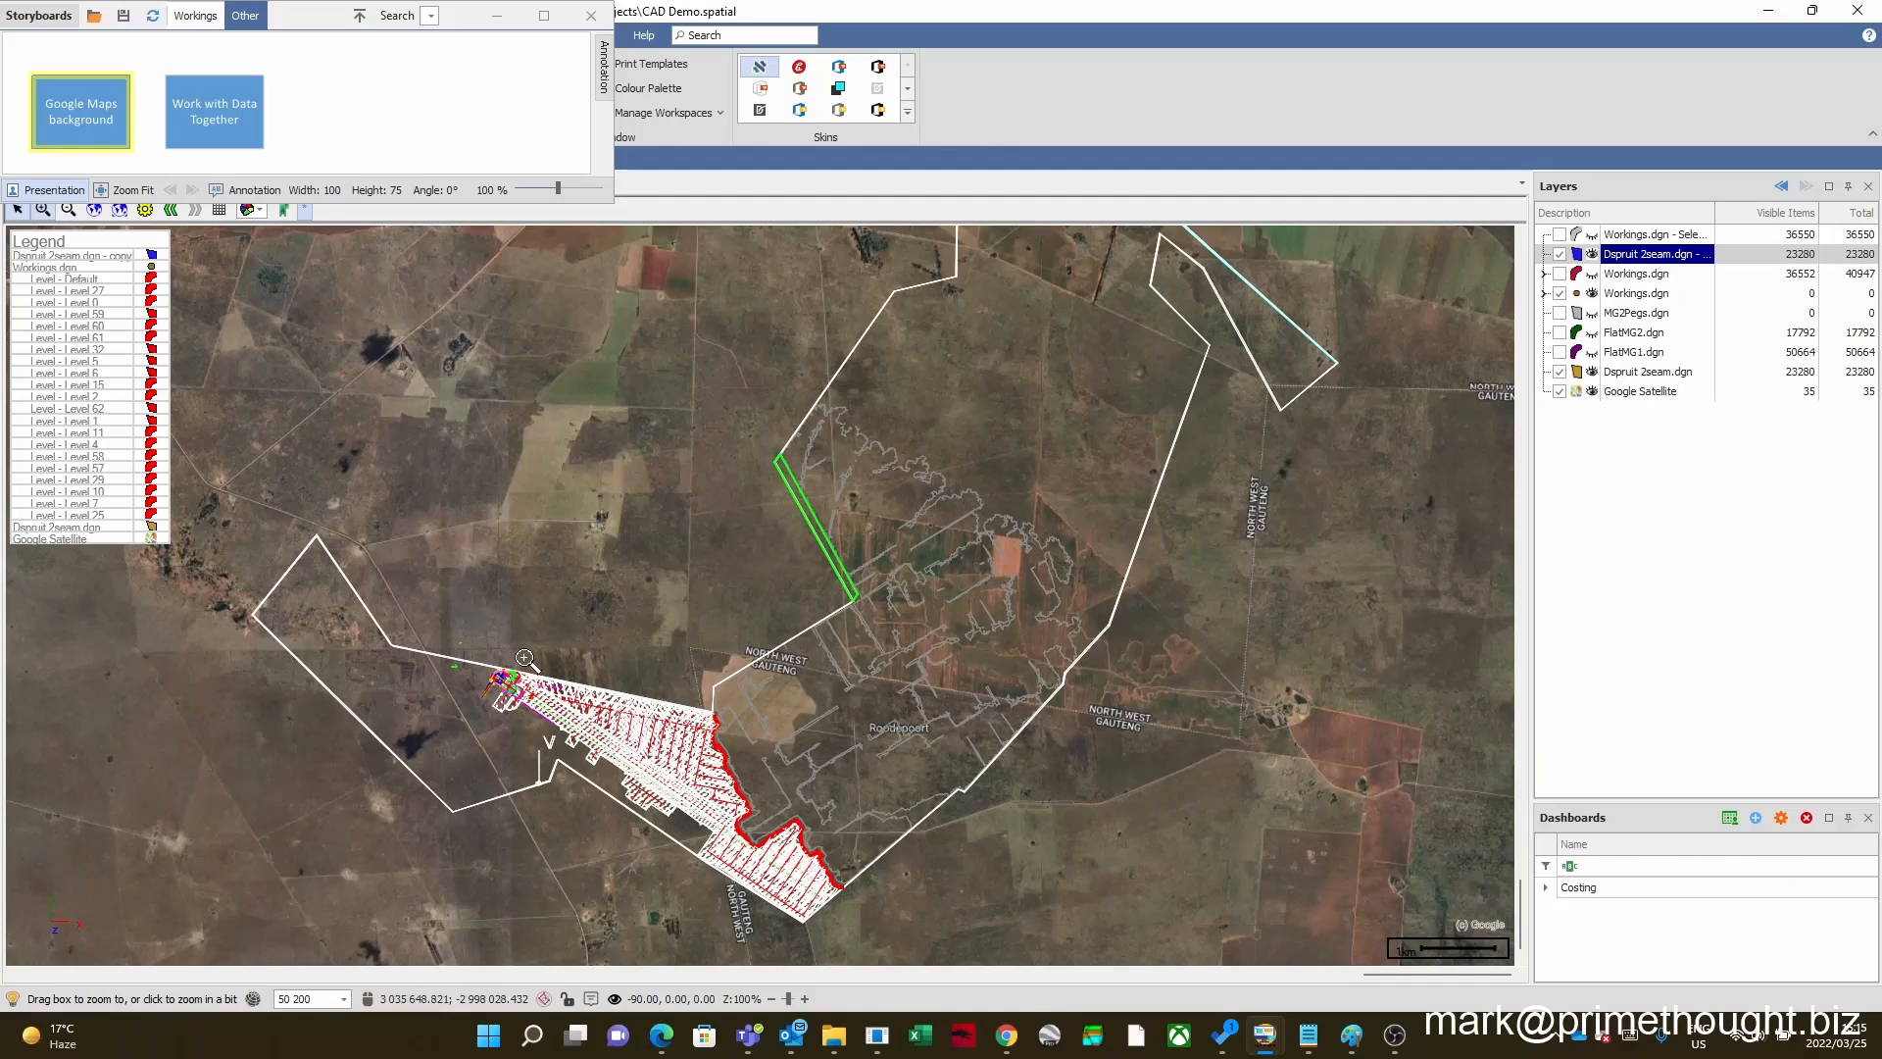
drag(523, 657, 675, 784)
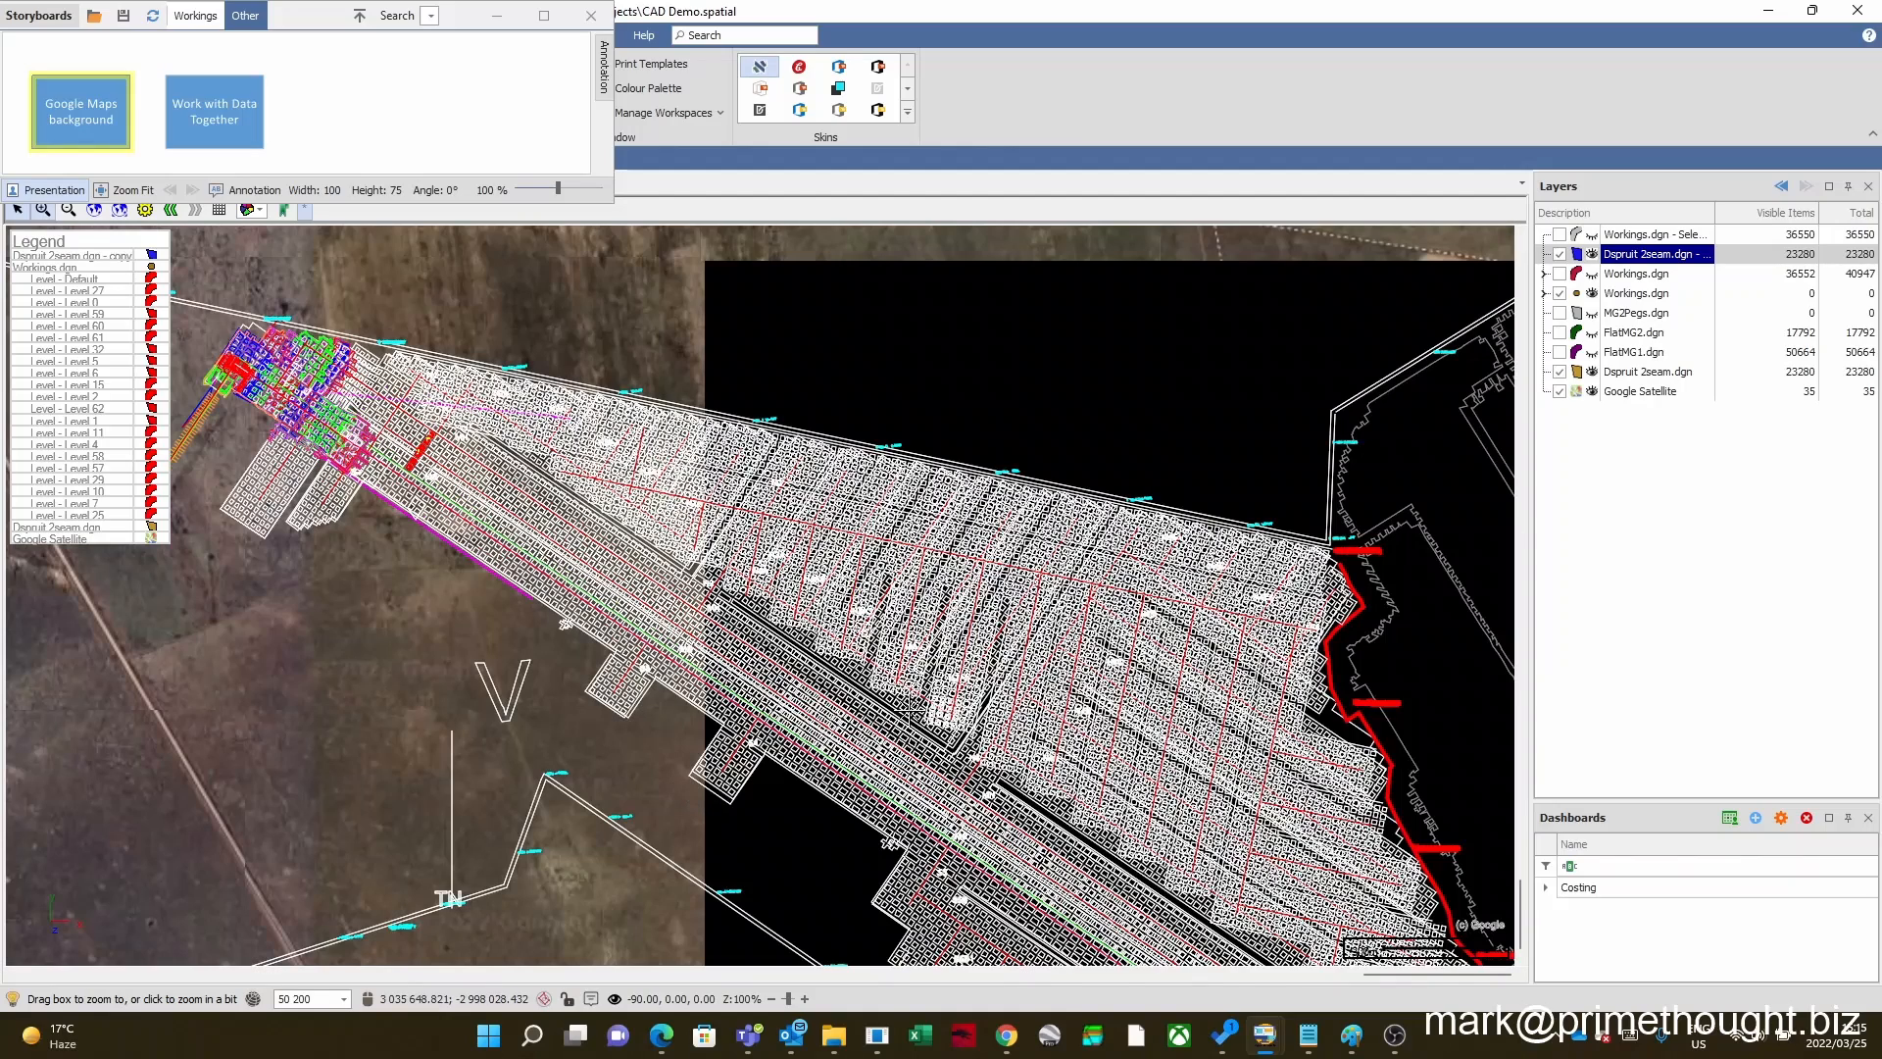
scroll(990, 607, down, 1)
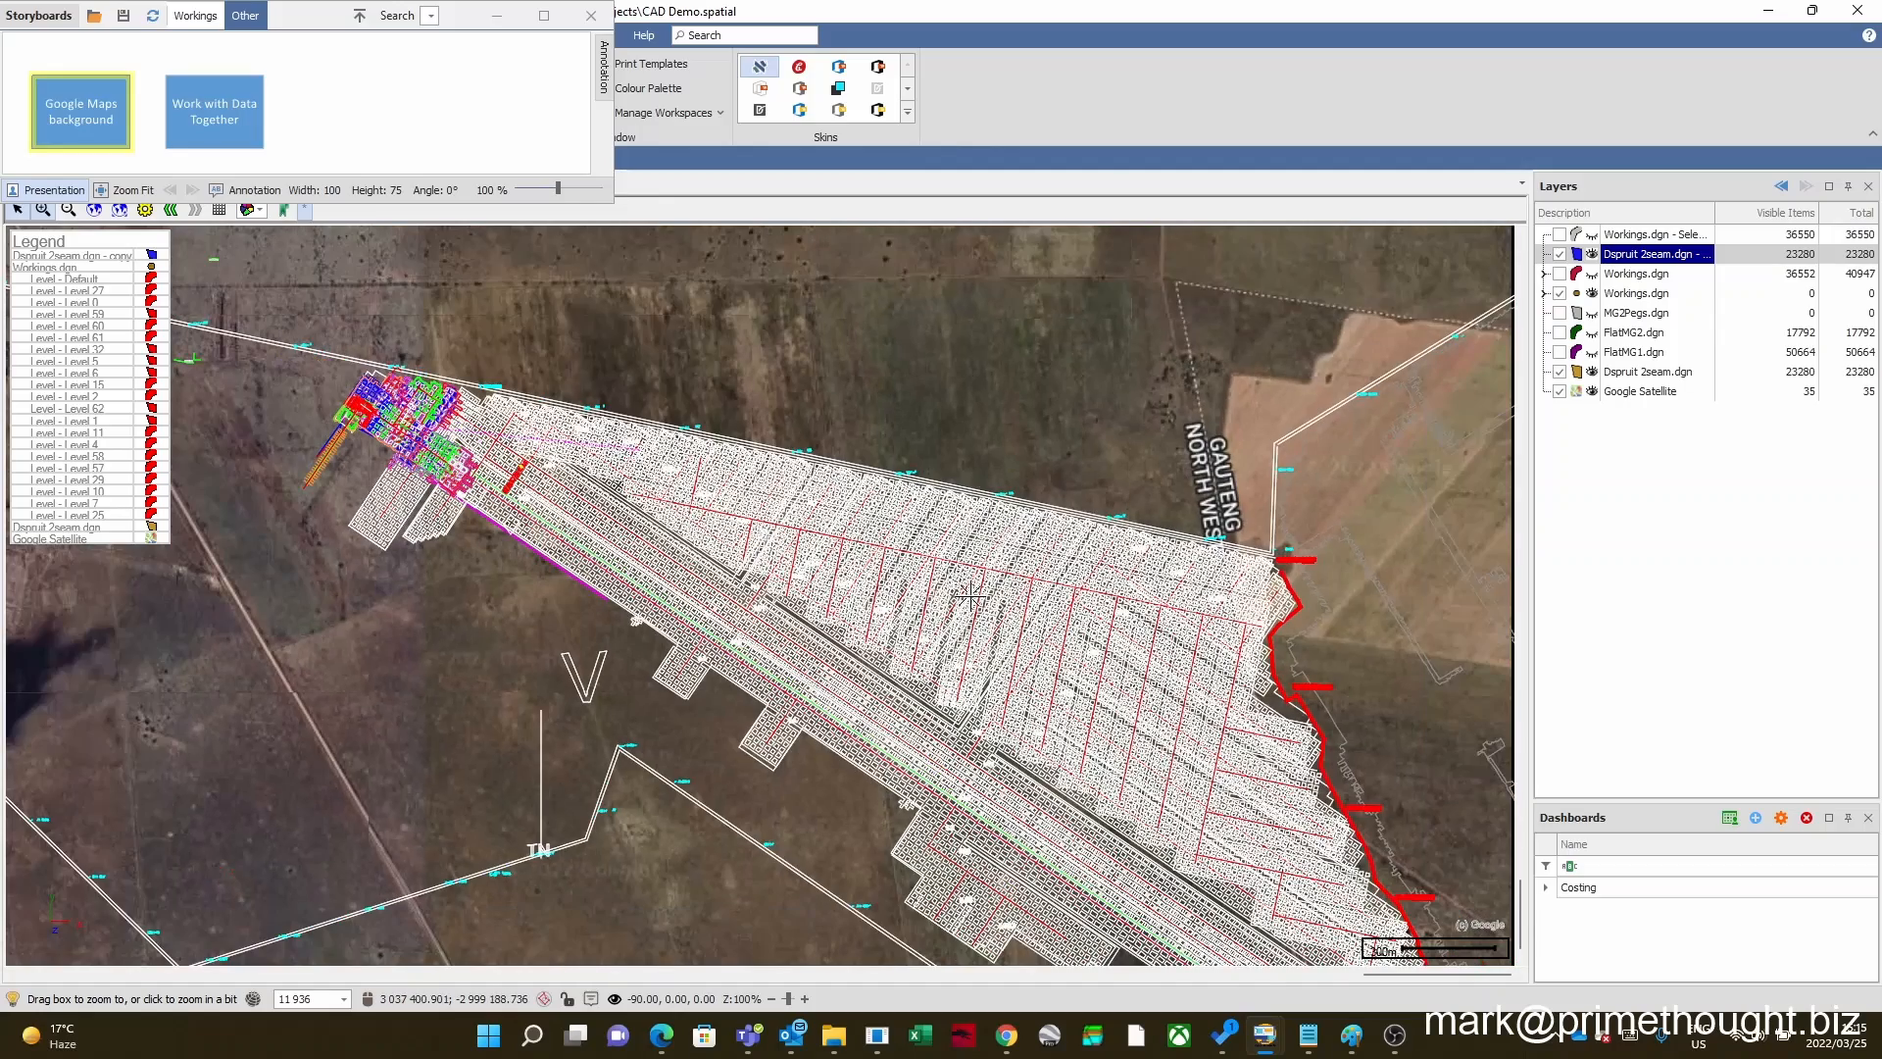
scroll(970, 595, down, 2)
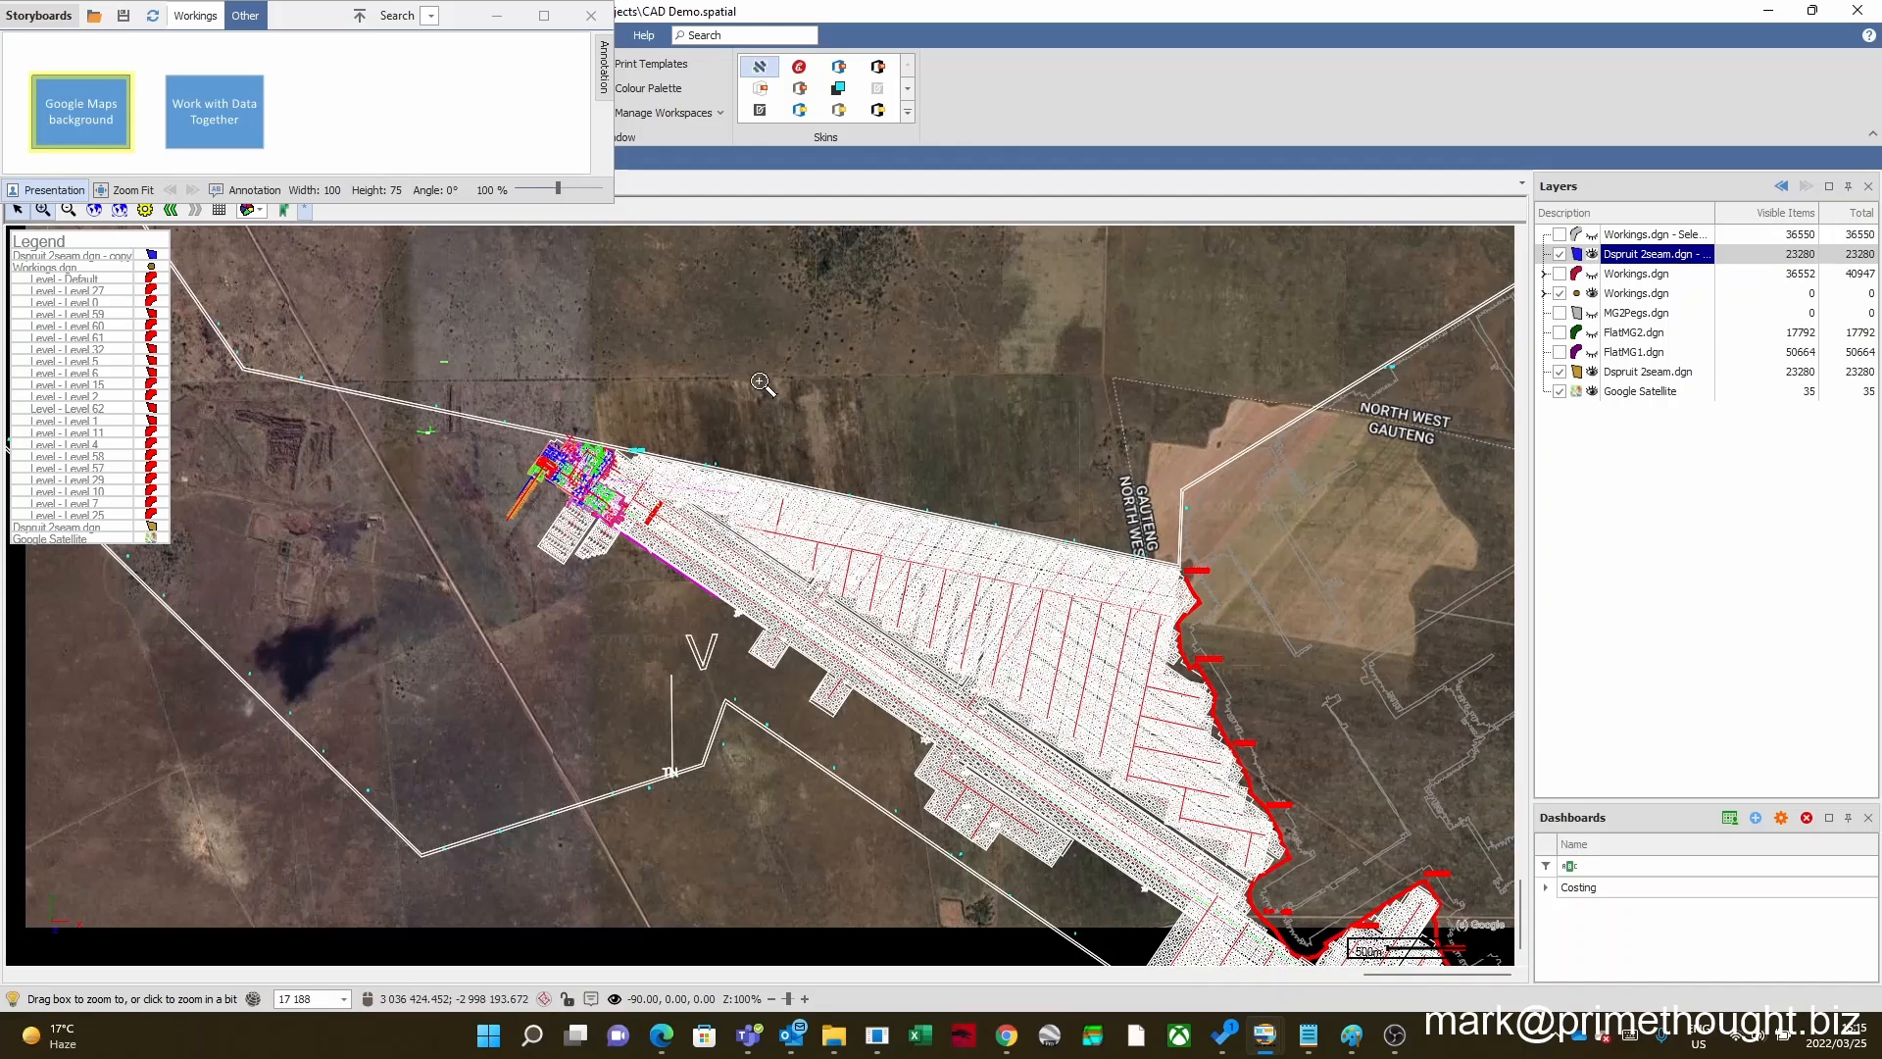
Step: Present the "Work with Data Together" scene, then hide FlatMG2.dgn to view FlatMG1.dgn alone and show it again
click(224, 114)
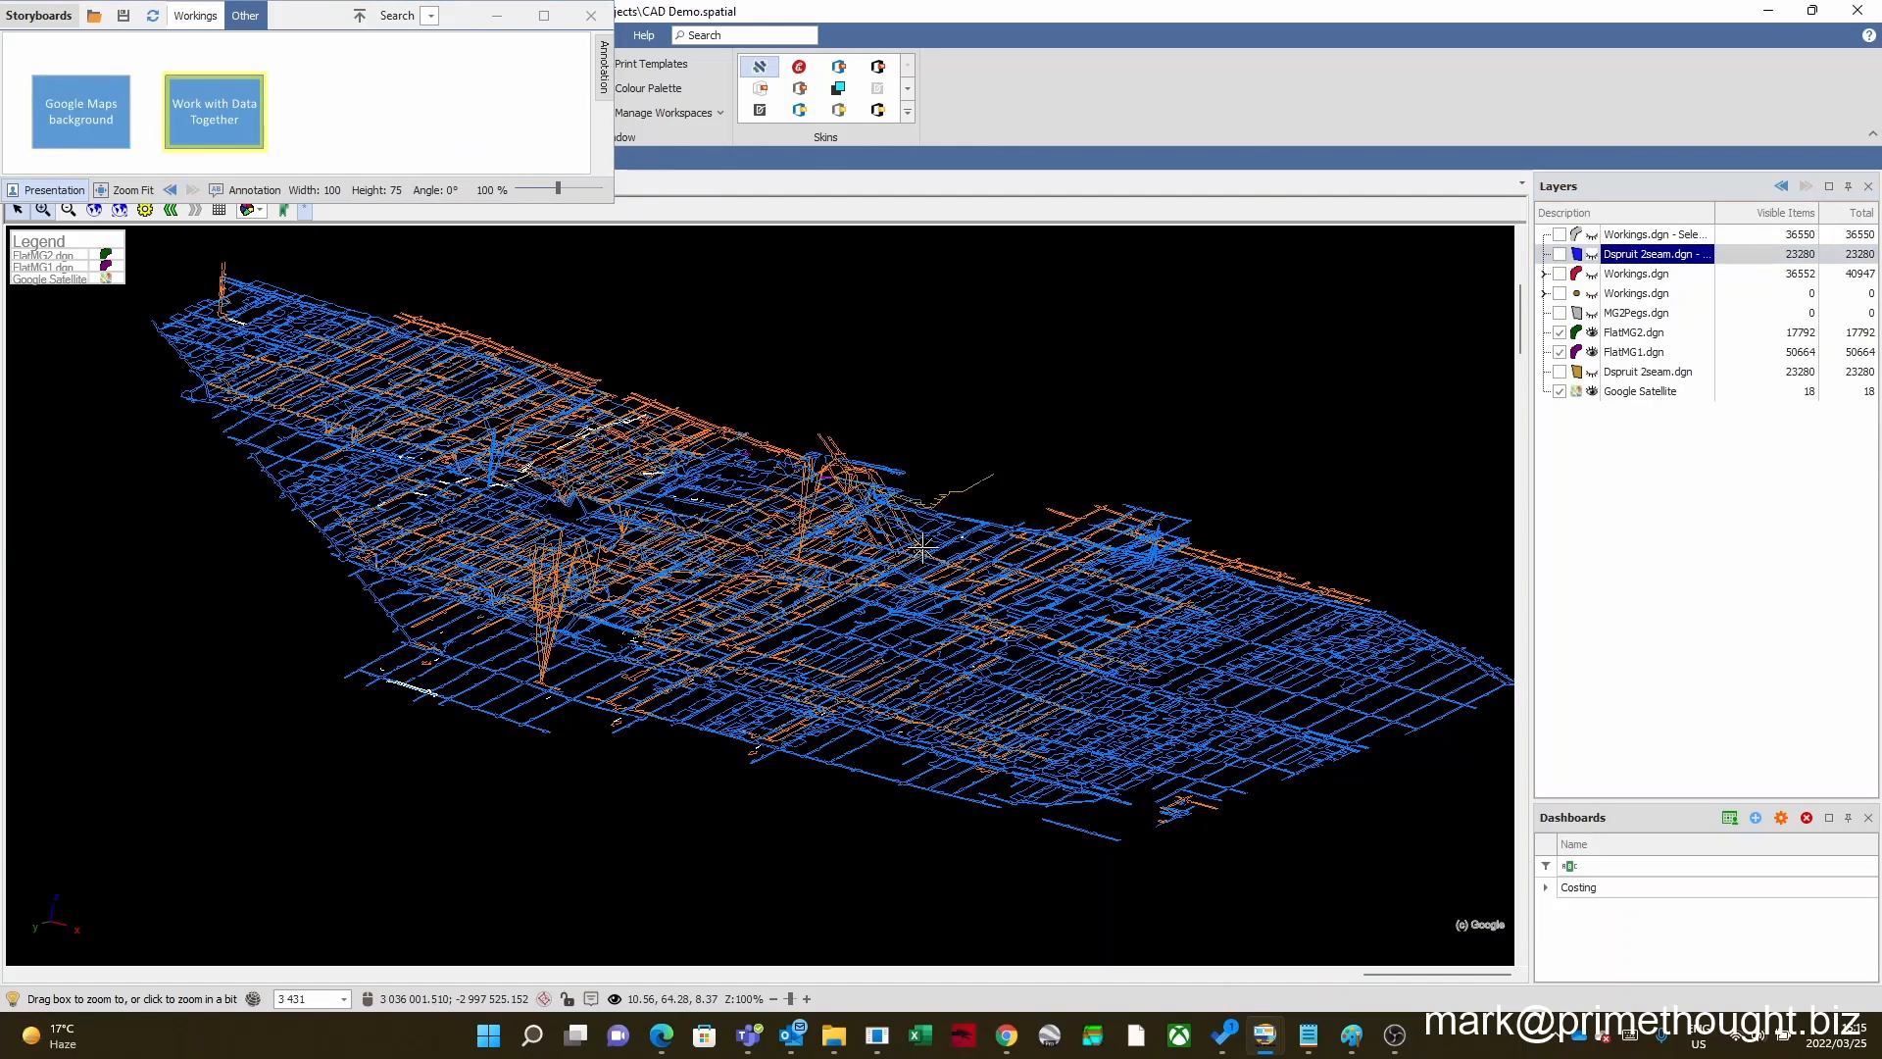
scroll(747, 626, up, 2)
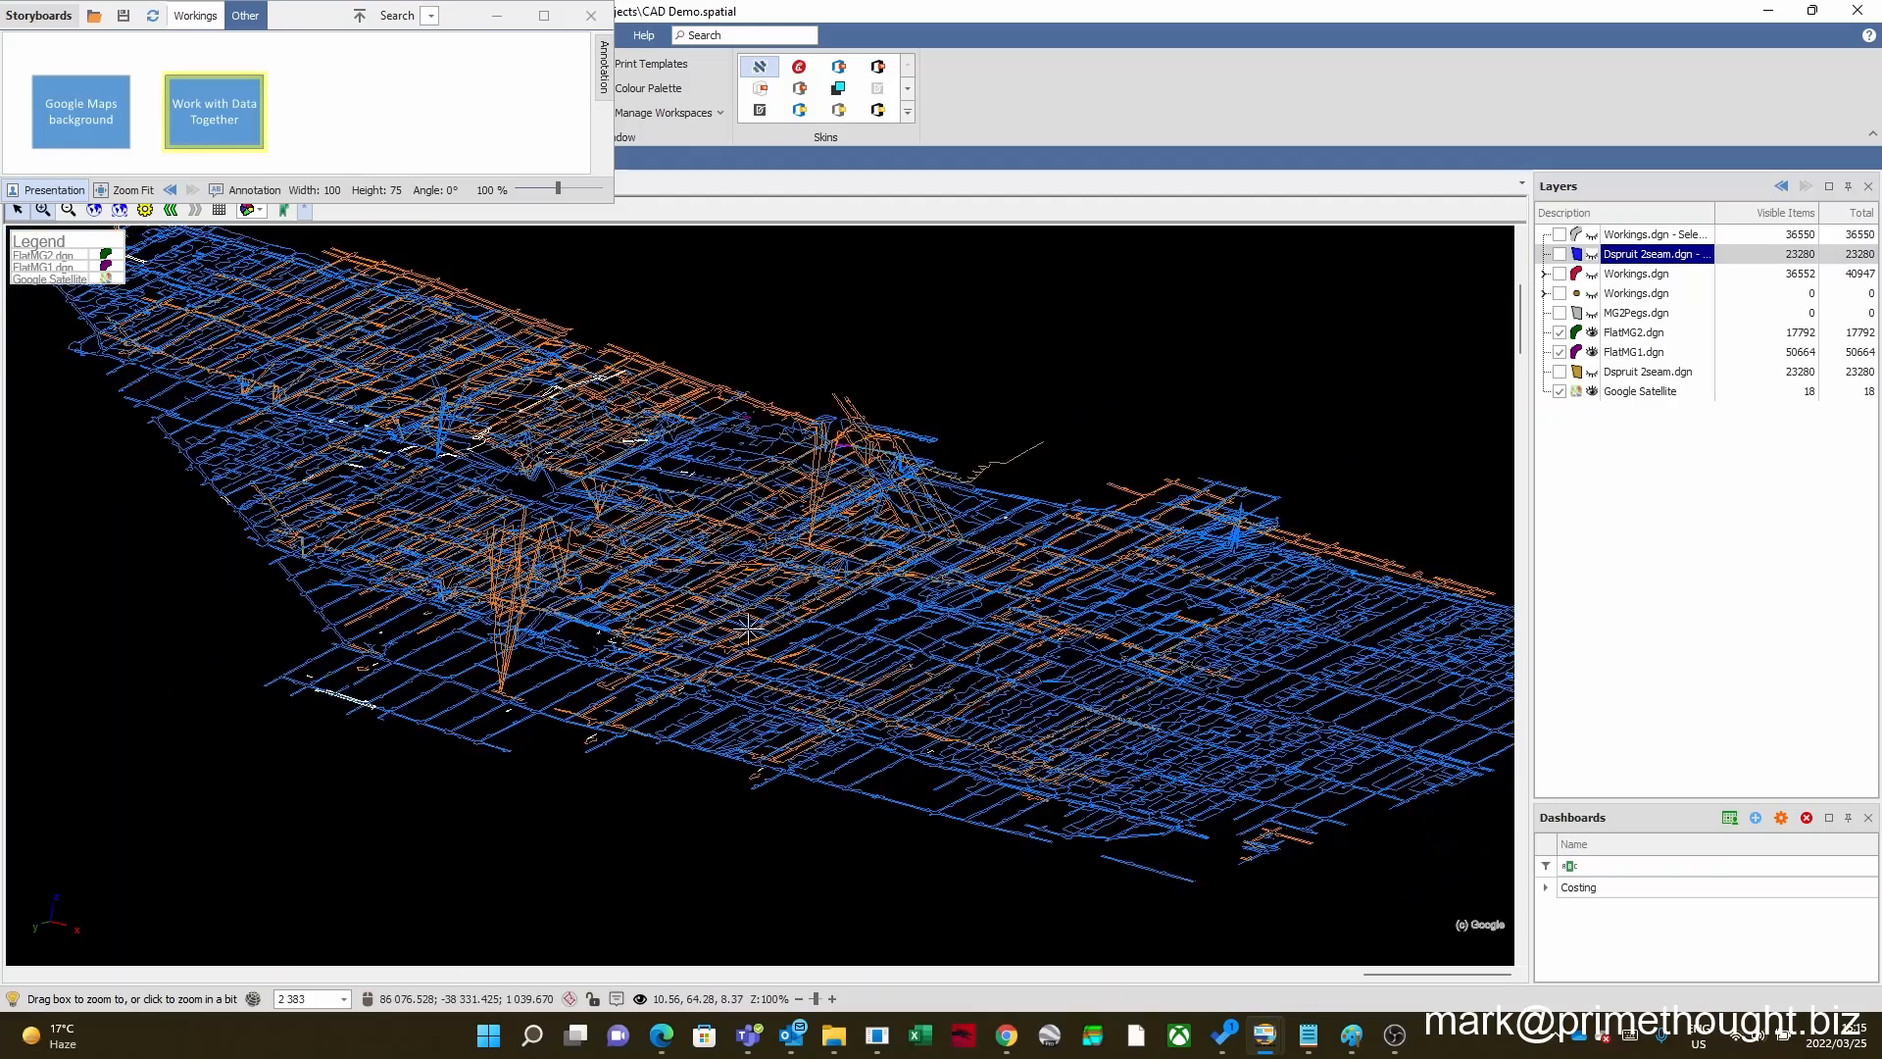
click(1633, 352)
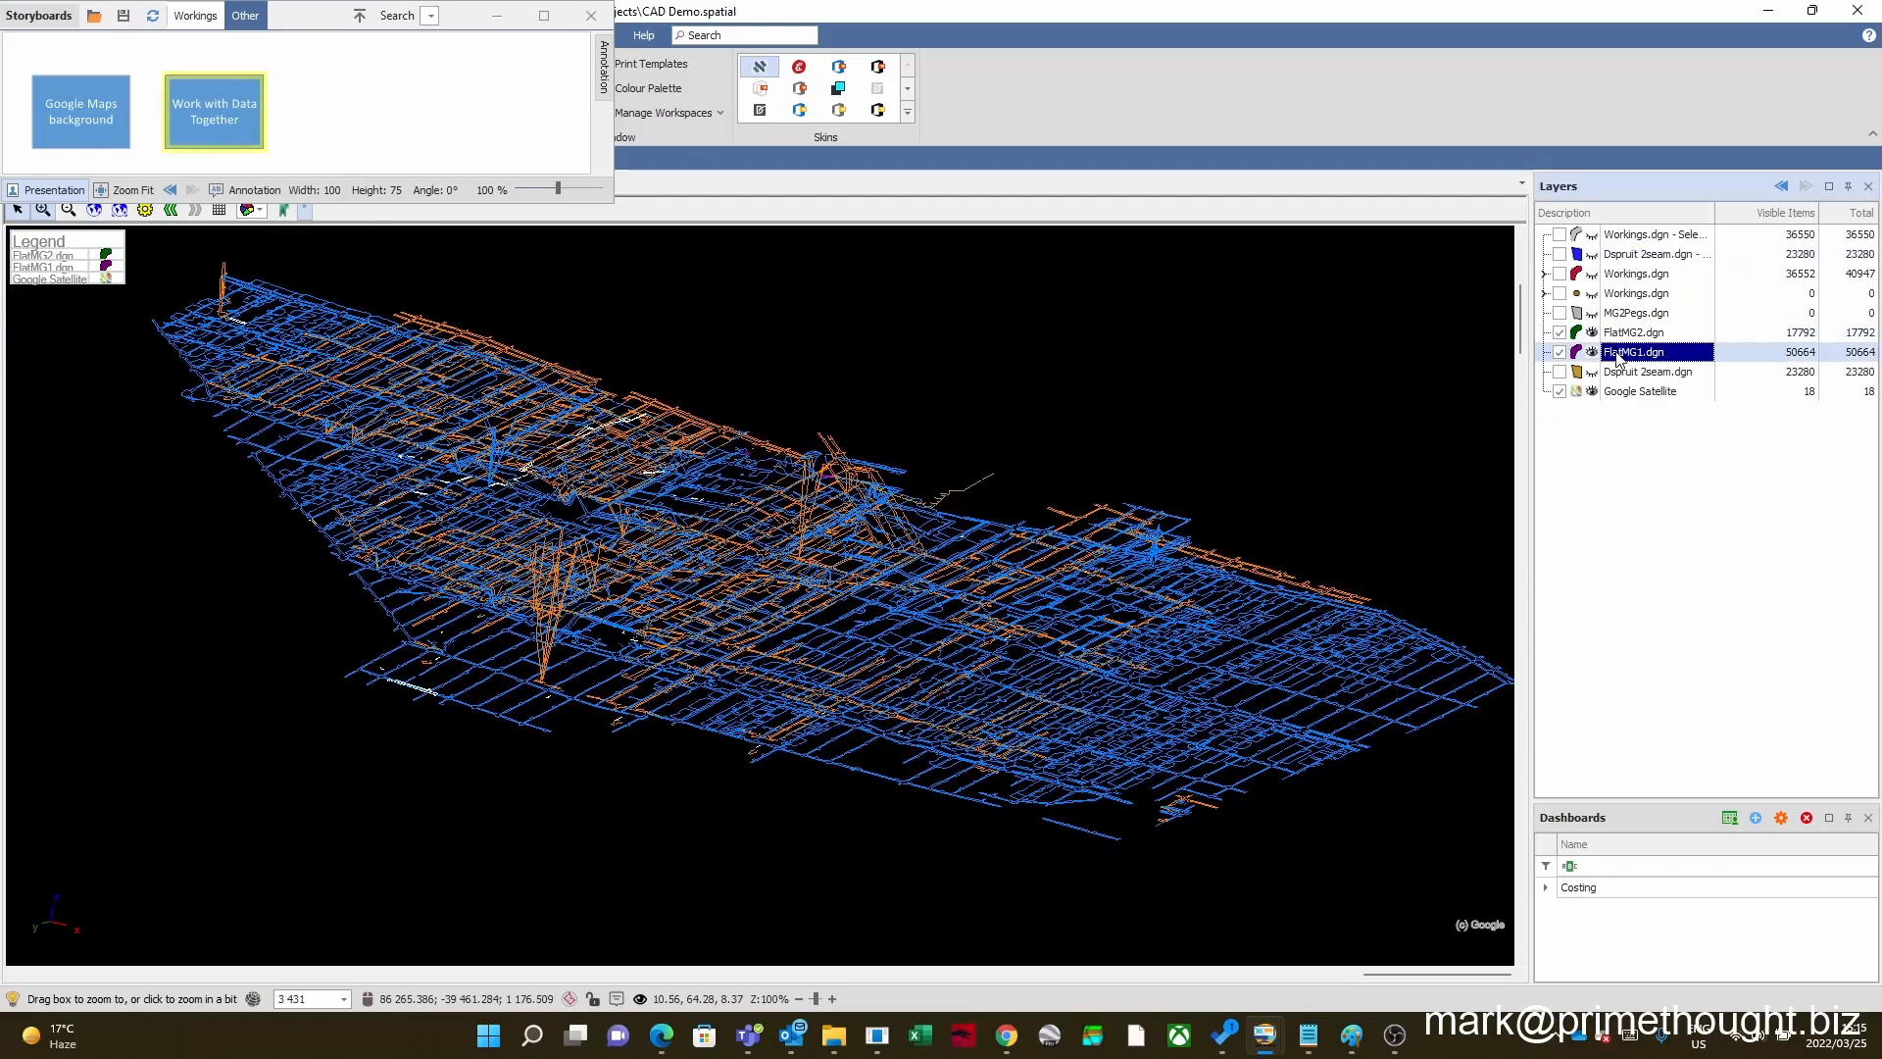
click(1632, 334)
click(1559, 332)
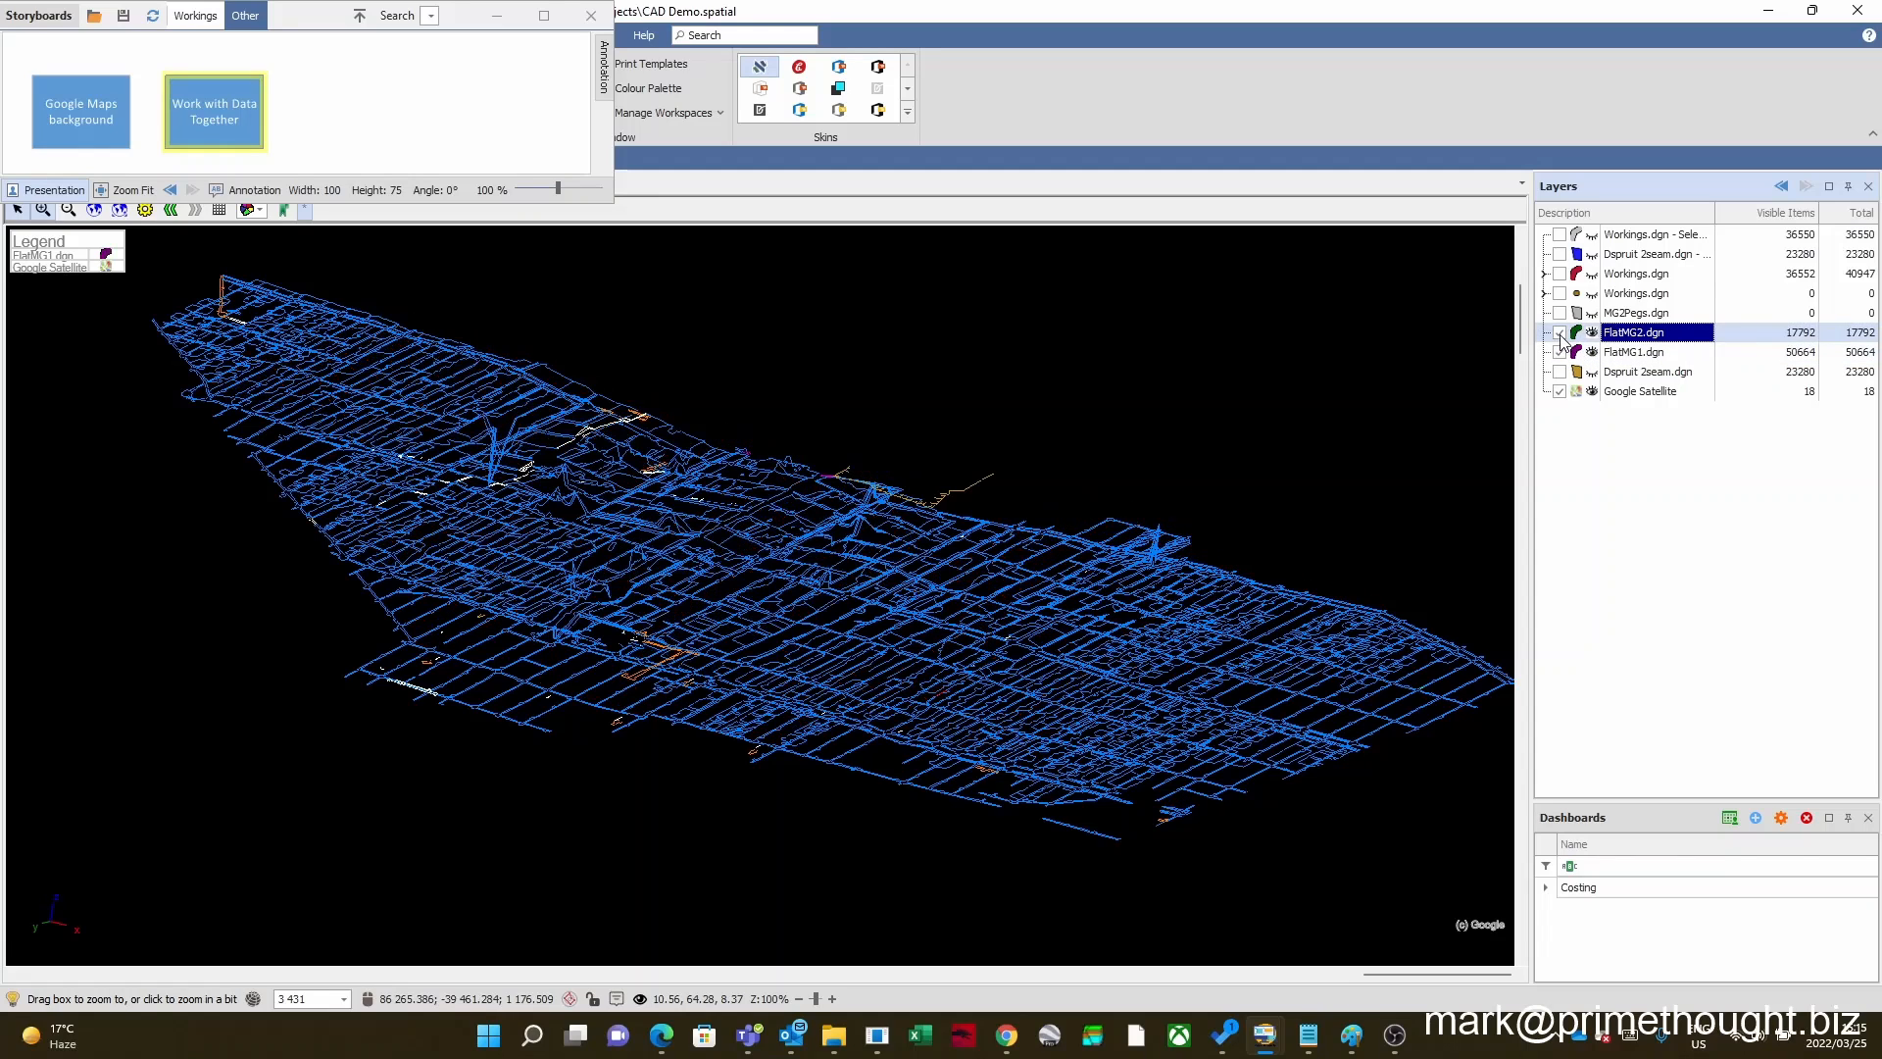
click(1559, 332)
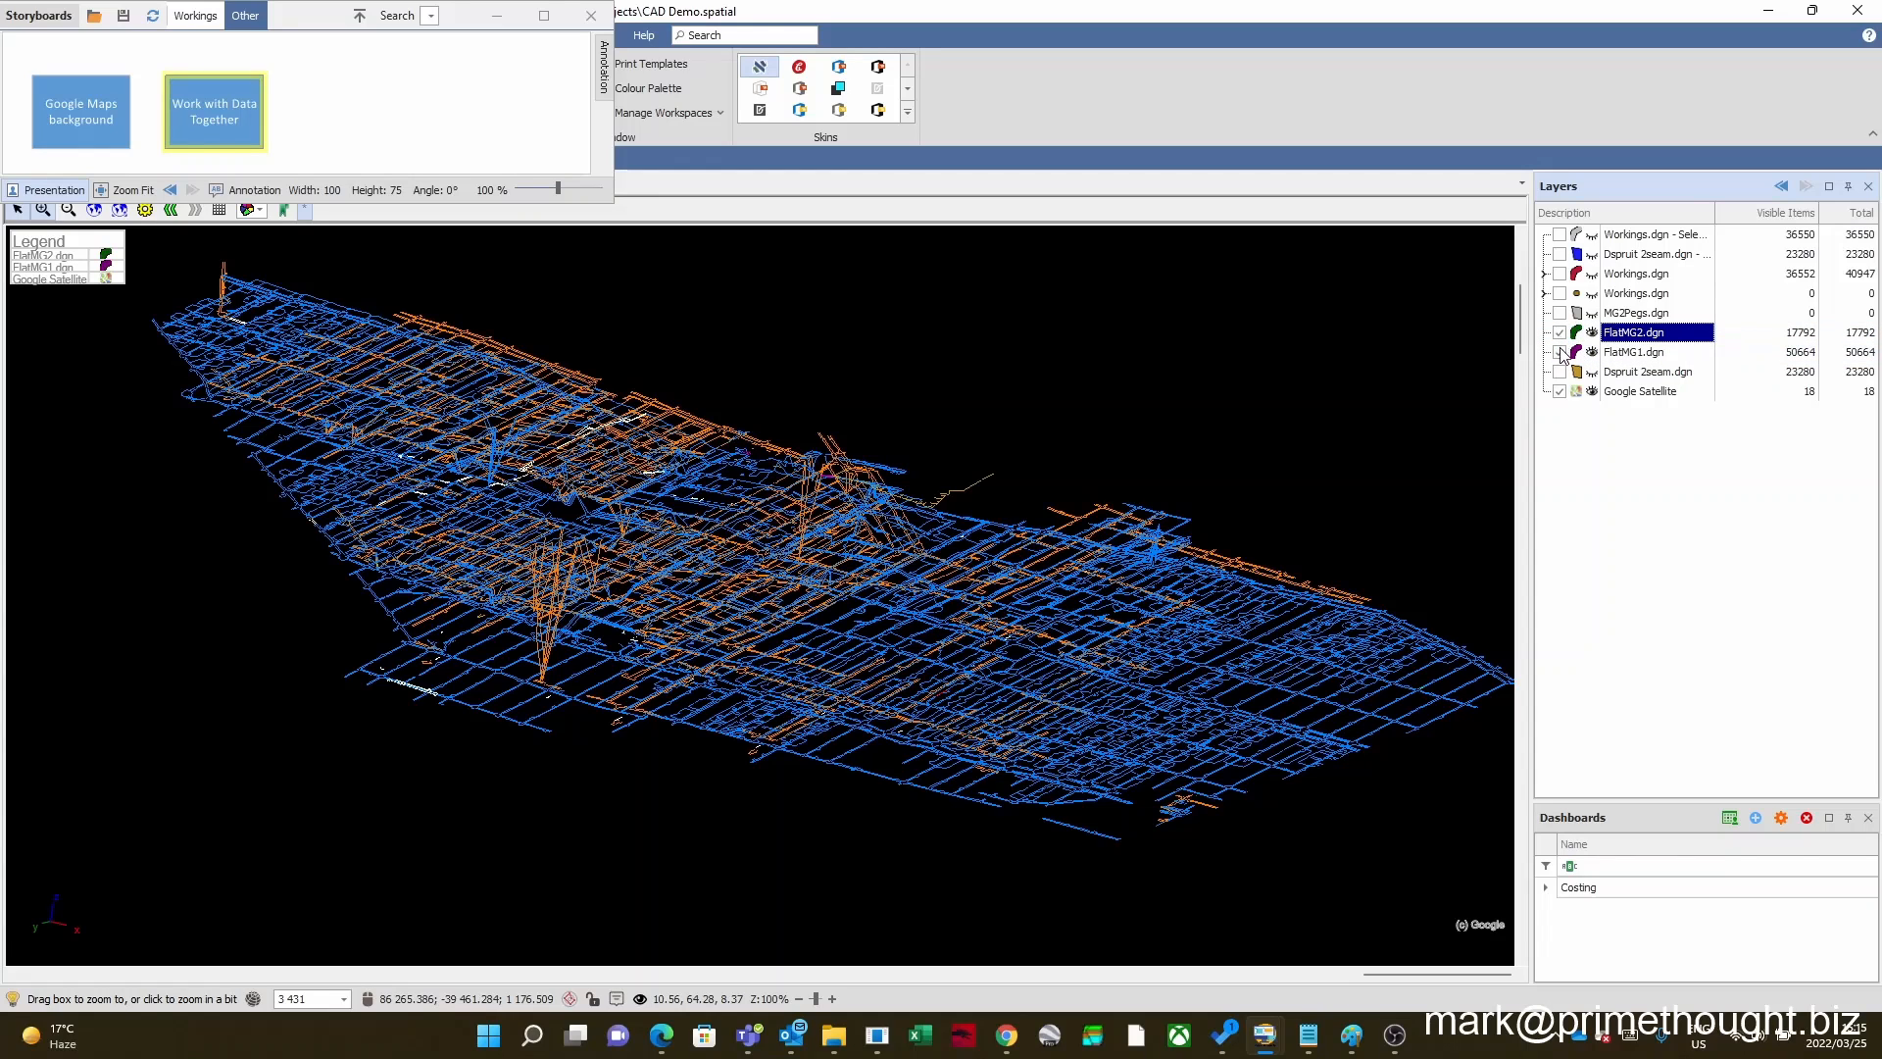
Step: Isolate FlatMG2.dgn by hiding FlatMG1.dgn, restore both layers and examine the combined 3D workings
click(1560, 352)
click(1560, 352)
click(1560, 351)
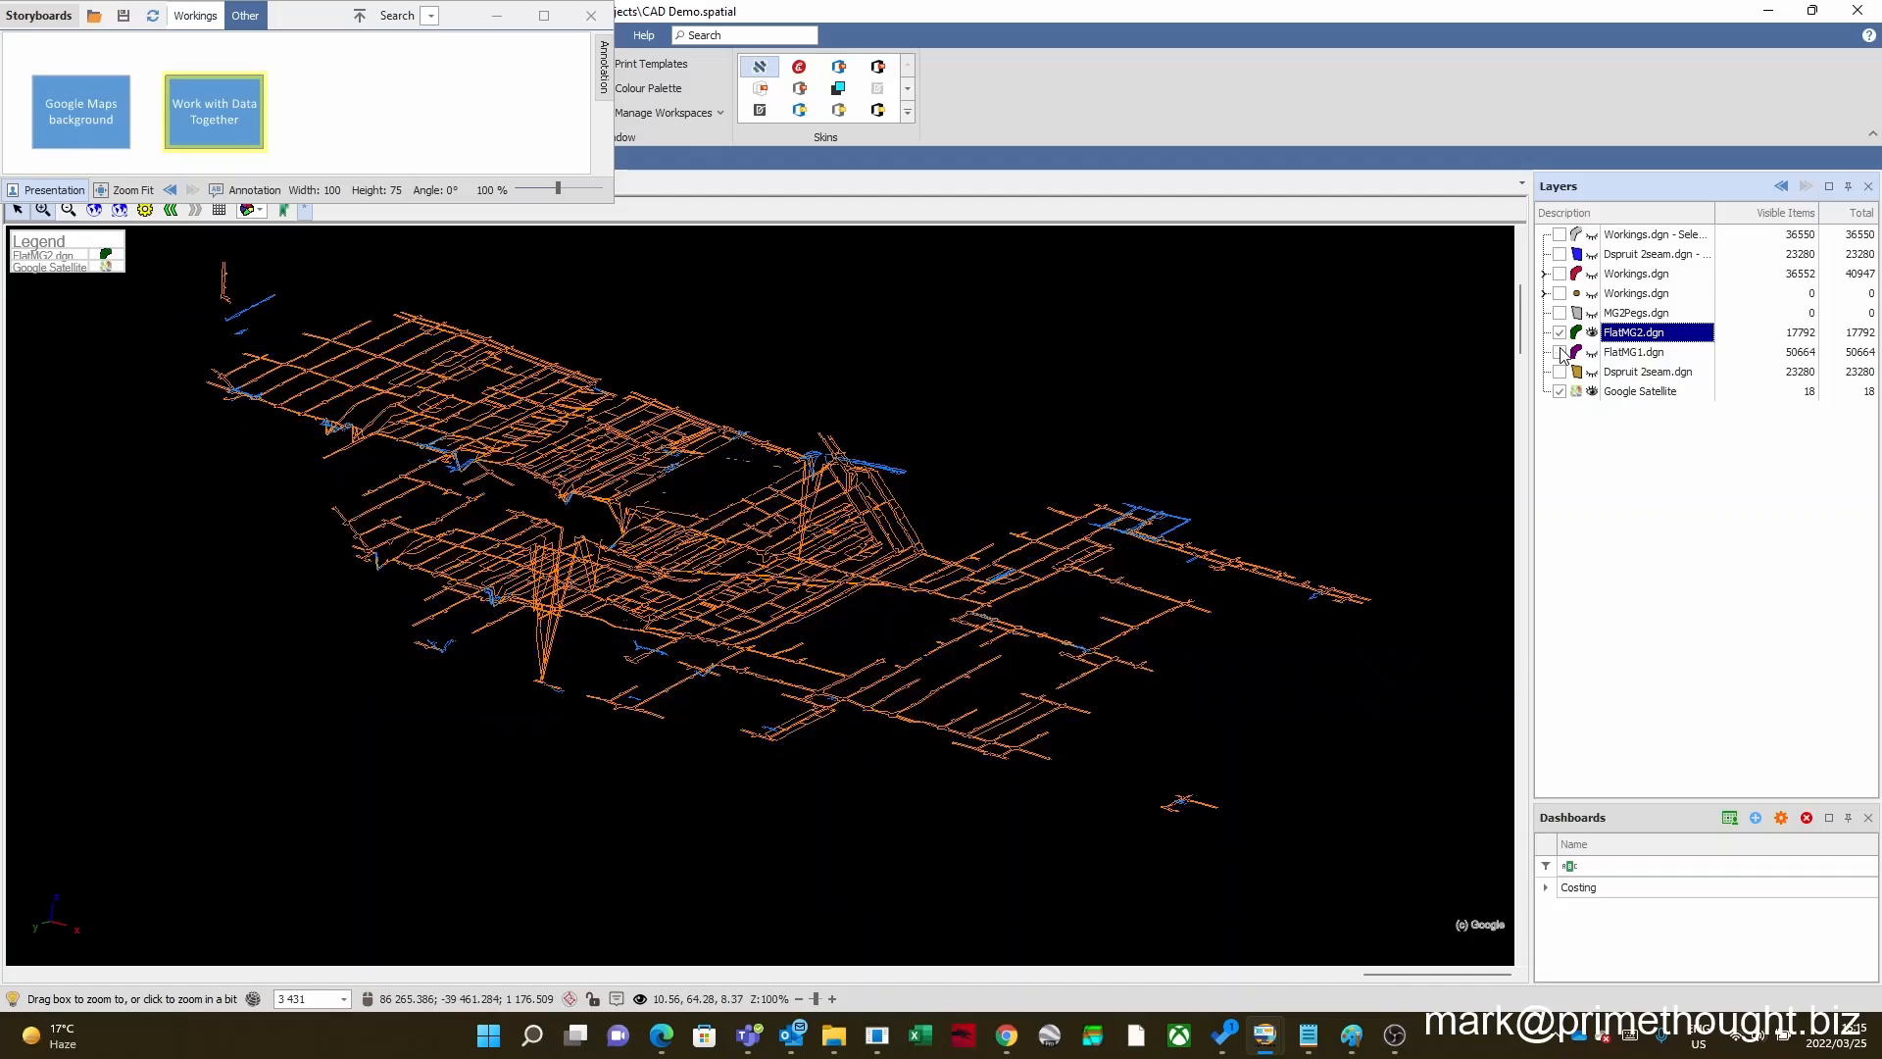
click(1560, 352)
click(1559, 333)
click(1559, 333)
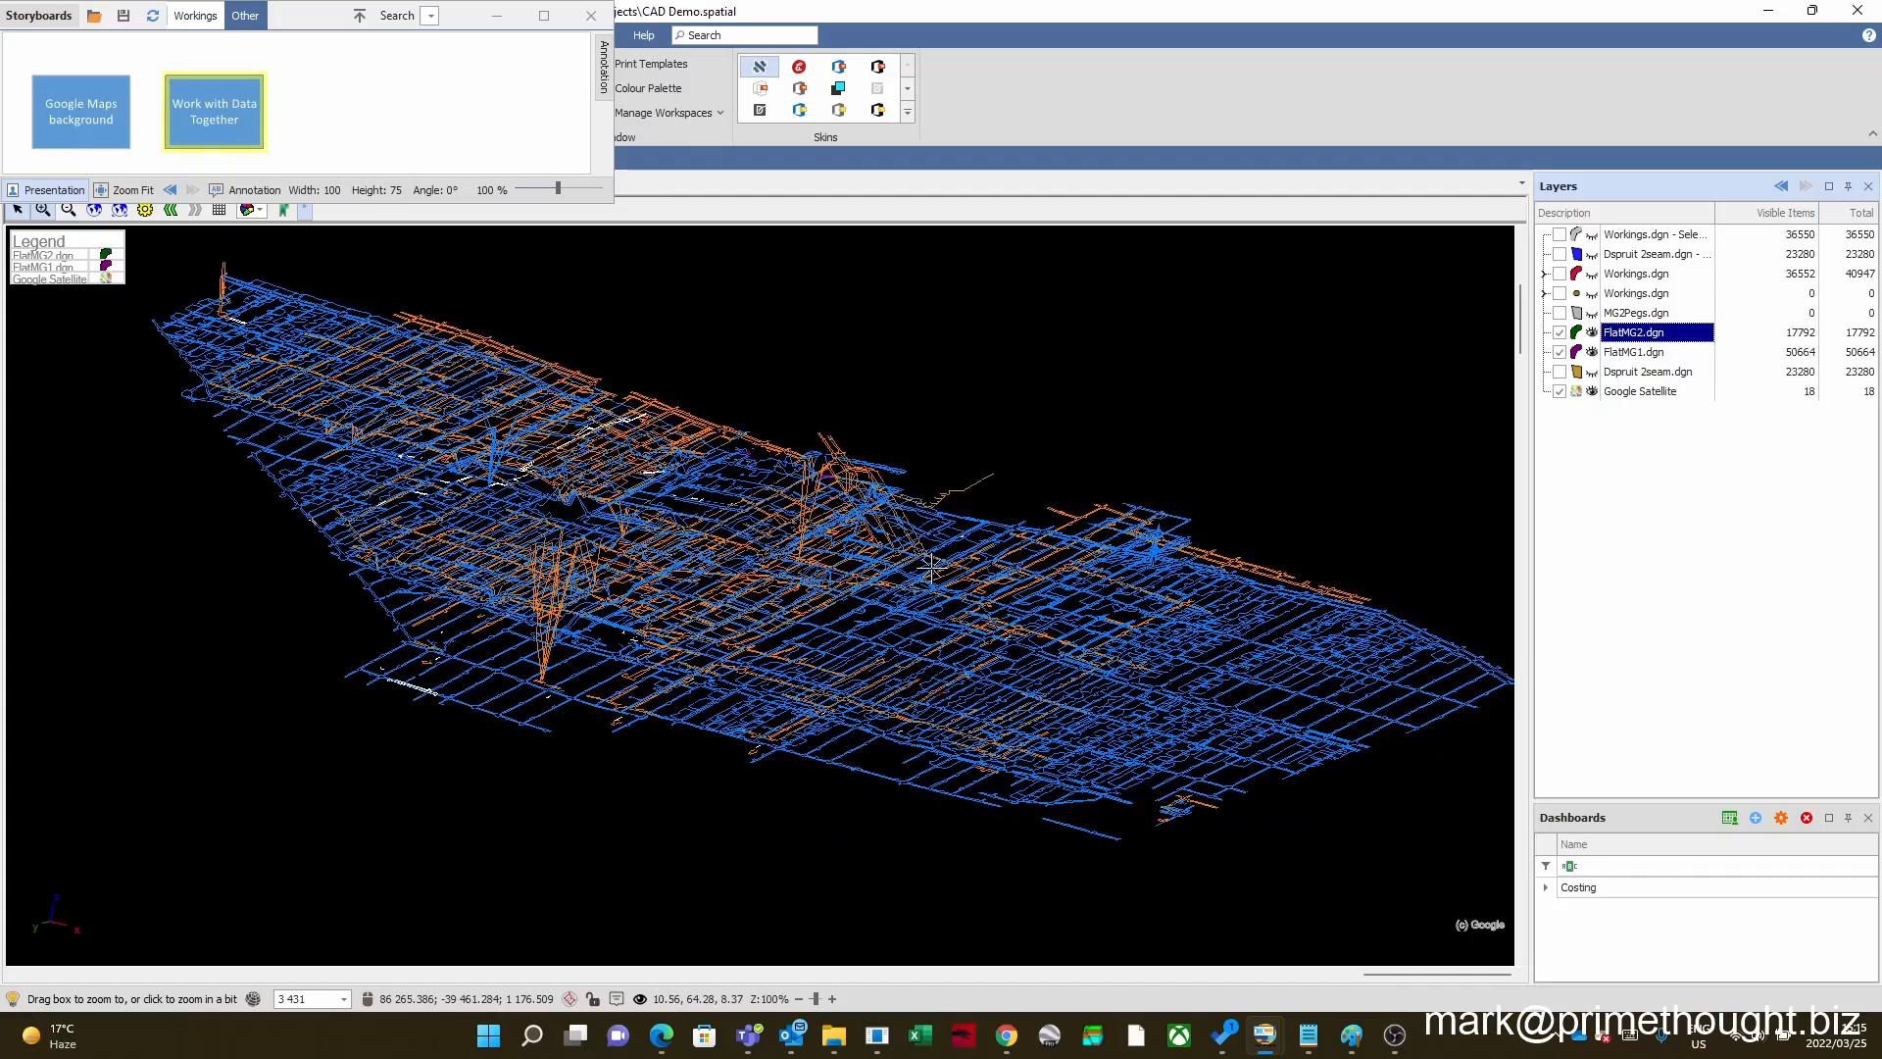
scroll(915, 549, up, 3)
scroll(915, 544, down, 2)
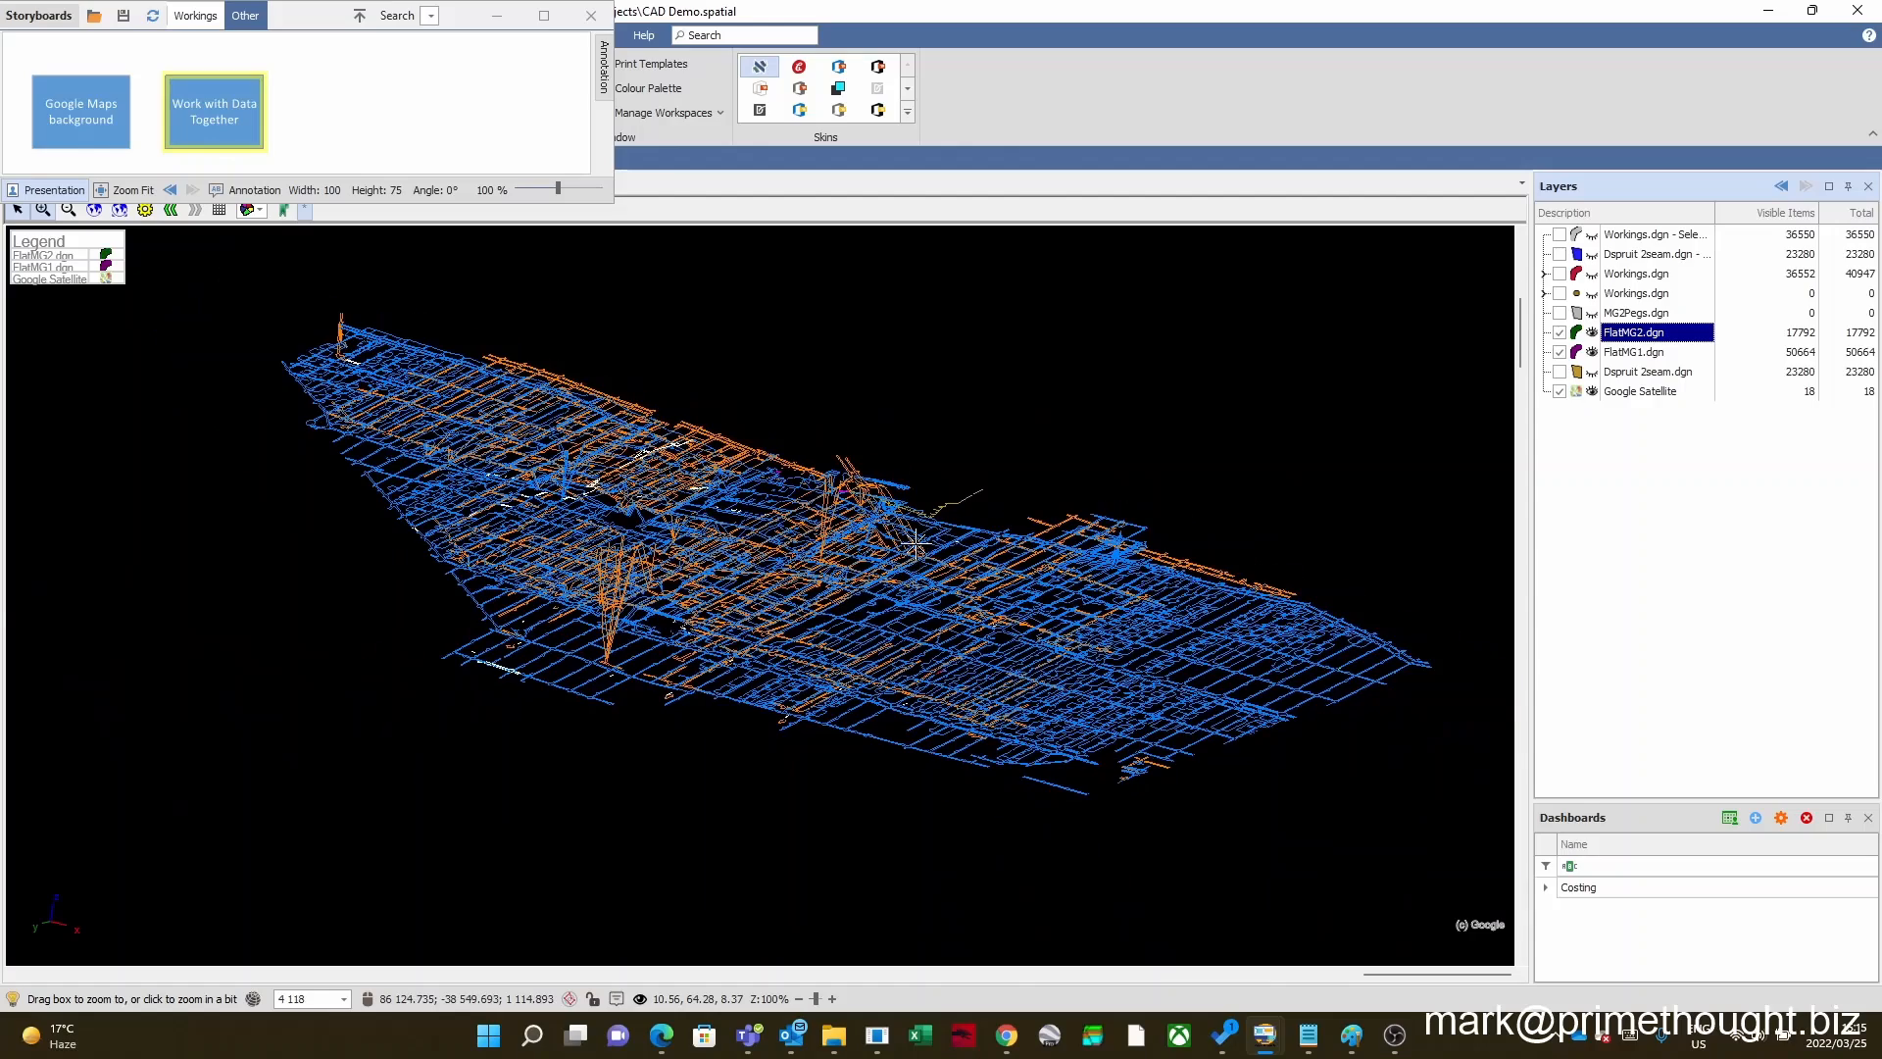
scroll(916, 547, up, 3)
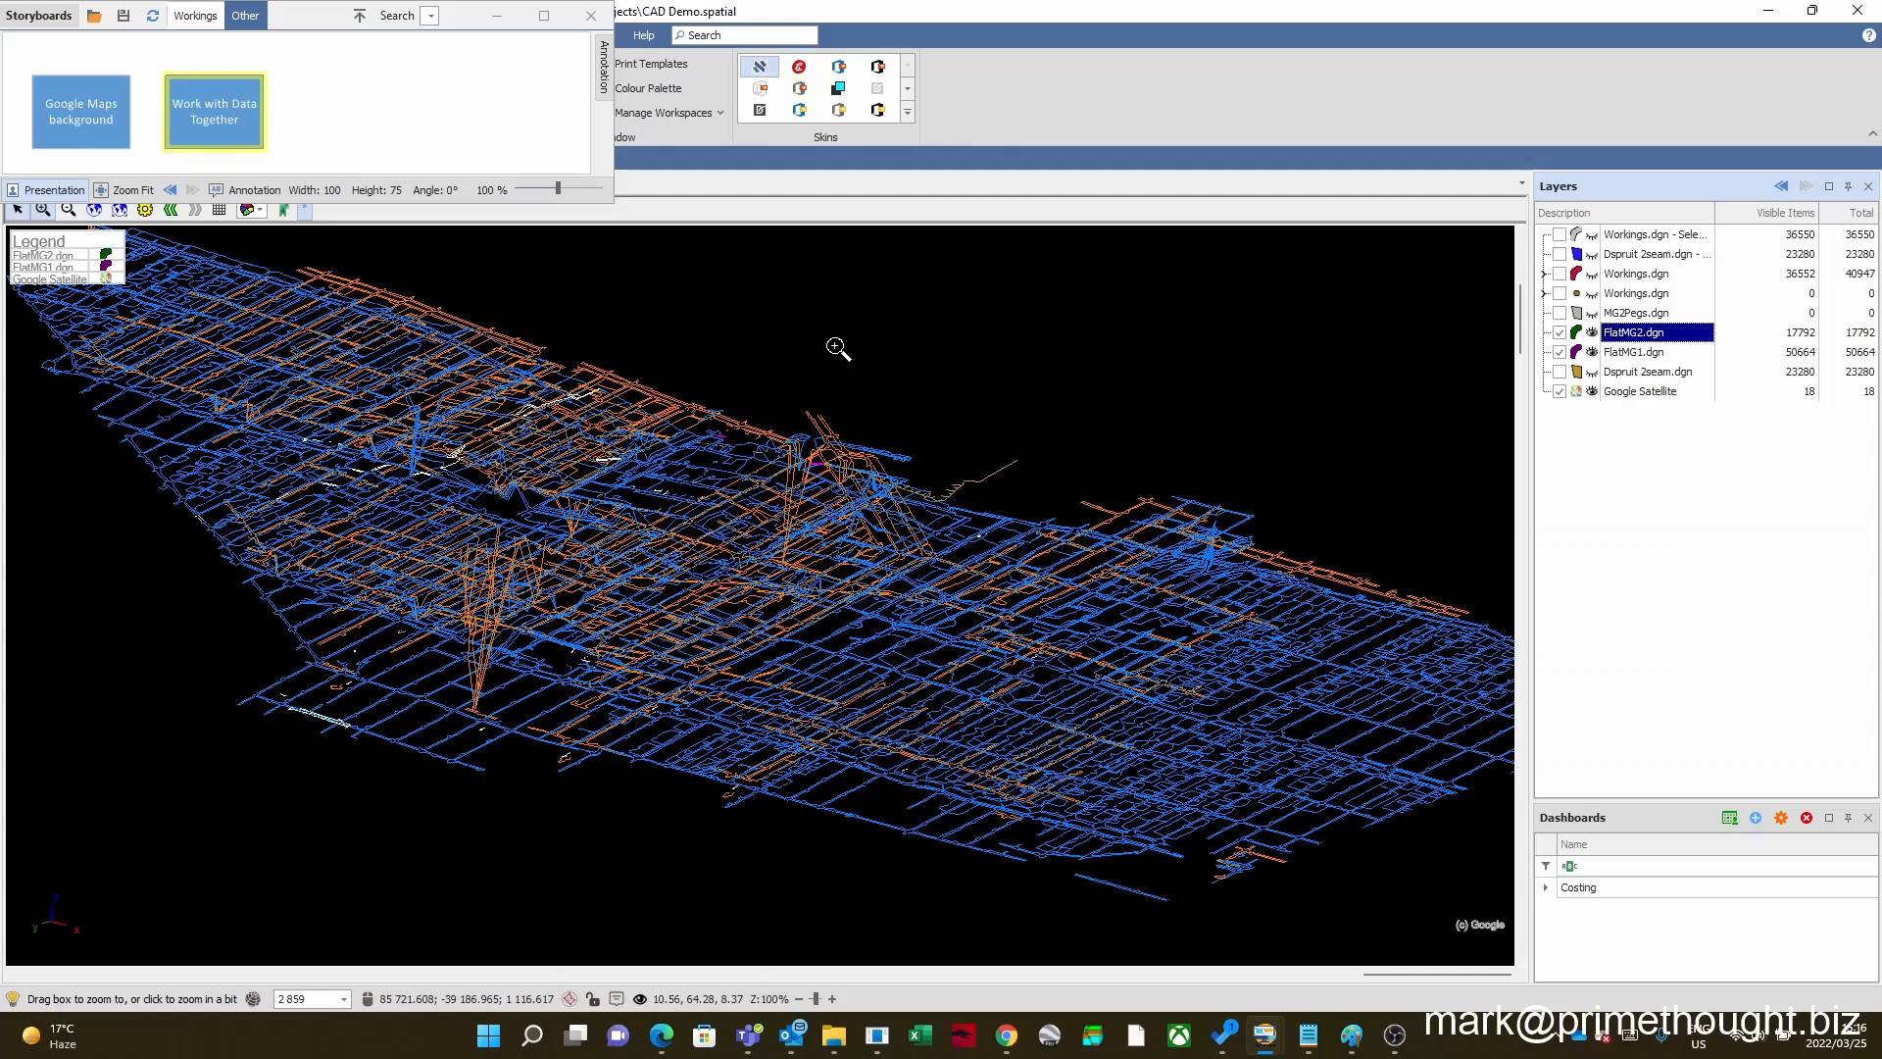
scroll(639, 718, down, 2)
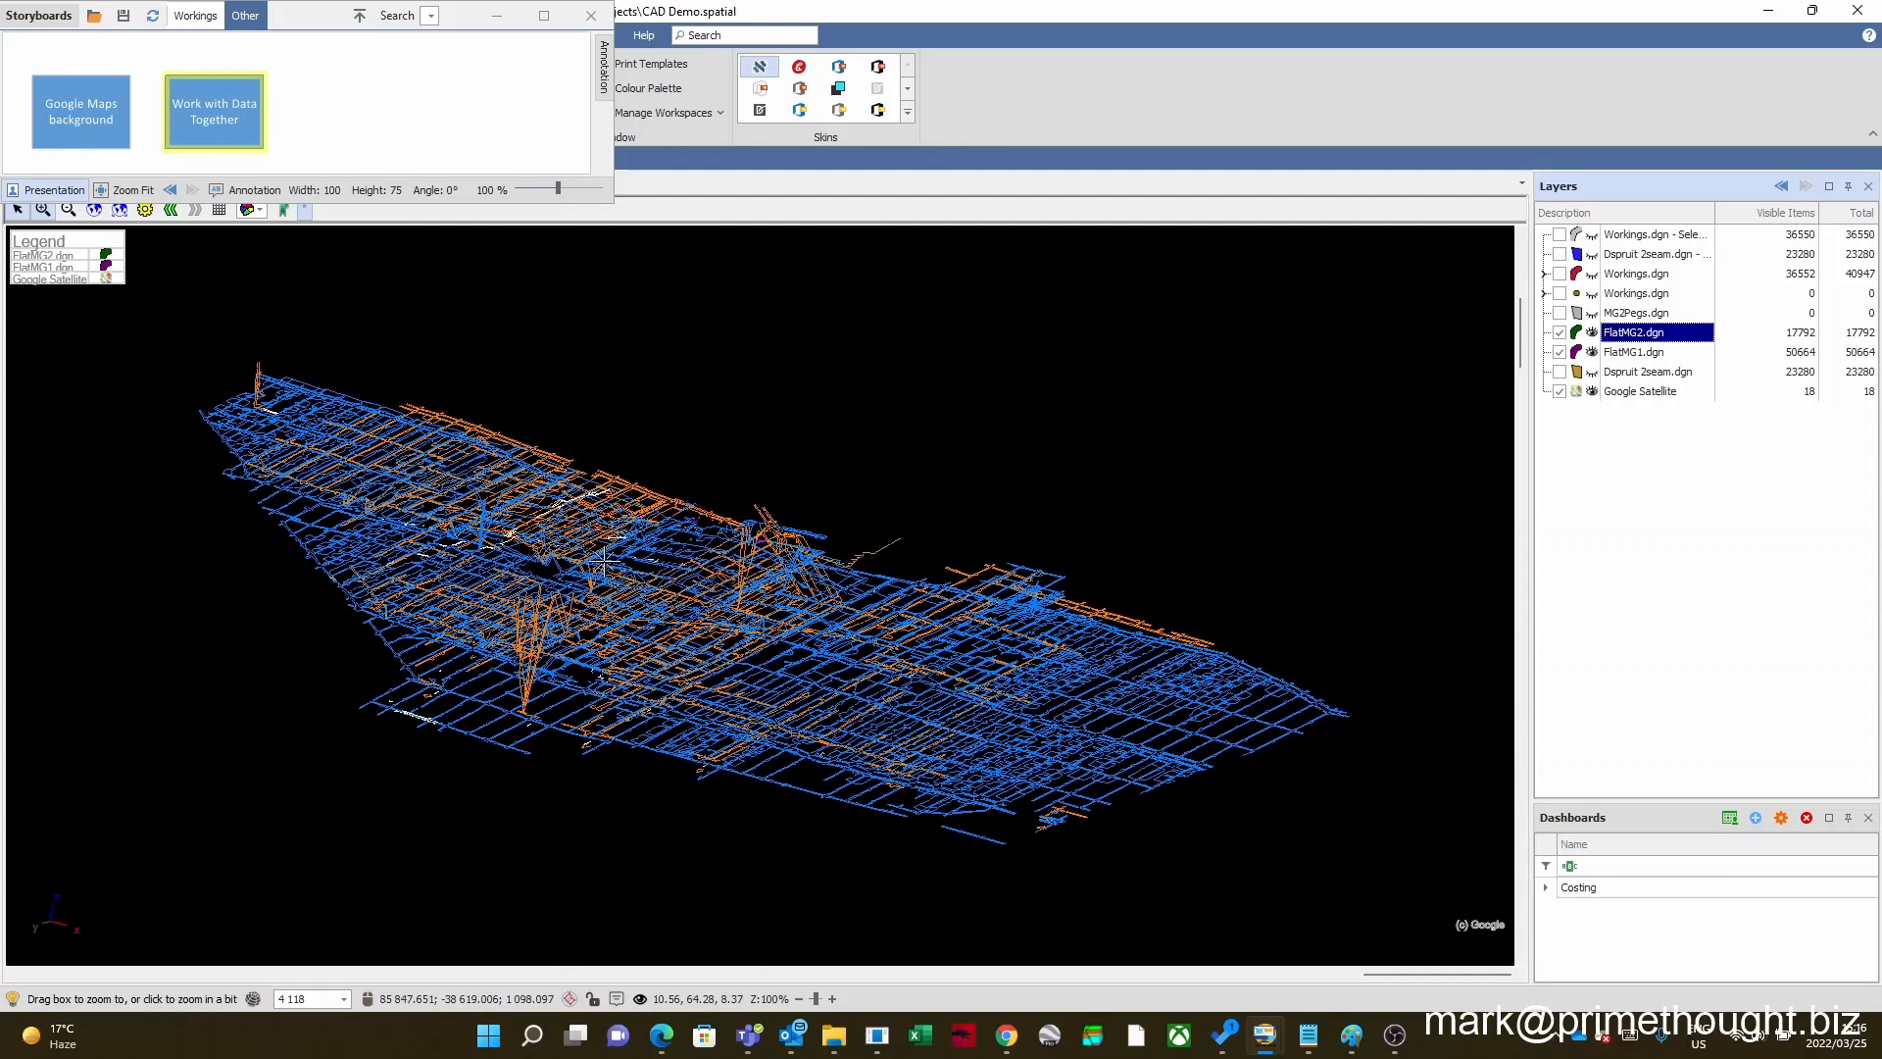
scroll(752, 596, up, 1)
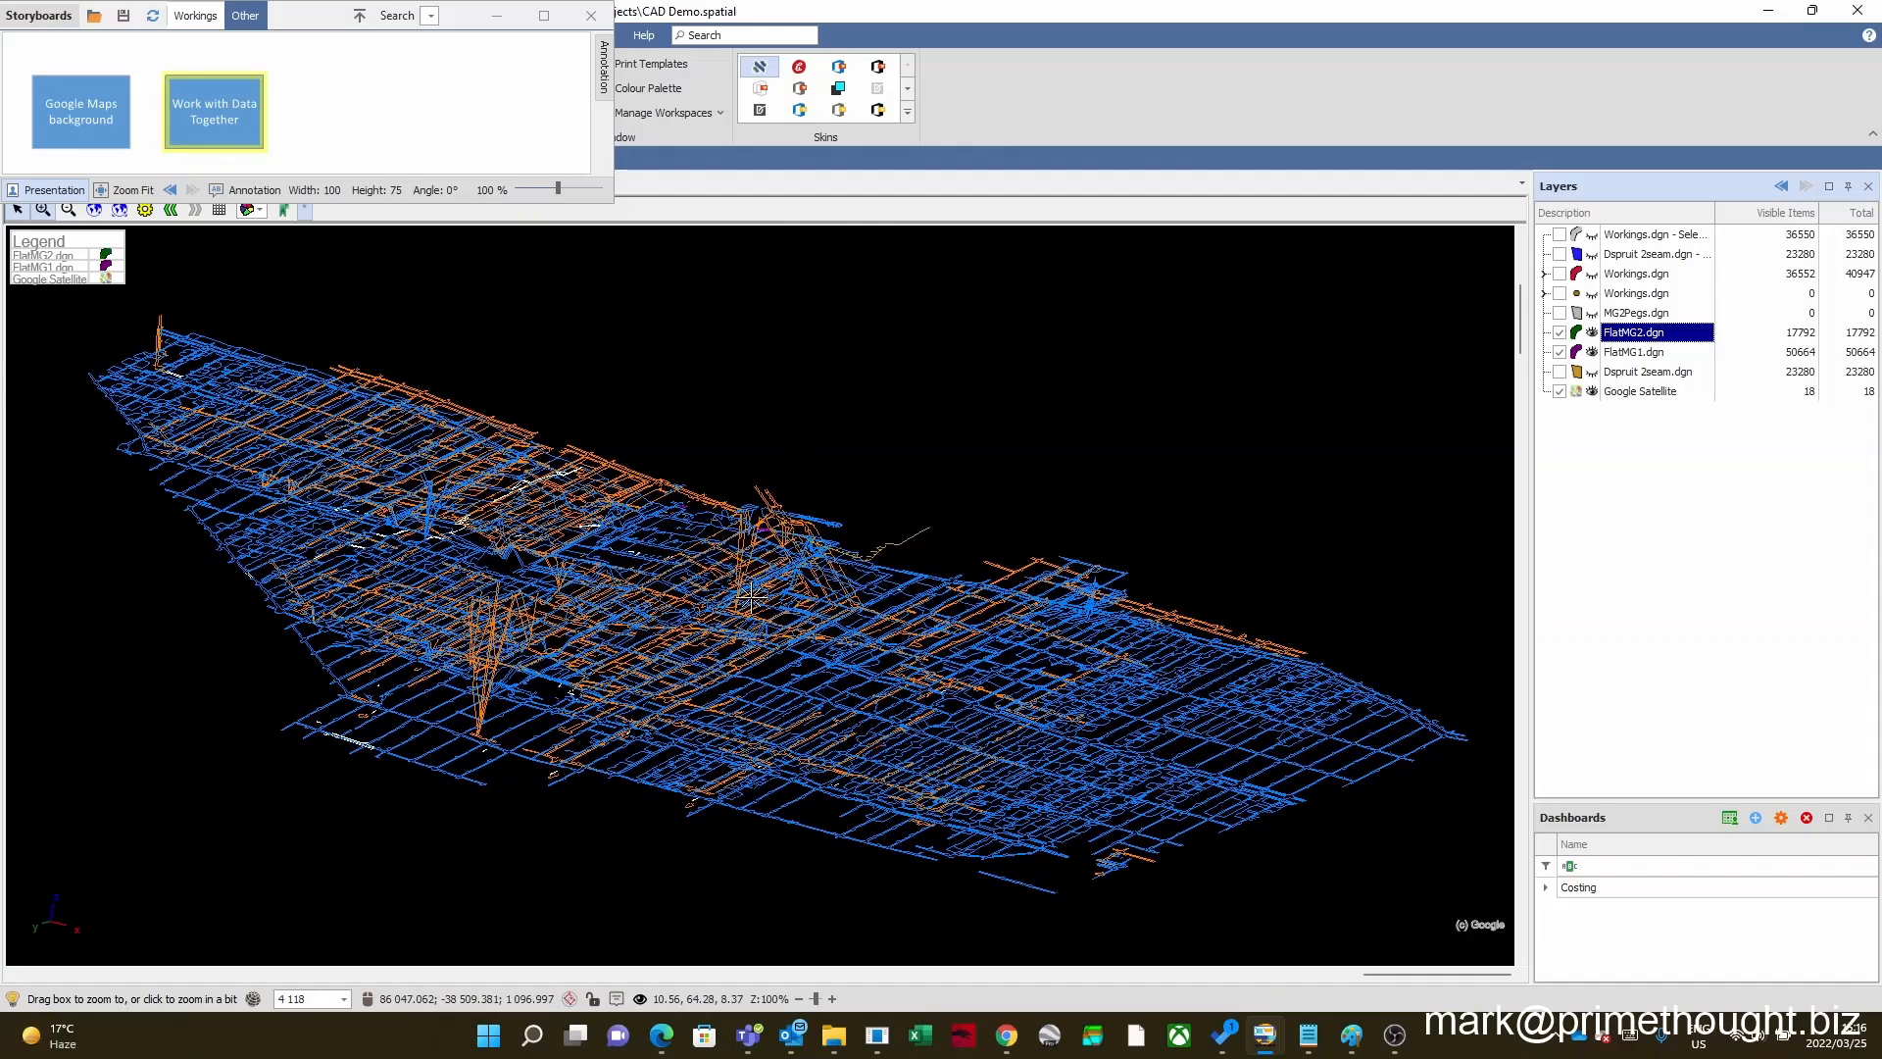
Step: Collapse the Storyboards window and try the option for saving the FlatMG2.dgn layer data to a file
click(368, 16)
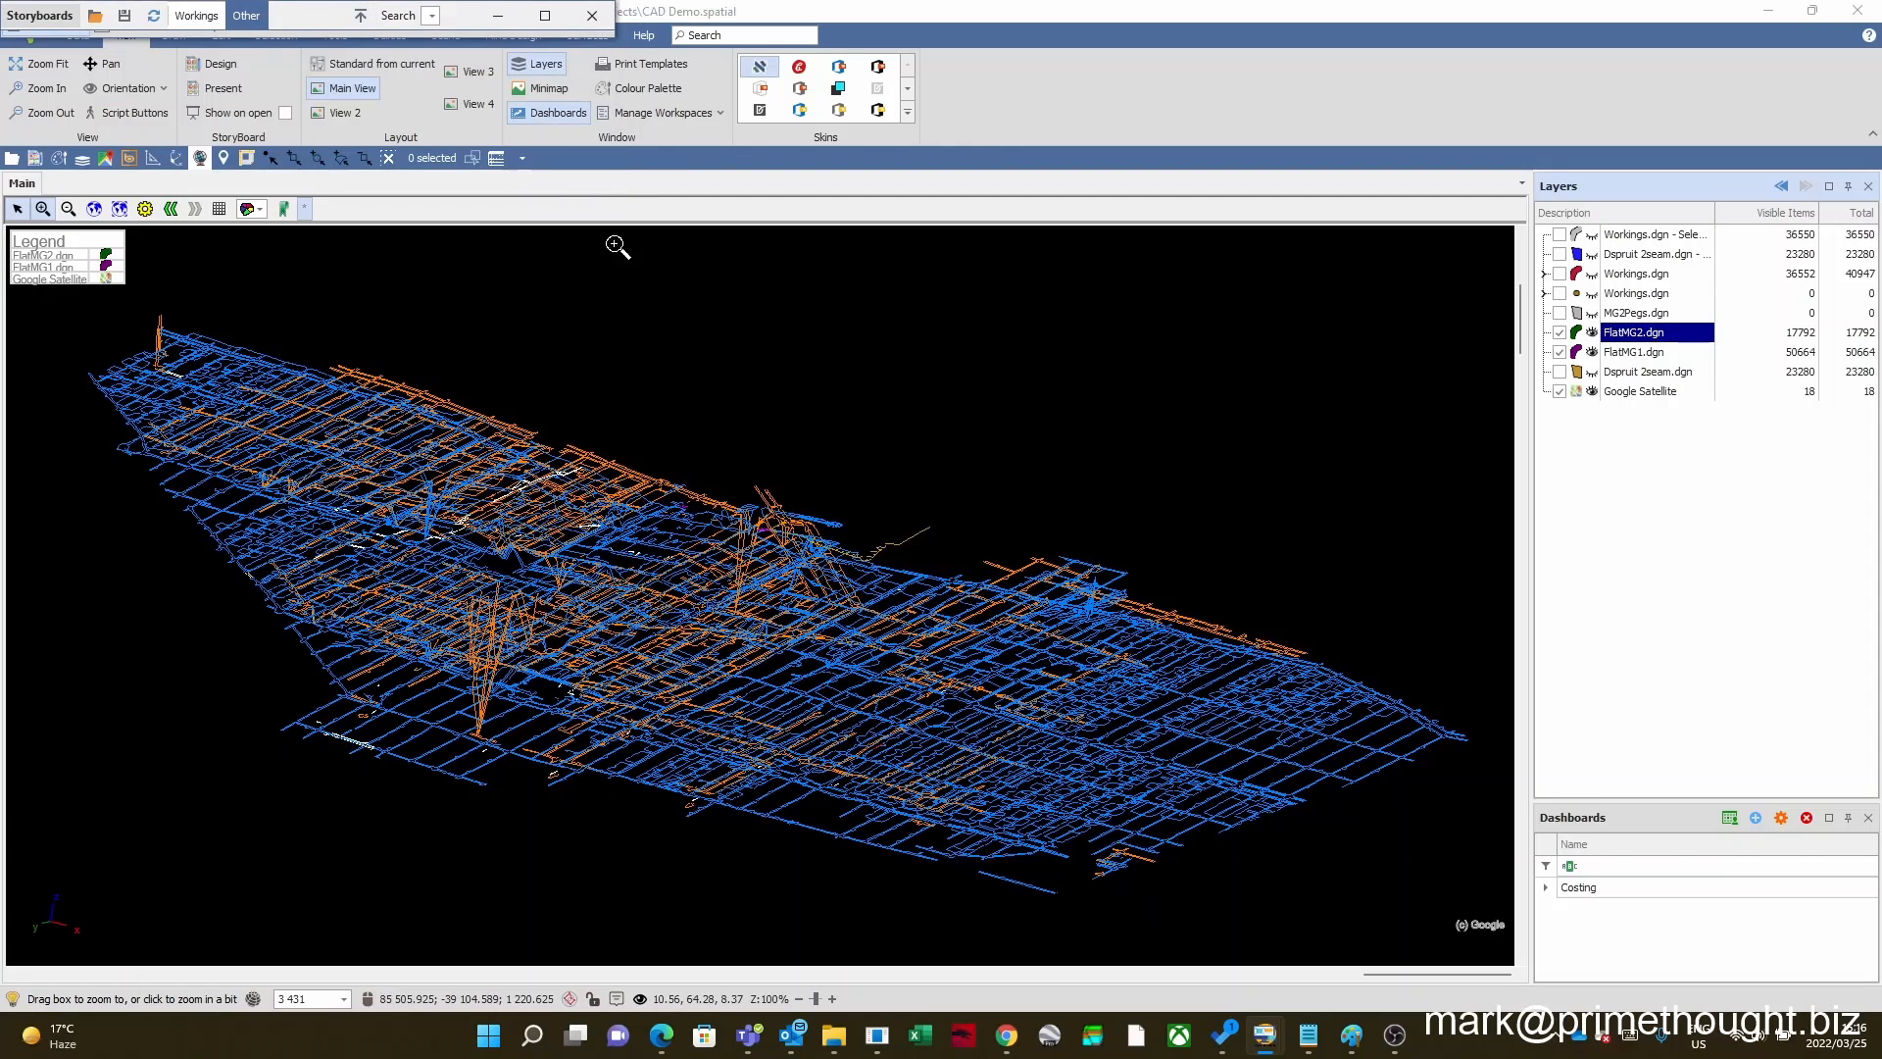
click(1612, 334)
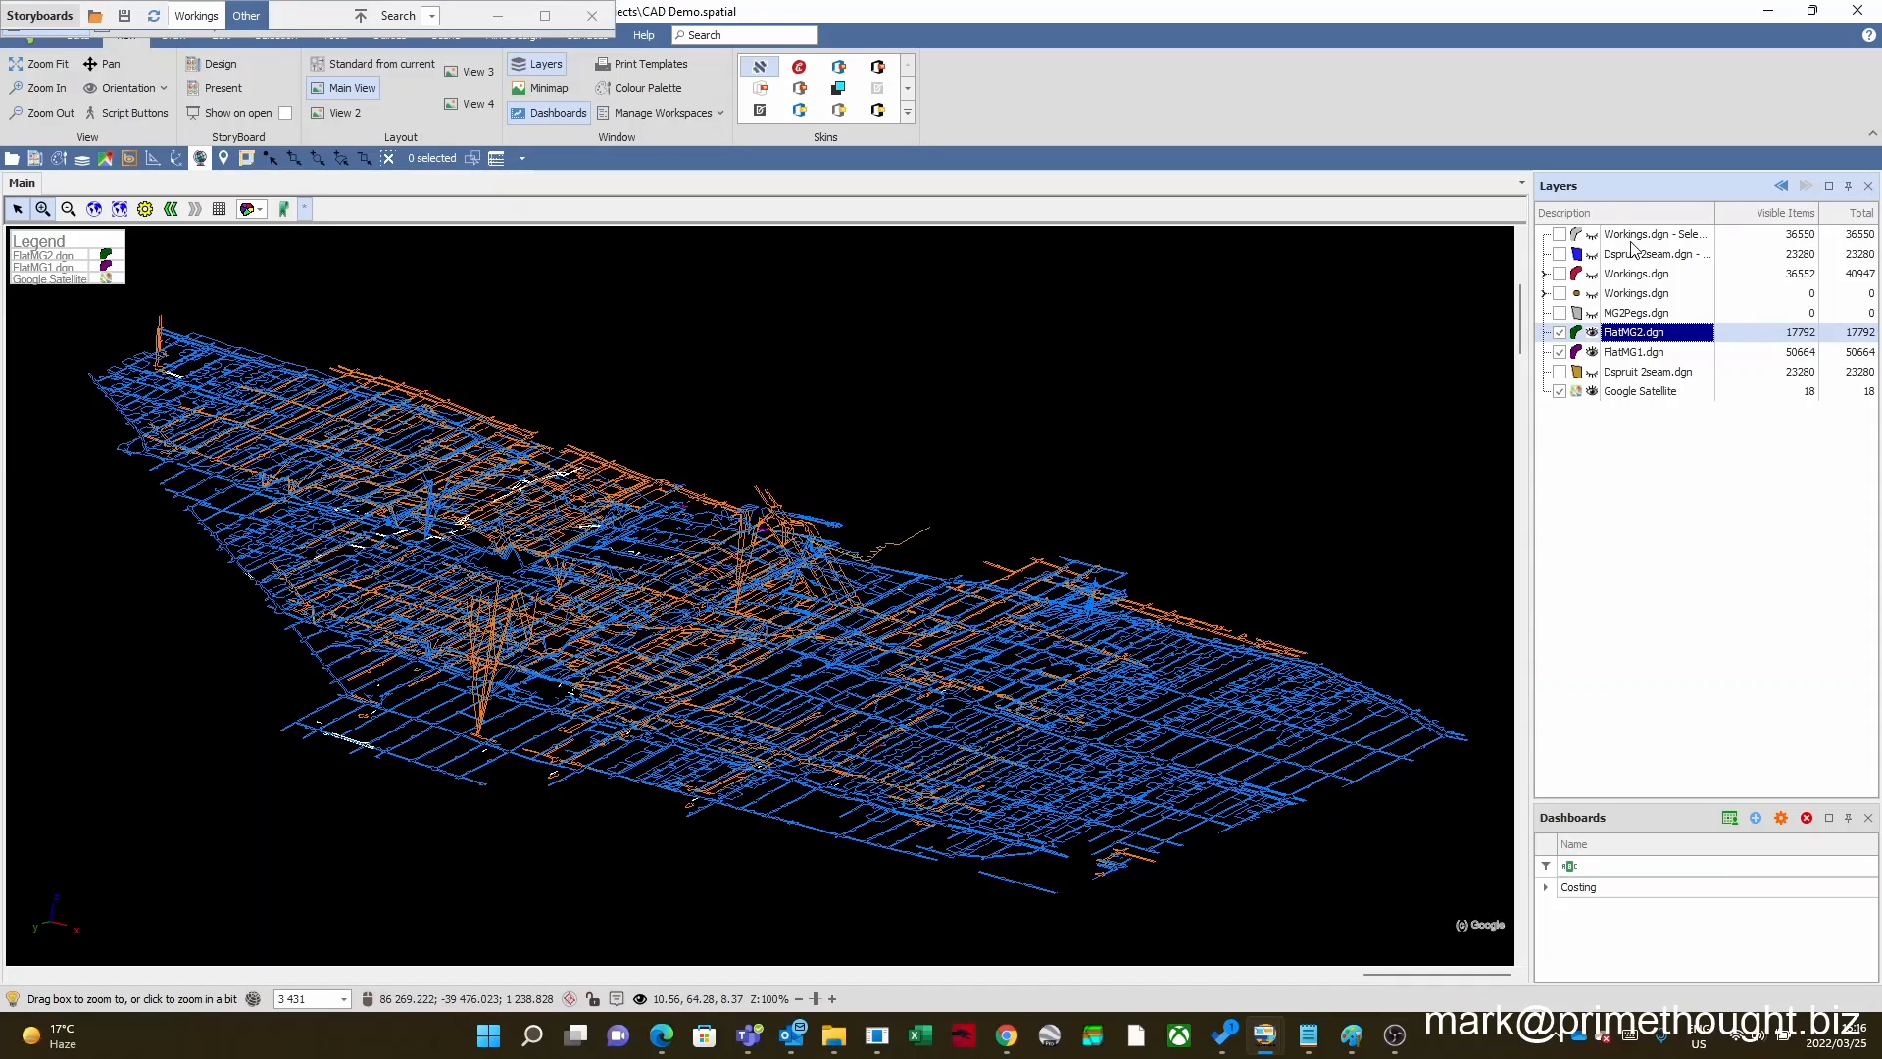
right_click(1639, 341)
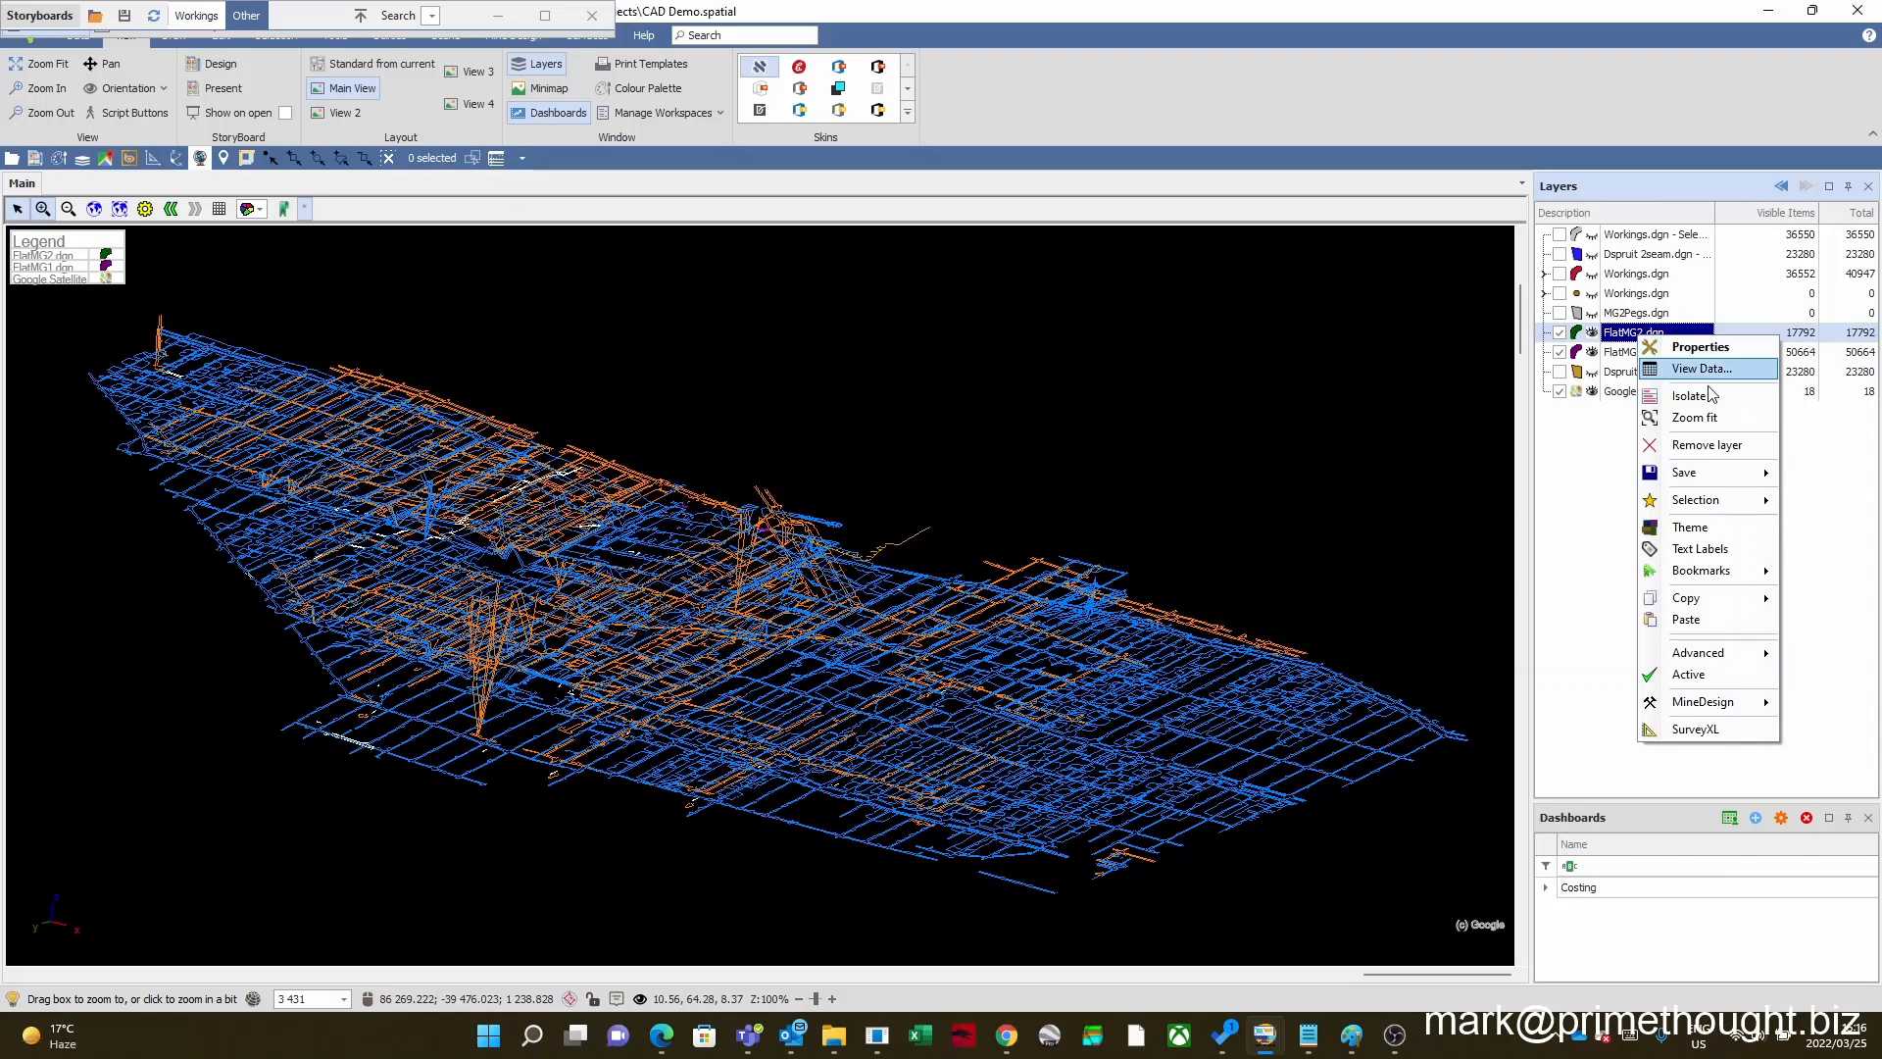
mouse_move(1725, 477)
mouse_move(1559, 549)
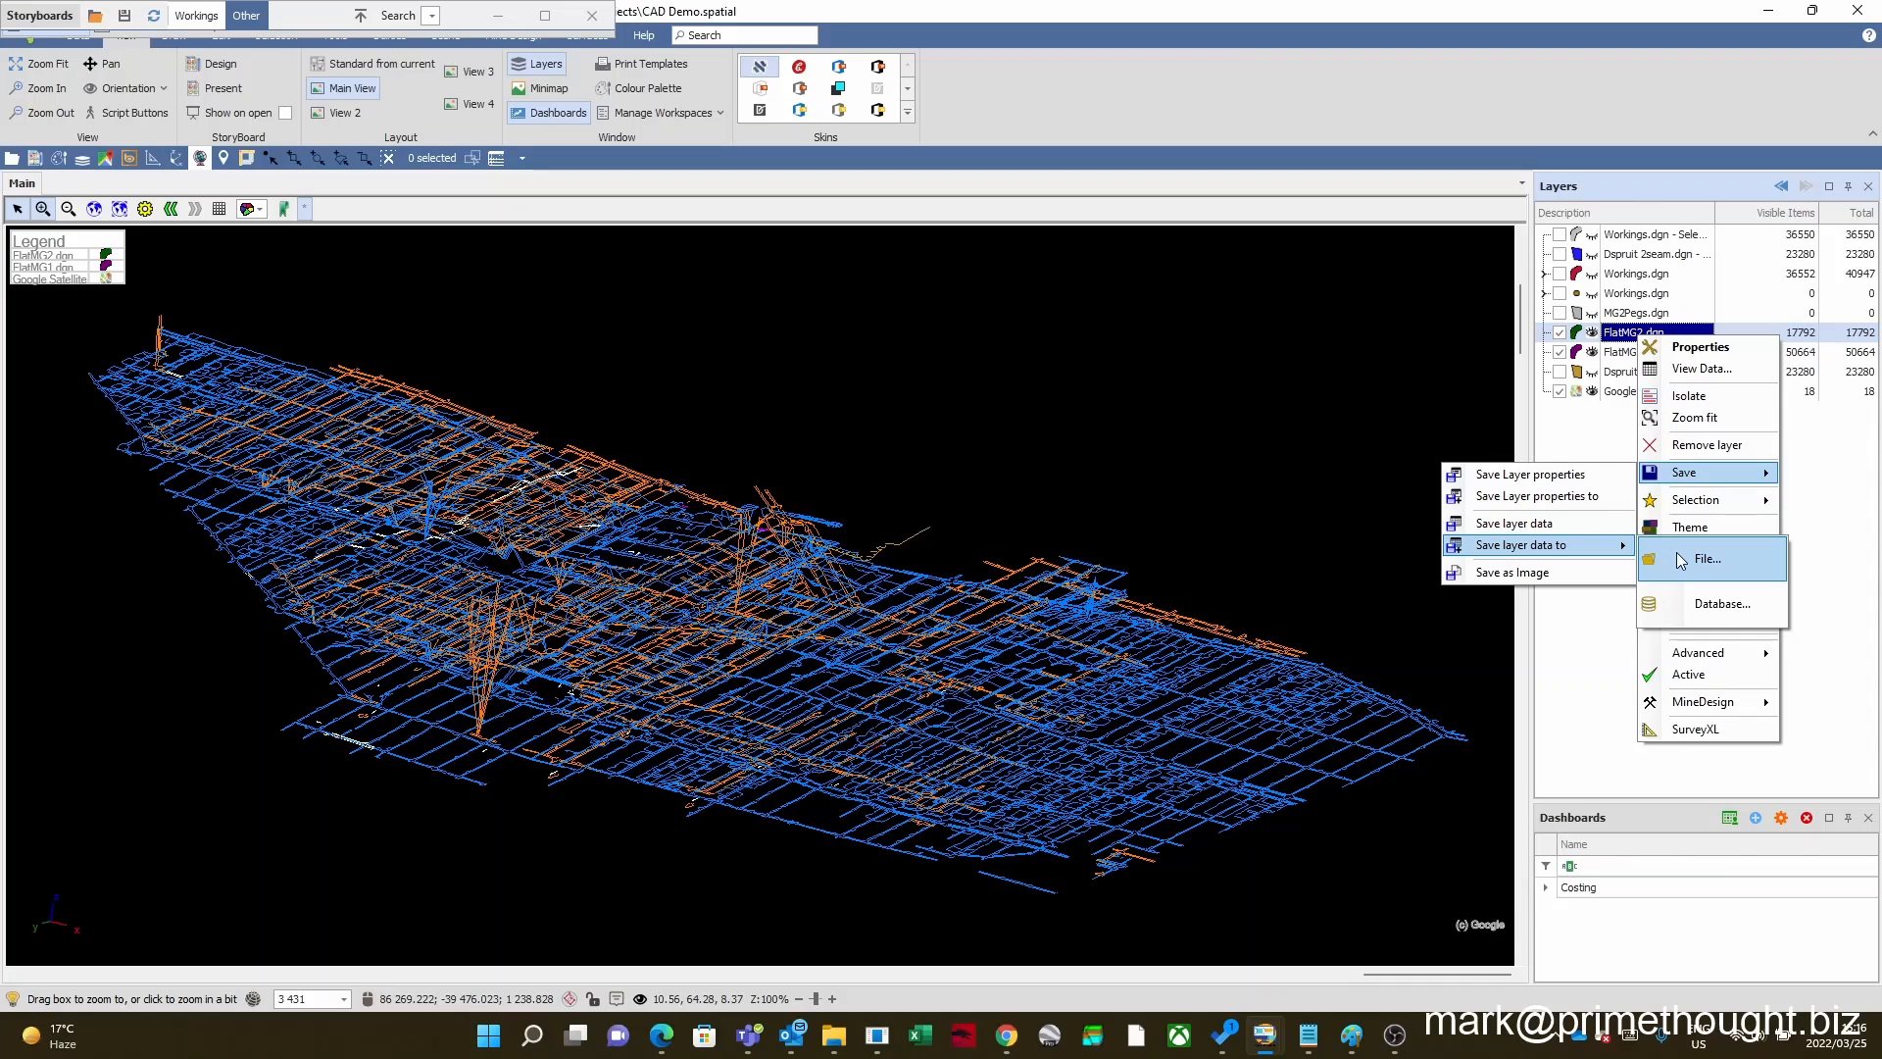
click(1730, 565)
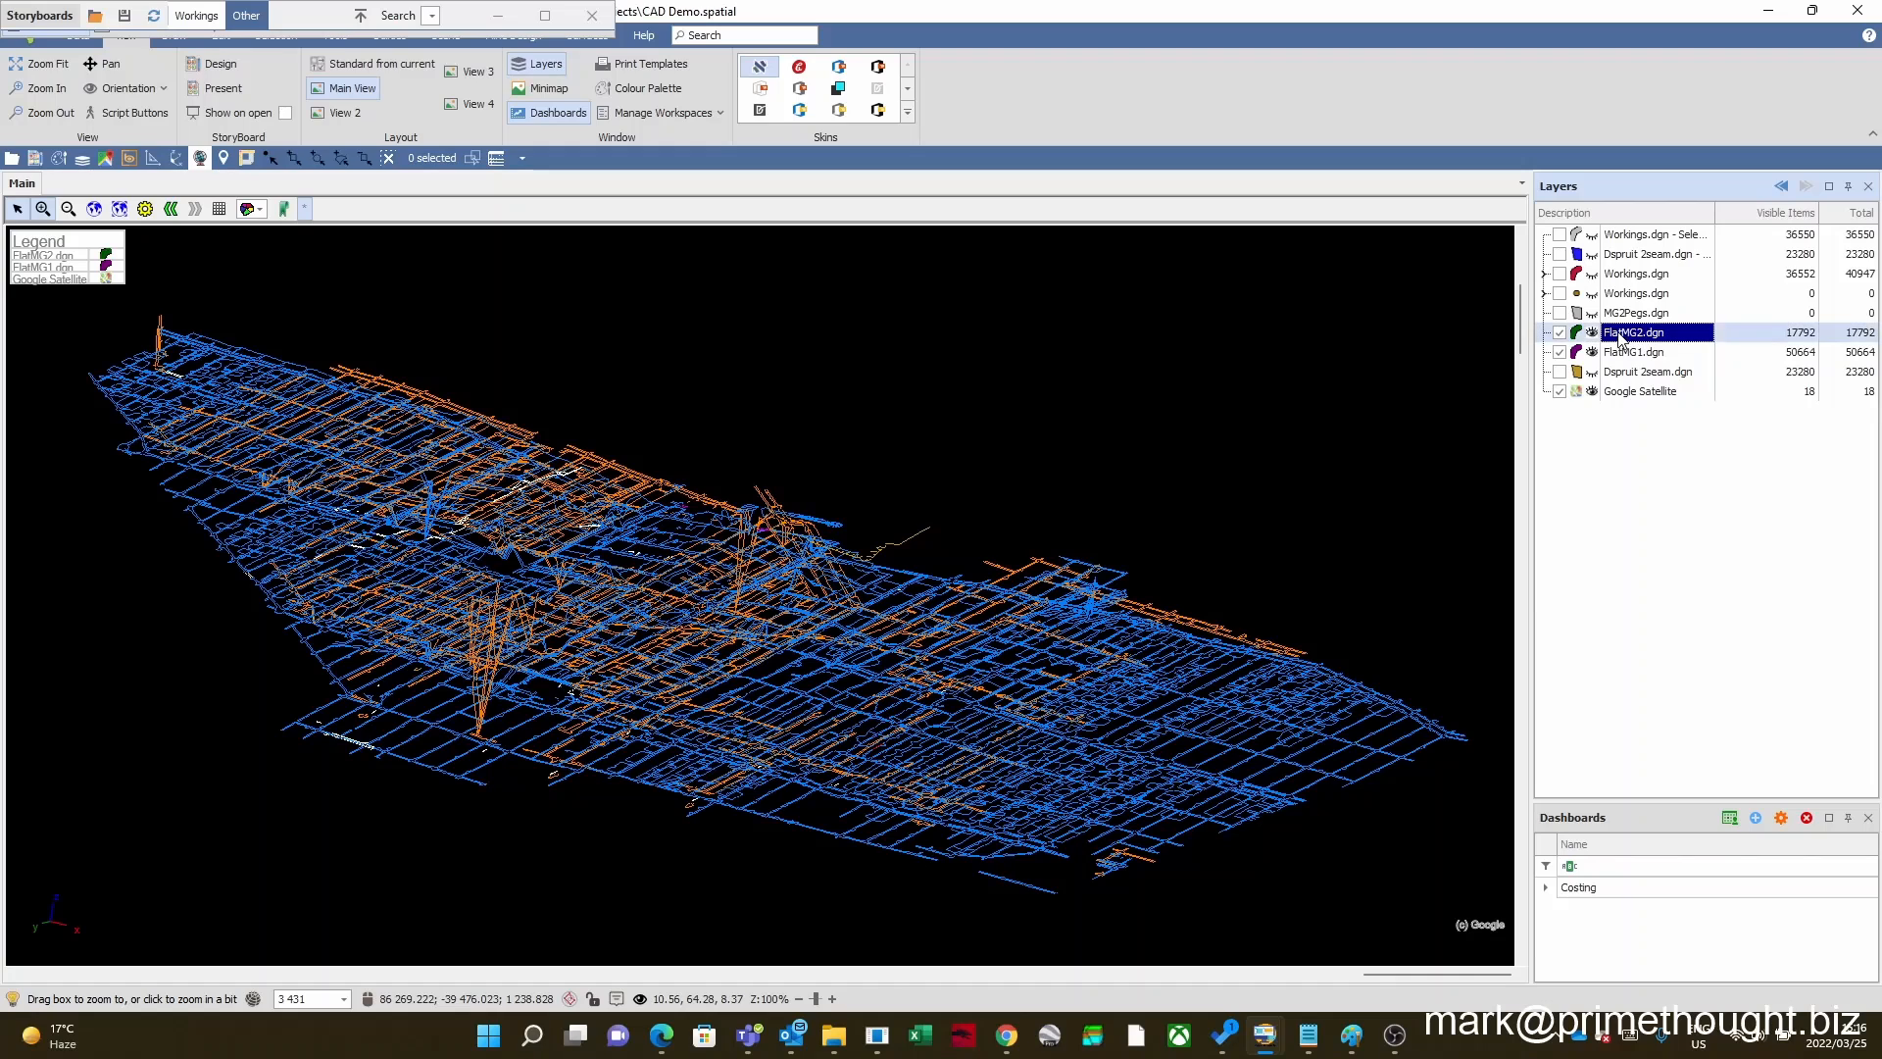
Step: Open the data source settings of the FlatMG2.dgn layer and reposition the properties window higher over the map
right_click(1619, 334)
click(1688, 344)
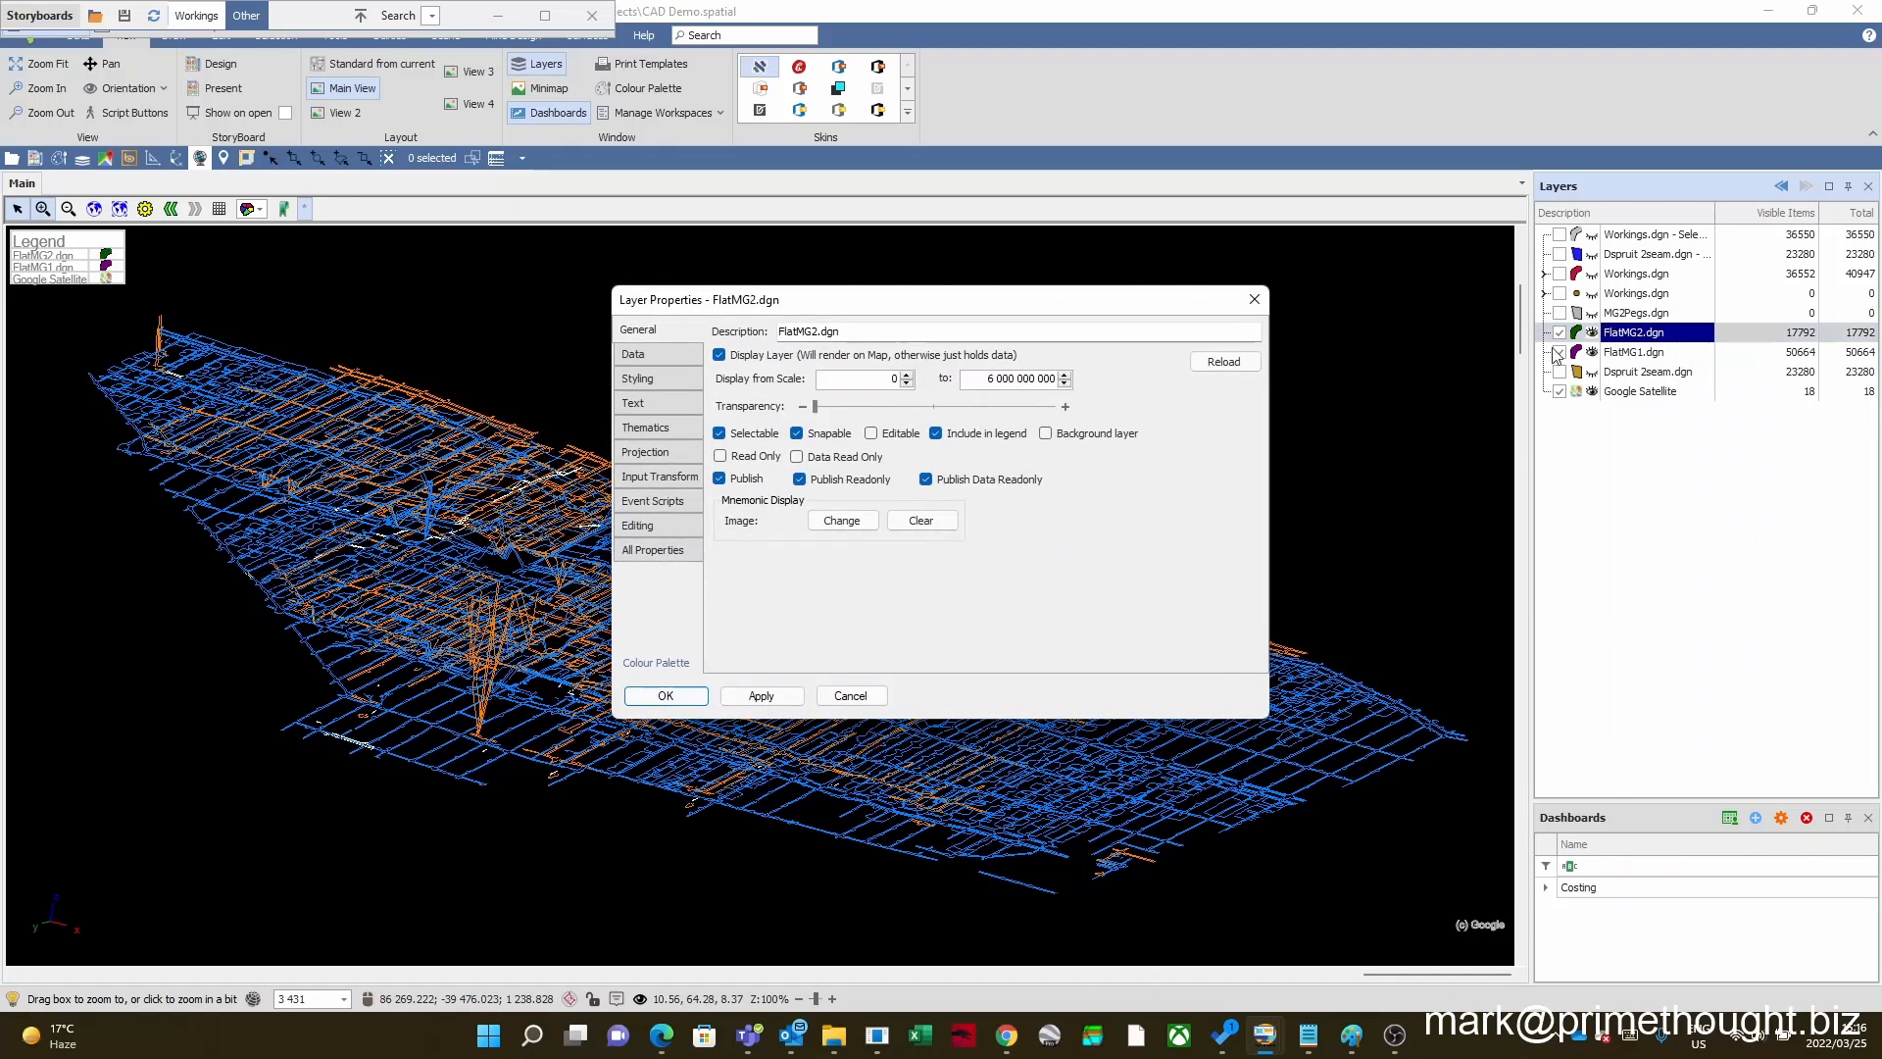
click(656, 352)
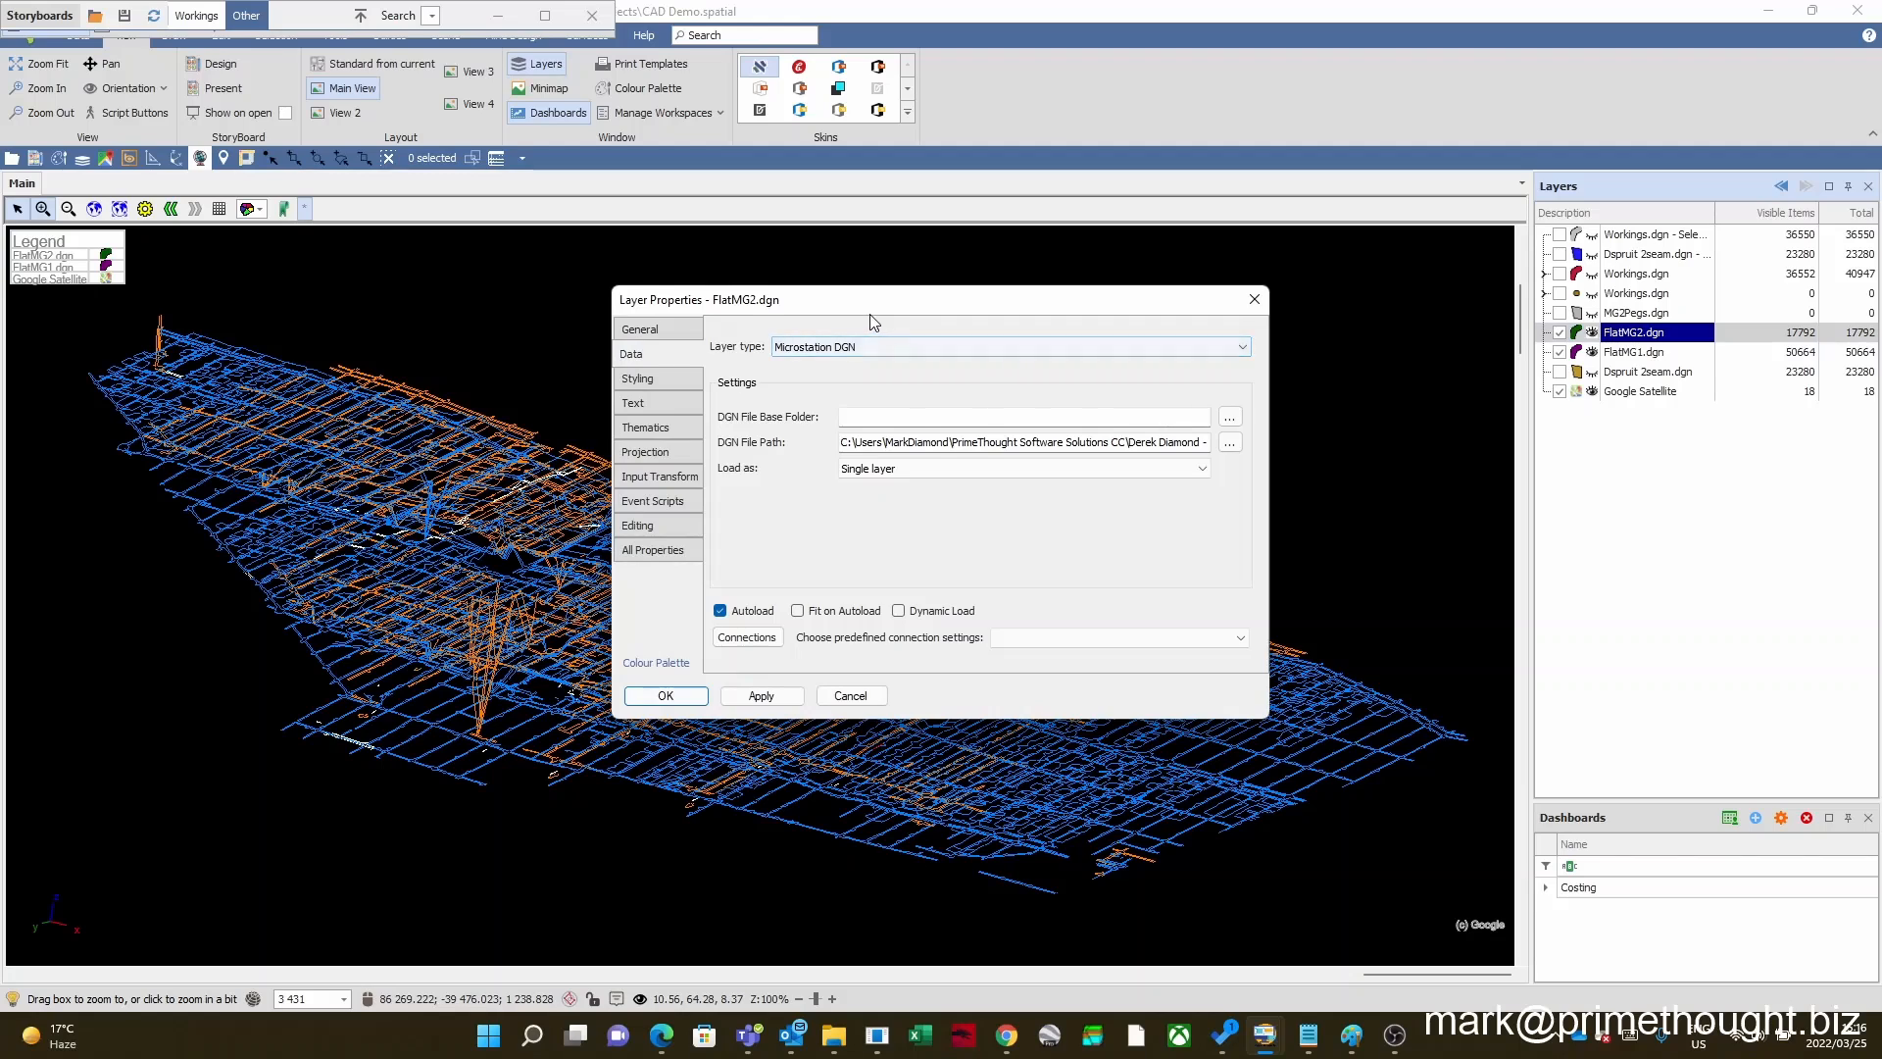
drag(869, 310, 845, 257)
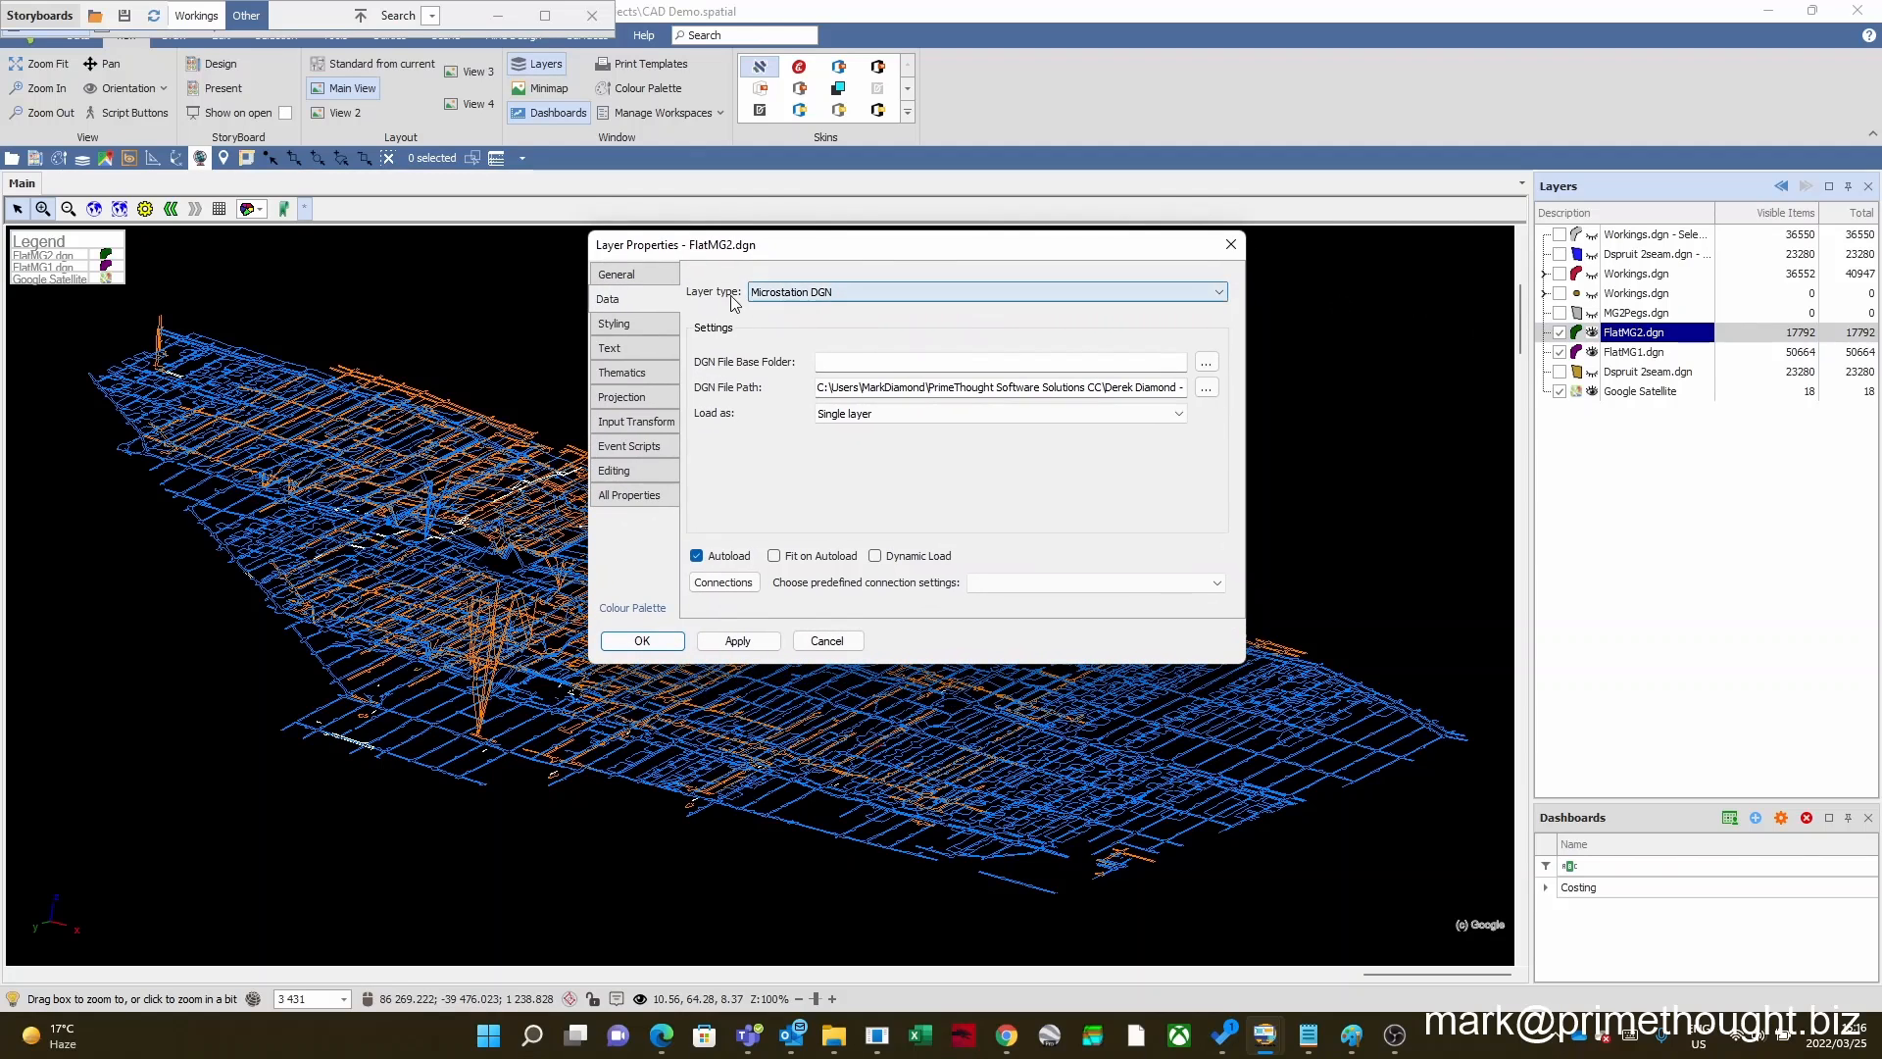
Step: Review the full list of supported layer types for FlatMG2.dgn and close the layer properties without changing anything
click(841, 296)
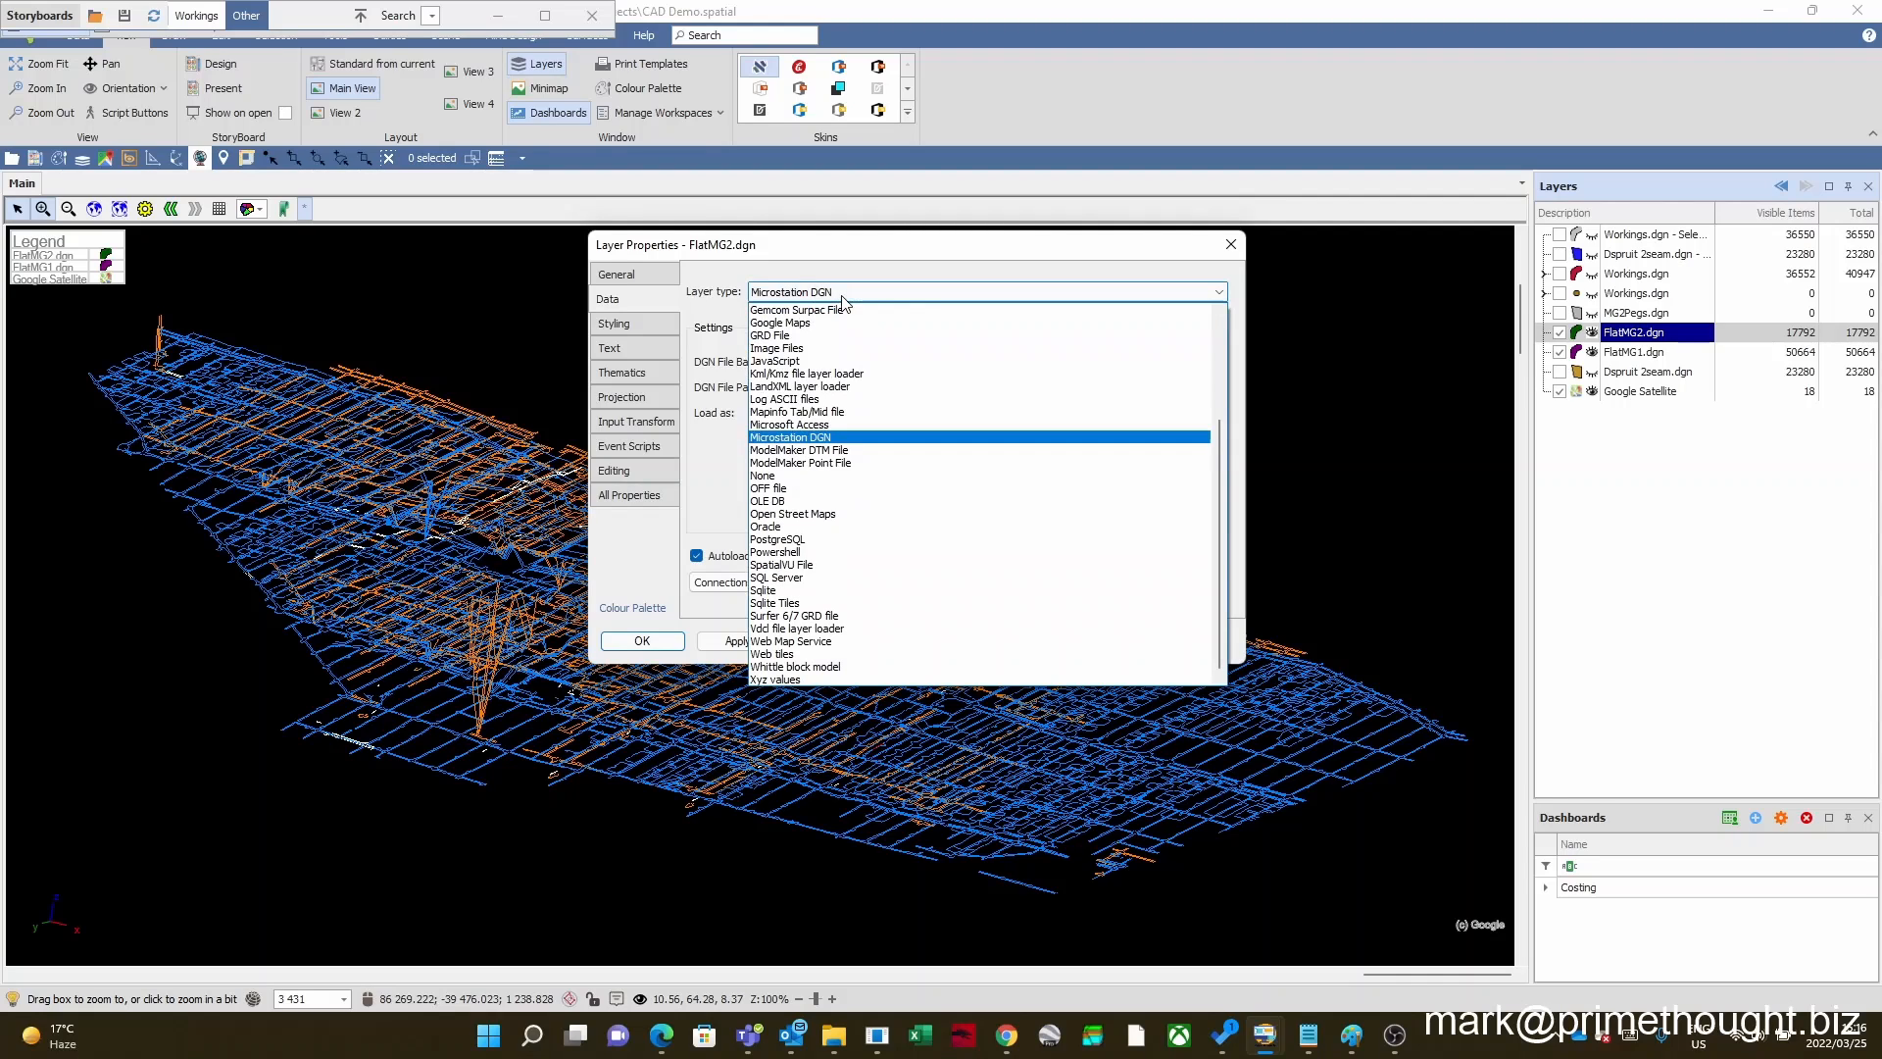
scroll(835, 437, up, 4)
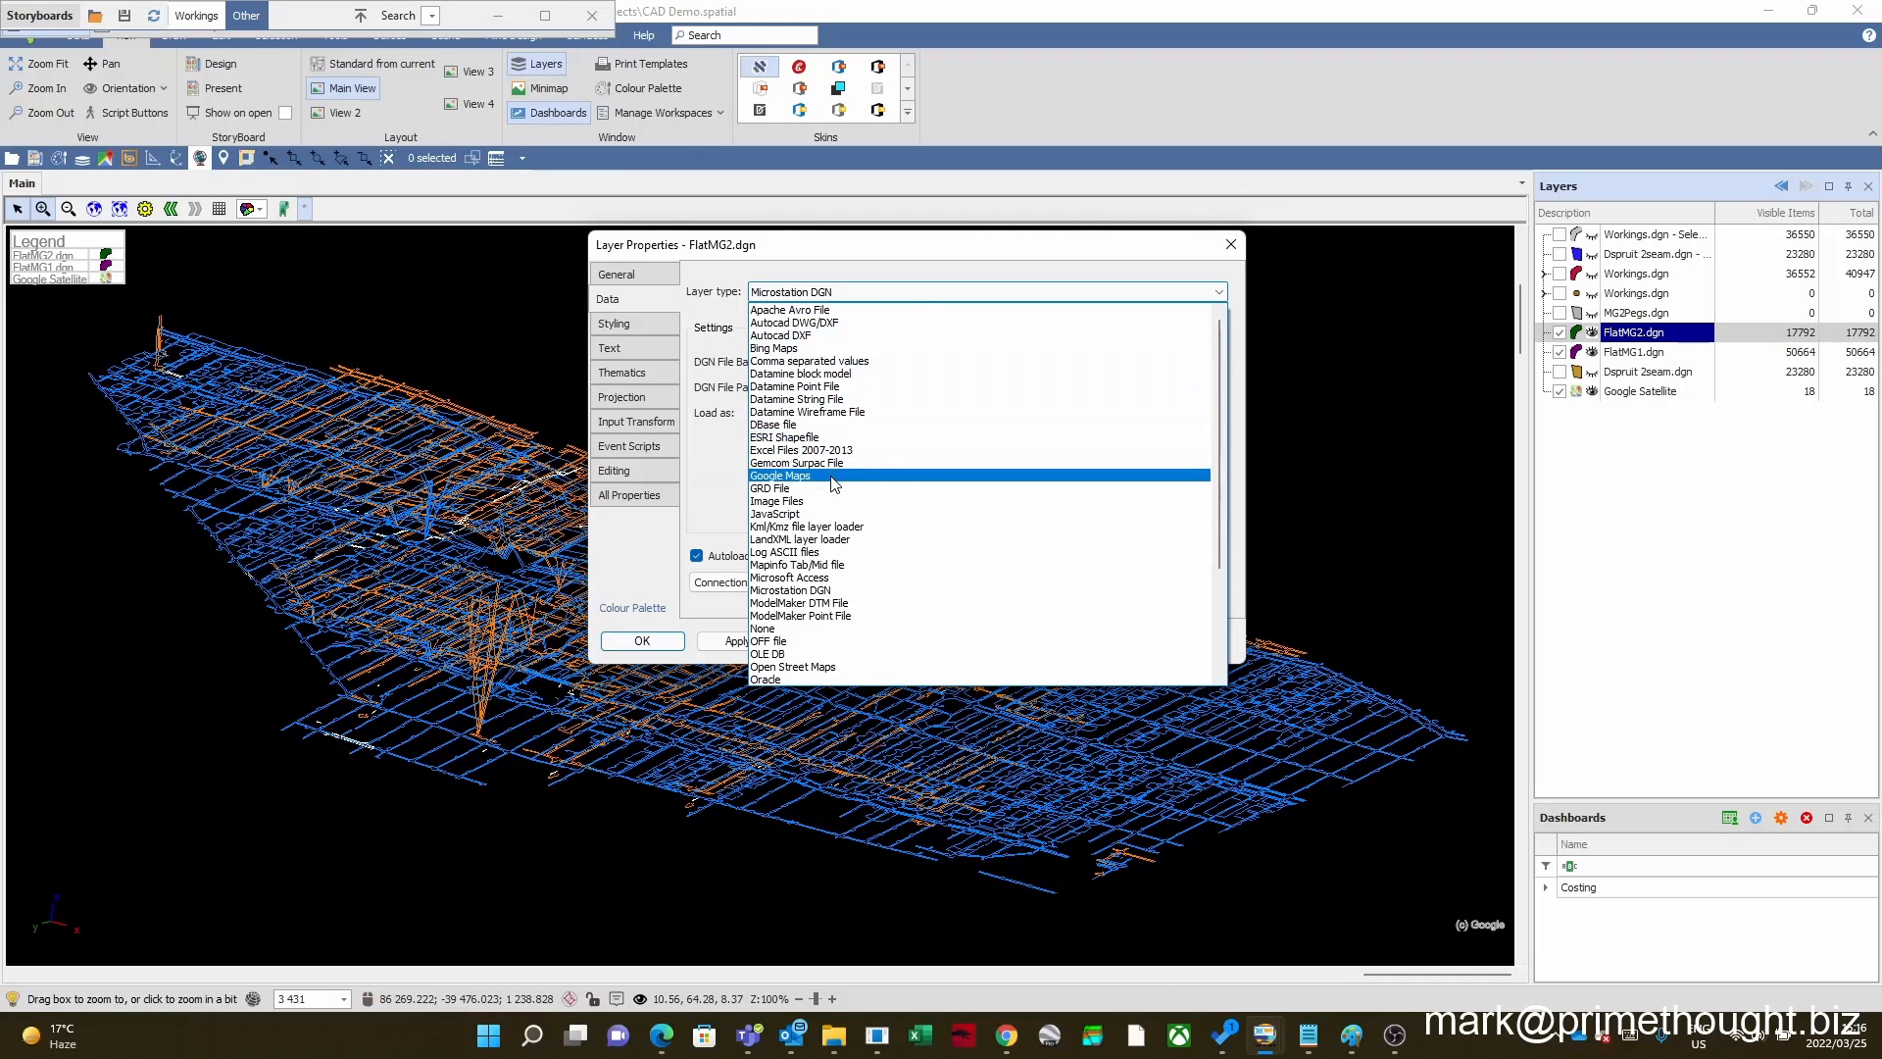
scroll(834, 484, down, 1)
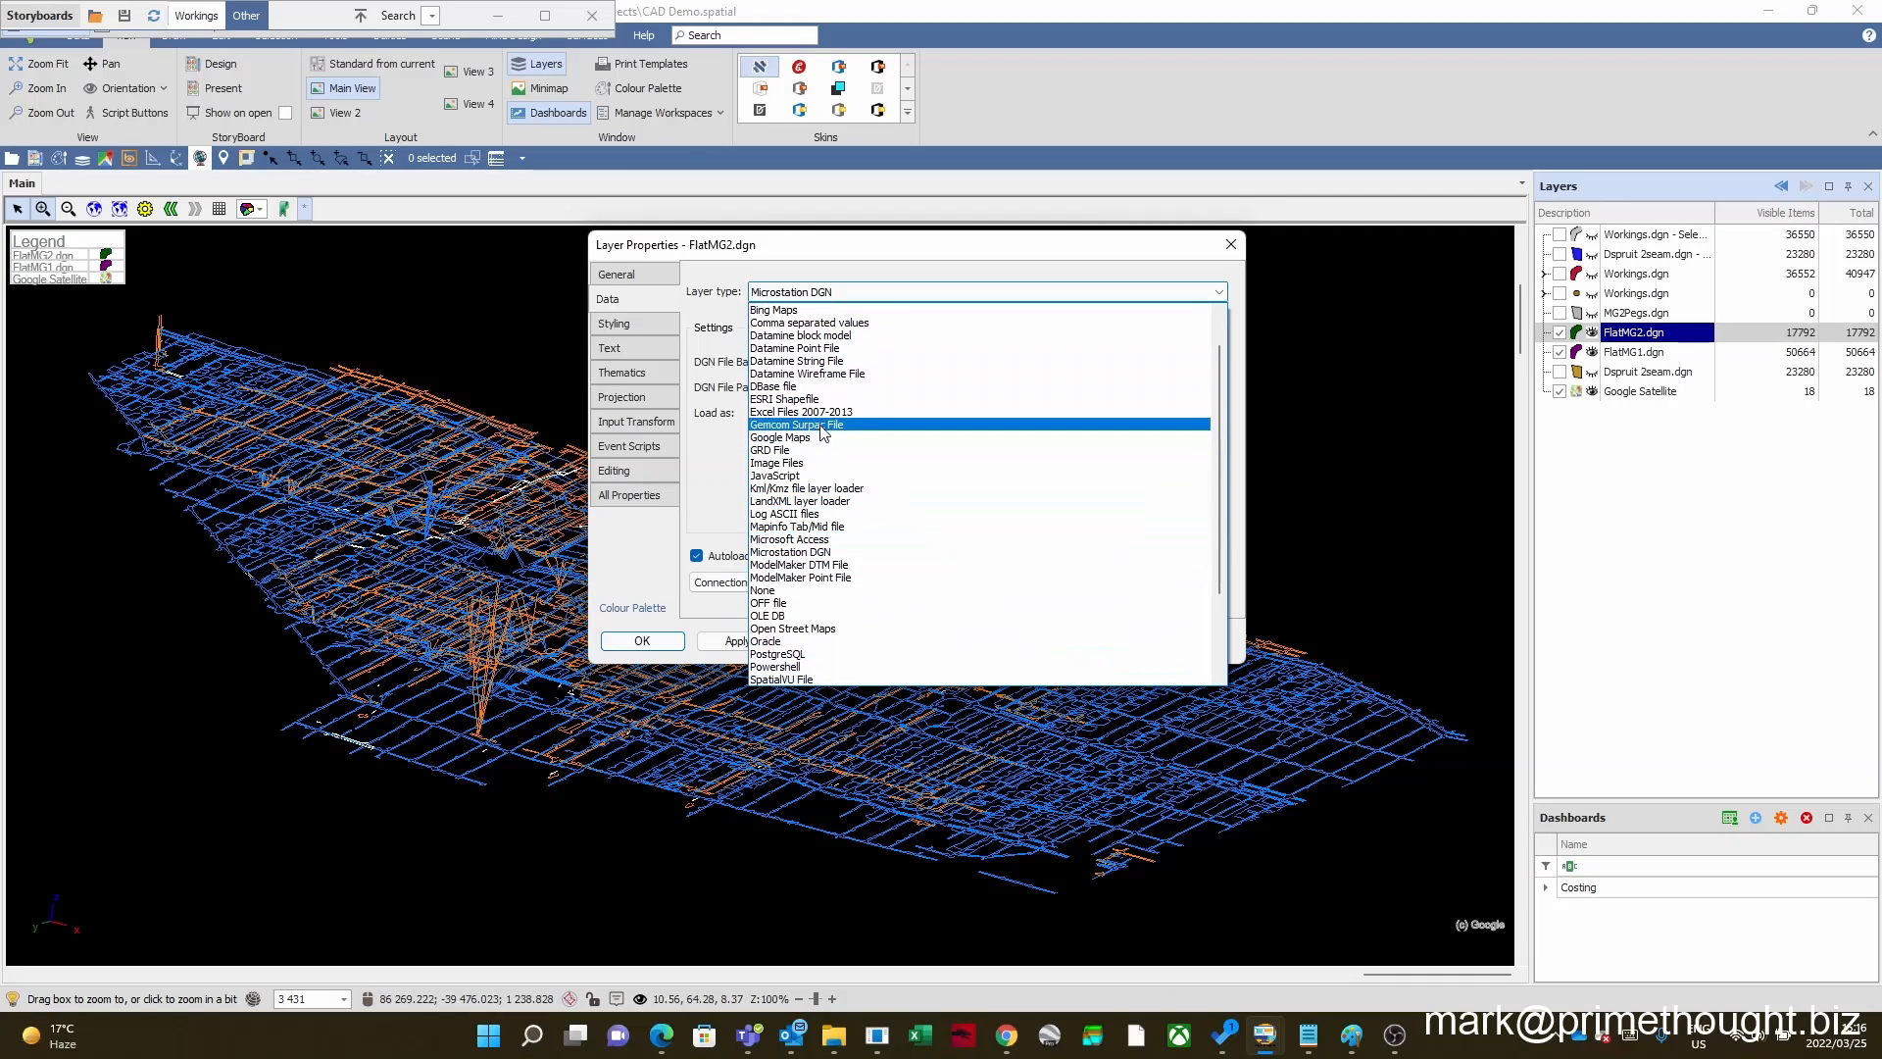
scroll(834, 519, down, 1)
scroll(835, 520, down, 2)
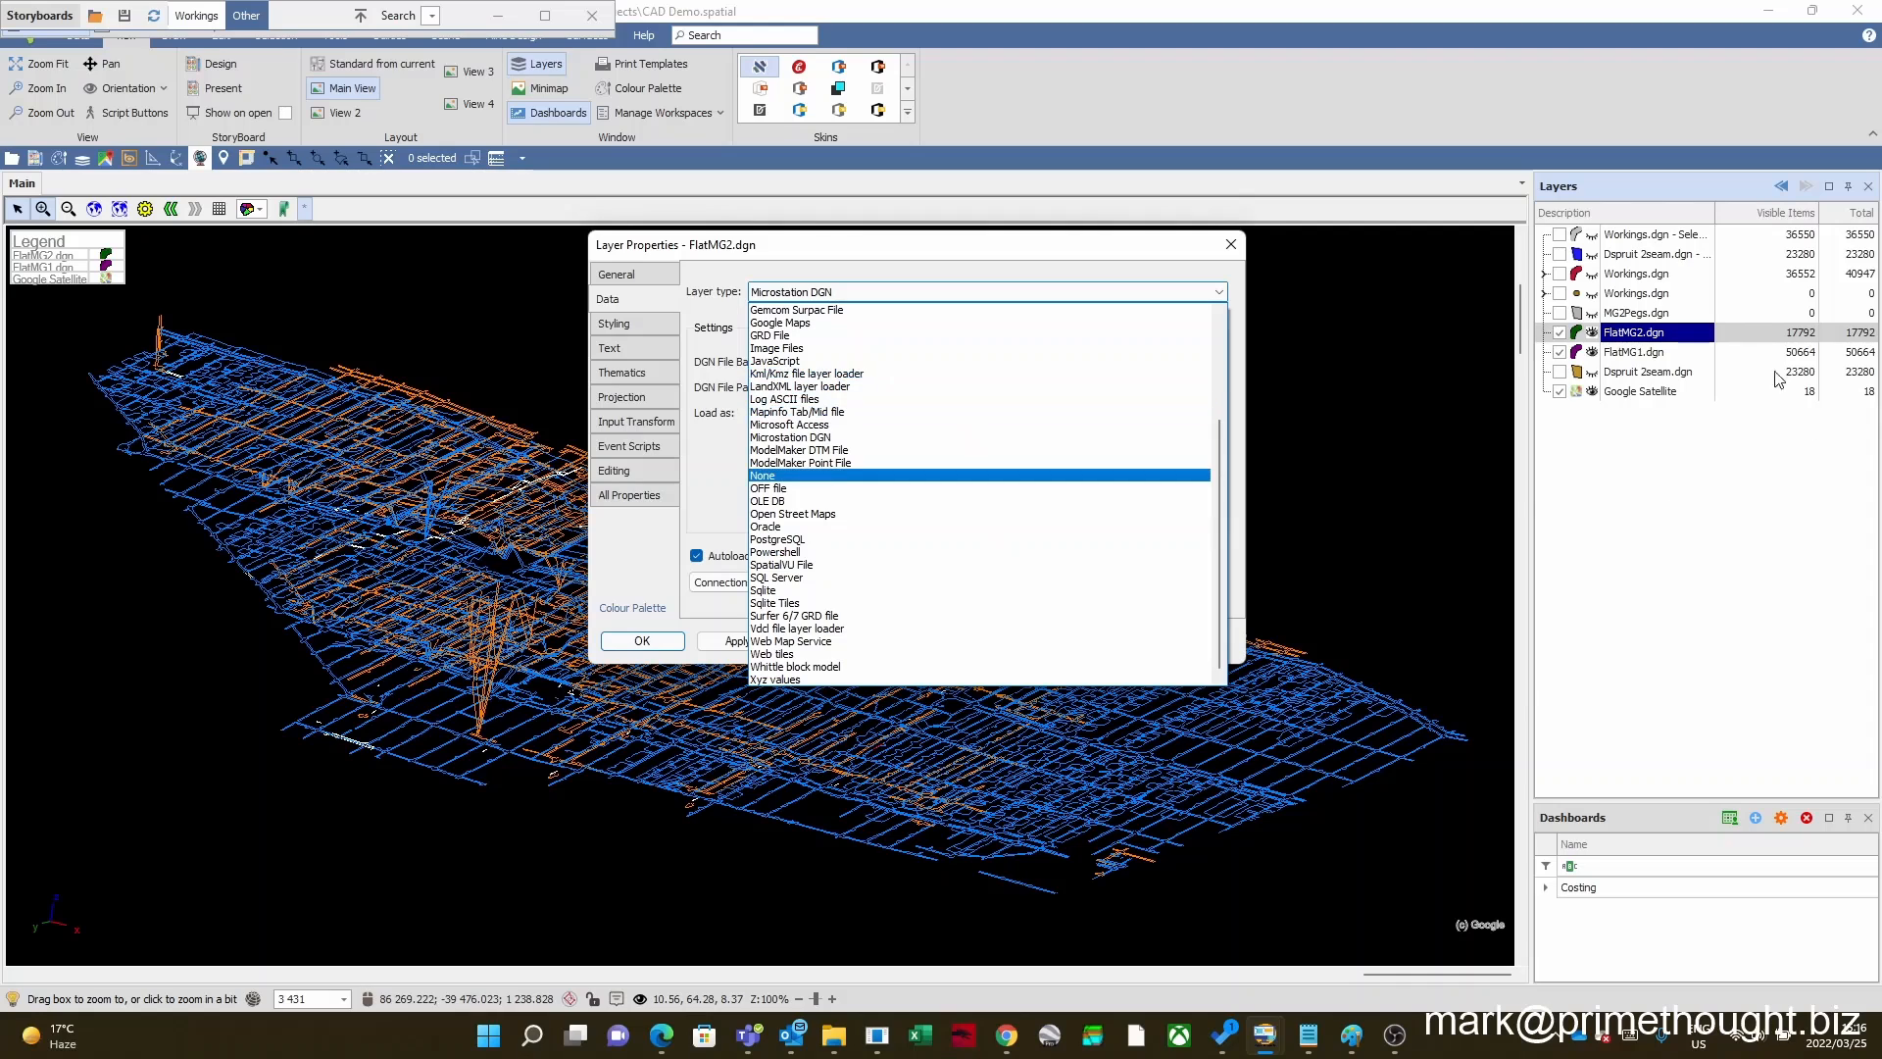
click(1228, 253)
click(1229, 246)
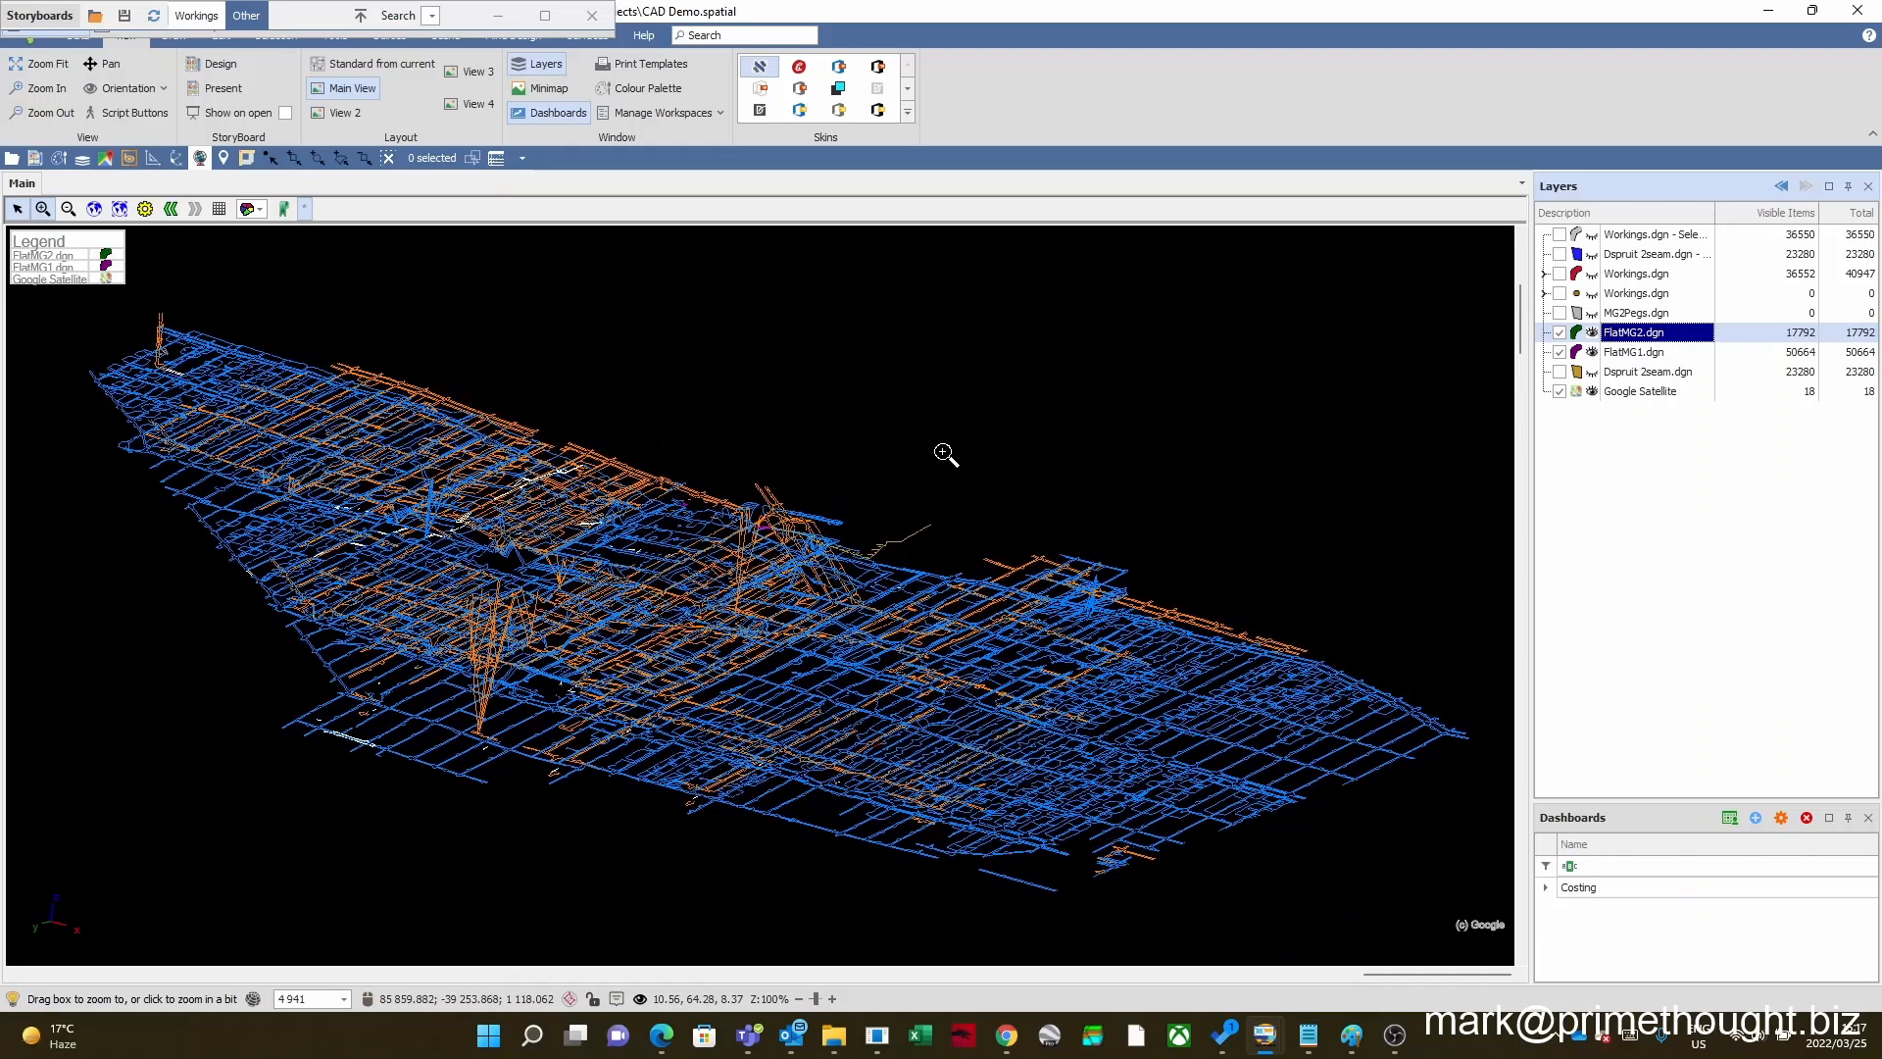
Step: Expand the collapsed Storyboards window to show the scenes of the Other storyboard
click(360, 16)
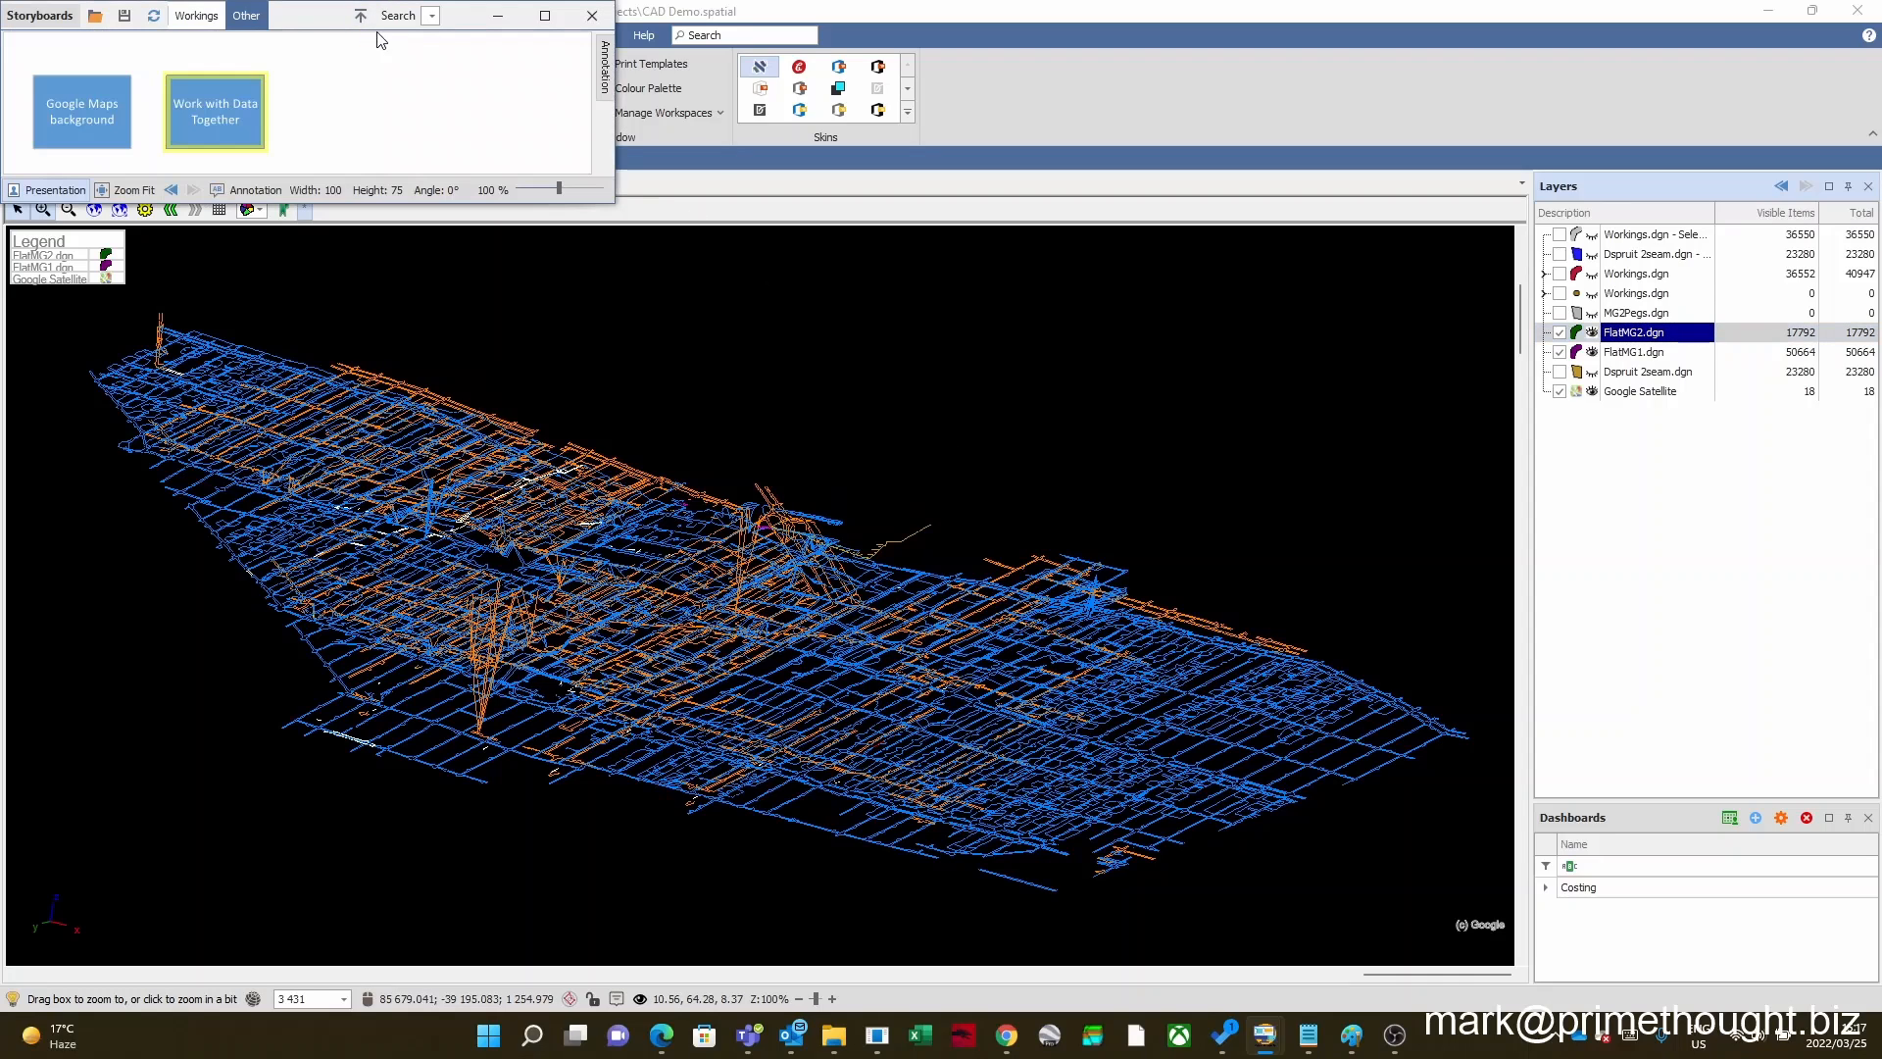